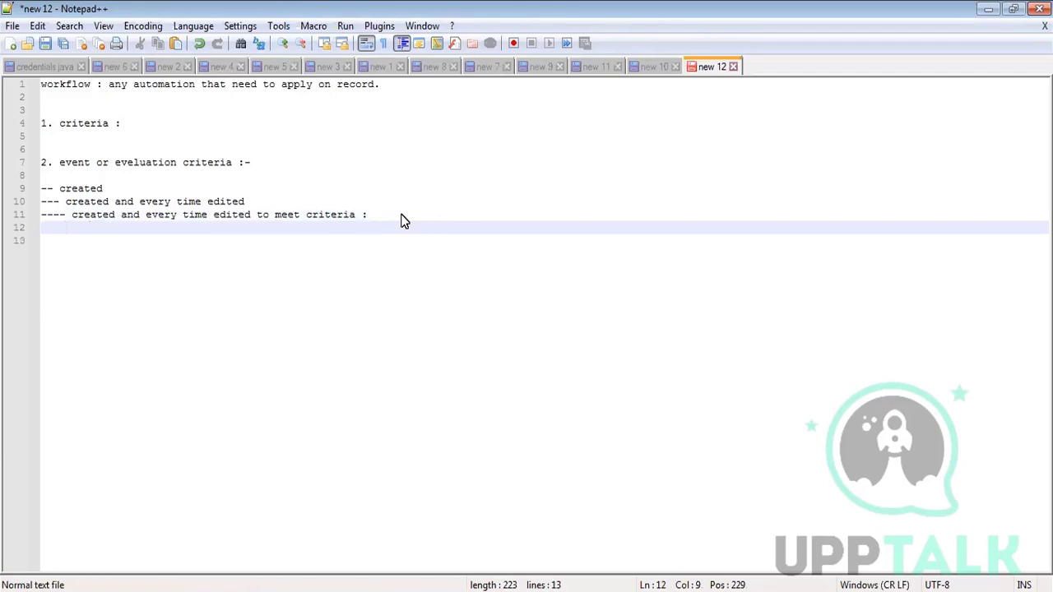
- Under line 11, write 'before edit: criteria not fulfiled' and 'after edit : criteria fulfiled'
{"action": "type", "text": "before edit: "}
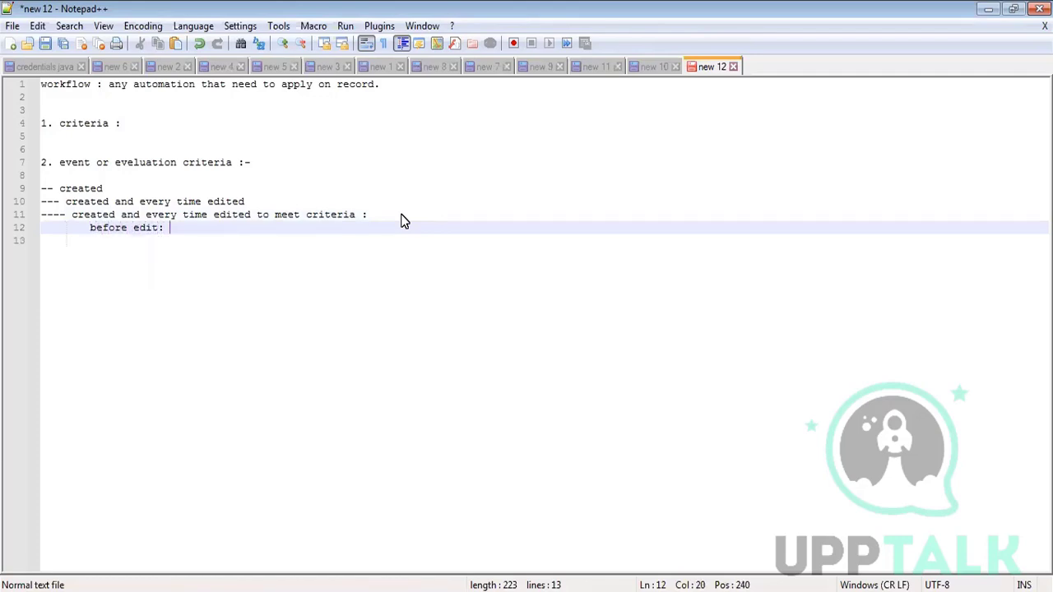
{"action": "type", "text": "criter"}
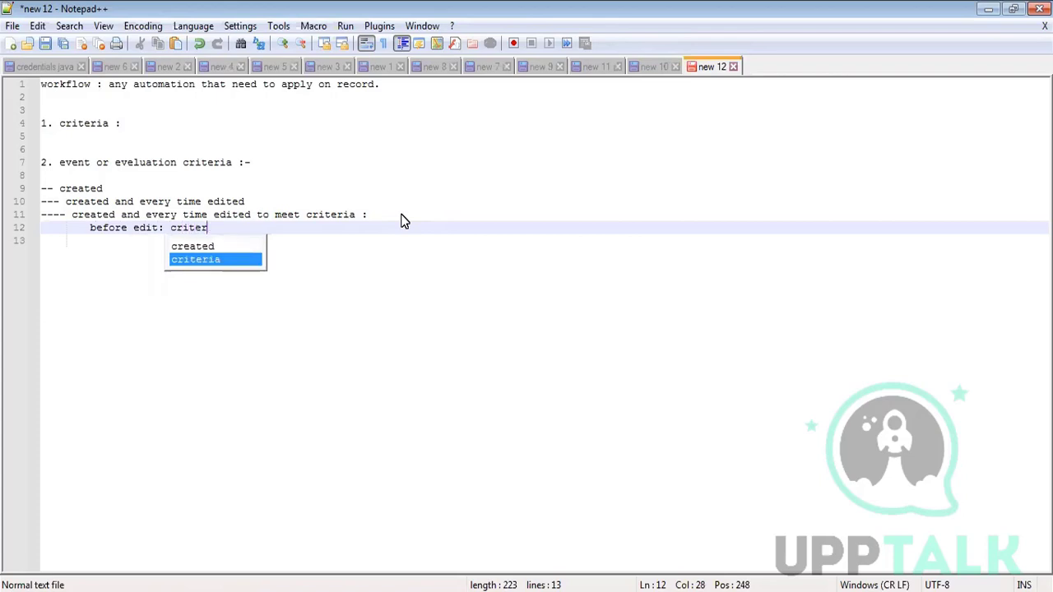
{"action": "type", "text": "ia    n"}
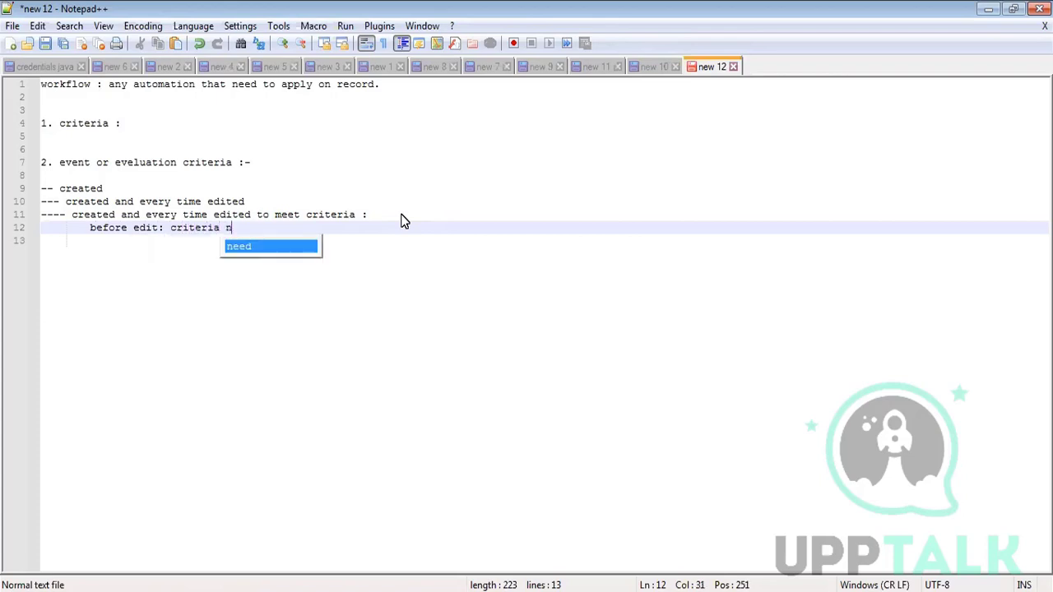
{"action": "type", "text": "ot fulfiled"}
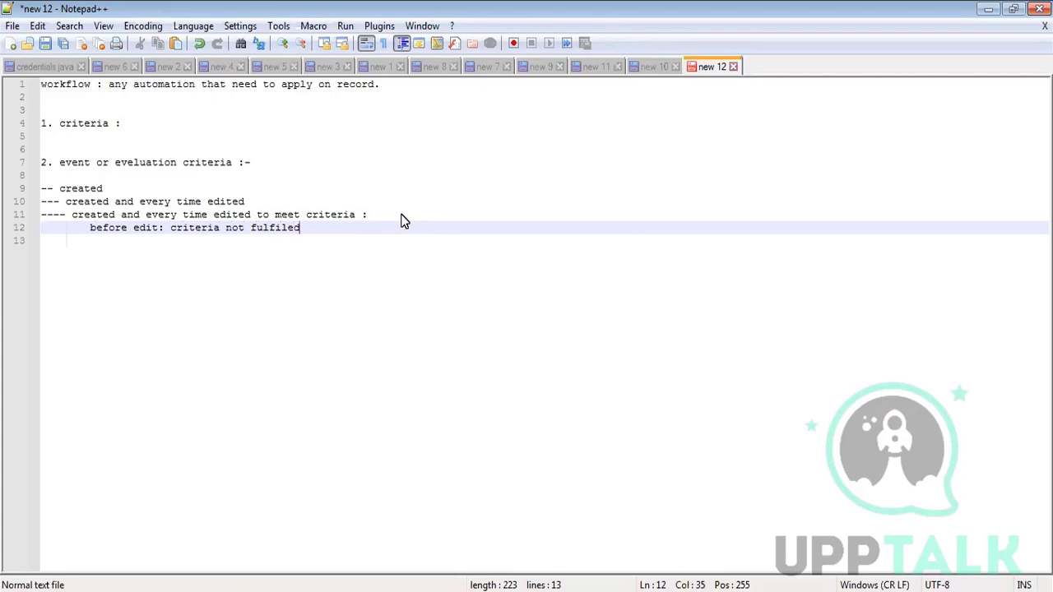
{"action": "key", "text": "Return"}
{"action": "type", "text": "aft"}
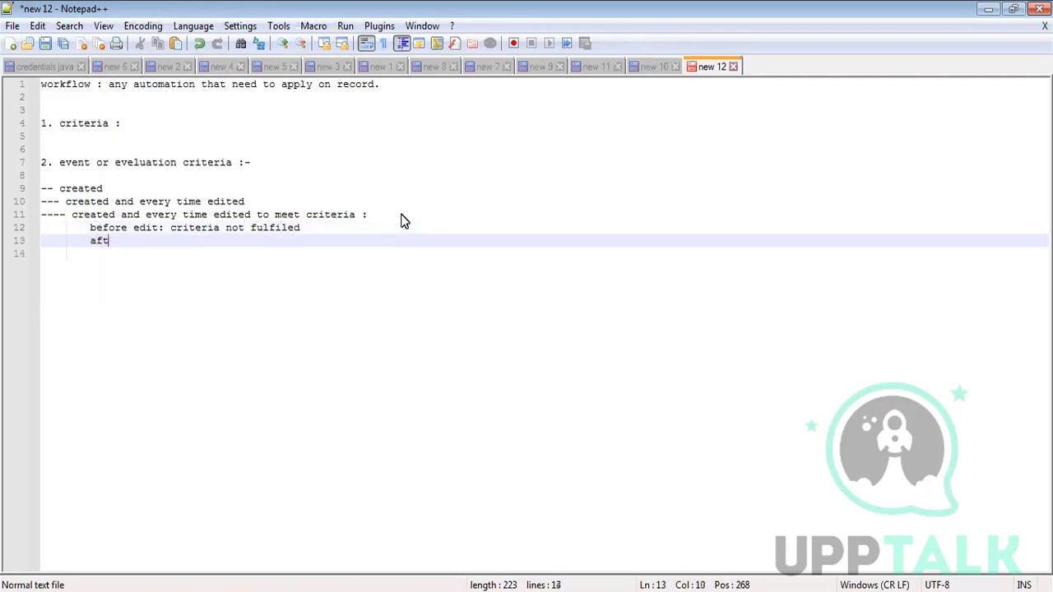
{"action": "type", "text": "er edit : criter"}
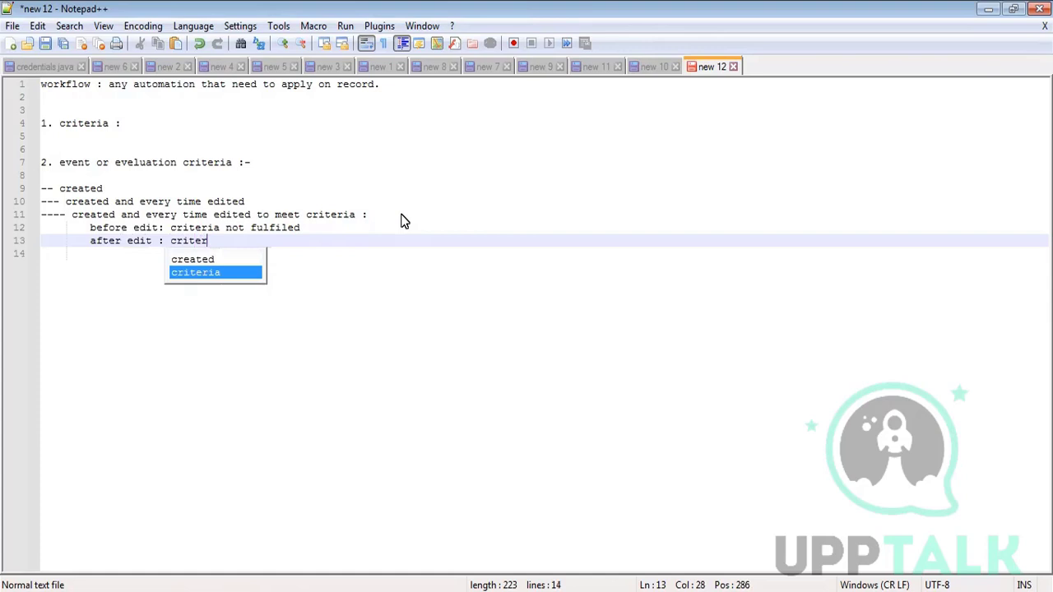
{"action": "type", "text": "ia fulfi"}
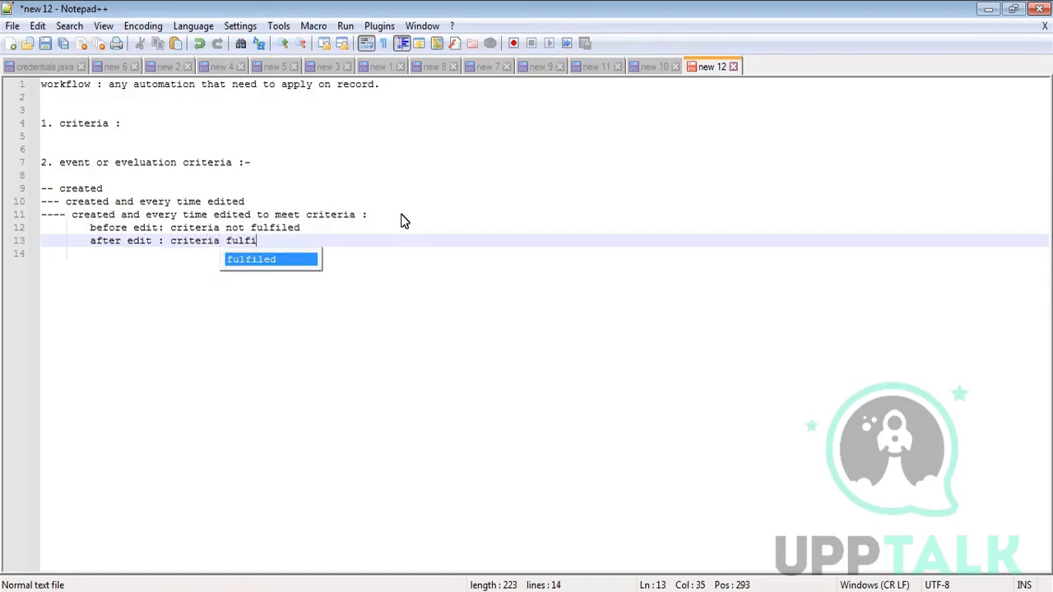
{"action": "key", "text": "Return"}
{"action": "key", "text": "Return"}
{"action": "key", "text": "Return"}
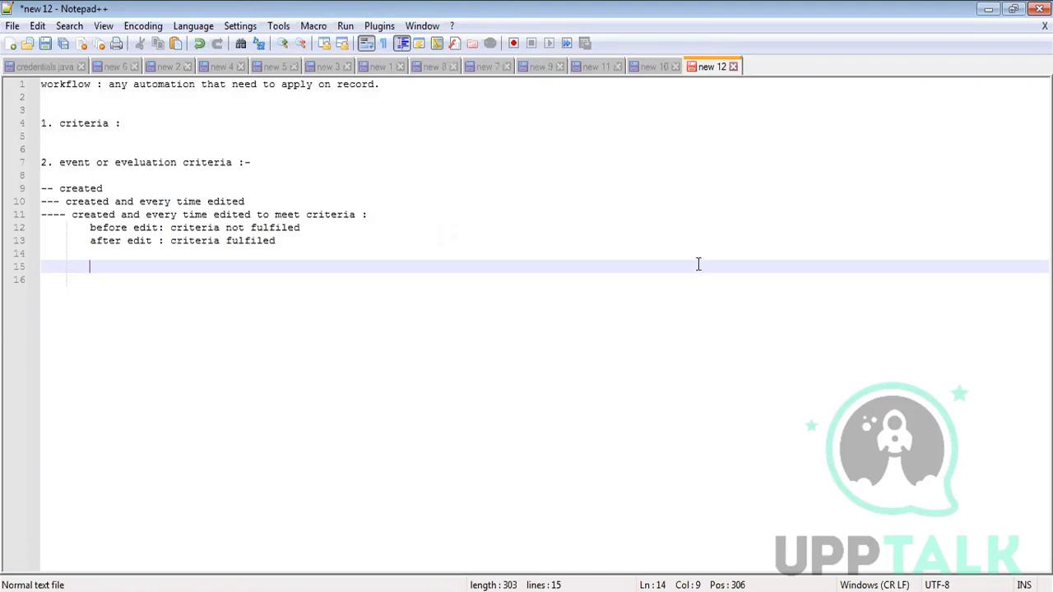
- Add blank lines below the after-edit note
{"action": "left_click", "coordinate": [281, 242]}
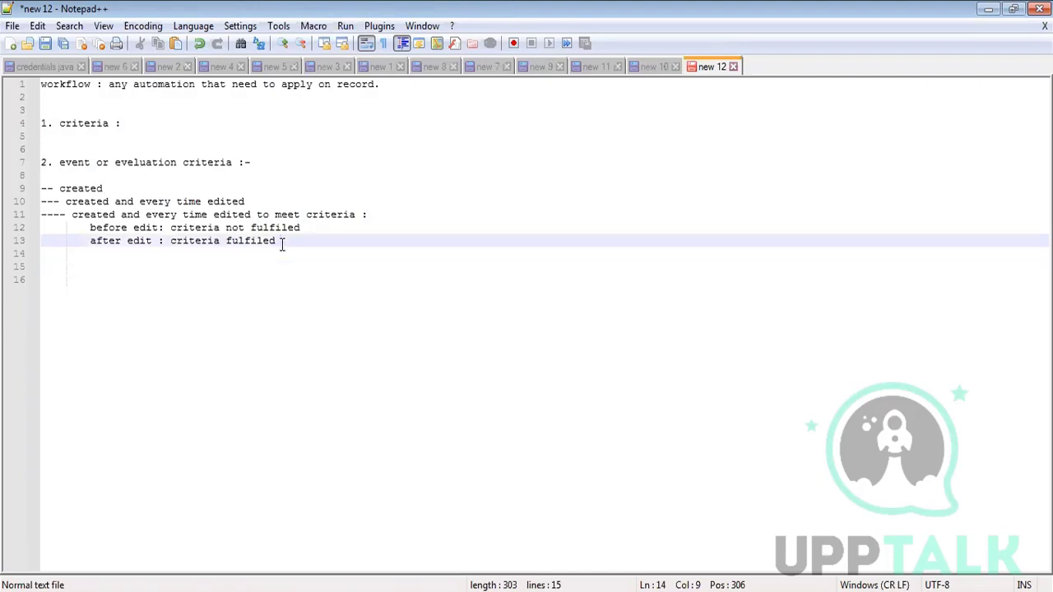
{"action": "key", "text": "Down"}
{"action": "key", "text": "Return"}
{"action": "key", "text": "Return"}
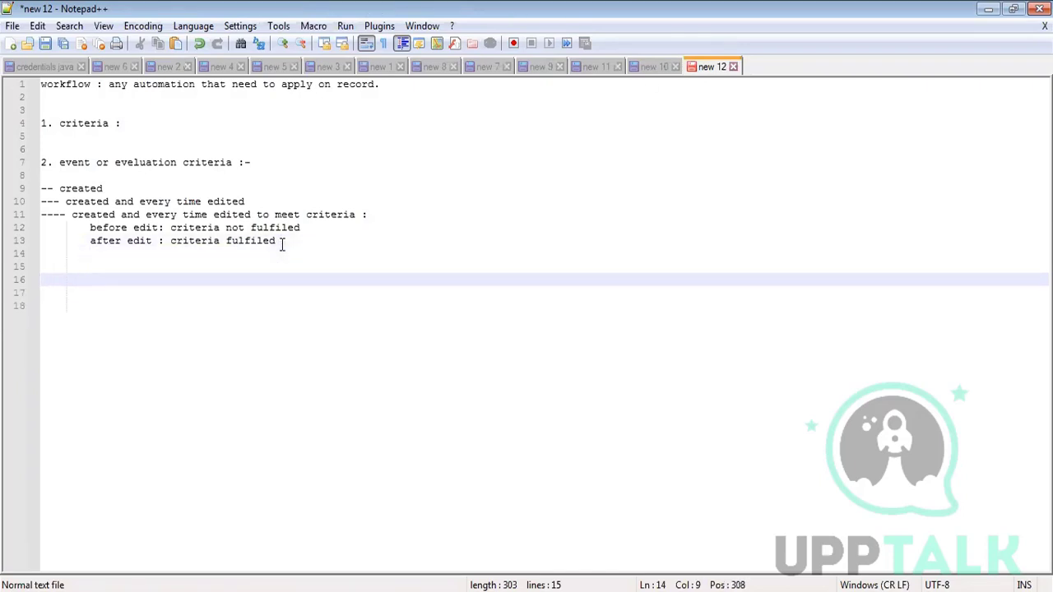
{"action": "key", "text": "Return"}
{"action": "key", "text": "Return"}
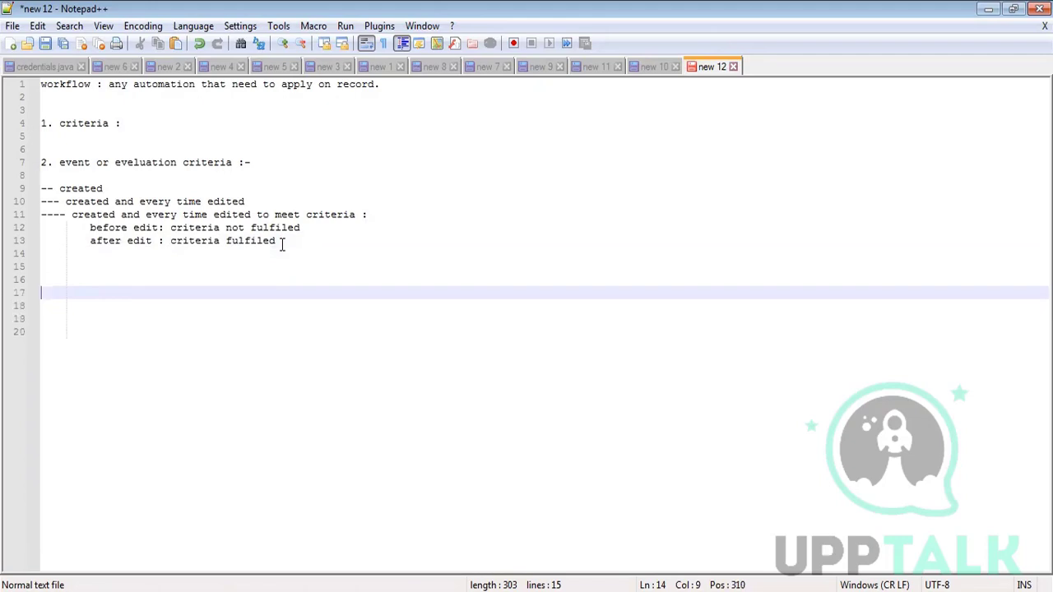
- Append 'moving from non matching to matching' to line 11 and highlight lines 11–13
{"action": "left_click", "coordinate": [372, 214]}
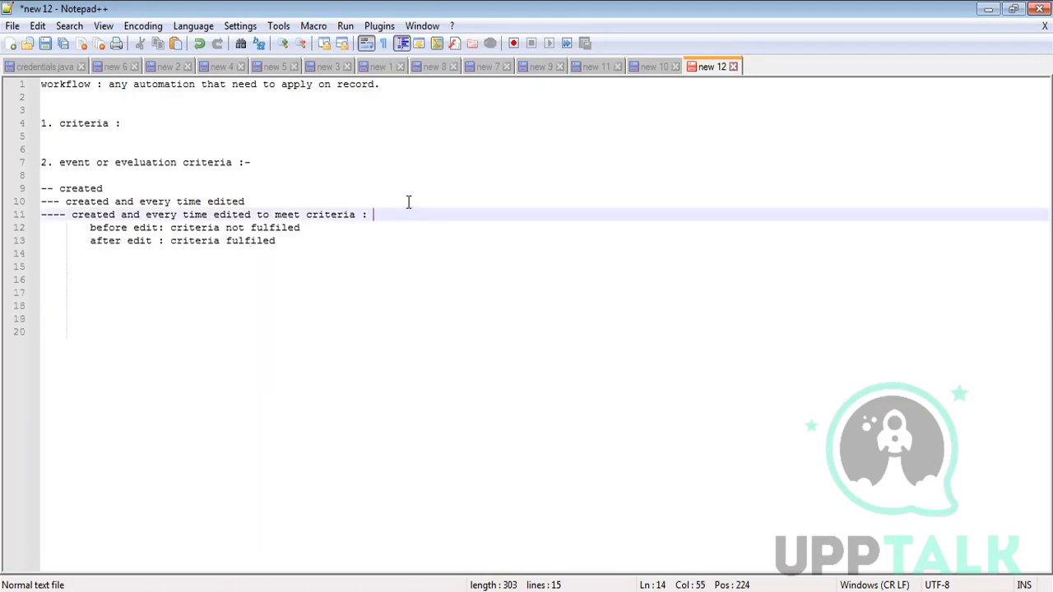
{"action": "type", "text": "moving from non matching to match"}
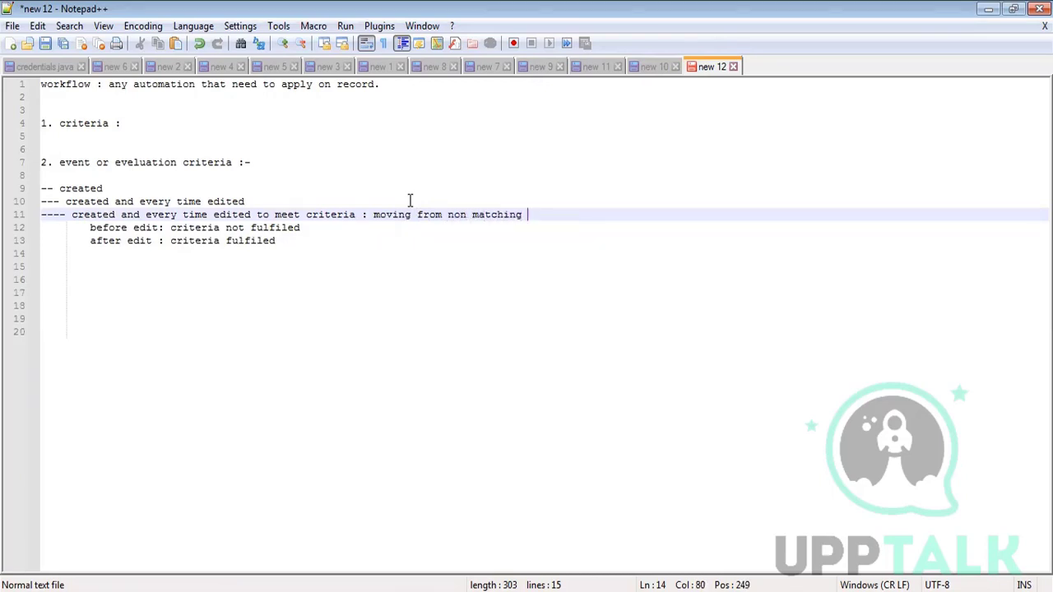
{"action": "type", "text": "ing"}
{"action": "left_click", "coordinate": [135, 312]}
{"action": "left_click", "coordinate": [51, 276]}
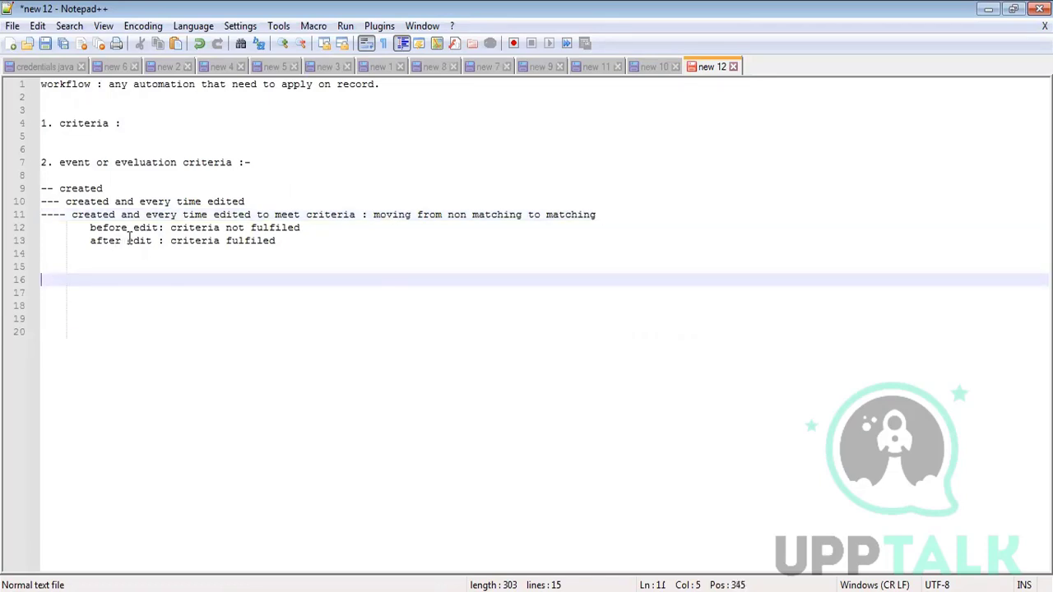
{"action": "left_click_drag", "start_coordinate": [298, 240], "coordinate": [41, 214]}
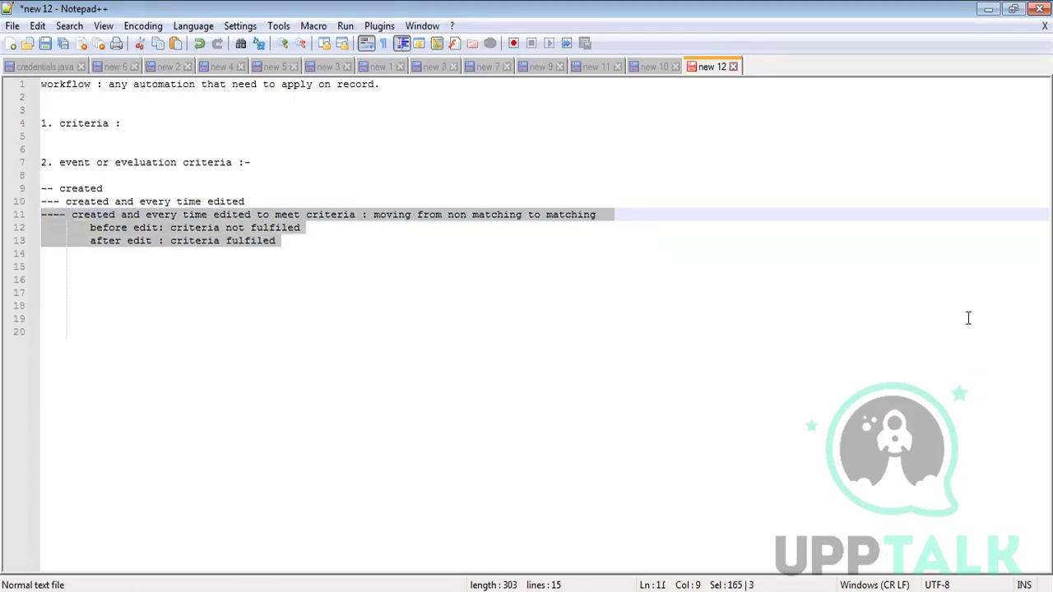
{"action": "left_click", "coordinate": [119, 292]}
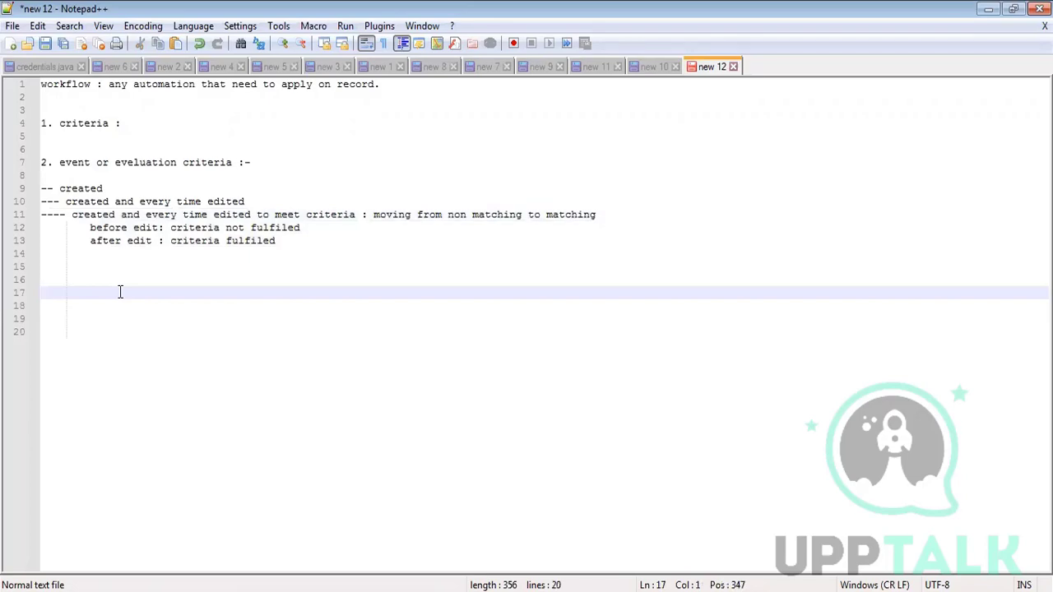
- Write the heading 'evaluation criteria # 2:' followed by 'criteria : status =active'
{"action": "type", "text": "evaluation cri"}
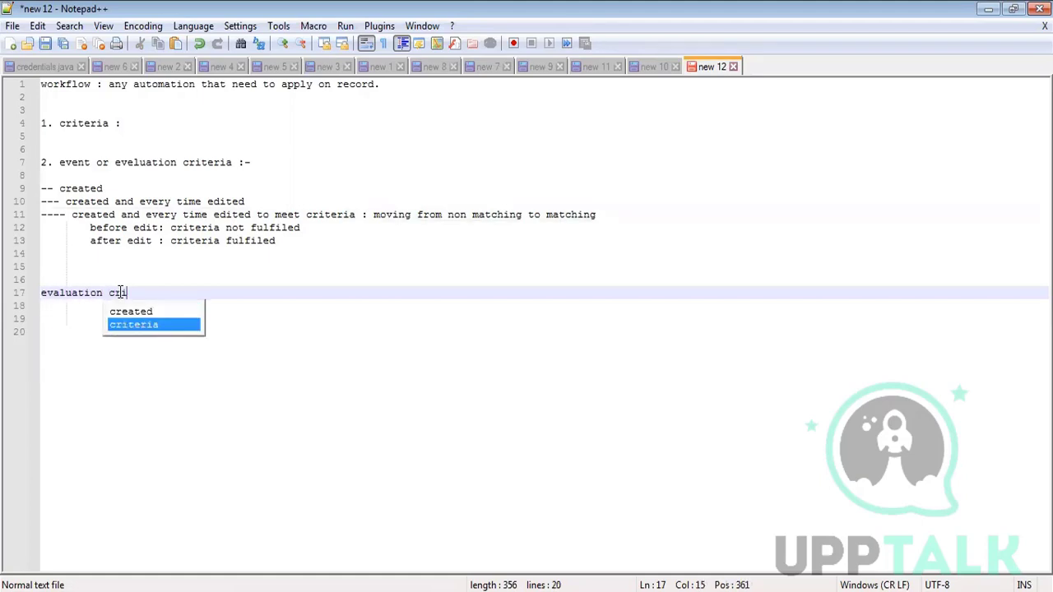
{"action": "type", "text": "teria "}
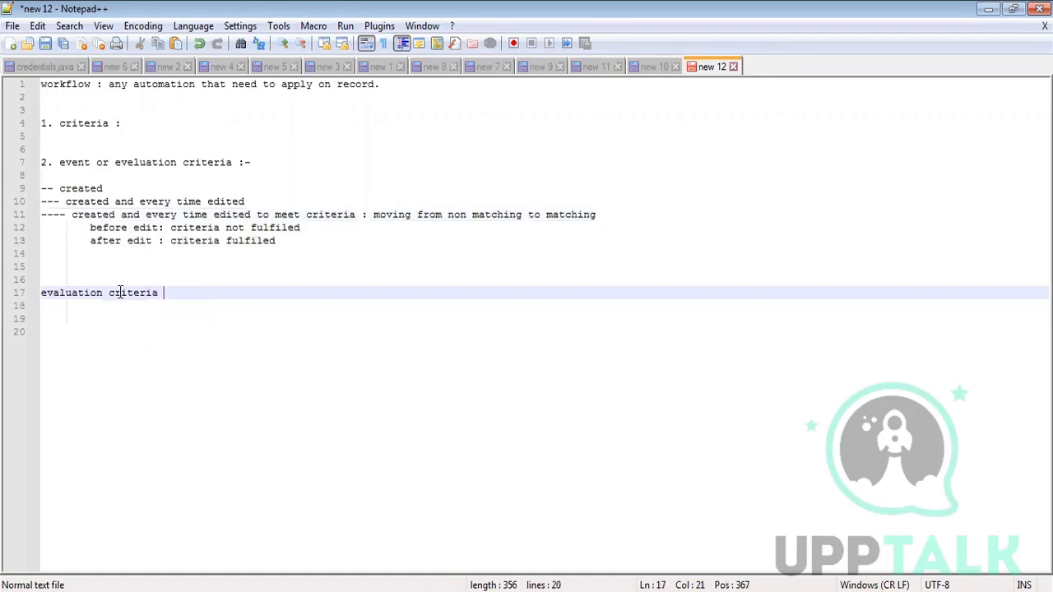
{"action": "type", "text": "# 2:"}
{"action": "key", "text": "Return"}
{"action": "type", "text": "criteria "}
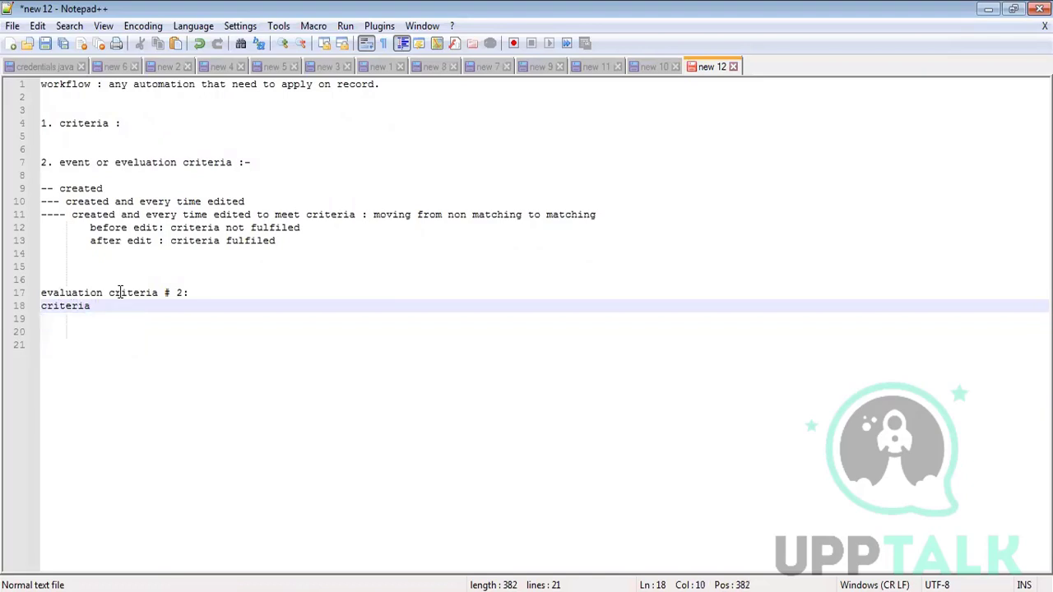
{"action": "type", "text": ": status =active"}
{"action": "key", "text": "Return"}
{"action": "key", "text": "Return"}
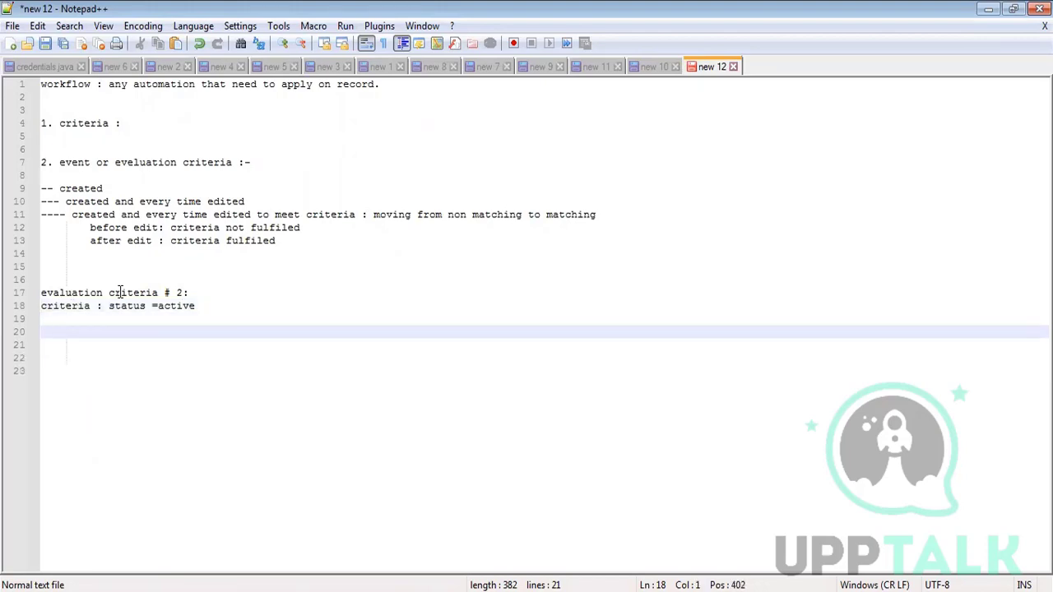
- Start the first case: '1. created , status=active -> evalute and actio'
{"action": "type", "text": "1. created "}
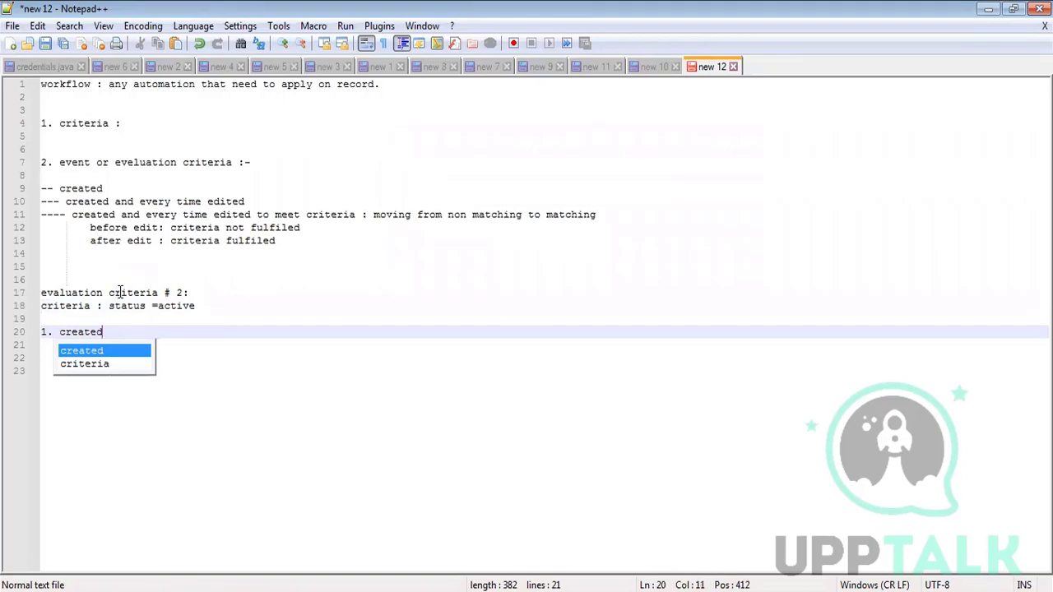
{"action": "type", "text": ":"}
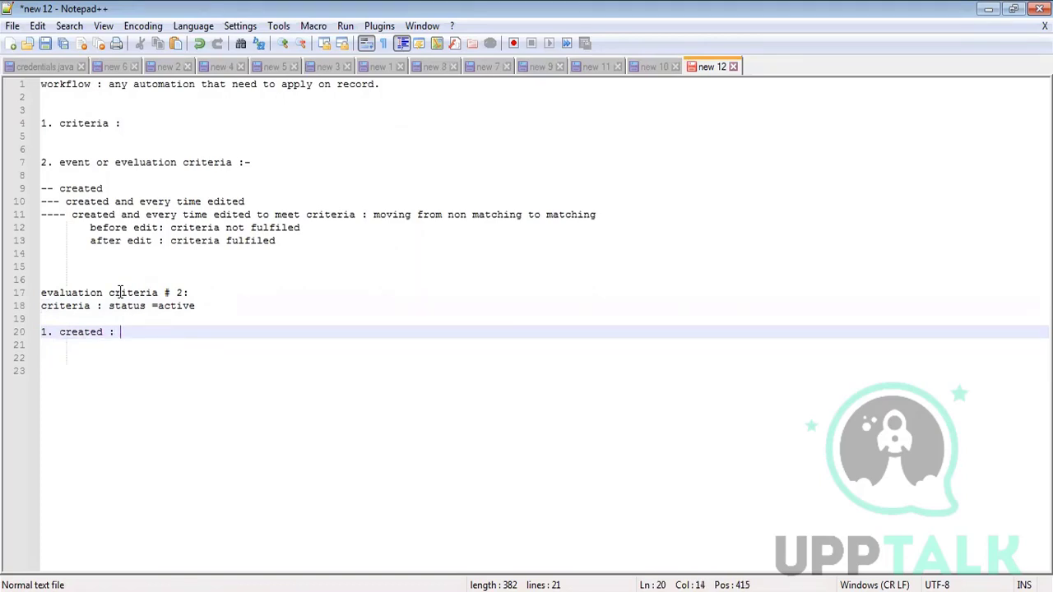
{"action": "key", "text": "BackSpace"}
{"action": "key", "text": "BackSpace"}
{"action": "type", "text": ", status="}
{"action": "type", "text": "inact"}
{"action": "key", "text": "BackSpace"}
{"action": "key", "text": "BackSpace"}
{"action": "key", "text": "BackSpace"}
{"action": "key", "text": "BackSpace"}
{"action": "key", "text": "BackSpace"}
{"action": "type", "text": "active ->"}
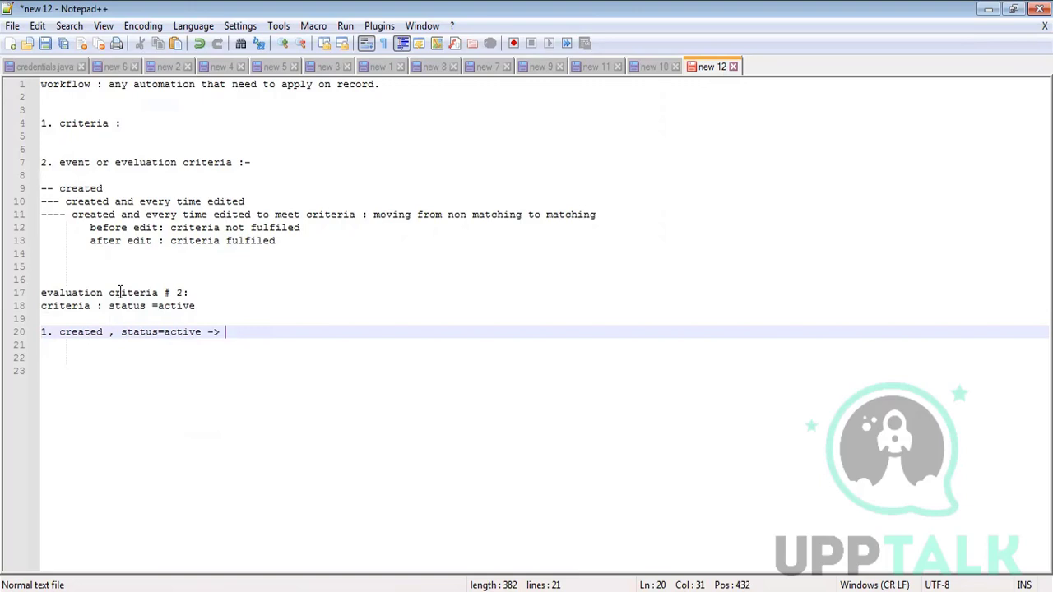
{"action": "type", "text": "evalu"}
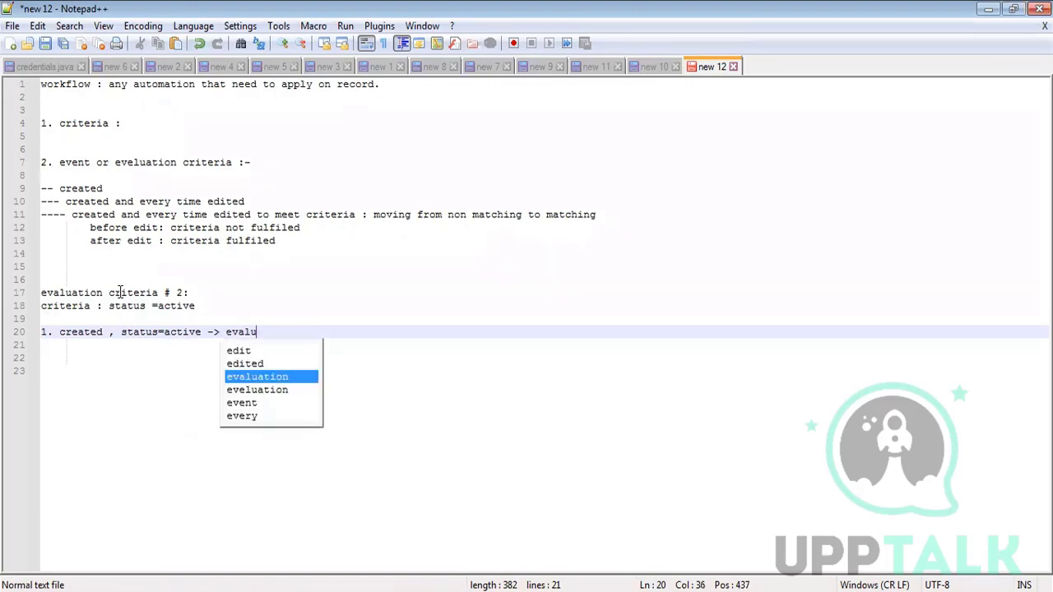
{"action": "type", "text": "te and ac"}
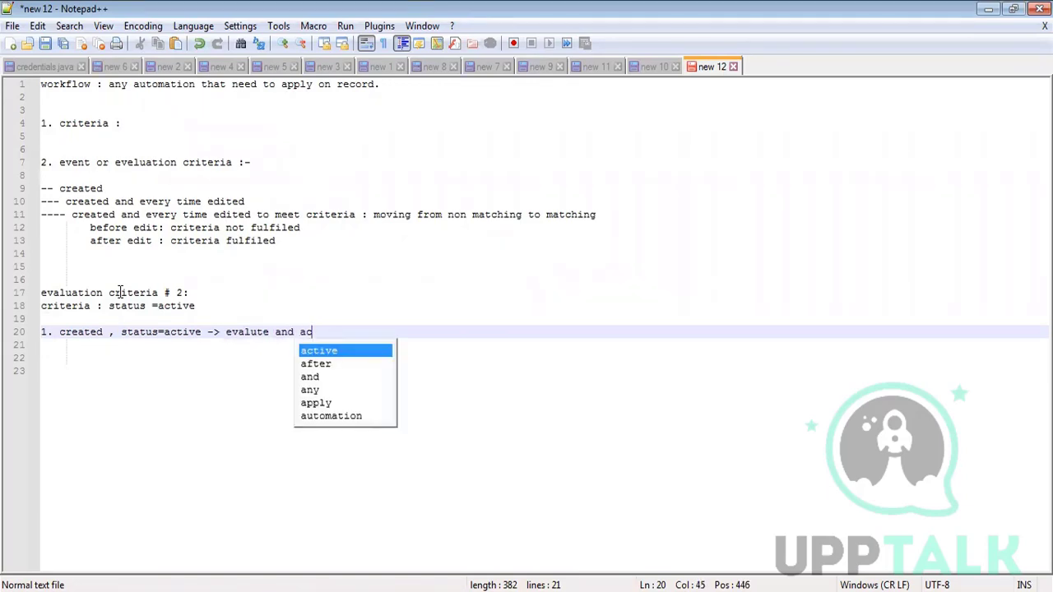
{"action": "type", "text": "tio"}
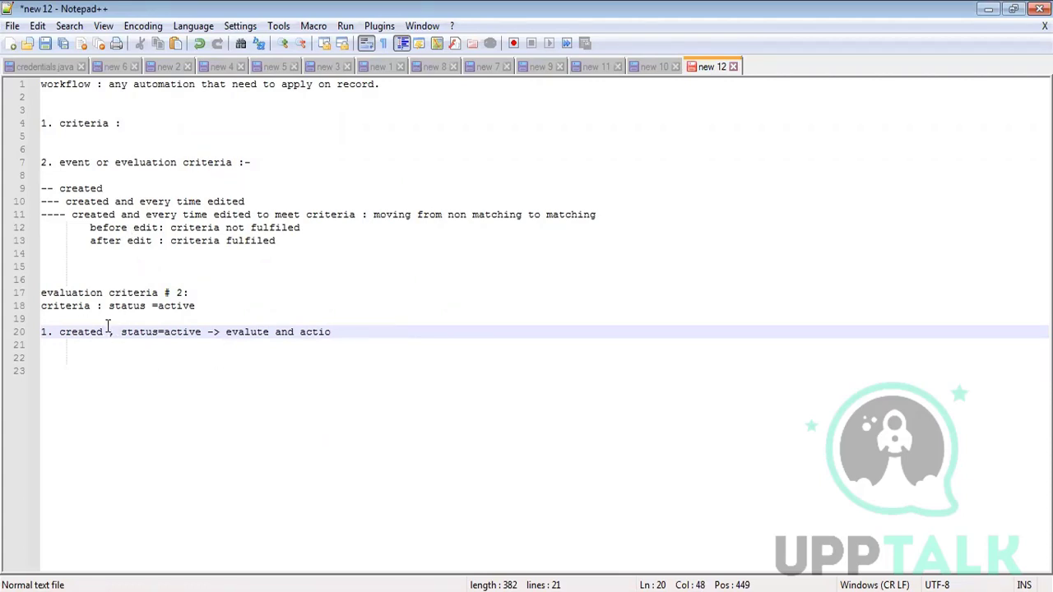
- Highlight 'status =active', 'created' and line 10 to explain why case 1 gets evaluated
{"action": "left_click_drag", "start_coordinate": [109, 305], "coordinate": [226, 296]}
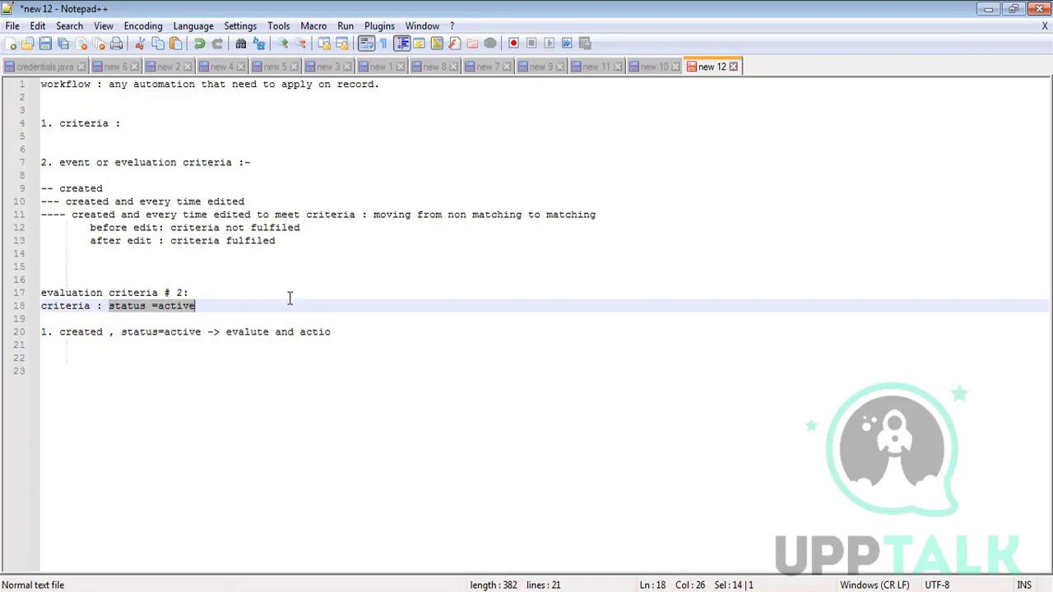
{"action": "left_click", "coordinate": [59, 332]}
{"action": "double_click", "coordinate": [74, 333]}
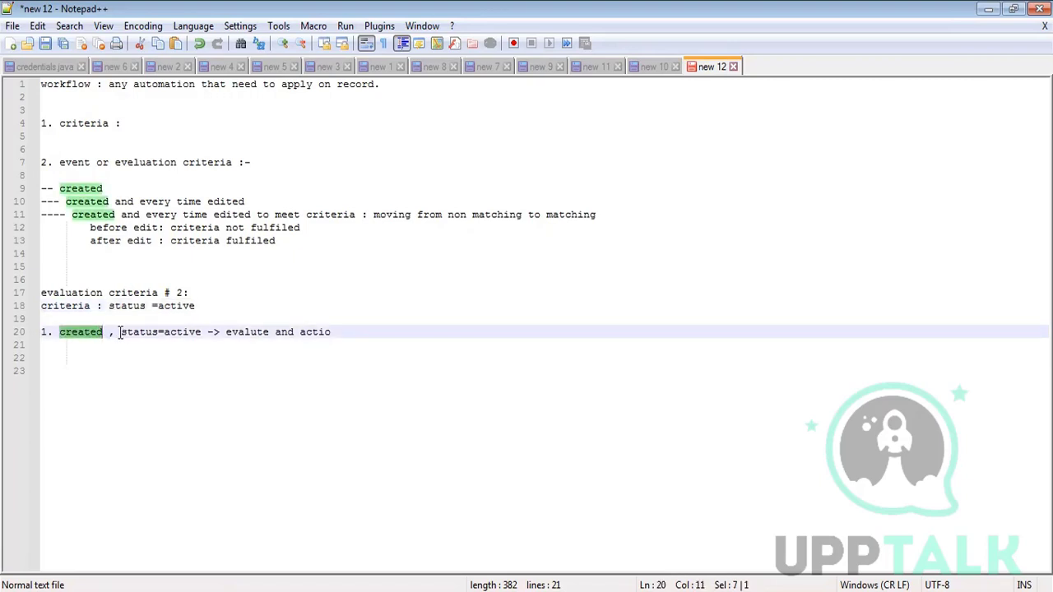
{"action": "left_click_drag", "start_coordinate": [121, 332], "coordinate": [202, 332]}
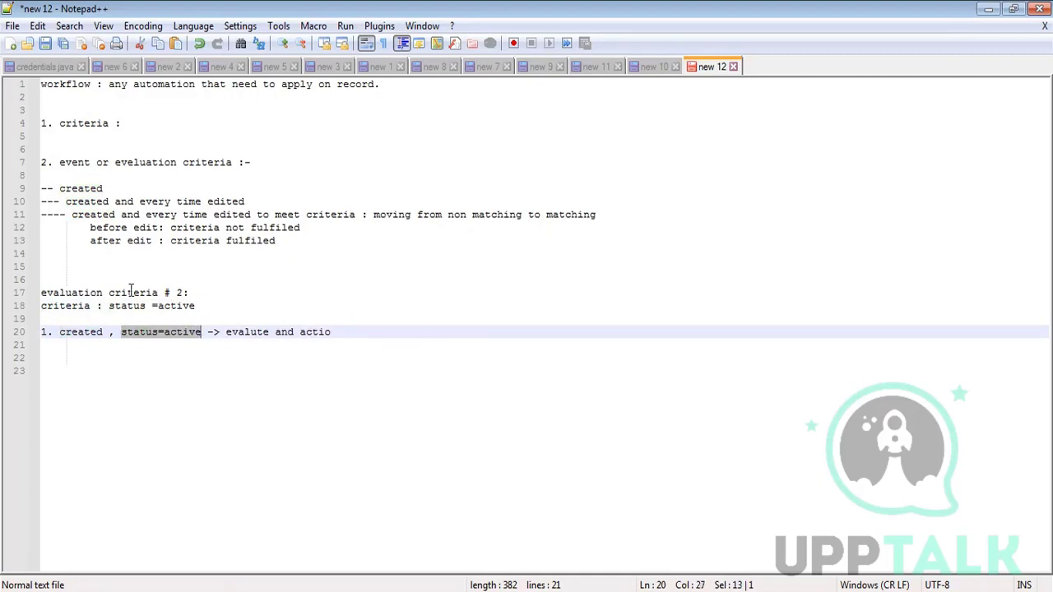
{"action": "left_click_drag", "start_coordinate": [190, 292], "coordinate": [176, 292]}
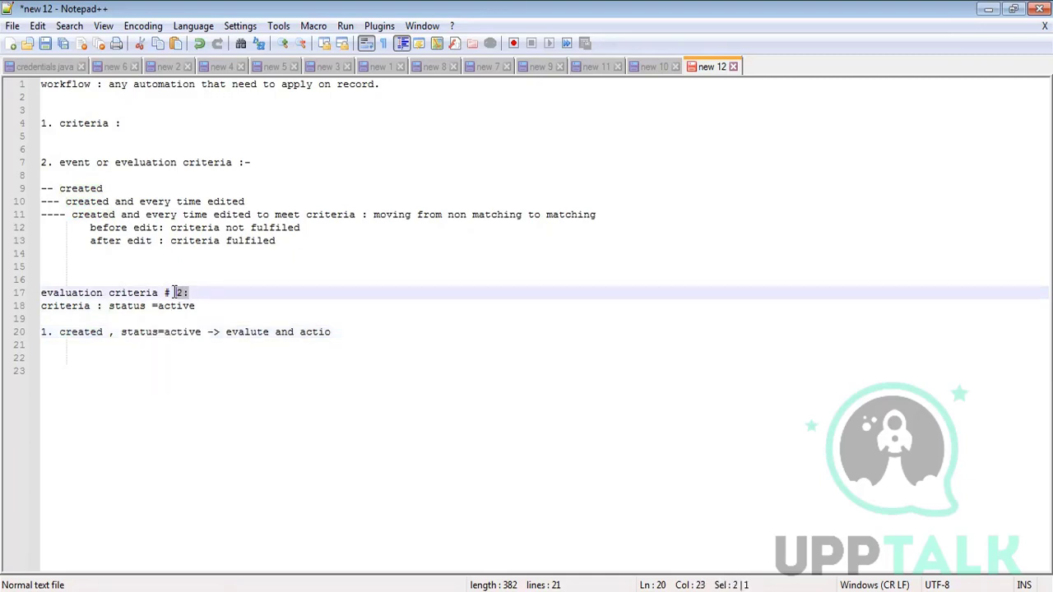
{"action": "left_click_drag", "start_coordinate": [66, 202], "coordinate": [249, 202]}
{"action": "triple_click", "coordinate": [247, 204]}
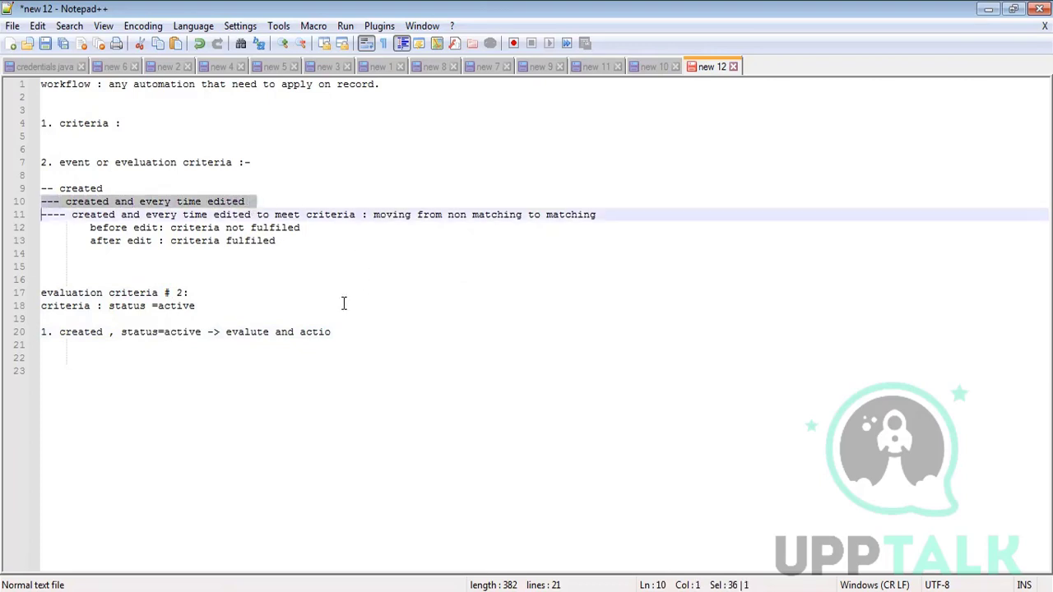
{"action": "left_click", "coordinate": [224, 331]}
{"action": "left_click", "coordinate": [334, 329]}
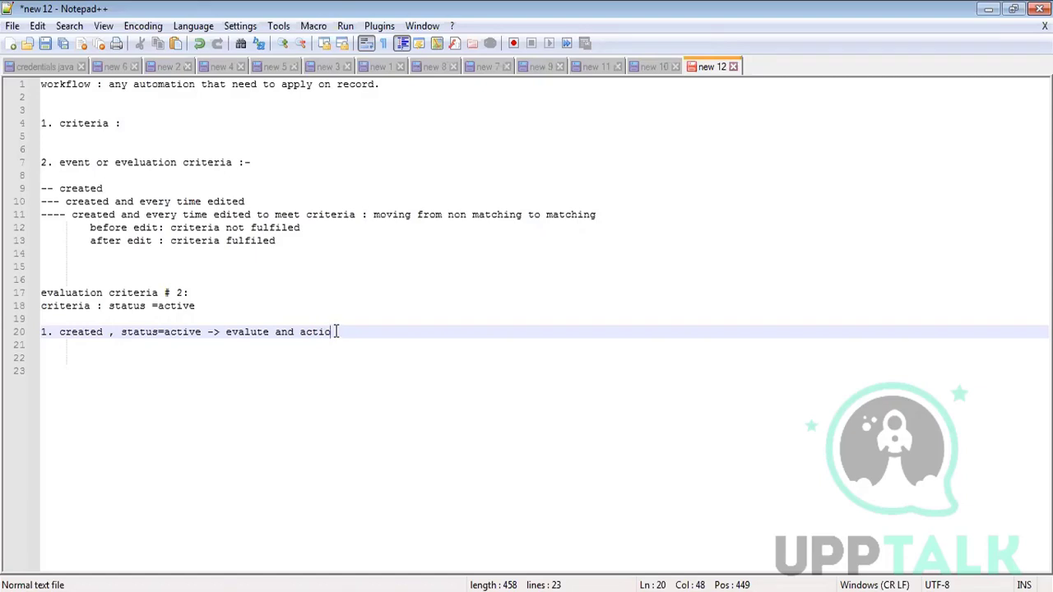
- Complete case 1 and add '2. edited , source from referred to direct -> evaluate and action'
{"action": "type", "text": "n"}
{"action": "key", "text": "Return"}
{"action": "type", "text": "2"}
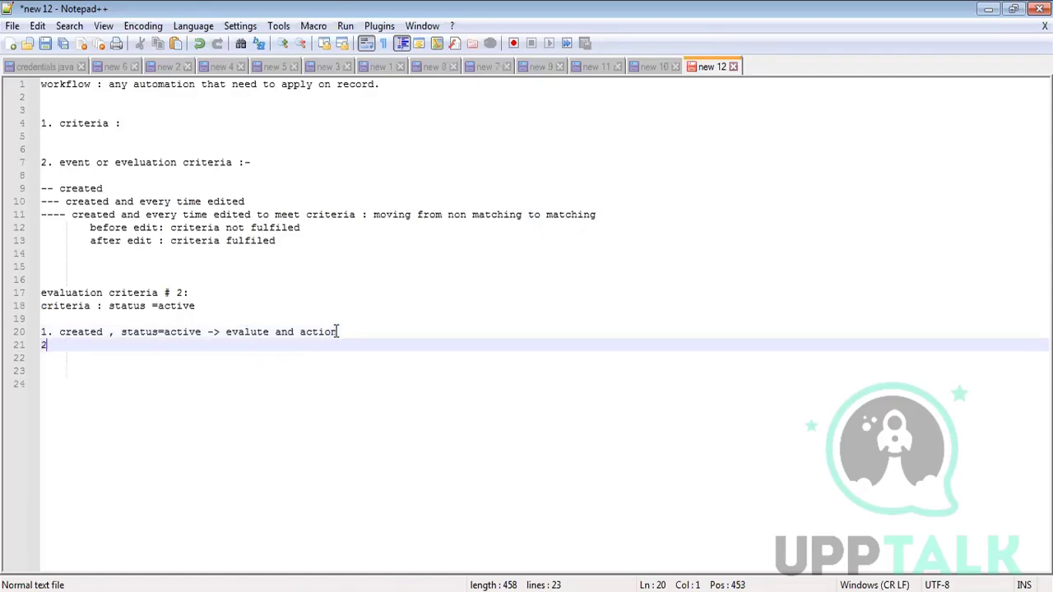
{"action": "type", "text": ". ed"}
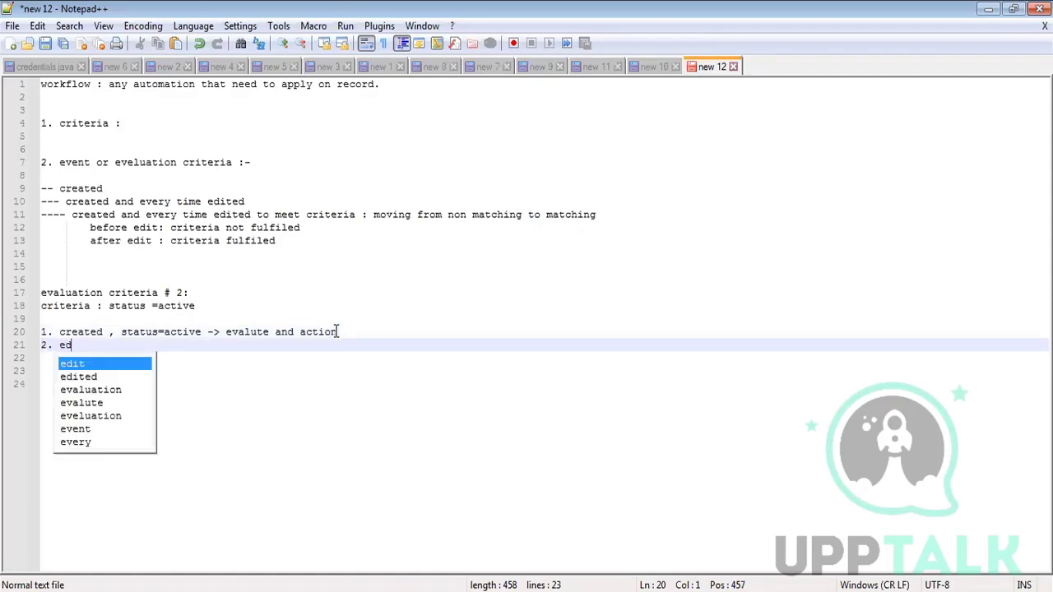
{"action": "type", "text": "ited , "}
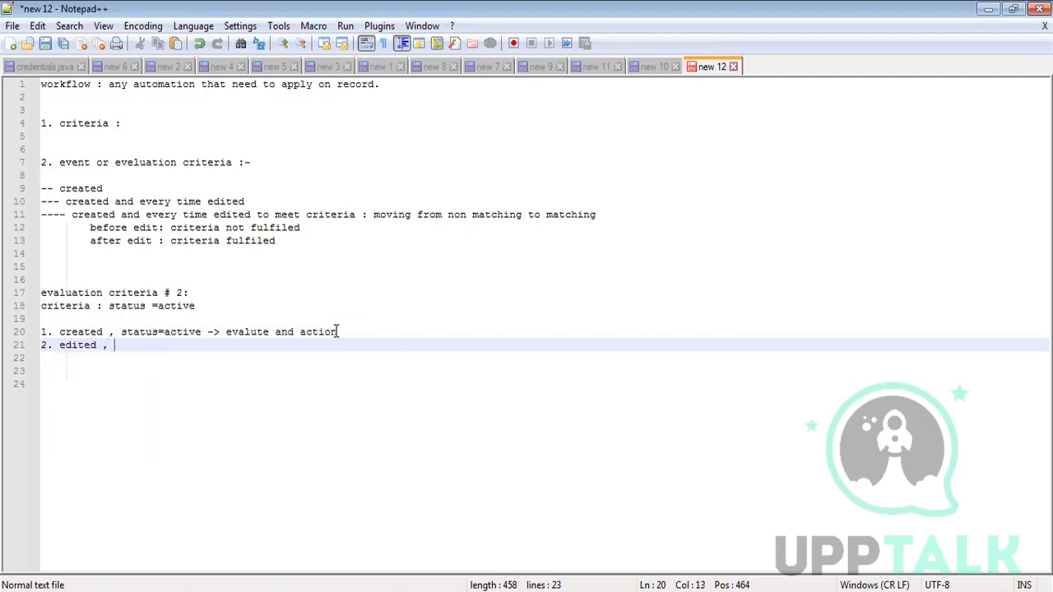
{"action": "type", "text": "source from re"}
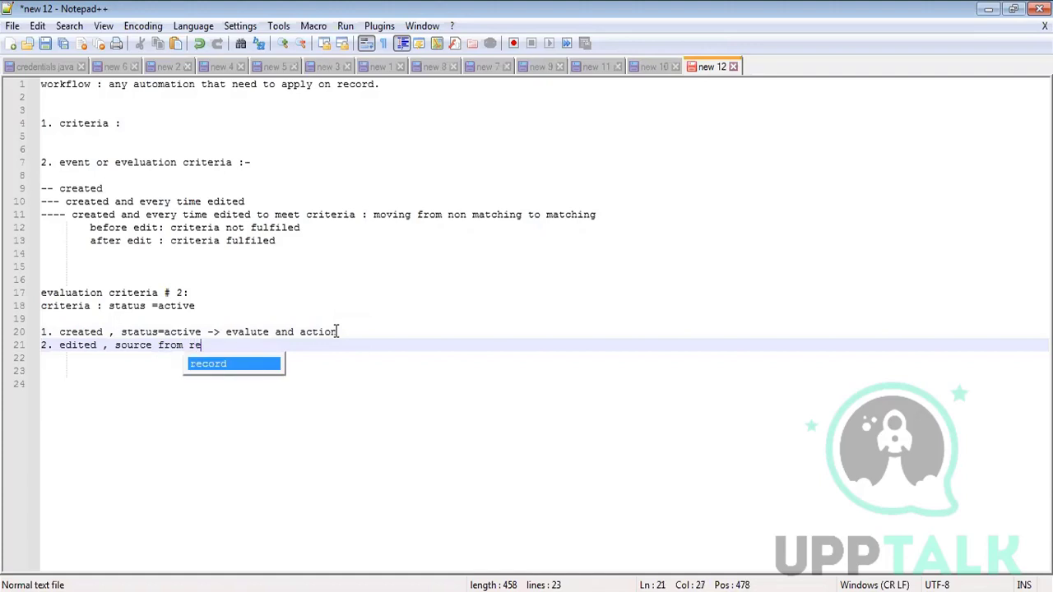
{"action": "type", "text": "ferred to"}
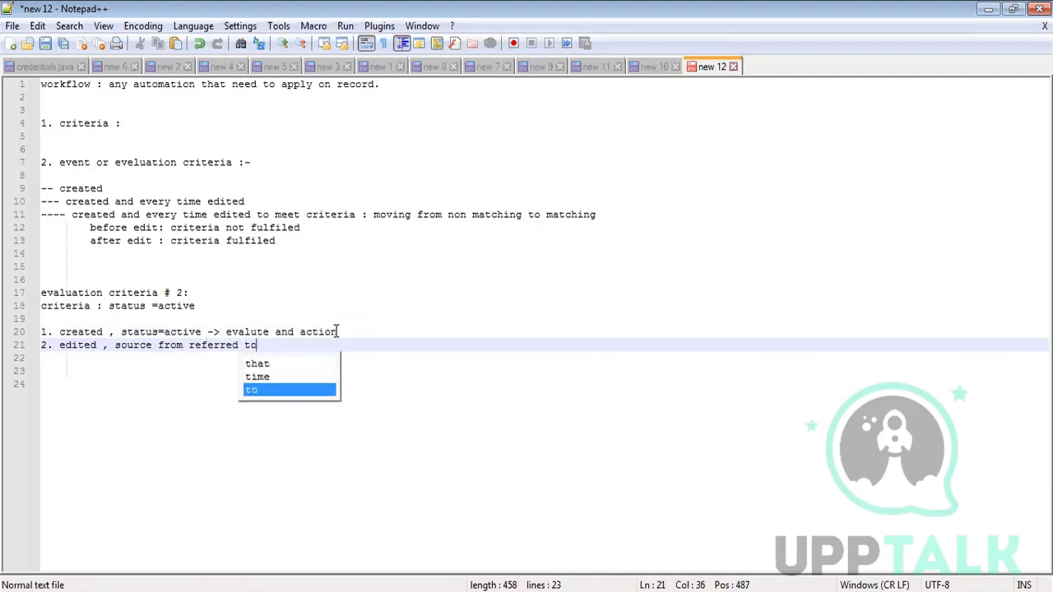
{"action": "type", "text": " direct ->"}
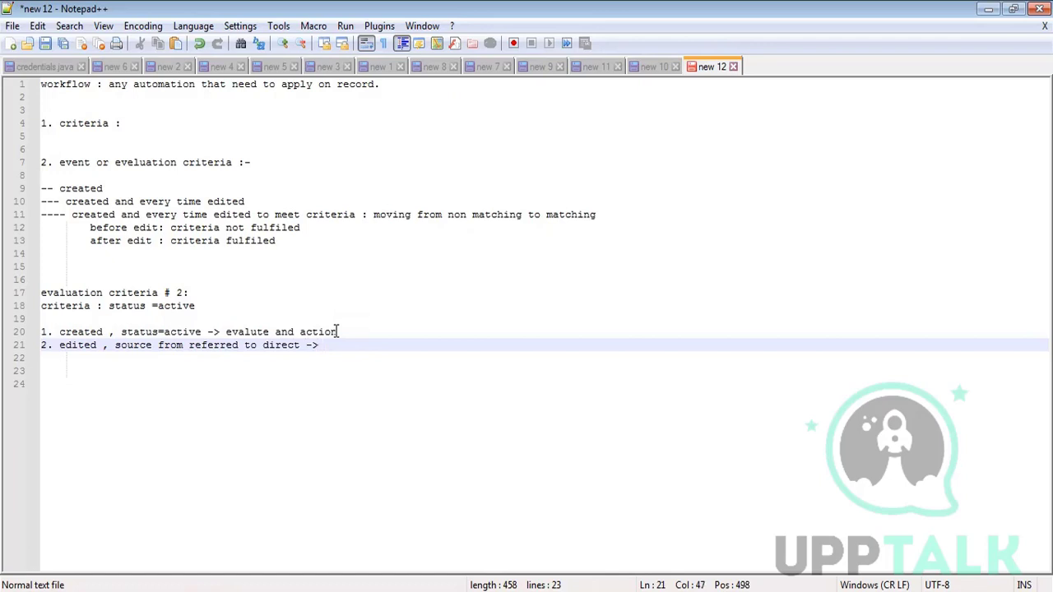
{"action": "type", "text": " eva"}
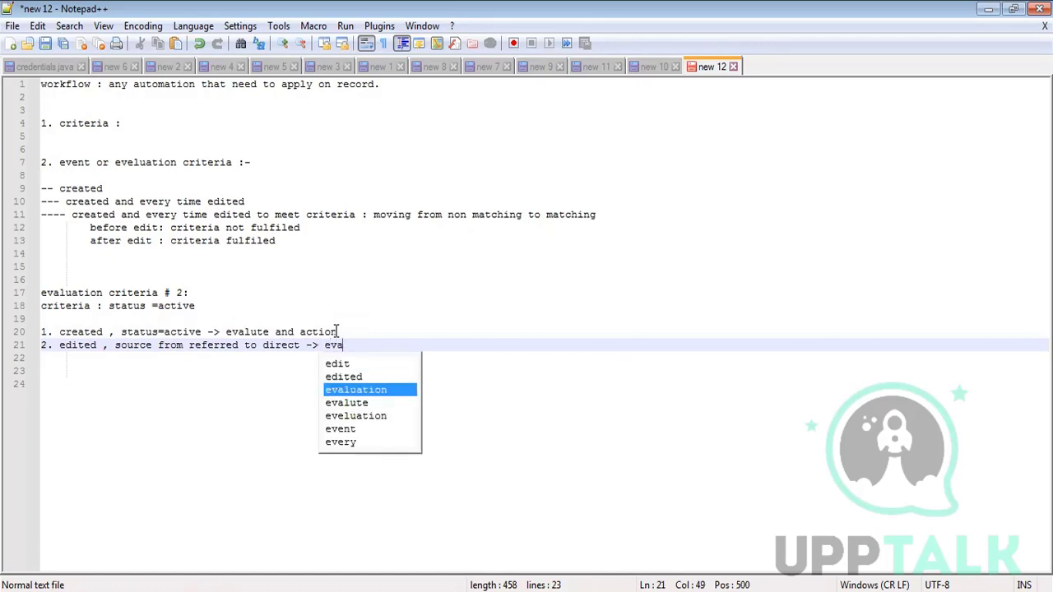
{"action": "type", "text": "luate and action"}
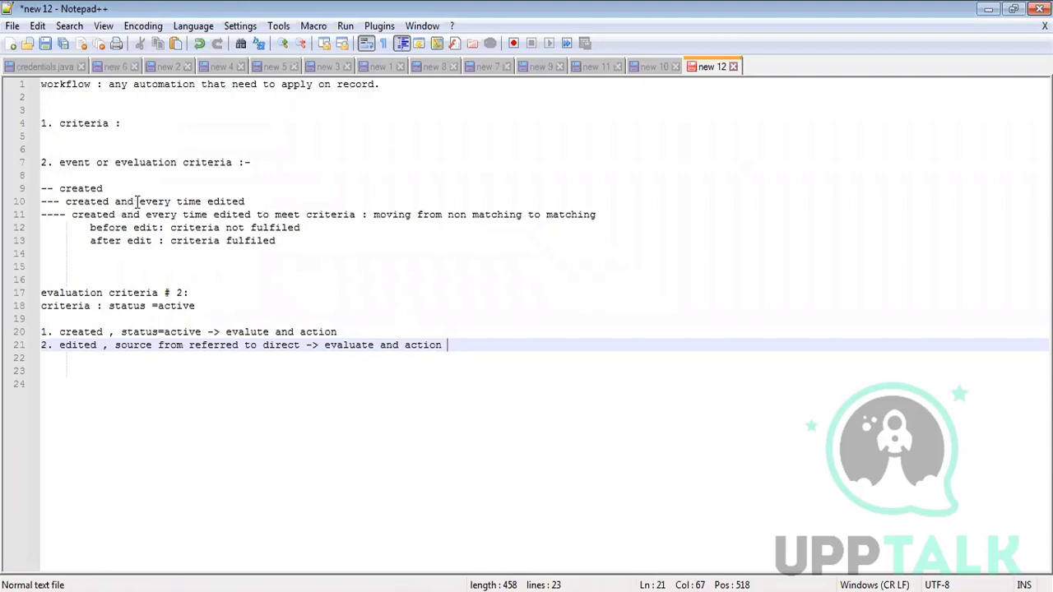
- Highlight 'every time edited' on line 10 and 'status=active' on line 20
{"action": "left_click_drag", "start_coordinate": [139, 201], "coordinate": [244, 201]}
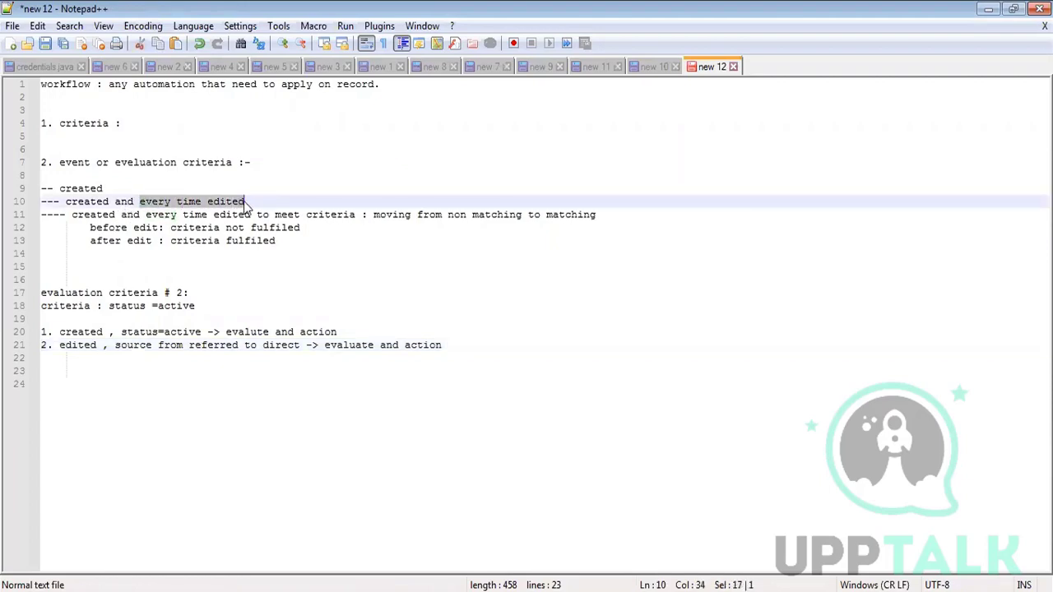
{"action": "left_click", "coordinate": [121, 331]}
{"action": "left_click_drag", "start_coordinate": [122, 332], "coordinate": [201, 331]}
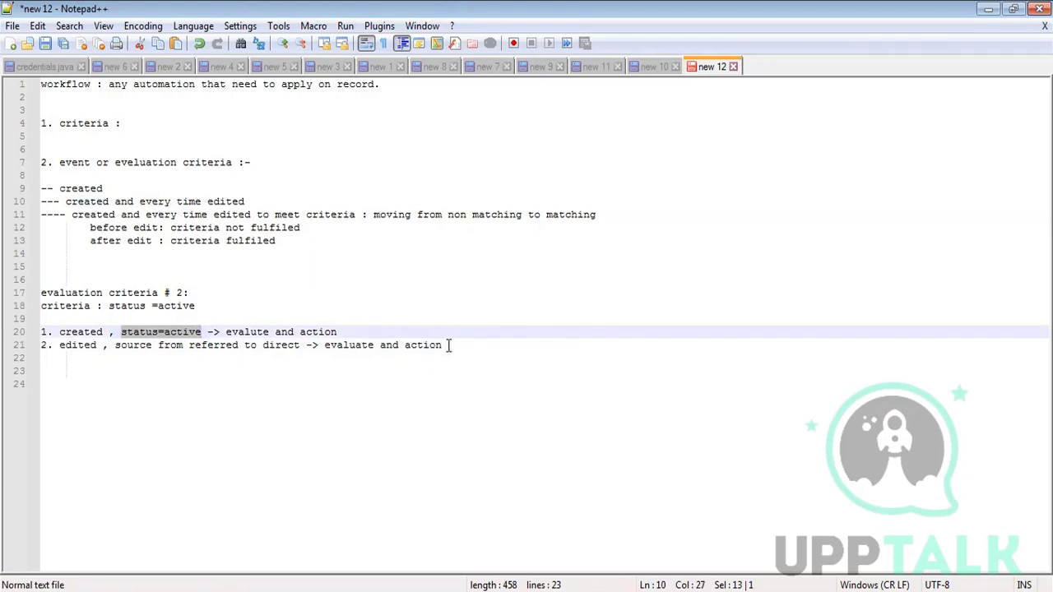
- Renumber the heading to 'evaluation criteria # 3:' and select case 1's outcome through case 2
{"action": "left_click", "coordinate": [448, 345]}
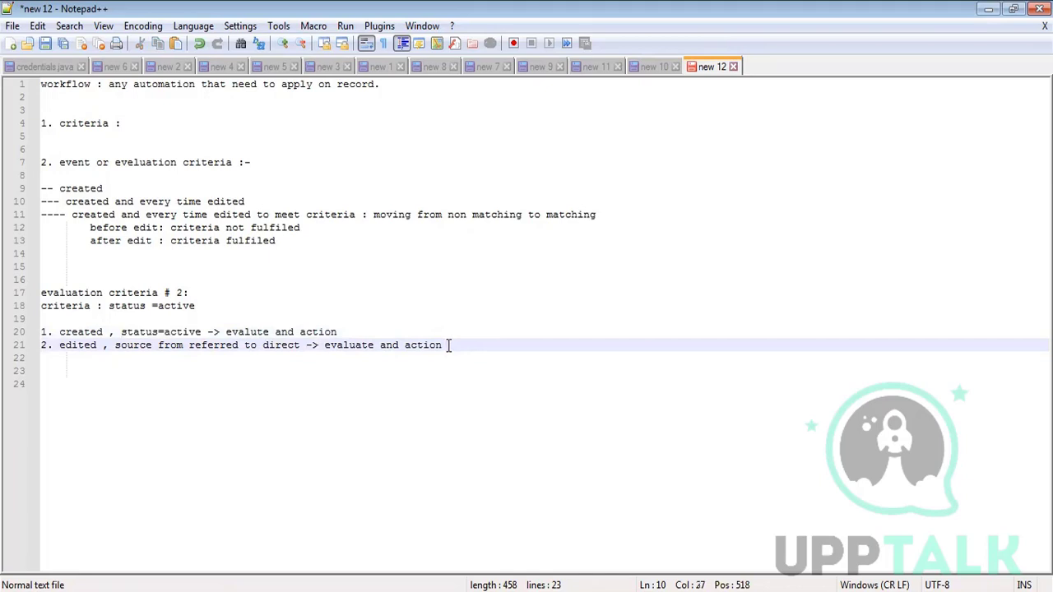
{"action": "left_click", "coordinate": [185, 292]}
{"action": "key", "text": "BackSpace"}
{"action": "type", "text": "3"}
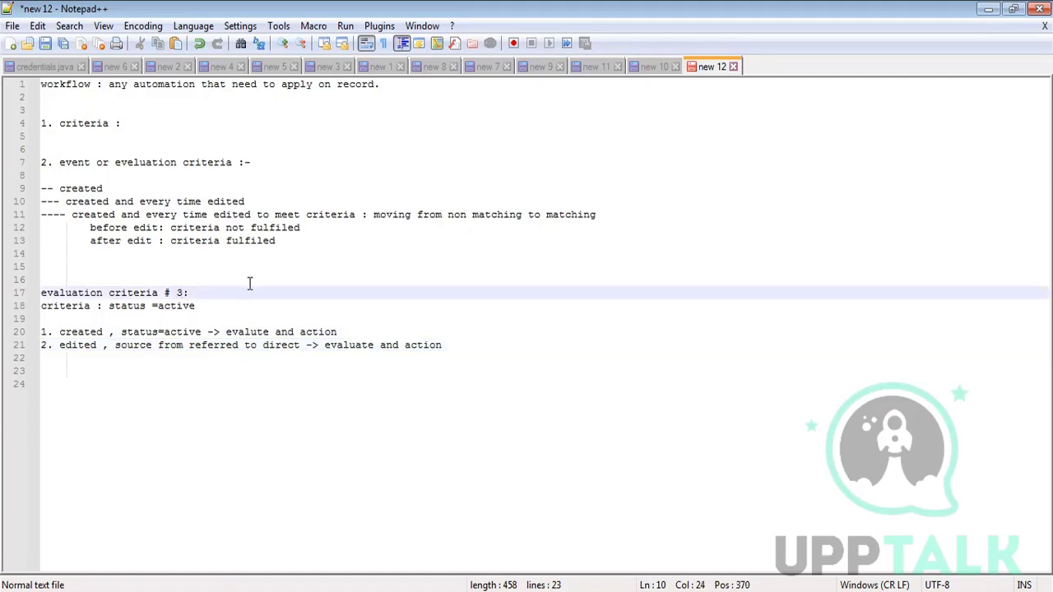
{"action": "left_click_drag", "start_coordinate": [226, 332], "coordinate": [462, 344]}
- Restore case 1 to 'evaluate and action' and add '2. source from direct to referred-> not evaluate'
{"action": "key", "text": "BackSpace"}
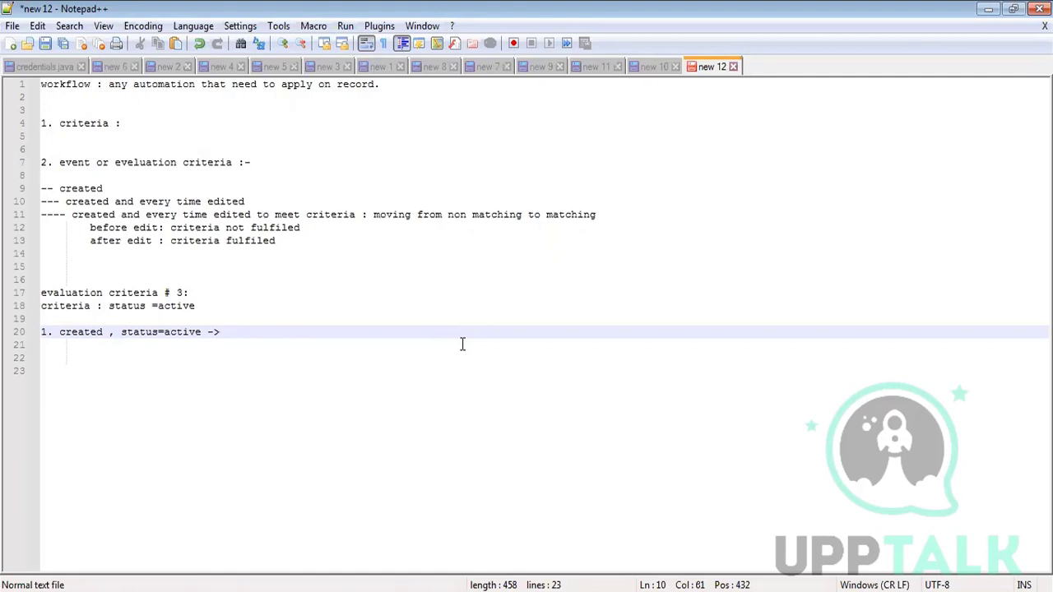
{"action": "type", "text": "evaluat"}
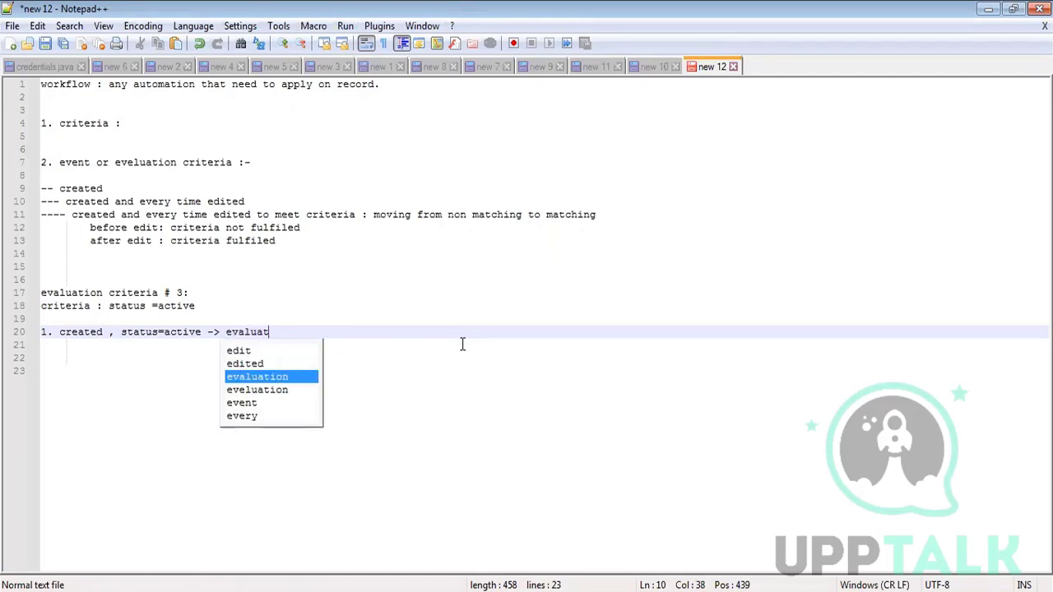
{"action": "type", "text": "e and actio"}
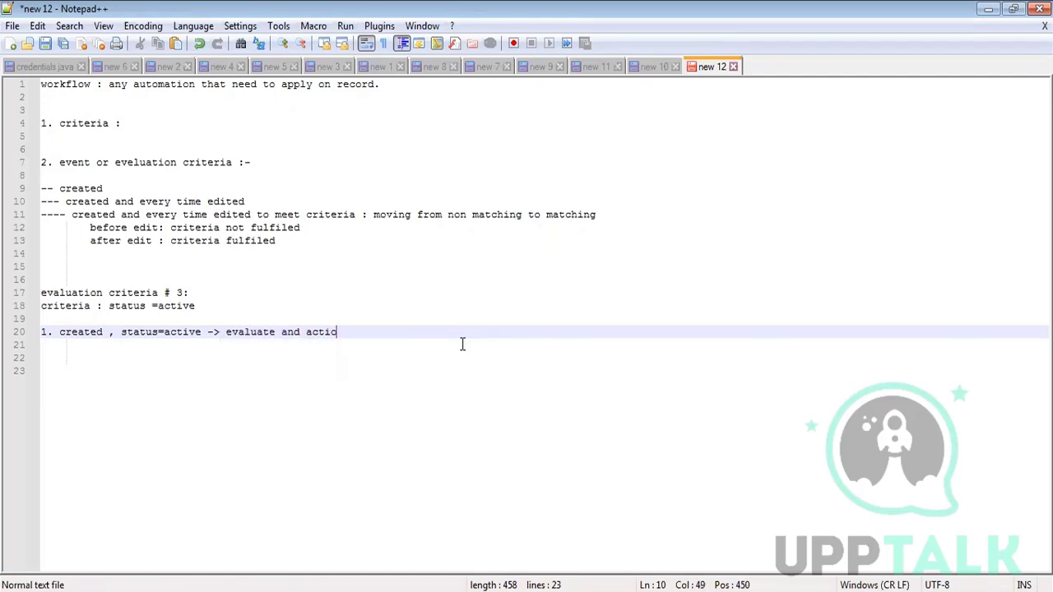
{"action": "type", "text": "n"}
{"action": "key", "text": "Return"}
{"action": "type", "text": "2. "}
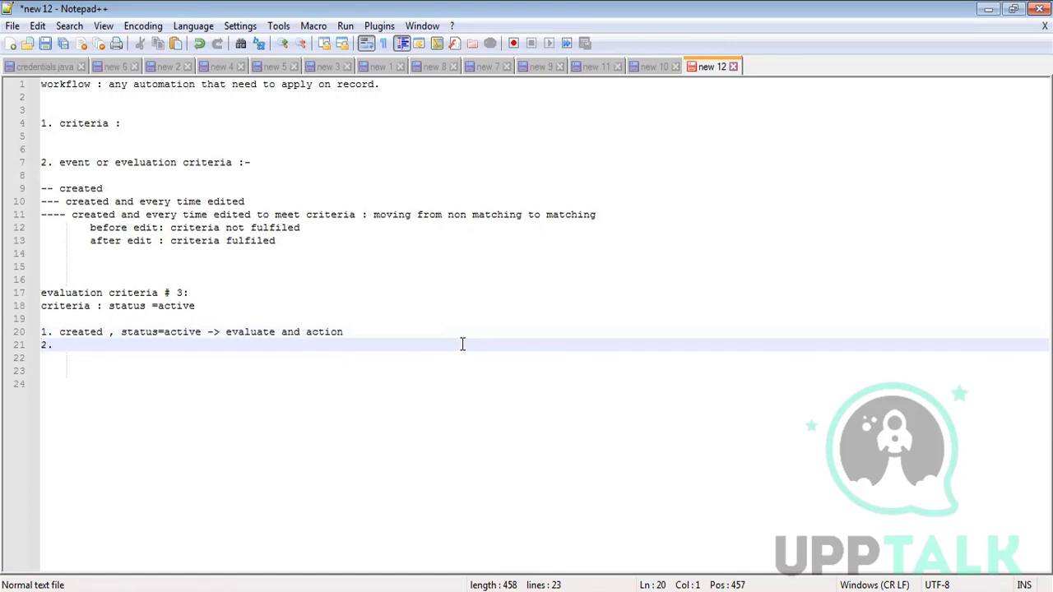
{"action": "type", "text": "source ="}
{"action": "key", "text": "BackSpace"}
{"action": "type", "text": "from "}
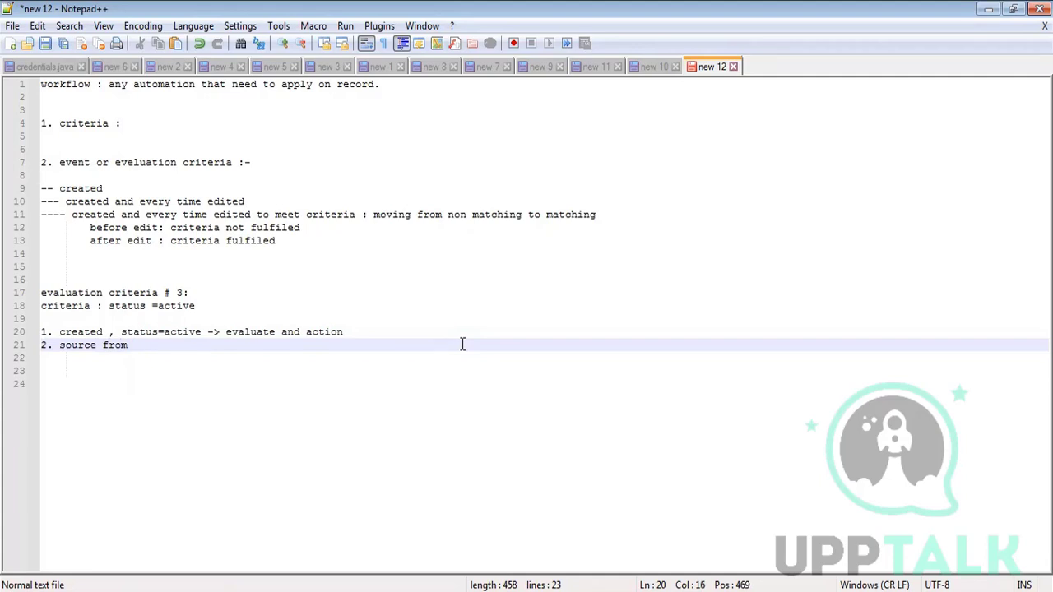
{"action": "type", "text": "direct to referred->"}
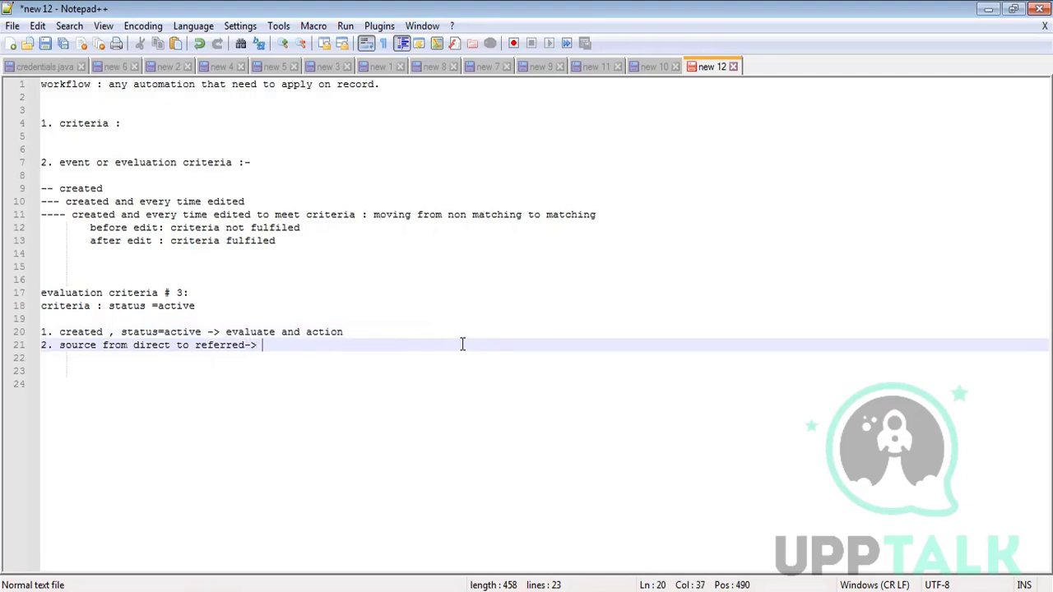
{"action": "type", "text": "no"}
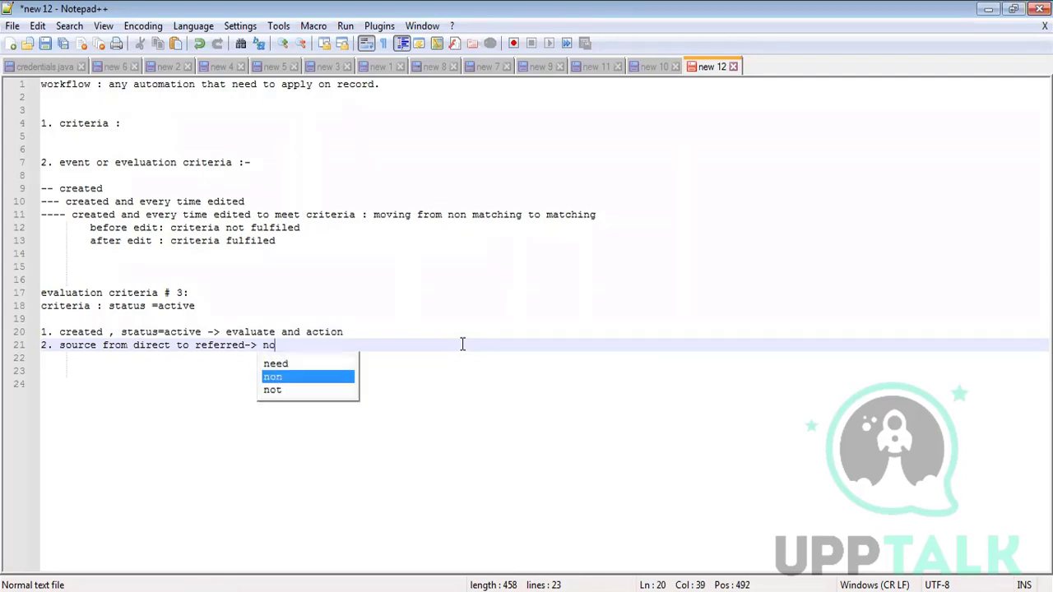
{"action": "type", "text": "t evaluate"}
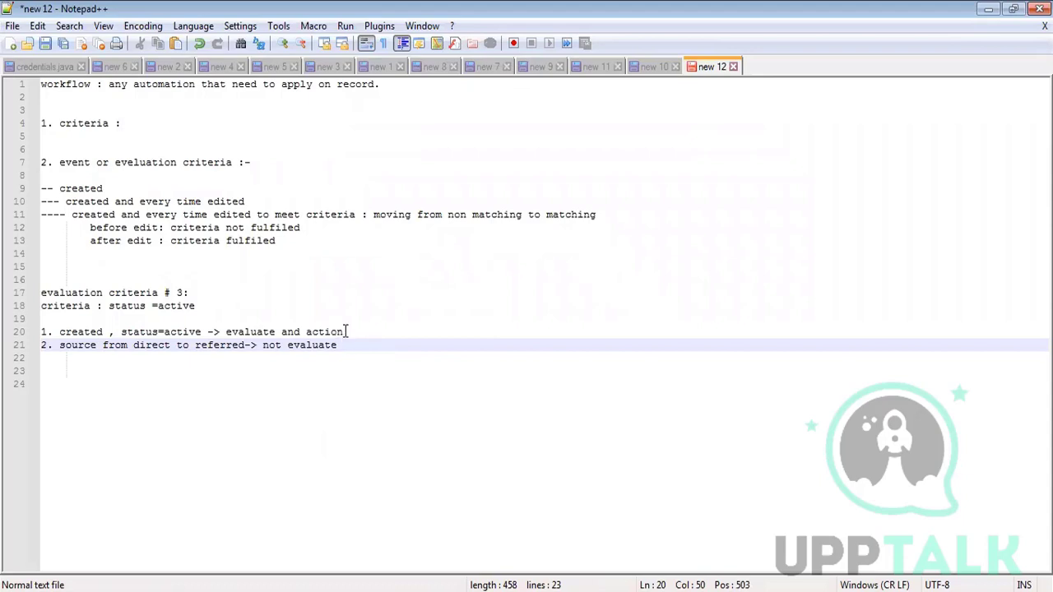
{"action": "left_click_drag", "start_coordinate": [343, 332], "coordinate": [227, 335]}
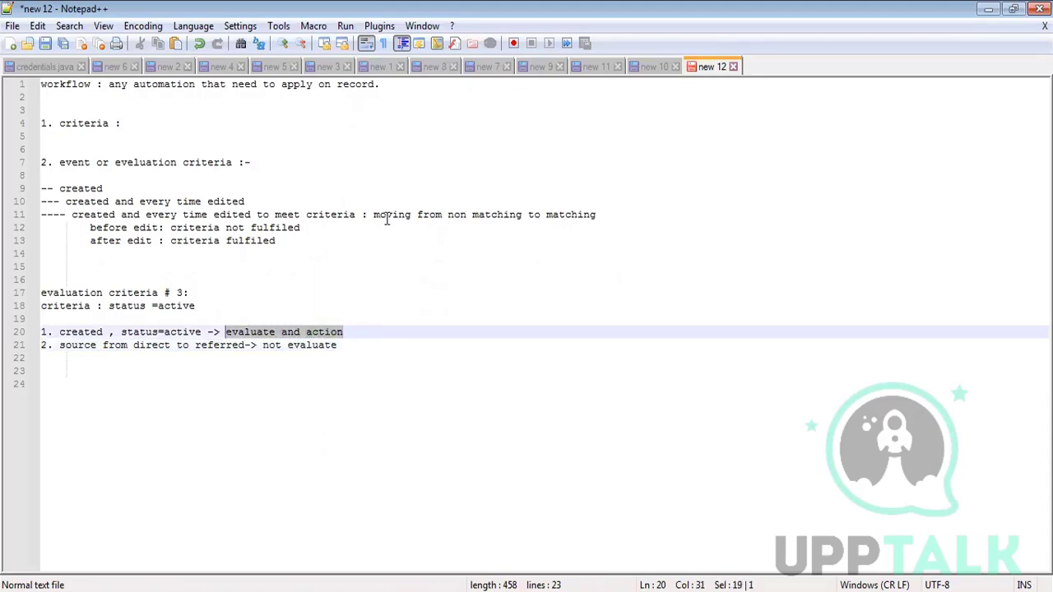
{"action": "left_click_drag", "start_coordinate": [374, 215], "coordinate": [595, 217]}
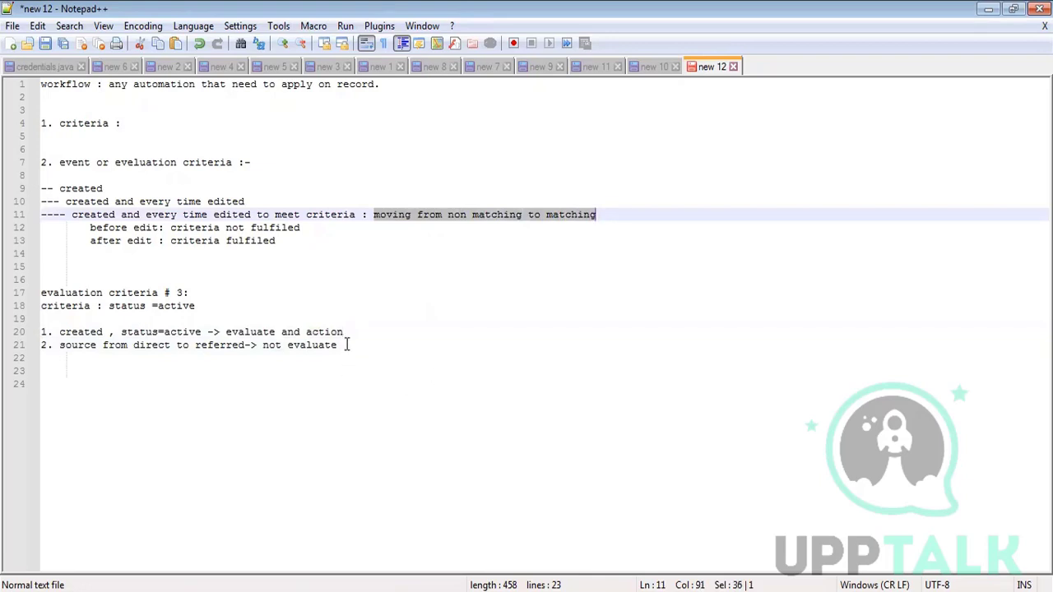
- Add '3. status to inactive -> not evaluate' and '4. status to active from inactive -> evaluate and action'
{"action": "left_click", "coordinate": [346, 344]}
{"action": "key", "text": "Return"}
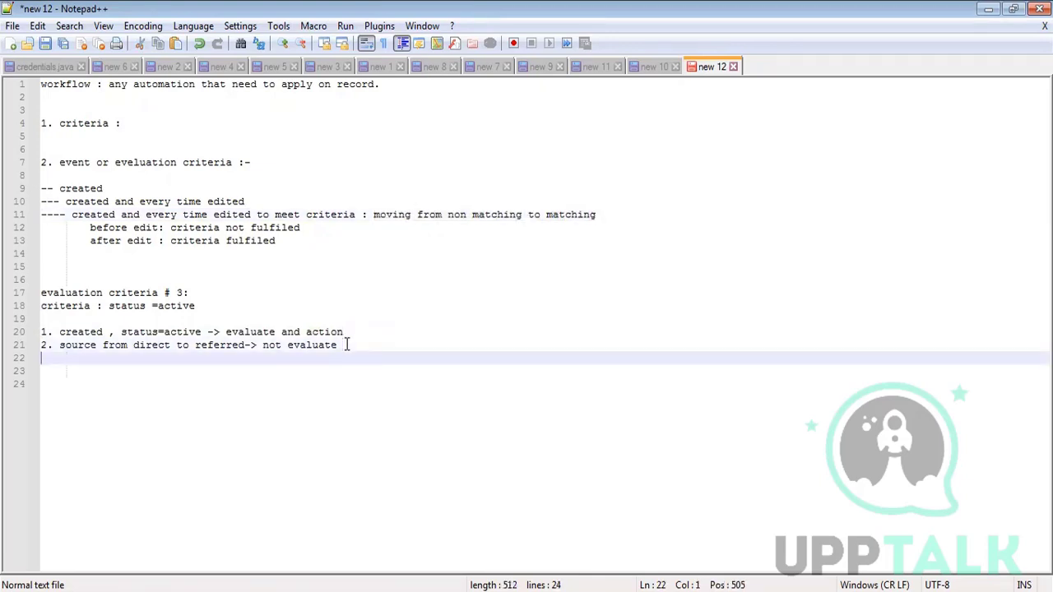
{"action": "type", "text": "3. status t"}
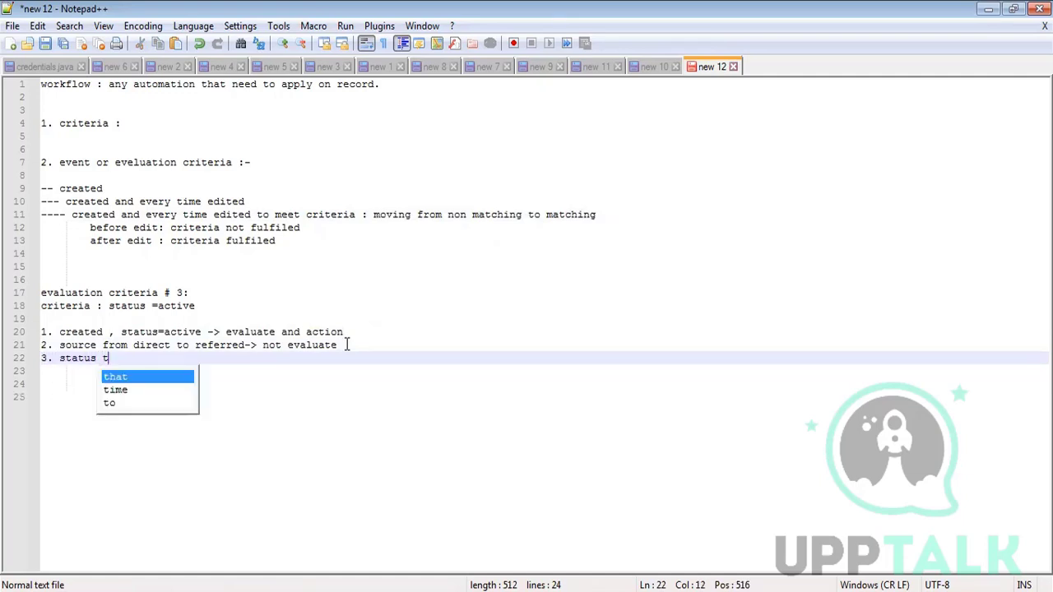
{"action": "type", "text": "o inact"}
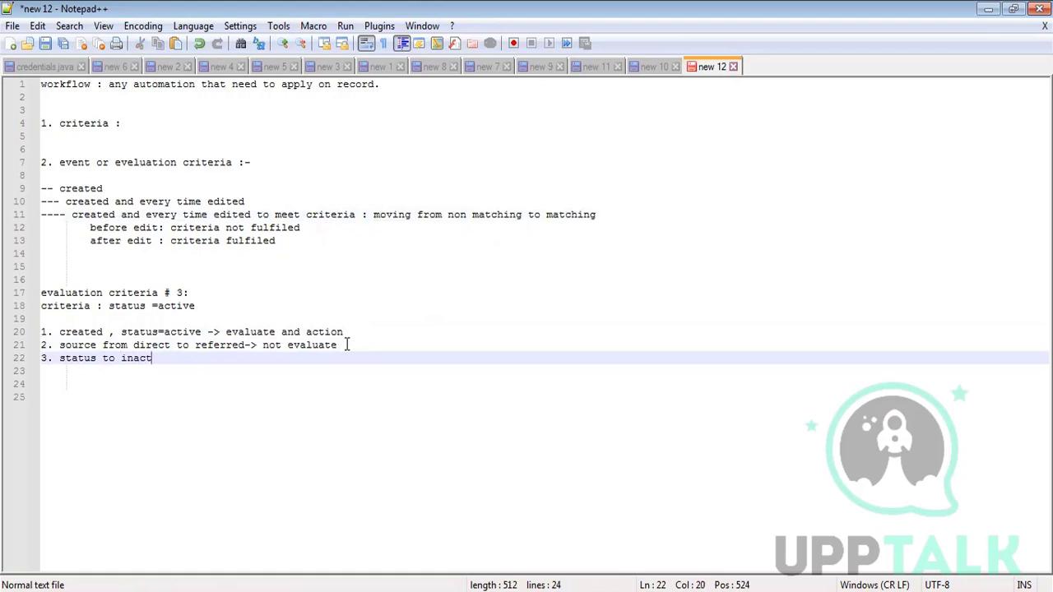
{"action": "type", "text": "ive -> no"}
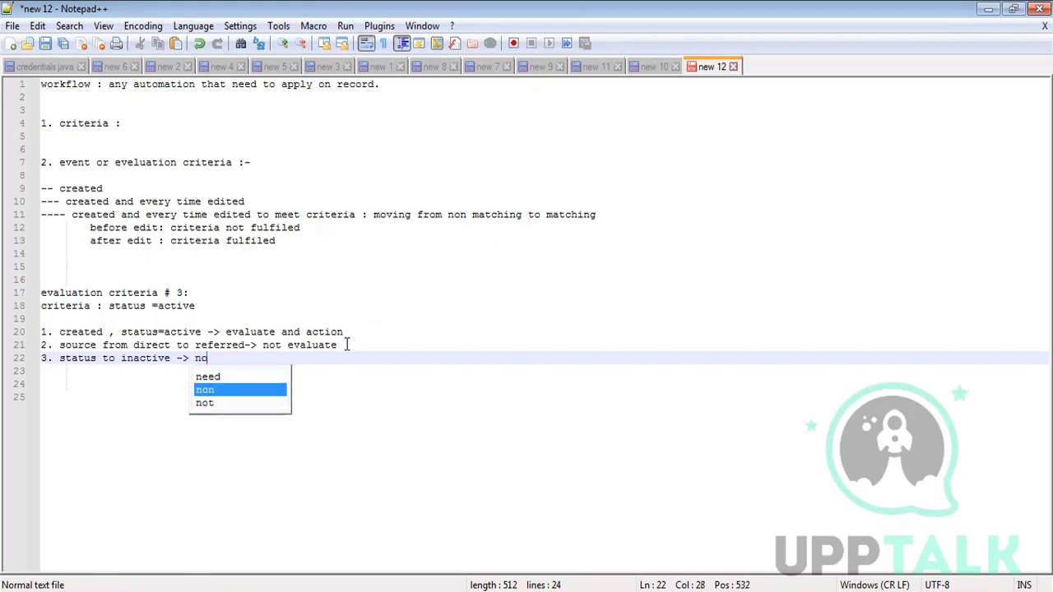
{"action": "type", "text": "t evaluate"}
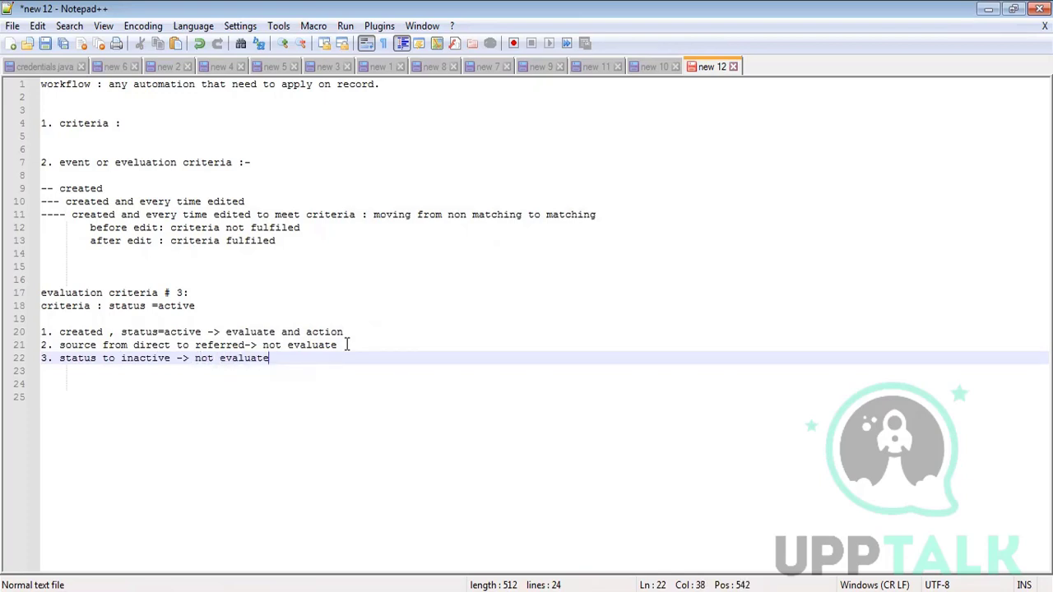
{"action": "key", "text": "Return"}
{"action": "type", "text": "4."}
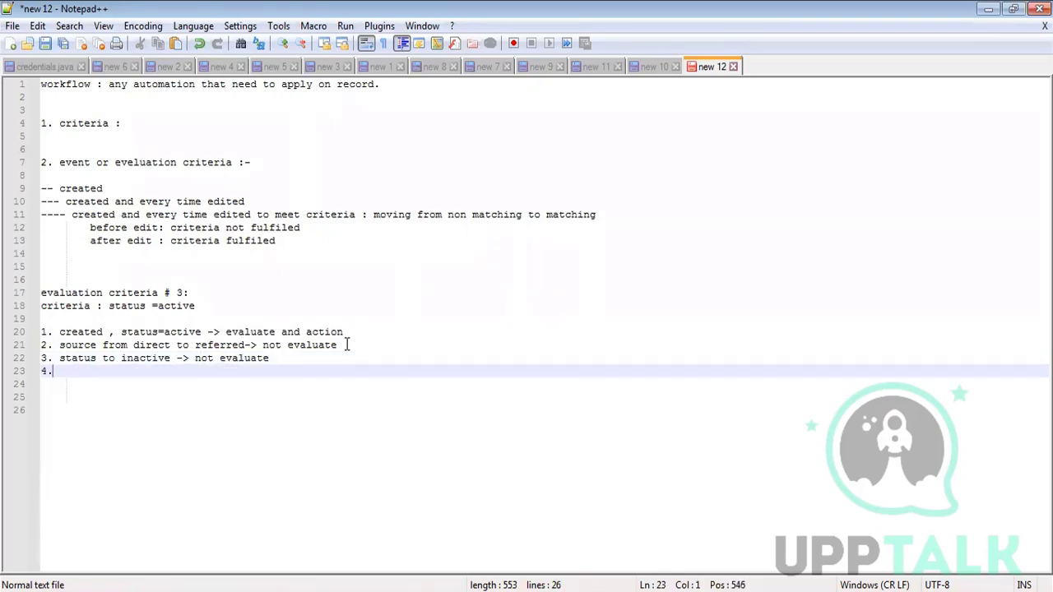
{"action": "type", "text": " status to active"}
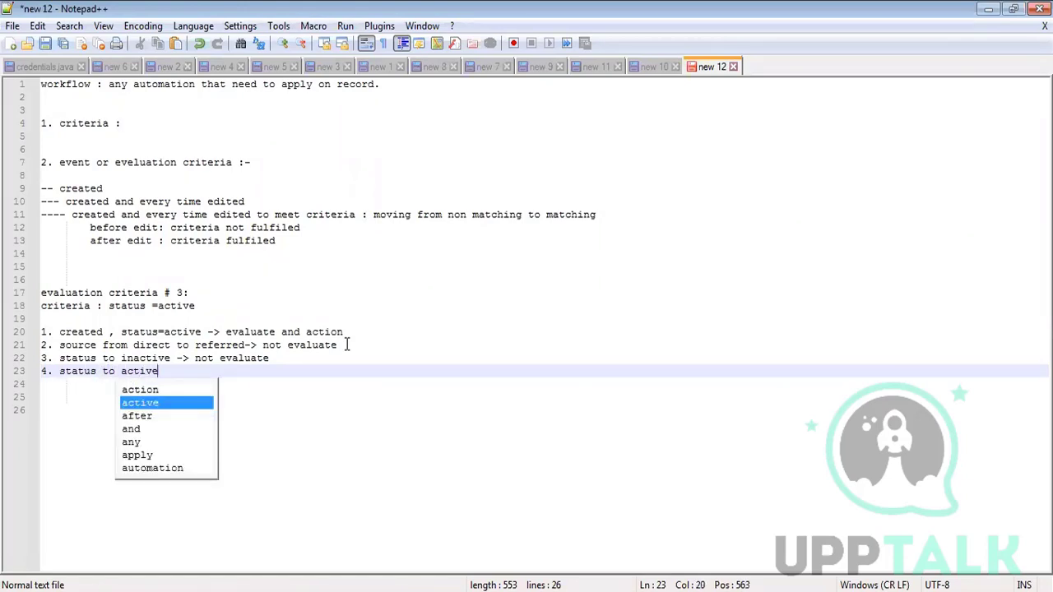
{"action": "type", "text": " from inac"}
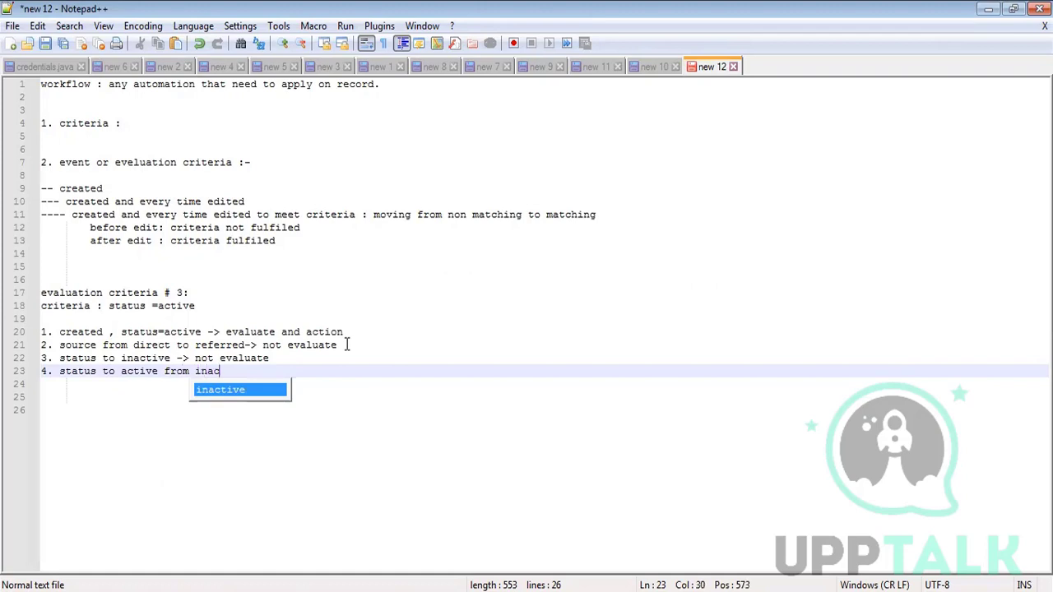
{"action": "type", "text": "tive -> "}
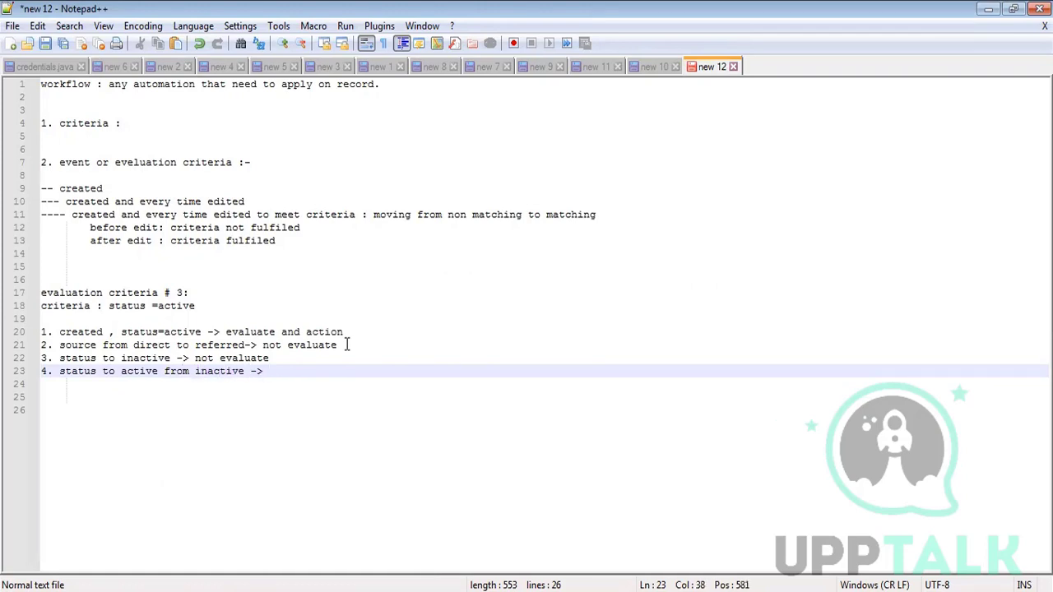
{"action": "type", "text": "e"}
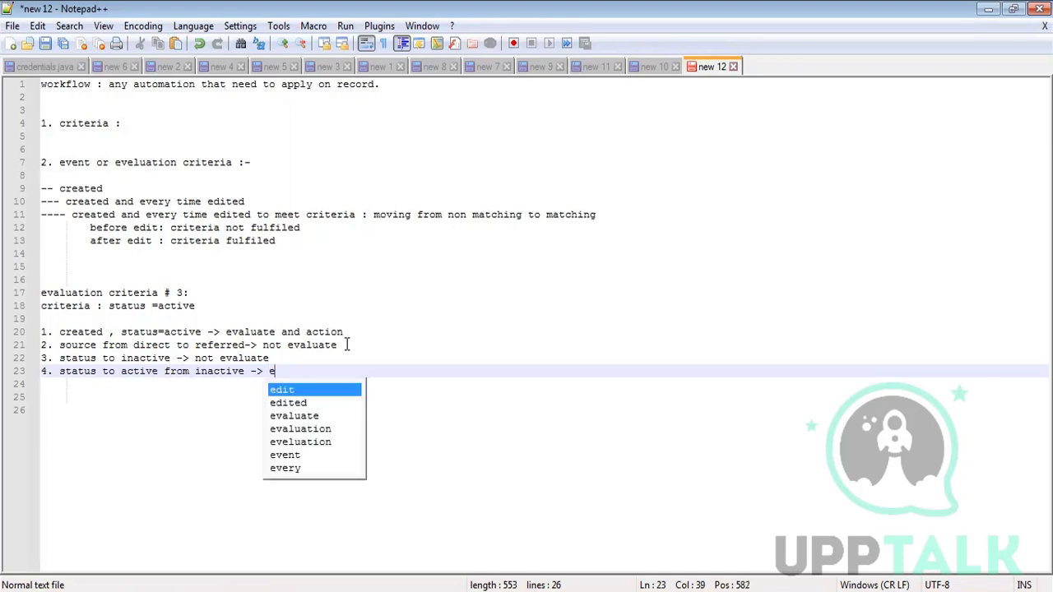
{"action": "type", "text": "valuate and action"}
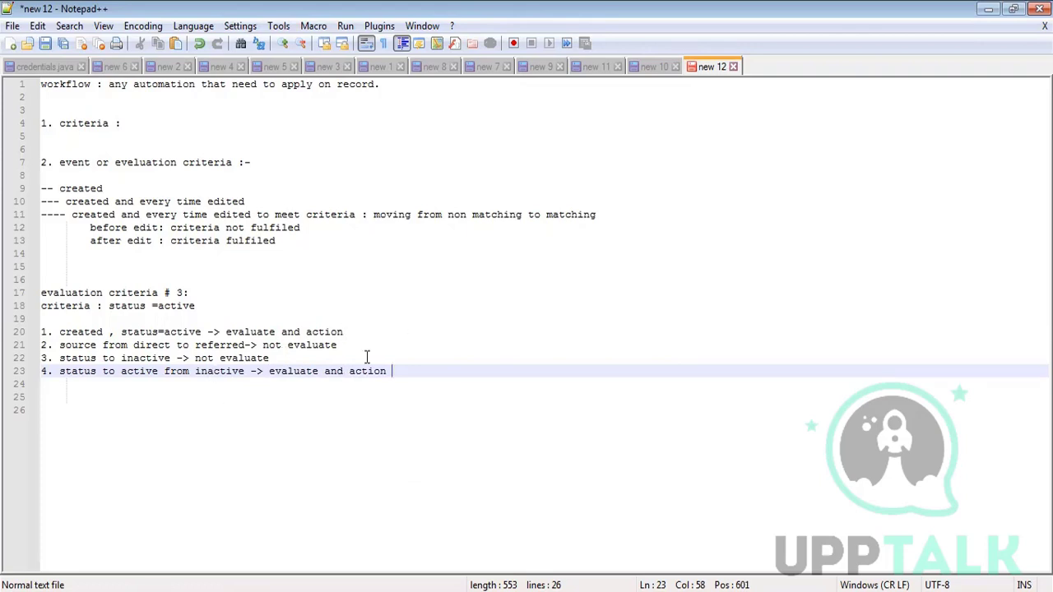
{"action": "left_click_drag", "start_coordinate": [392, 371], "coordinate": [41, 332]}
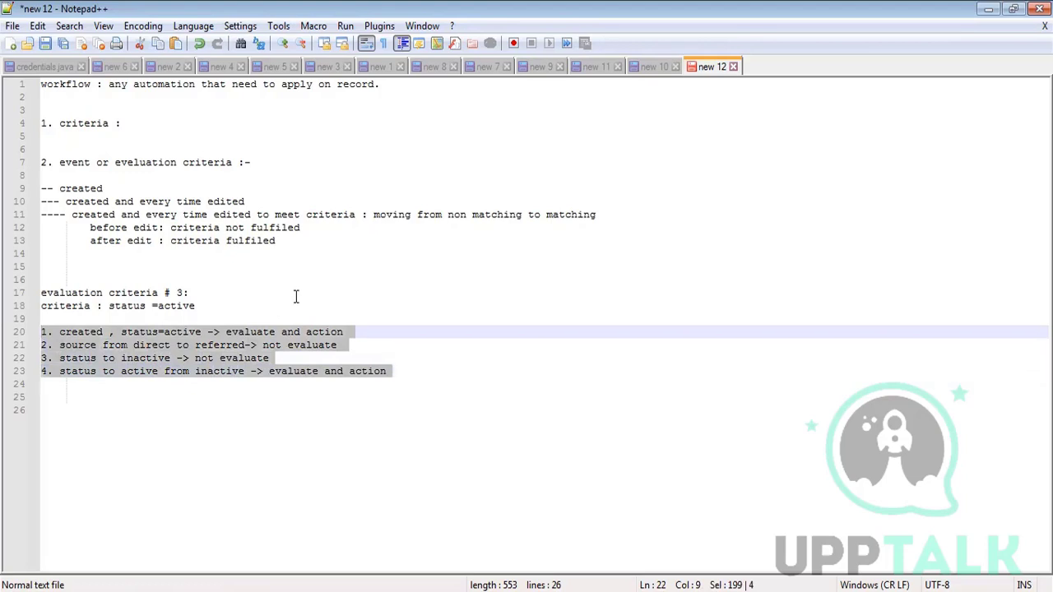
{"action": "left_click", "coordinate": [345, 290]}
{"action": "left_click", "coordinate": [390, 371]}
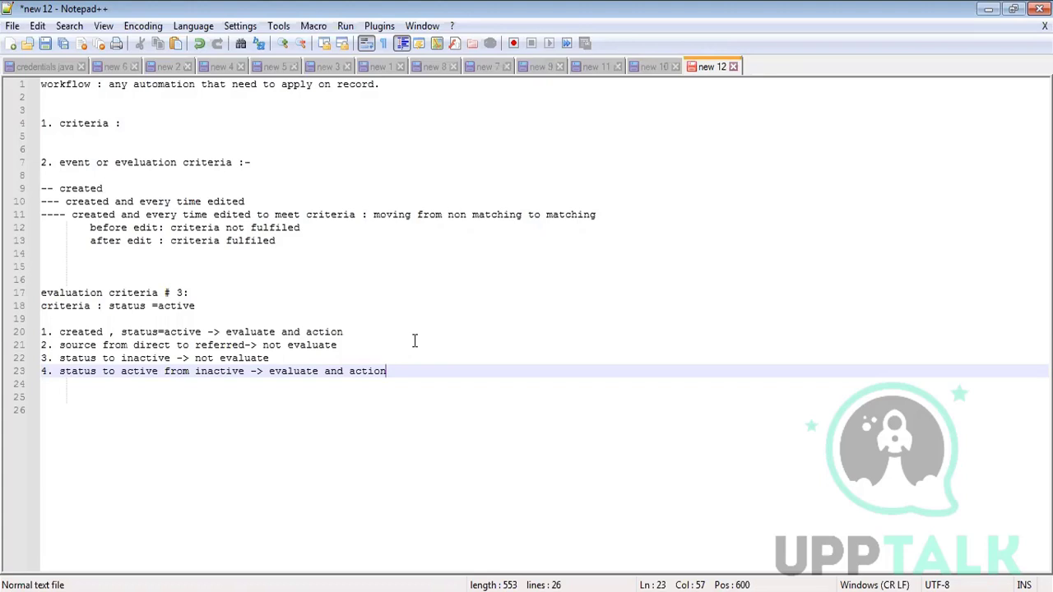
{"action": "left_click_drag", "start_coordinate": [395, 374], "coordinate": [45, 157]}
- Leave blank lines below the case list and move to empty line 26
{"action": "left_click", "coordinate": [170, 254]}
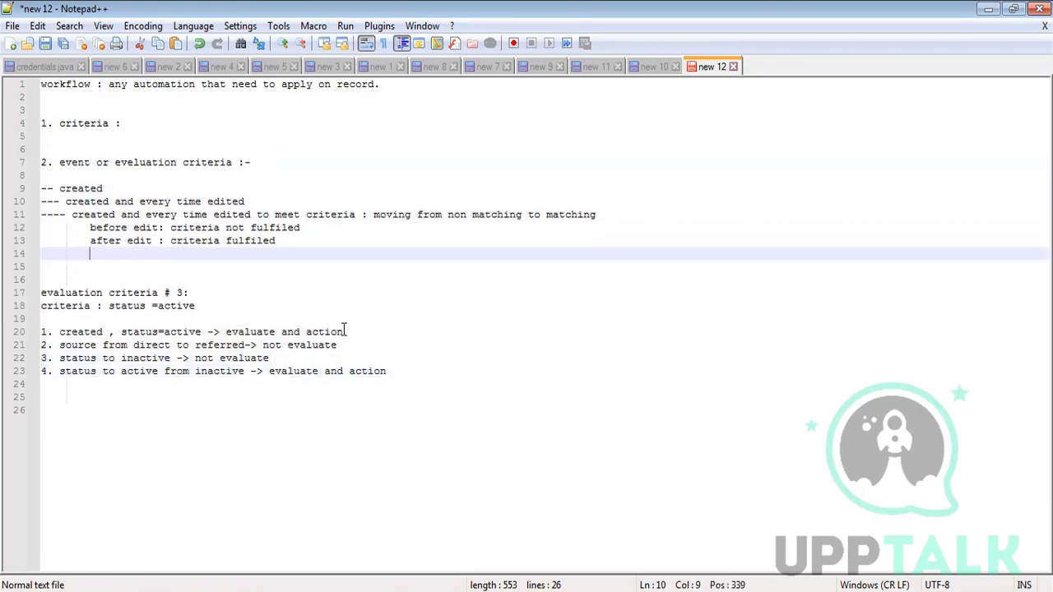
{"action": "left_click", "coordinate": [402, 371]}
{"action": "key", "text": "Return"}
{"action": "key", "text": "Down"}
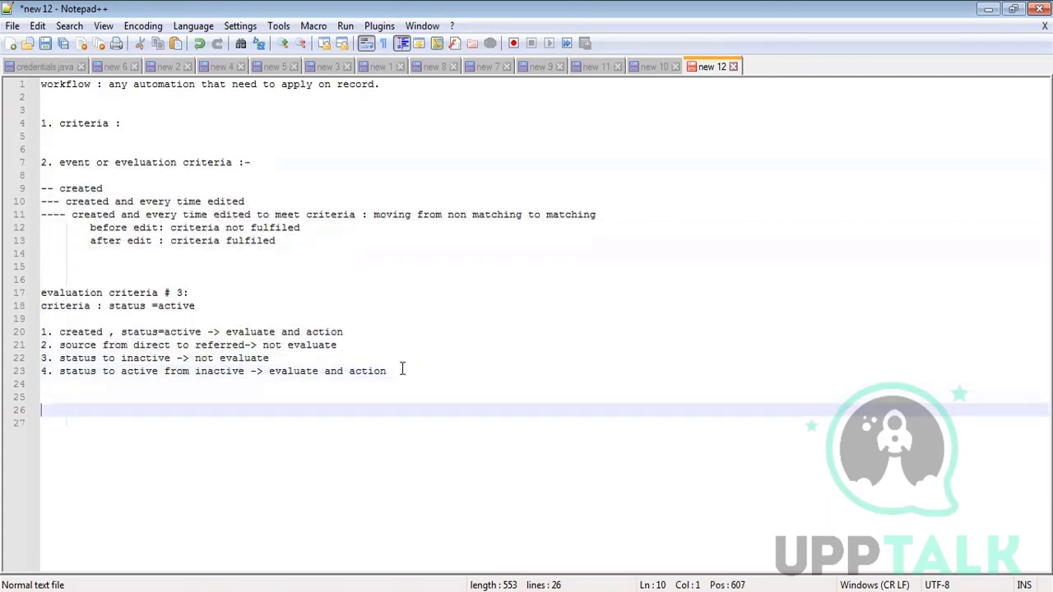
{"action": "double_click", "coordinate": [383, 372]}
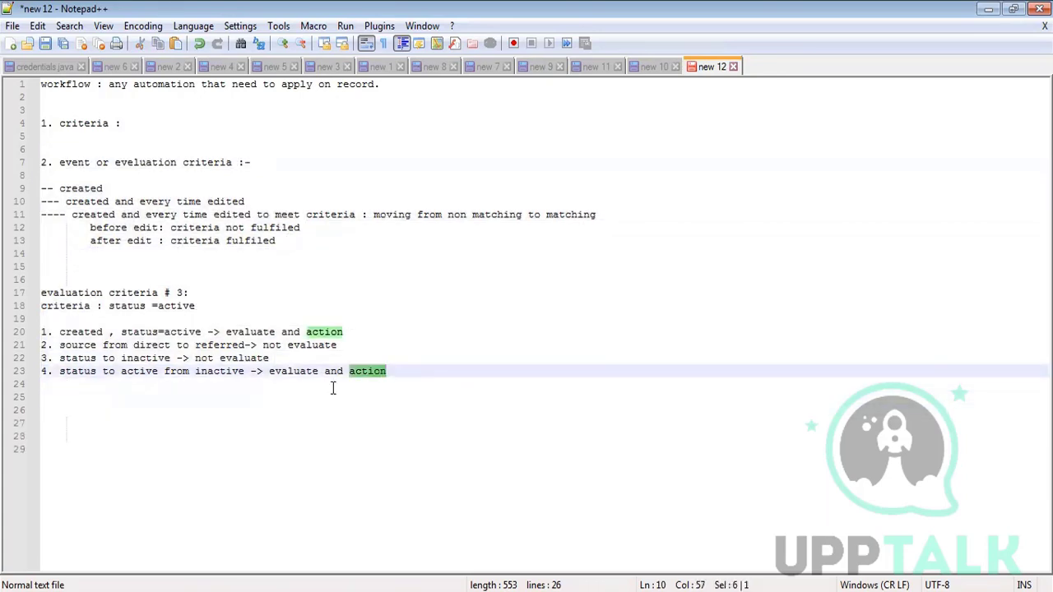
{"action": "left_click", "coordinate": [83, 411]}
- Write the 'actions :-' heading and '1. field update -> status=ctive : surce = direct'
{"action": "type", "text": "a"}
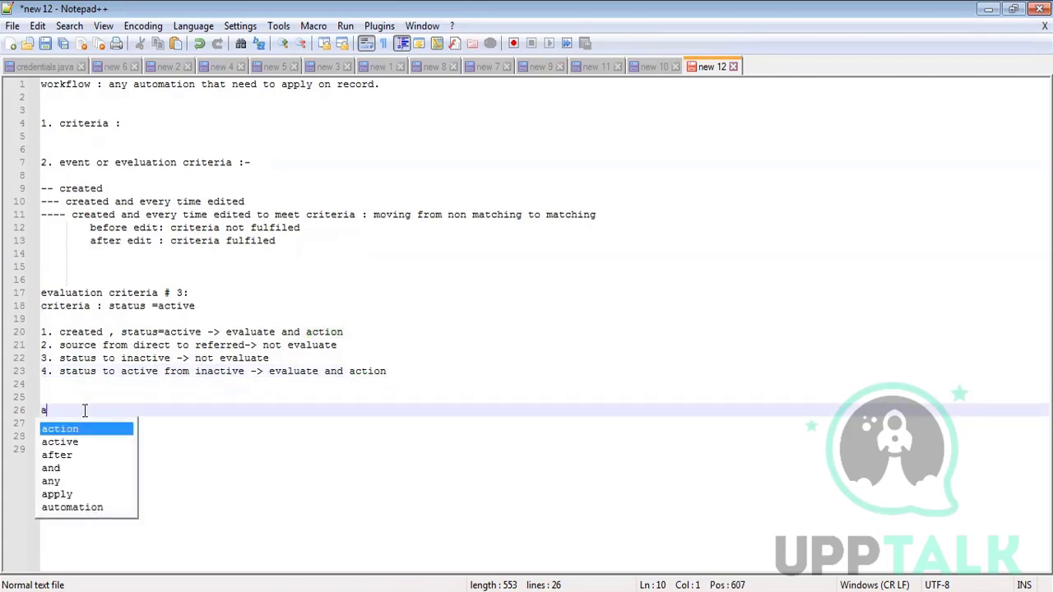
{"action": "type", "text": "ctions :-"}
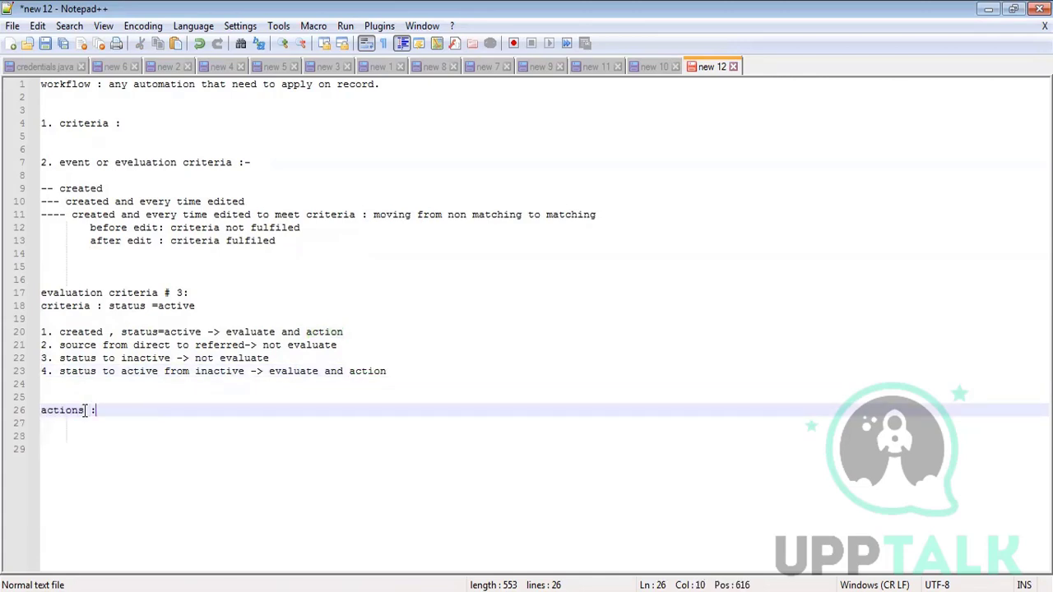
{"action": "key", "text": "Return"}
{"action": "key", "text": "Return"}
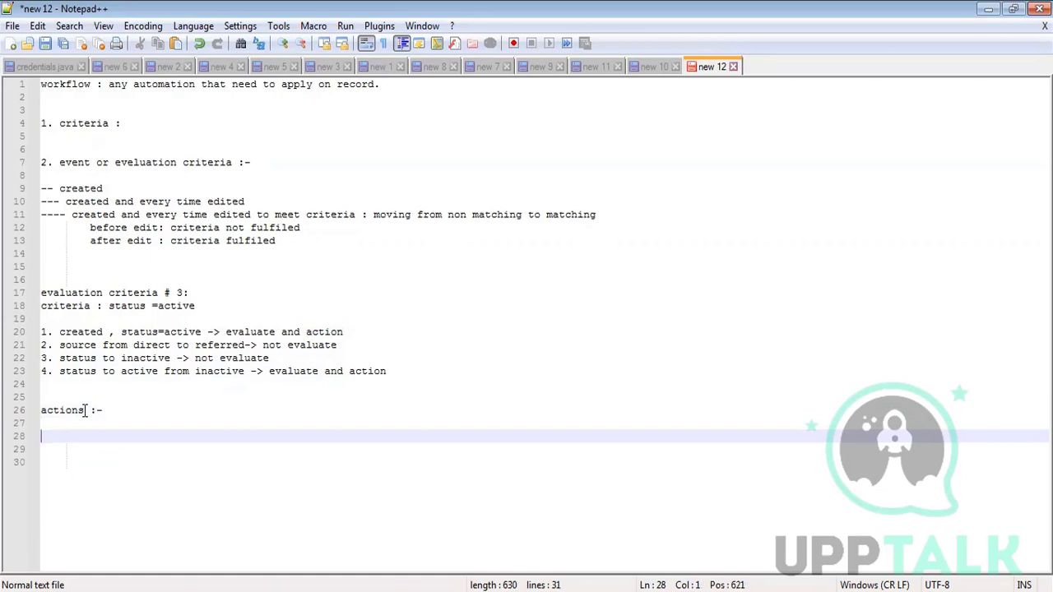
{"action": "type", "text": "1. field u"}
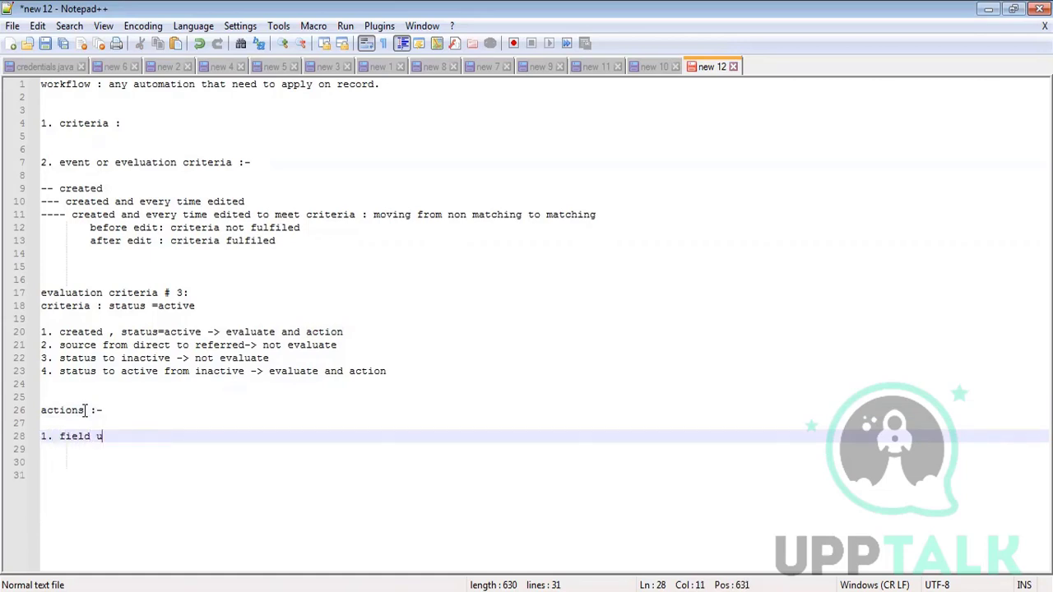
{"action": "type", "text": "pdate ->"}
{"action": "type", "text": "status"}
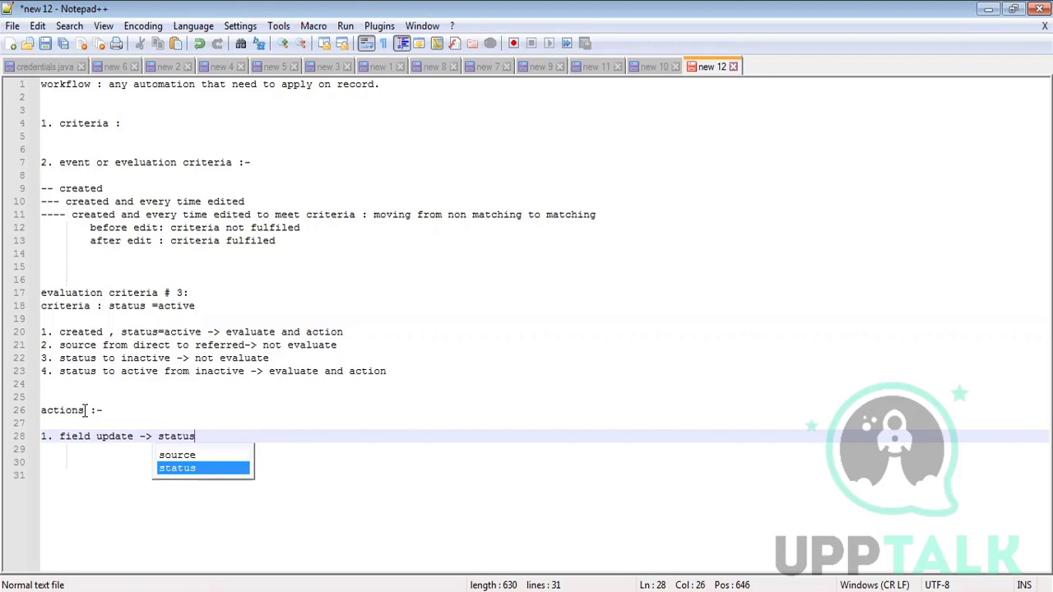
{"action": "type", "text": "=cti"}
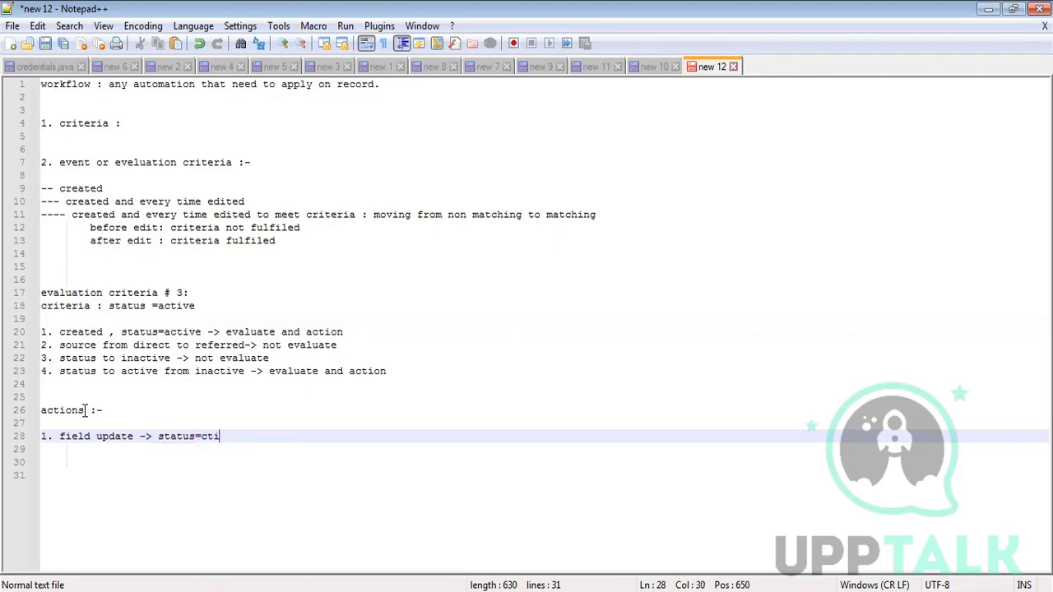
{"action": "type", "text": "ve : s"}
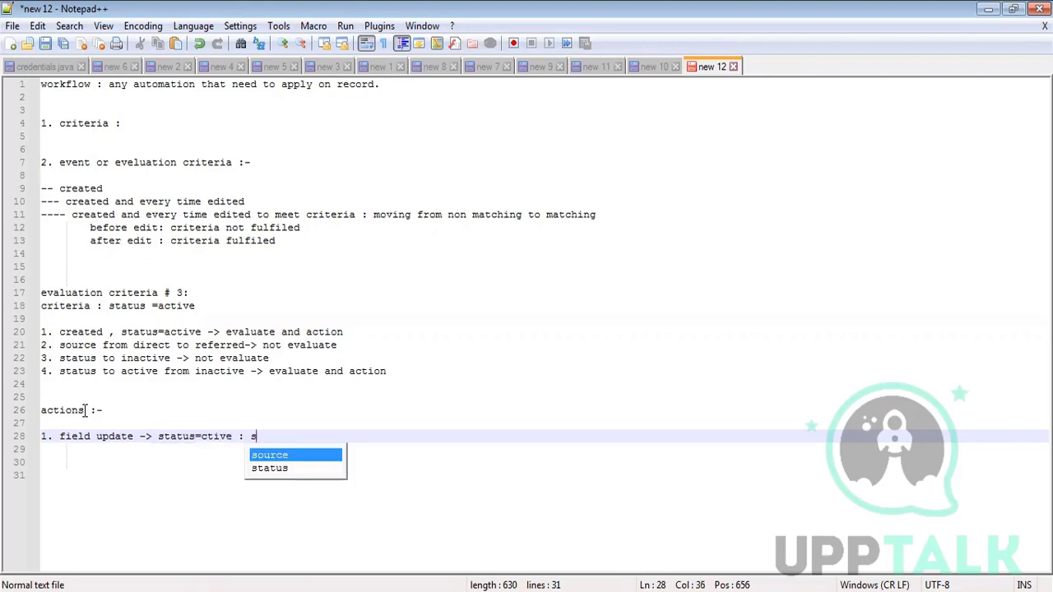
{"action": "type", "text": "urce = direct"}
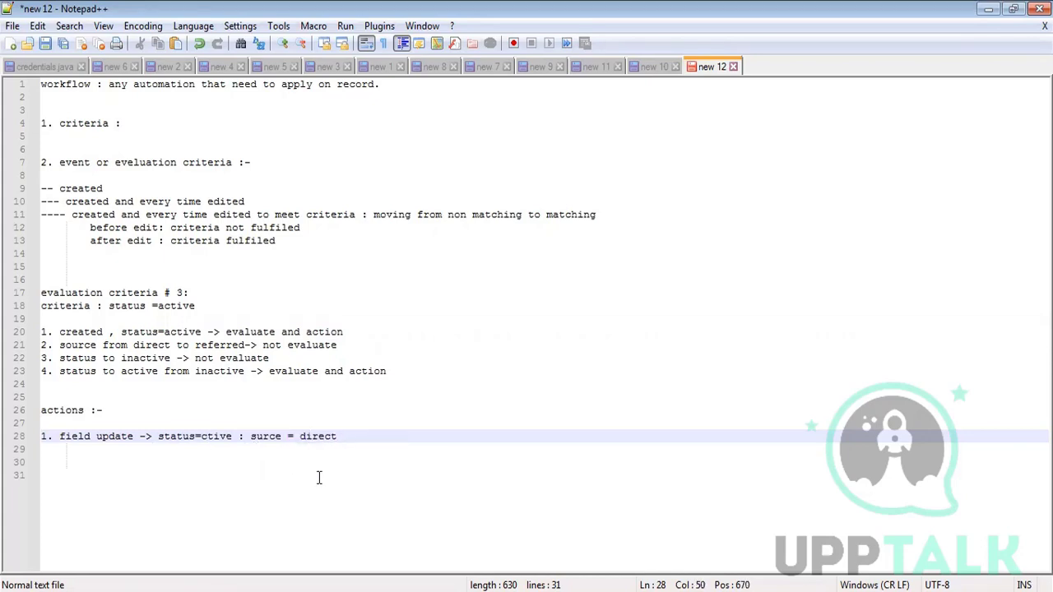
{"action": "left_click_drag", "start_coordinate": [251, 436], "coordinate": [337, 436]}
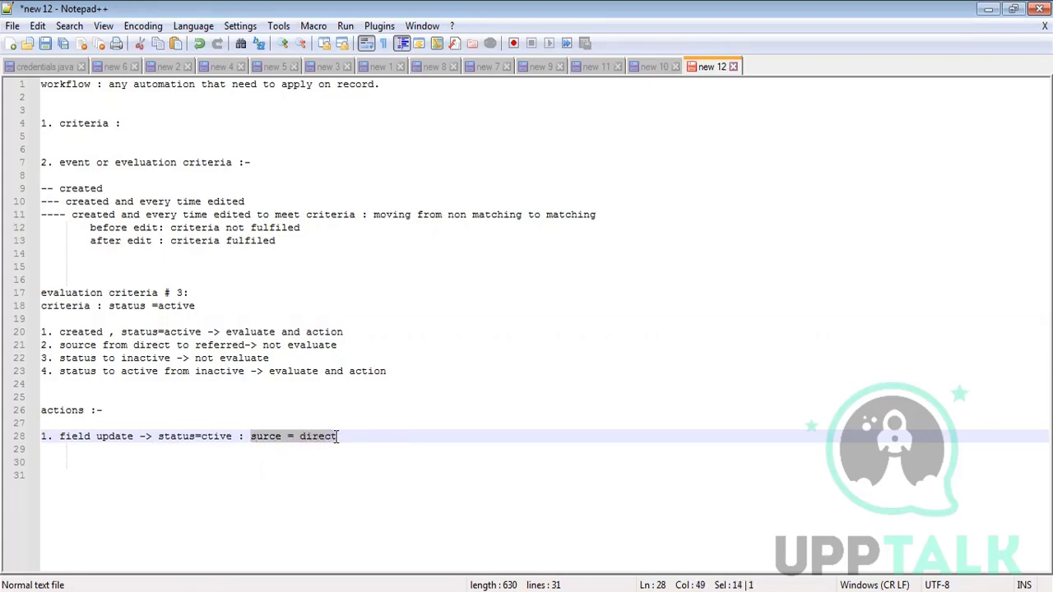
{"action": "left_click_drag", "start_coordinate": [158, 436], "coordinate": [233, 435]}
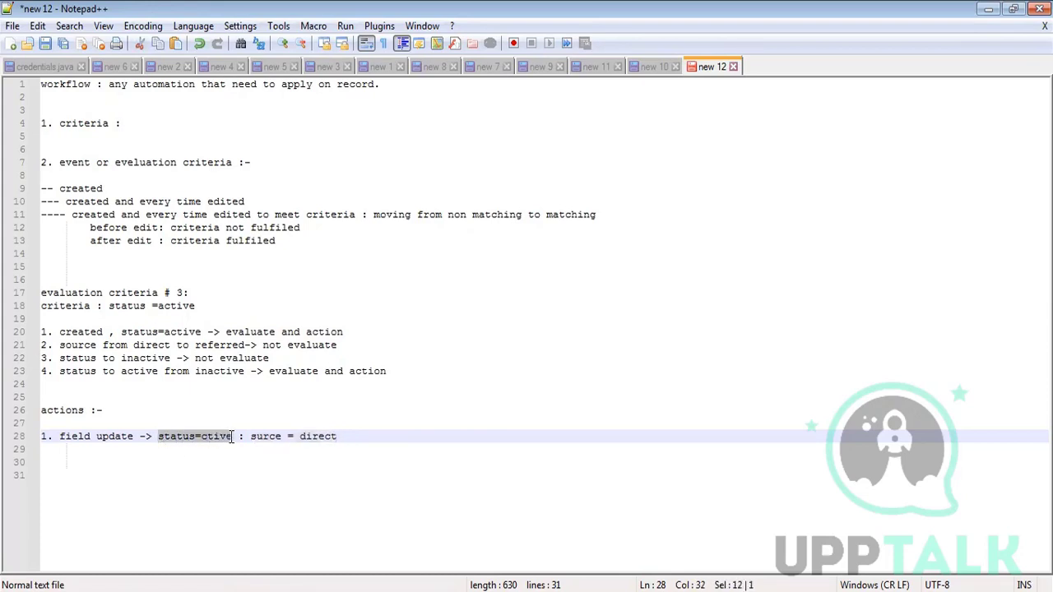
{"action": "left_click", "coordinate": [355, 436]}
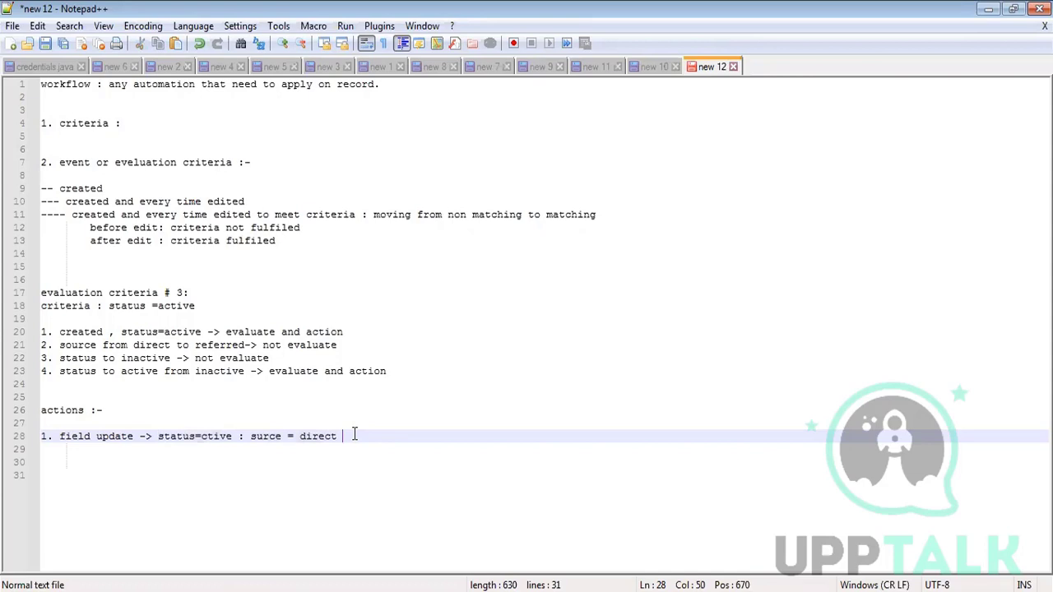
- List '2. email alert ->', '3. task -> reminder' and '4. outbound message -> flow from our system to another system.'
{"action": "key", "text": "Return"}
{"action": "type", "text": "2. "}
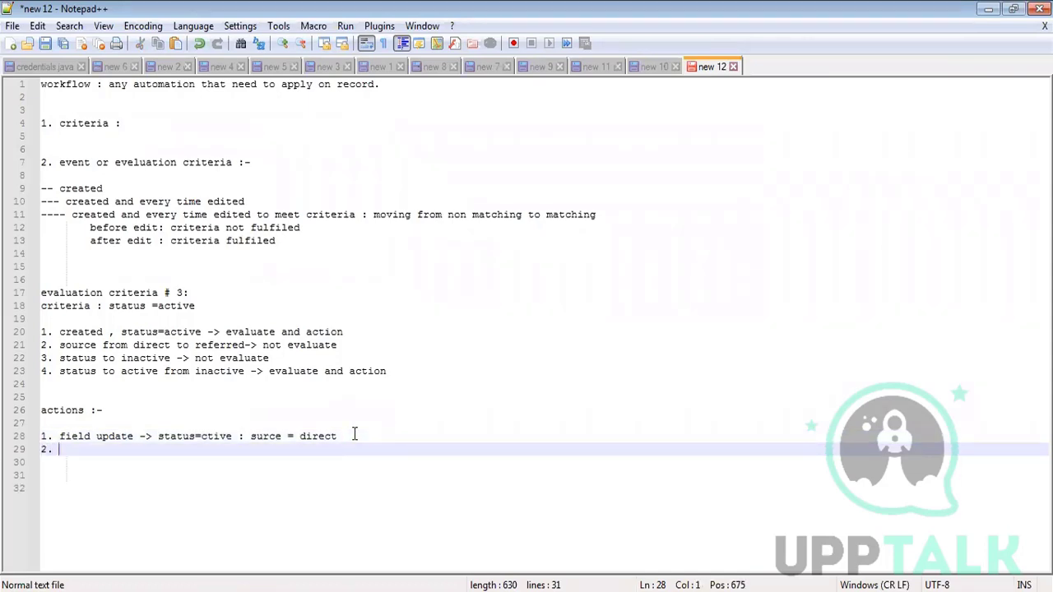
{"action": "type", "text": "email alert ->"}
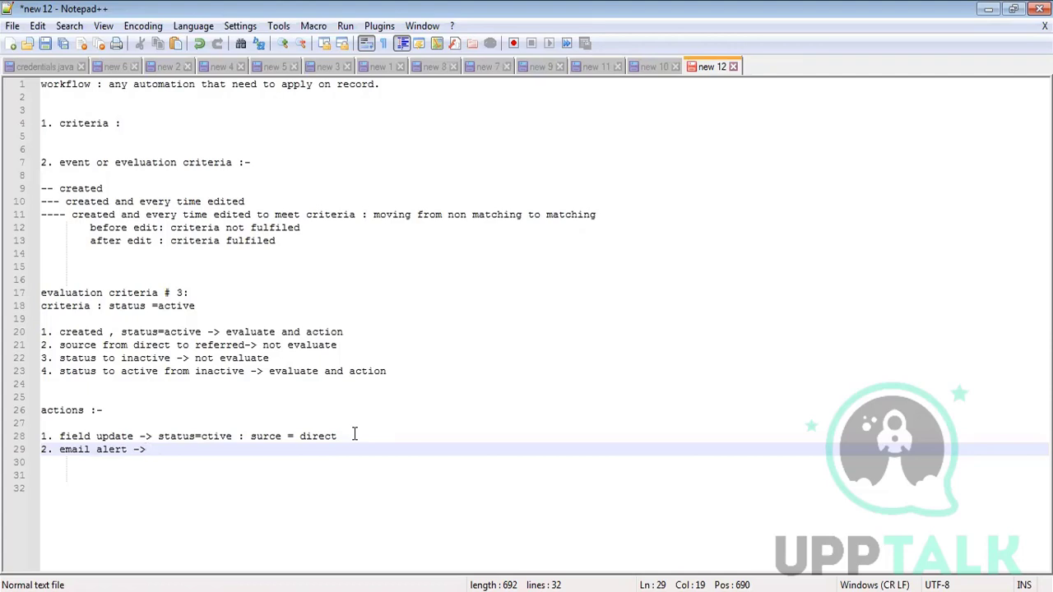
{"action": "key", "text": "Return"}
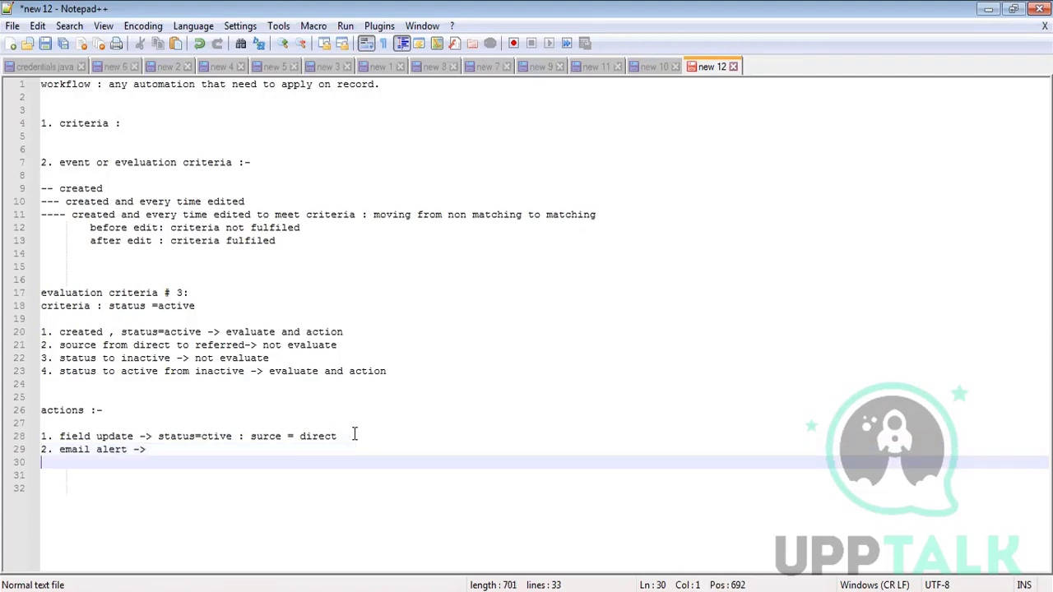
{"action": "type", "text": "3. task -> reminder"}
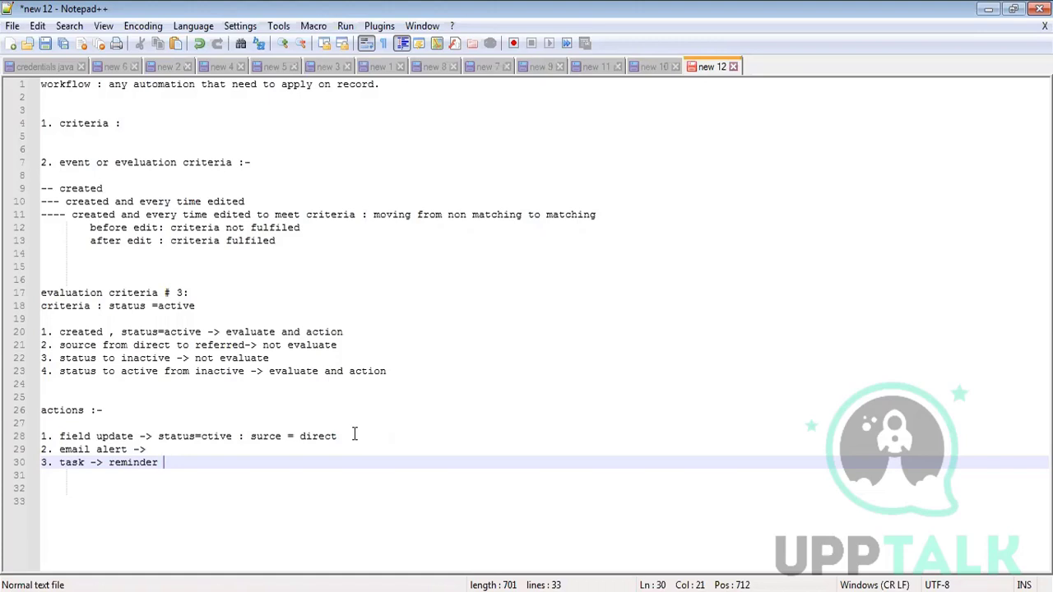
{"action": "key", "text": "Return"}
{"action": "type", "text": "4. o"}
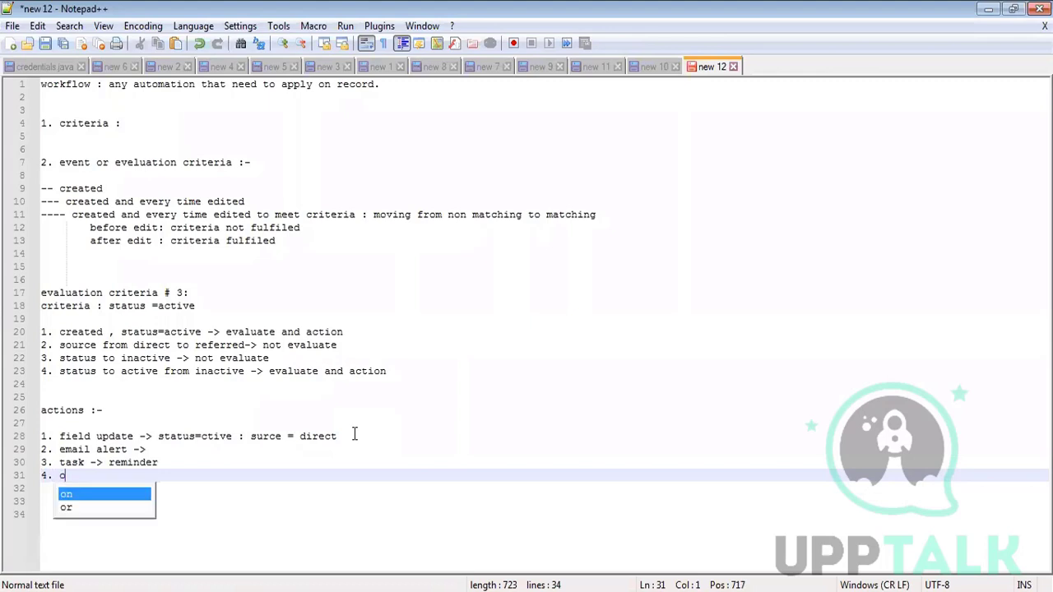
{"action": "type", "text": "utbound m"}
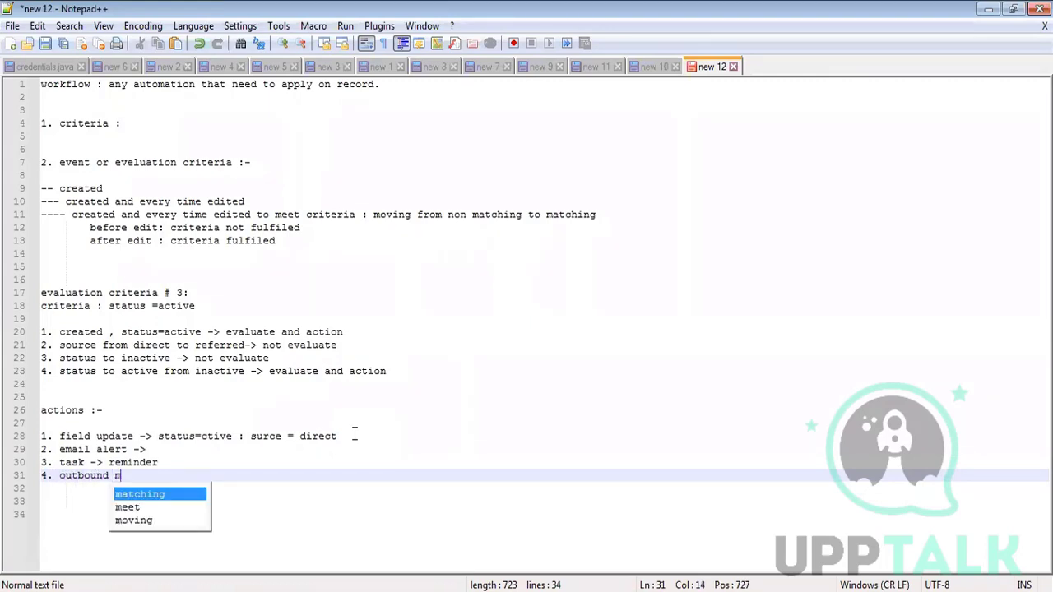
{"action": "type", "text": "essage -> "}
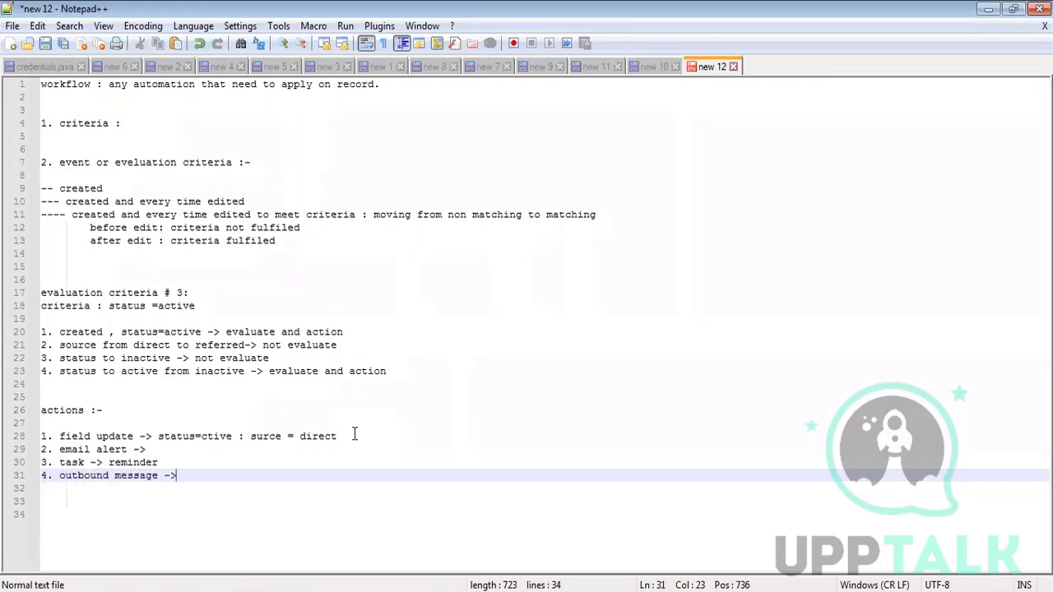
{"action": "type", "text": "flow from ou"}
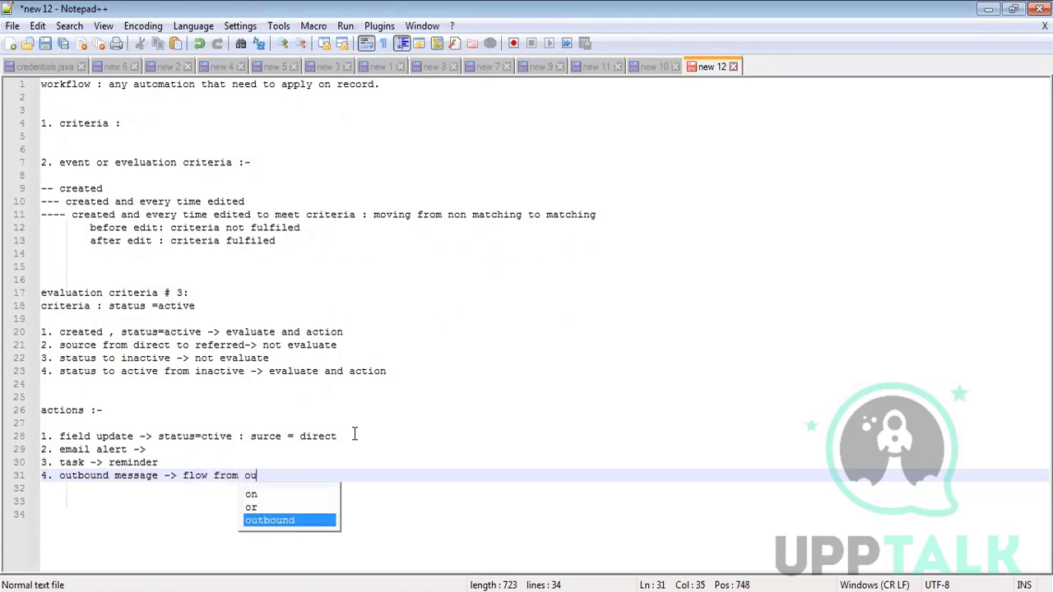
{"action": "type", "text": "r system "}
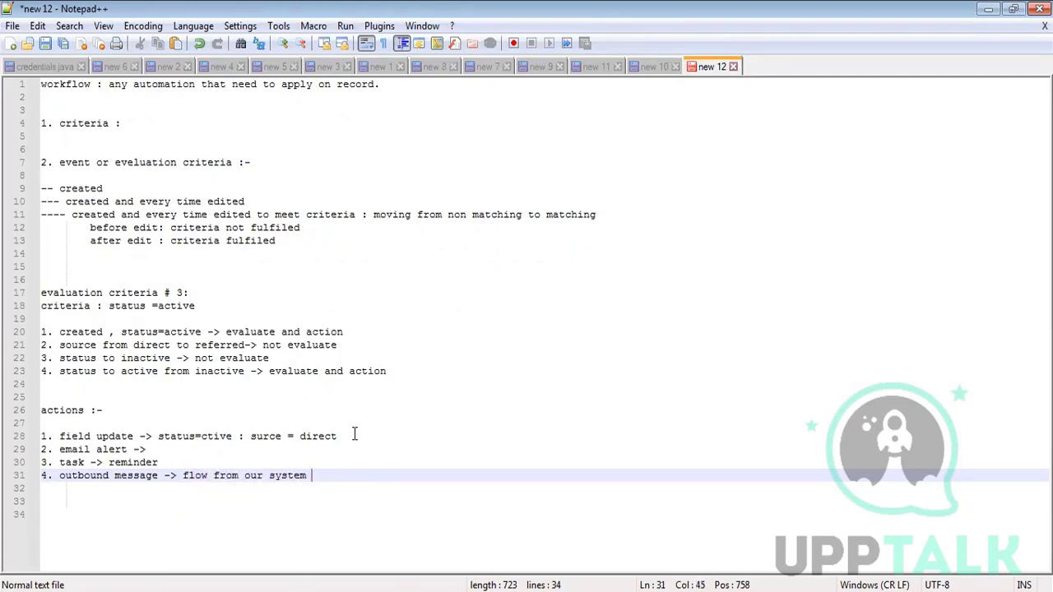
{"action": "type", "text": "to another system."}
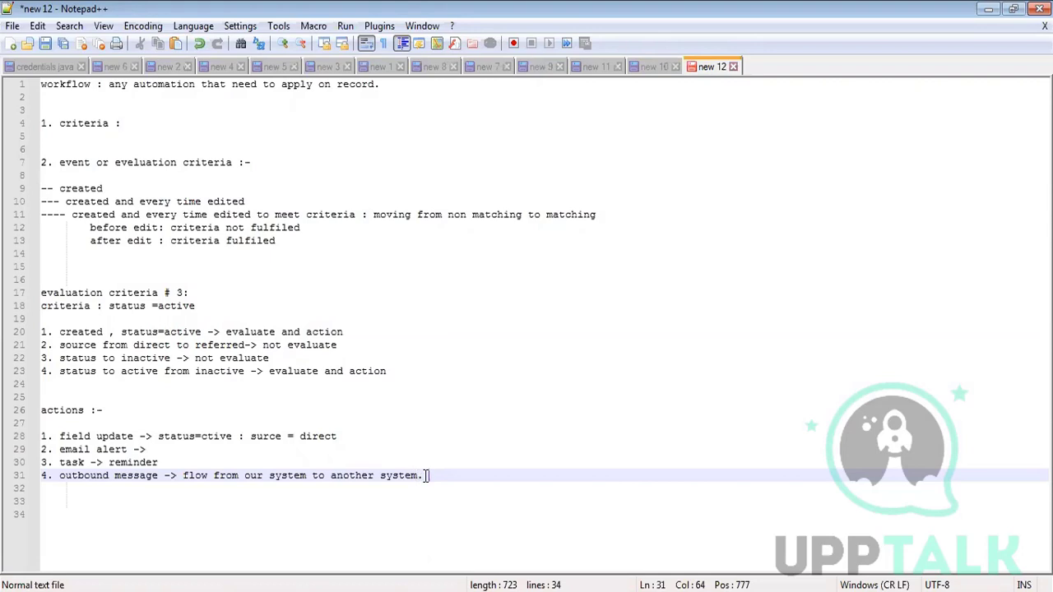
{"action": "left_click_drag", "start_coordinate": [429, 475], "coordinate": [30, 90]}
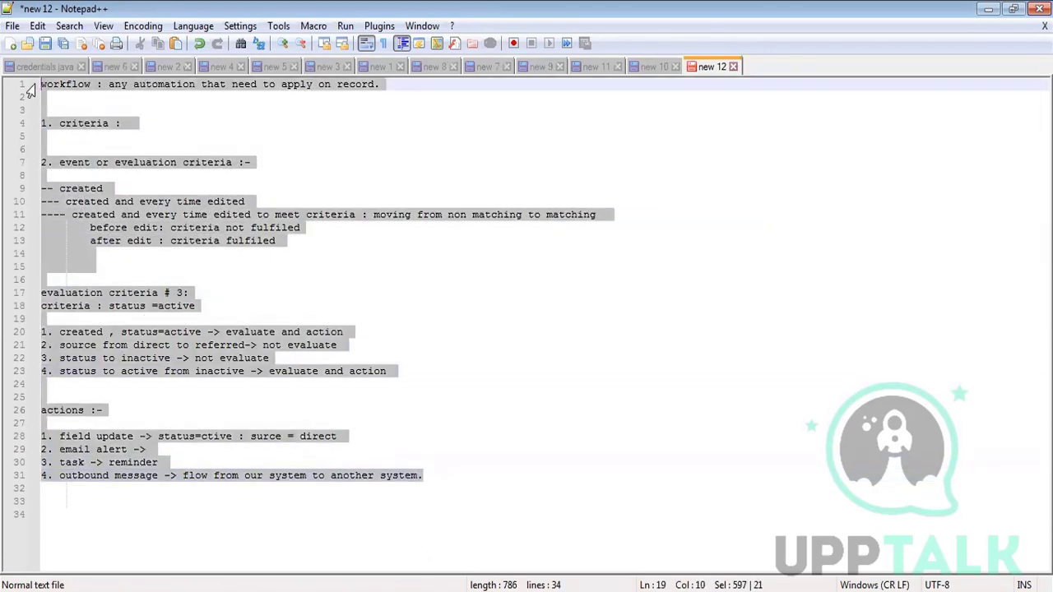
- Delete the selected notes and highlight requirement 5 in the Project-Admin Word document
{"action": "key", "text": "Delete"}
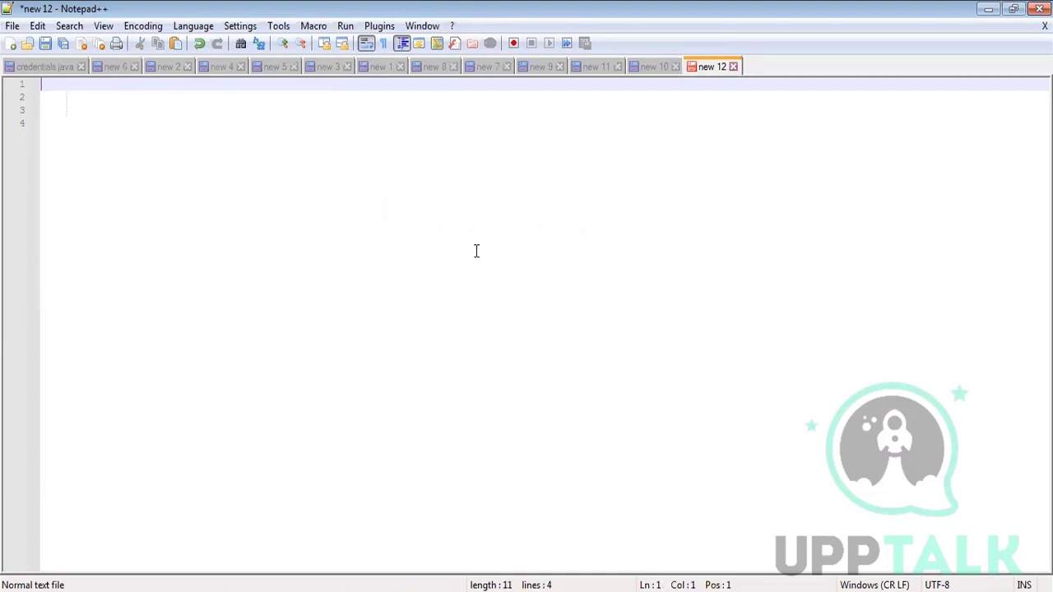
{"action": "key", "text": "alt+Tab"}
{"action": "left_click_drag", "start_coordinate": [691, 242], "coordinate": [367, 245]}
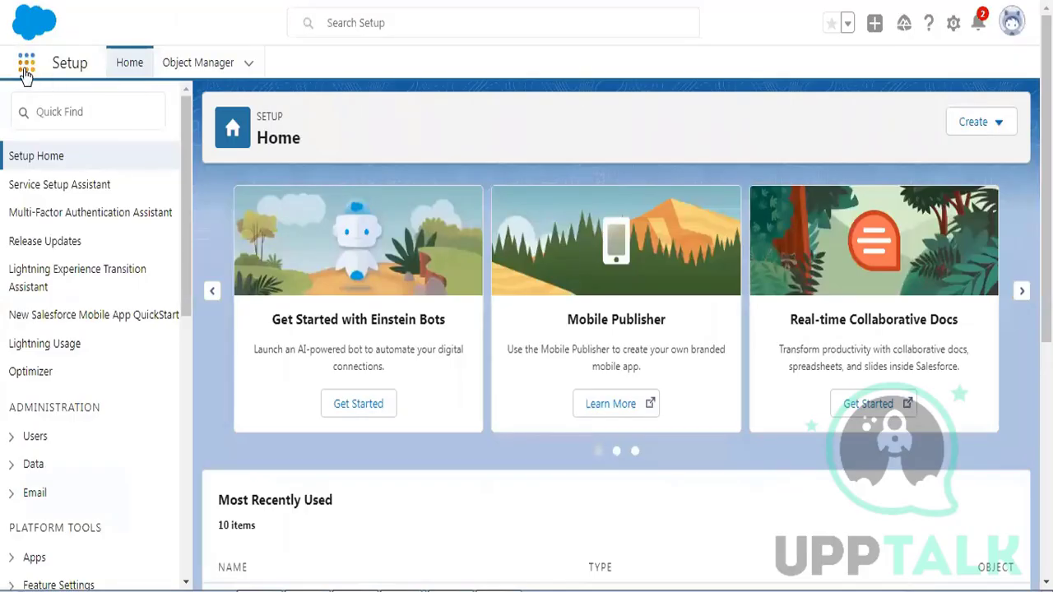
- Find 'patie' in the App Launcher and go to the Patient Details records
{"action": "left_click", "coordinate": [25, 66]}
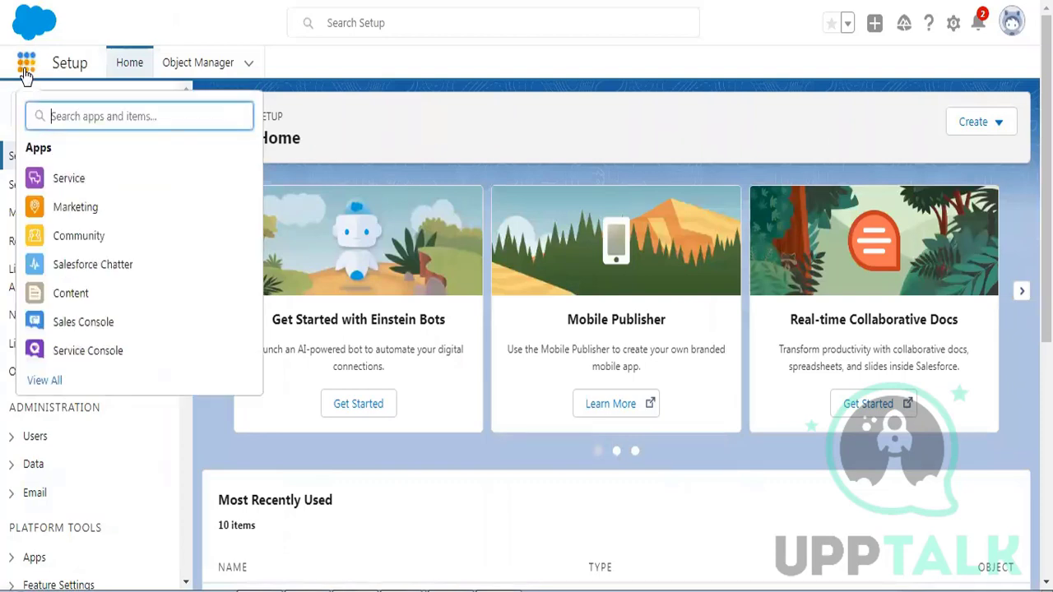
{"action": "type", "text": "patie"}
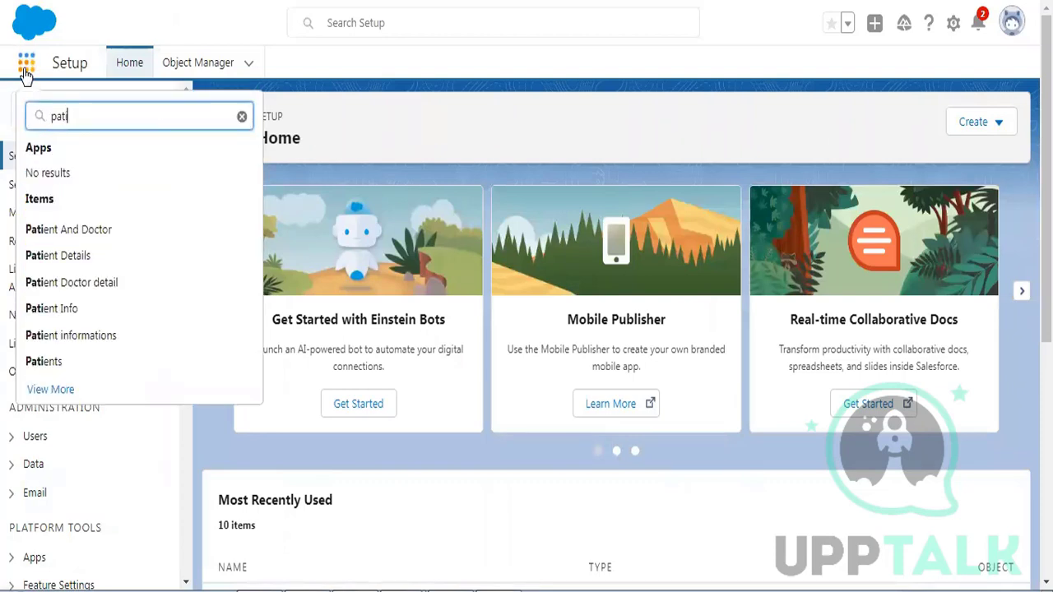
{"action": "left_click", "coordinate": [87, 269]}
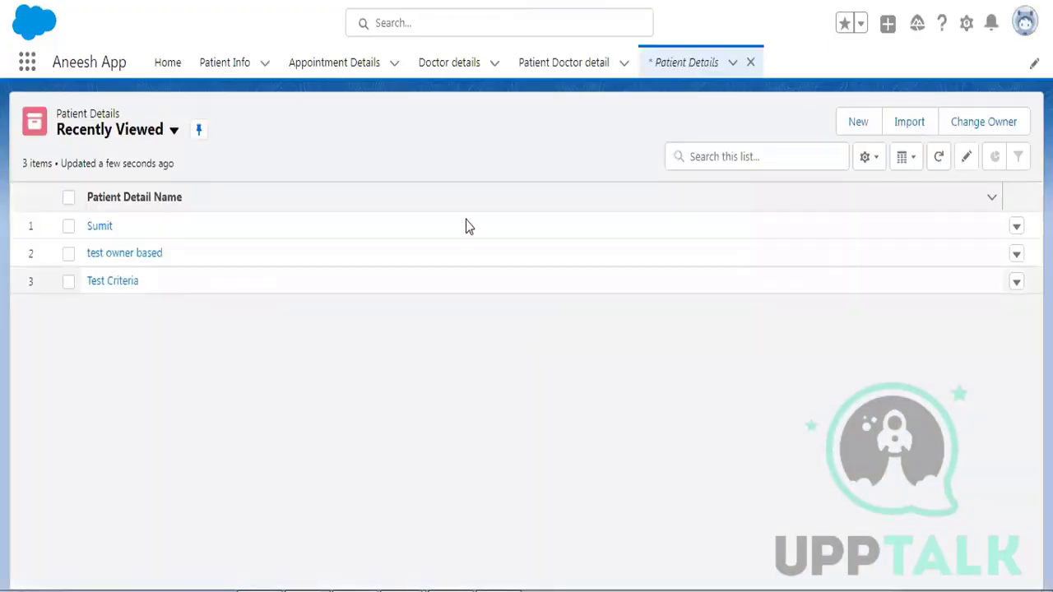
- Try a new Marketing RT patient record with Status Active, then discard it unsaved
{"action": "left_click", "coordinate": [866, 126]}
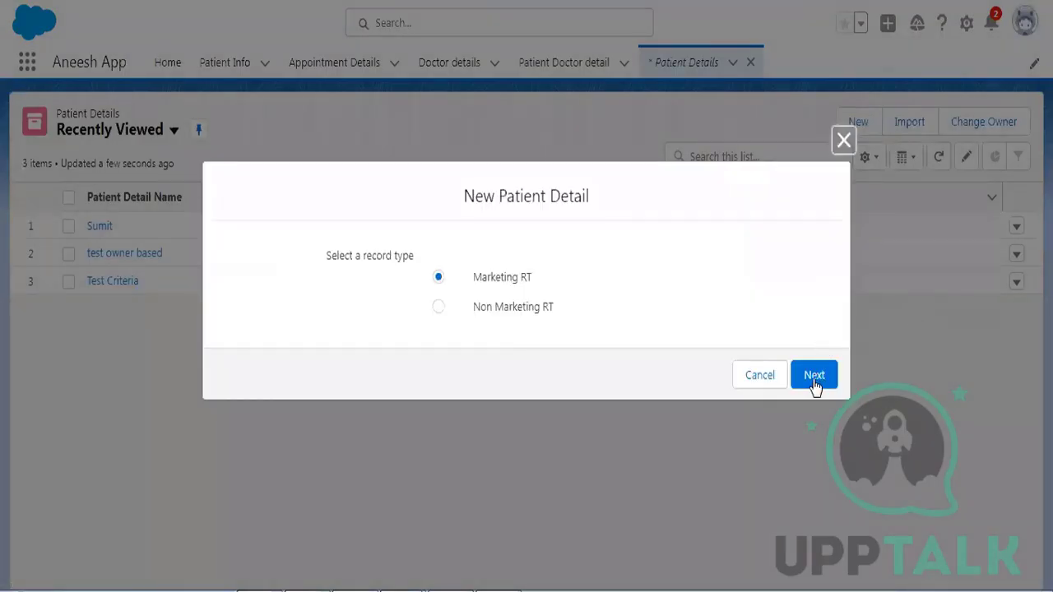
{"action": "left_click", "coordinate": [814, 380]}
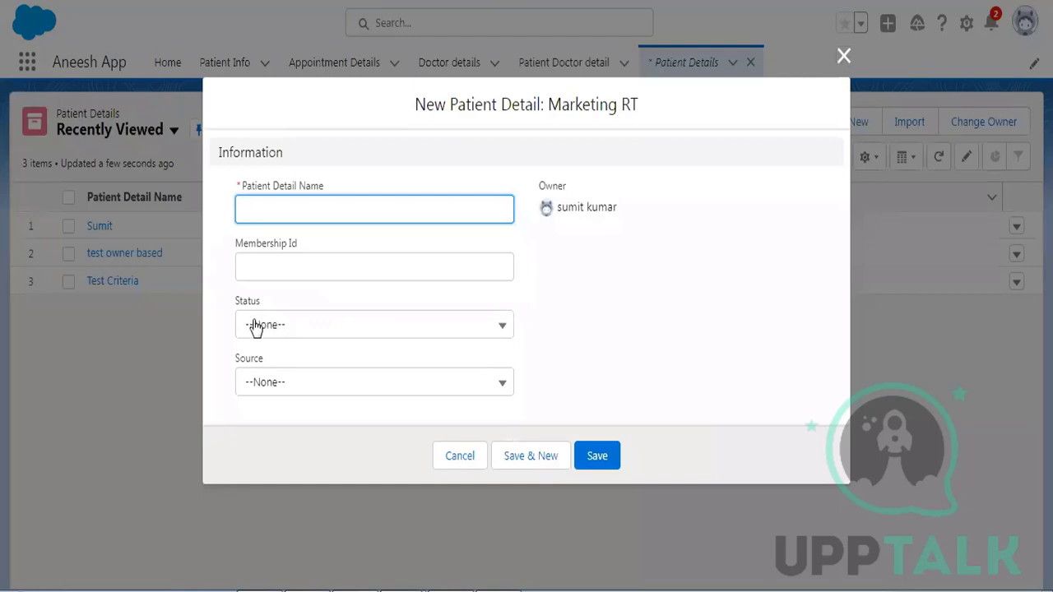
{"action": "left_click", "coordinate": [597, 456]}
{"action": "left_click", "coordinate": [292, 337]}
{"action": "left_click", "coordinate": [278, 396]}
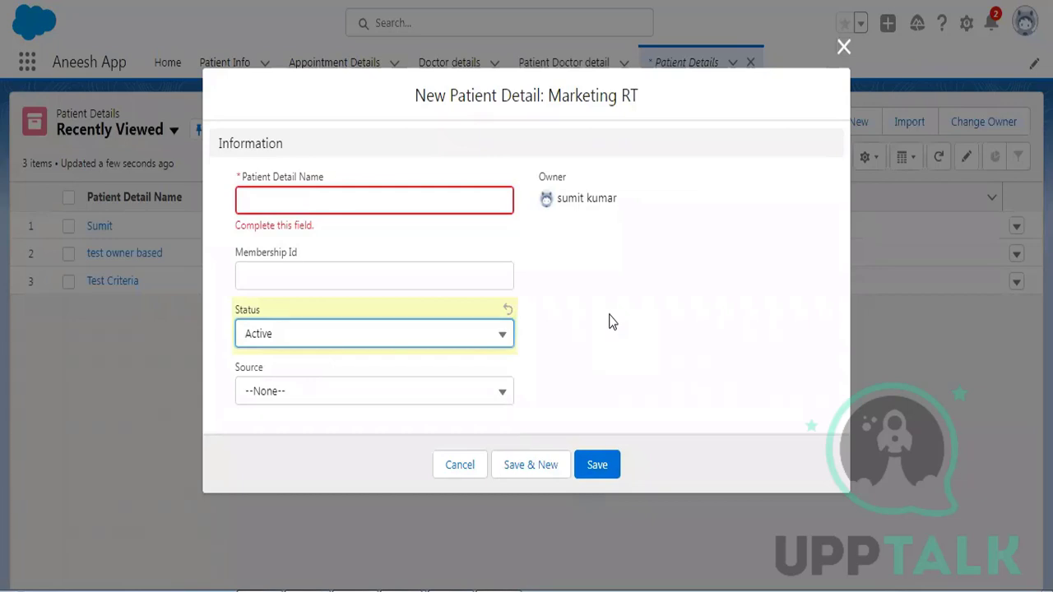
{"action": "left_click", "coordinate": [470, 465]}
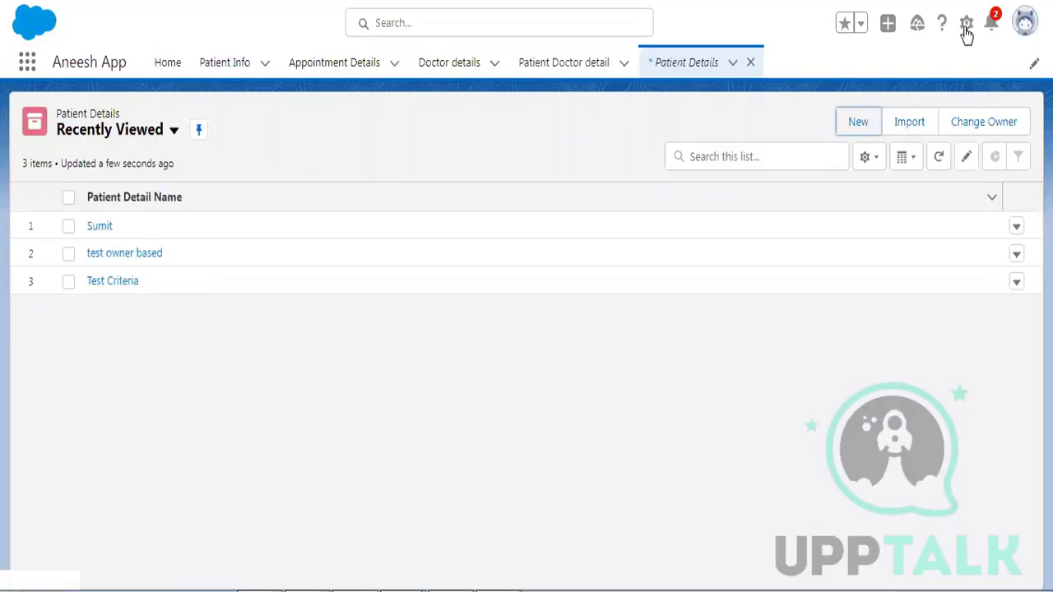
{"action": "left_click", "coordinate": [964, 25]}
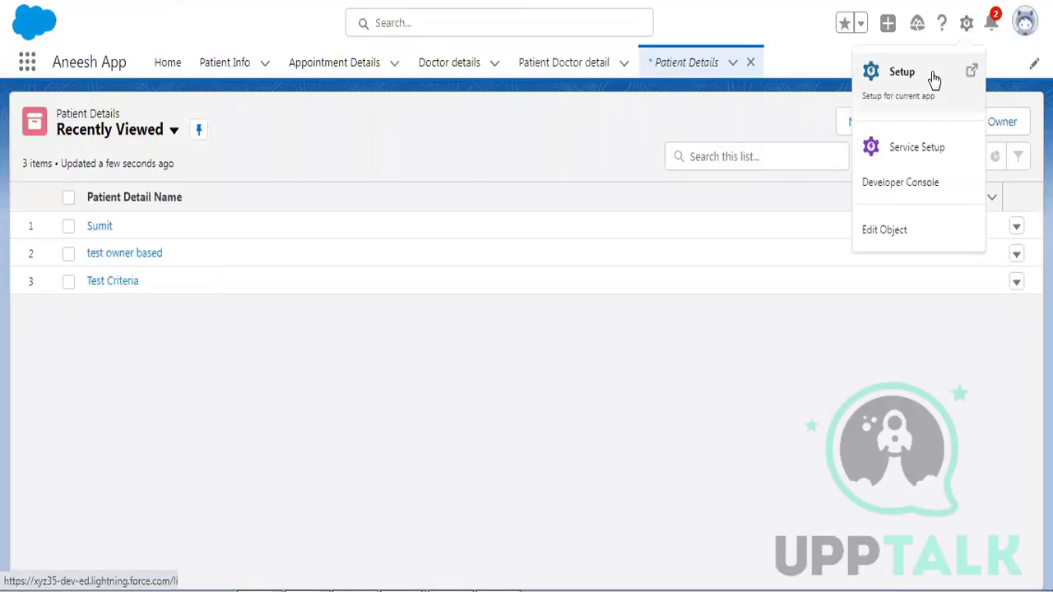
- Find Workflow Rules via Setup Quick Find 'workflow' and continue past the introduction page
{"action": "left_click", "coordinate": [933, 76]}
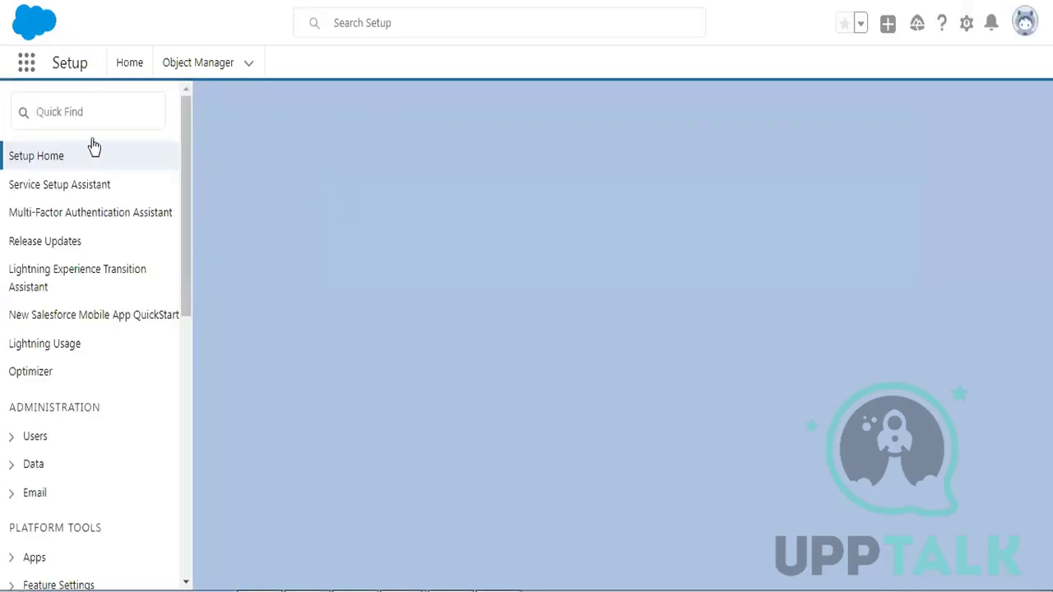
{"action": "left_click", "coordinate": [89, 121]}
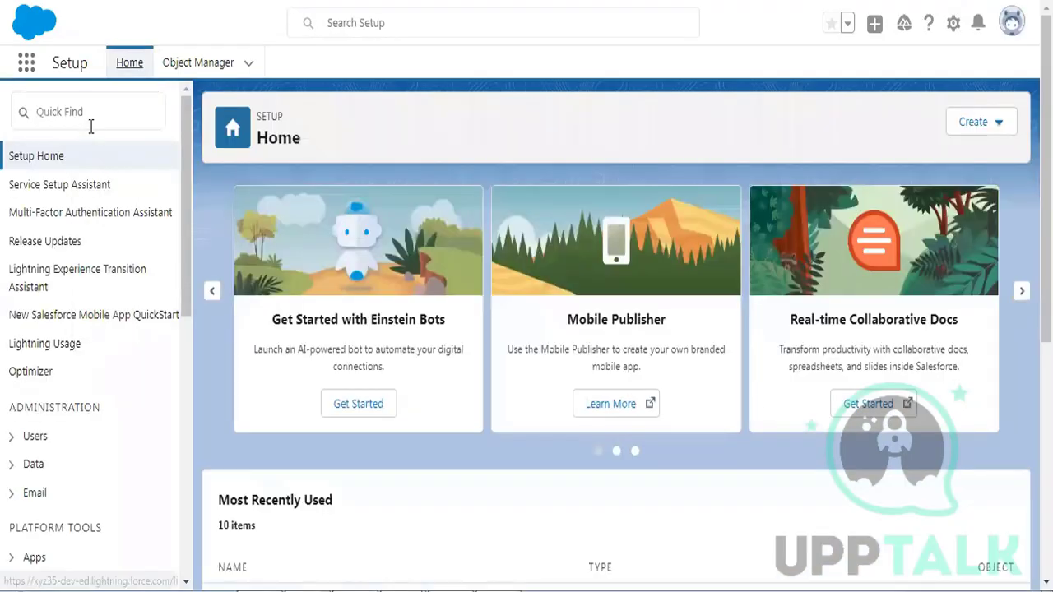
{"action": "left_click", "coordinate": [90, 126]}
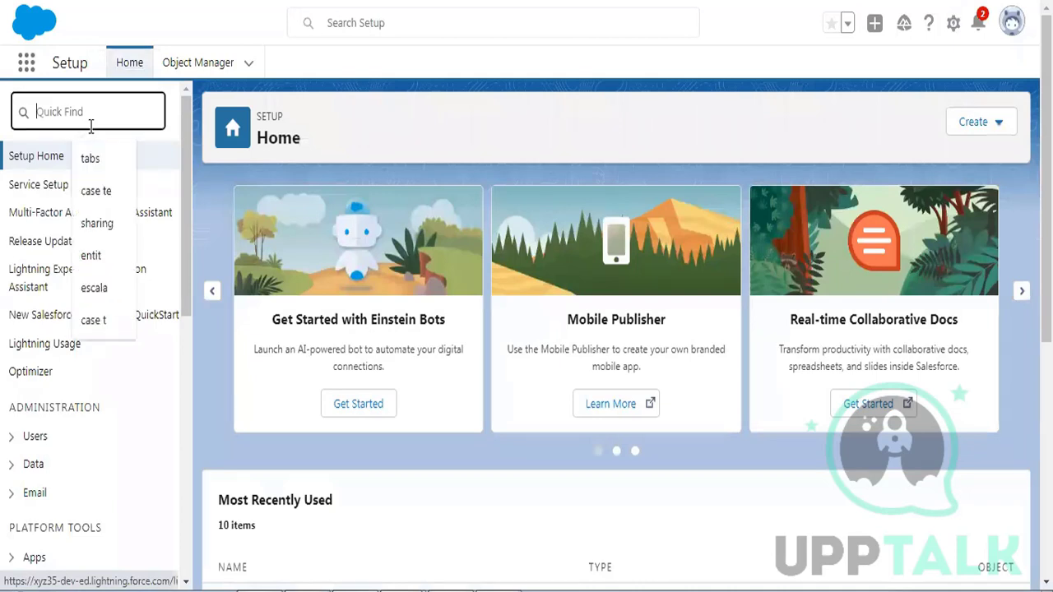
{"action": "type", "text": "workflow"}
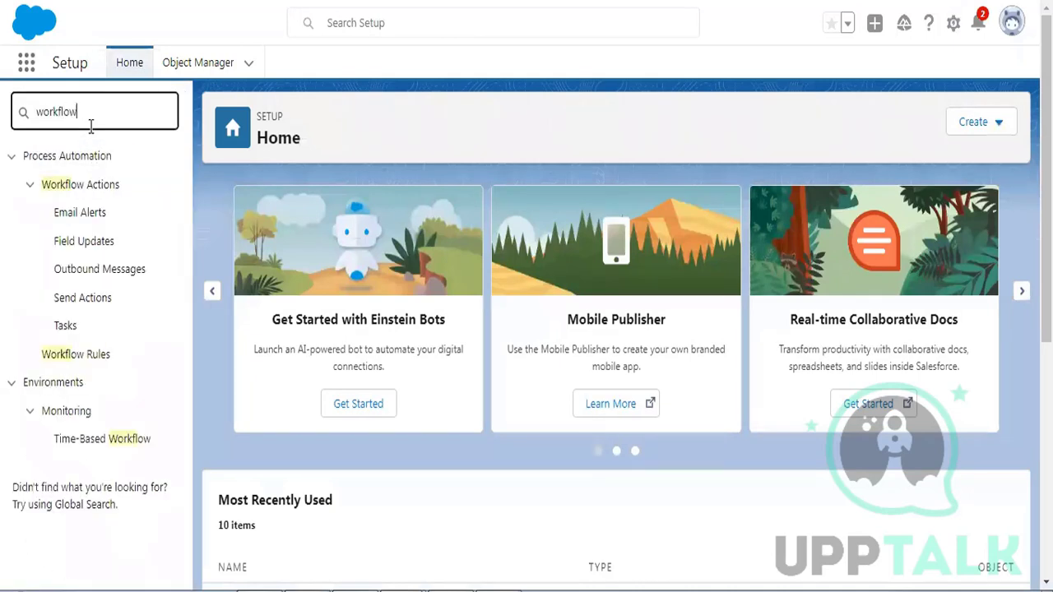
{"action": "left_click", "coordinate": [93, 362]}
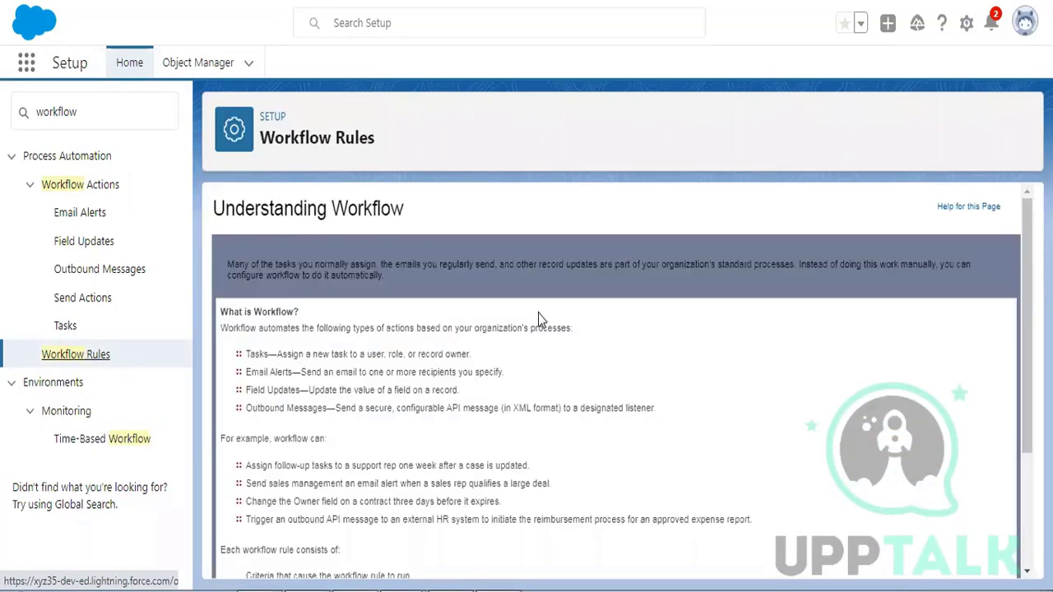
{"action": "scroll", "coordinate": [537, 314], "scroll_direction": "down", "scroll_amount": 5}
{"action": "left_click", "coordinate": [246, 535]}
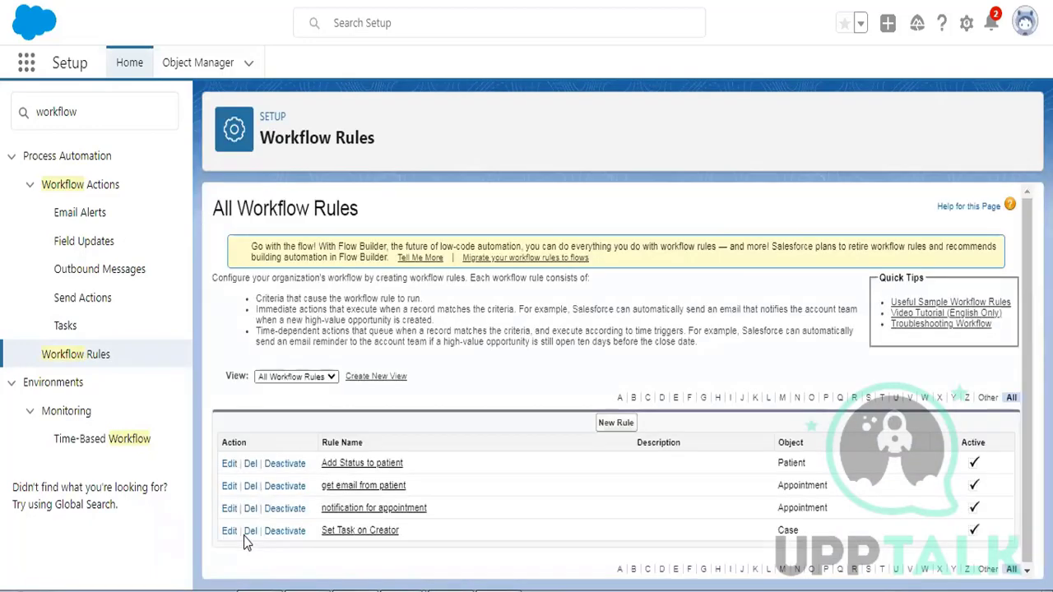
{"action": "left_click", "coordinate": [615, 423]}
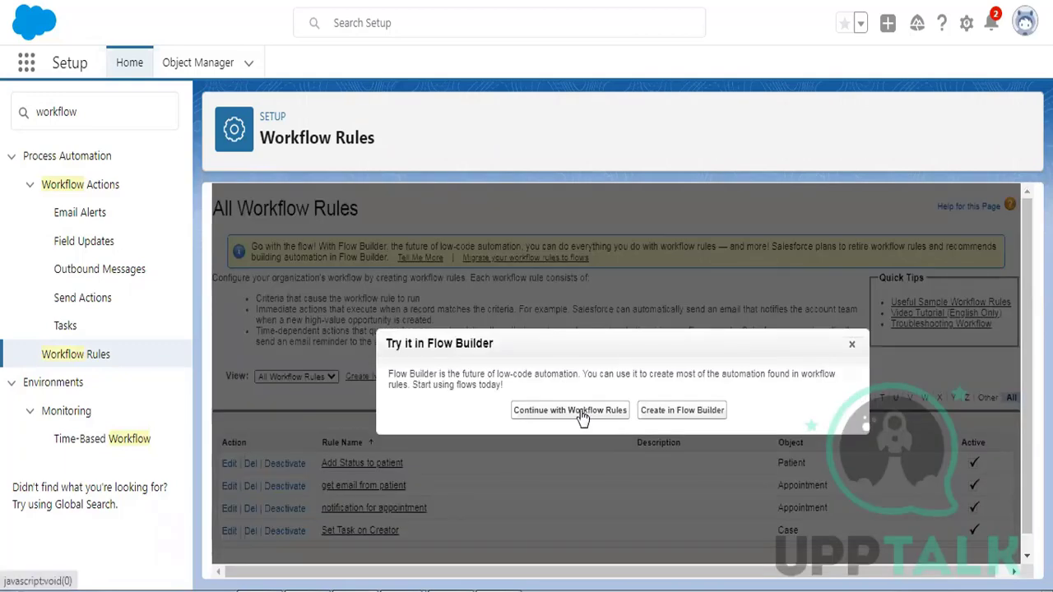
- Keep Workflow Rules over Flow Builder and start a Patient Detail rule named 'Set Status for Patient Detail'
{"action": "left_click", "coordinate": [579, 415]}
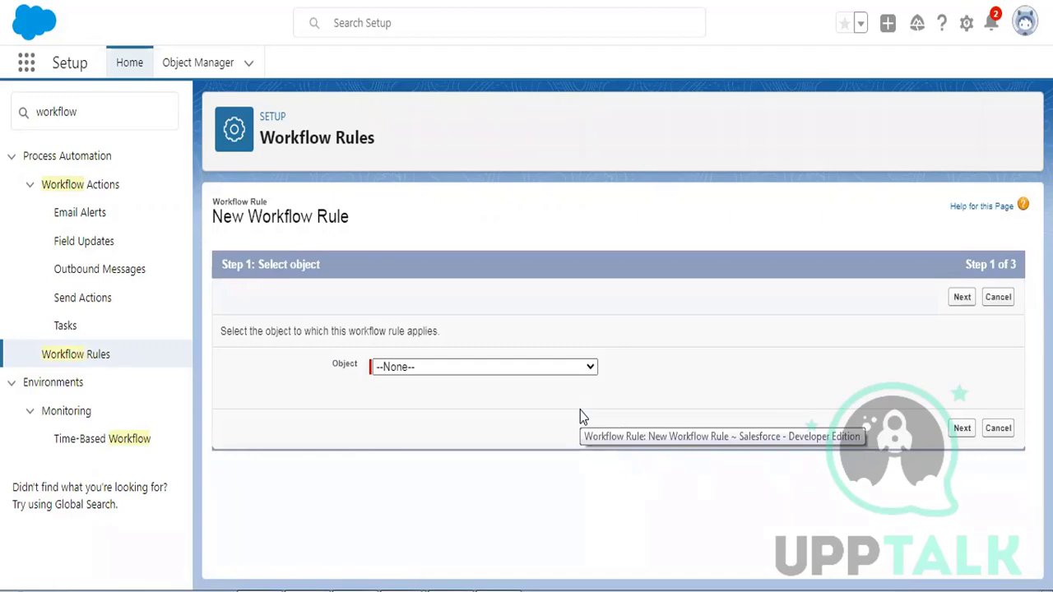
{"action": "left_click", "coordinate": [405, 374]}
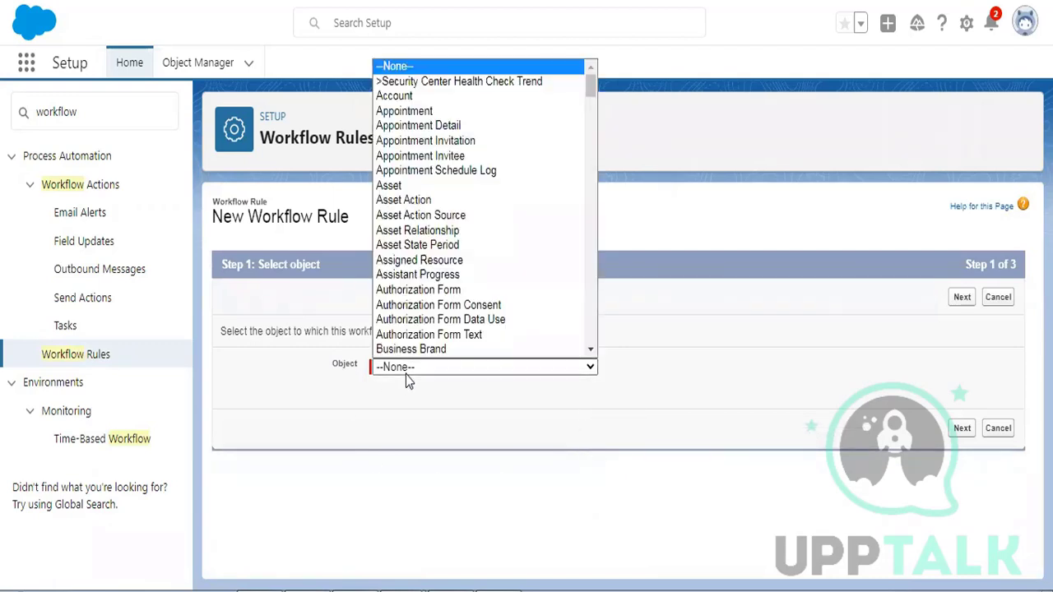
{"action": "scroll", "coordinate": [468, 177], "scroll_direction": "down", "scroll_amount": 20}
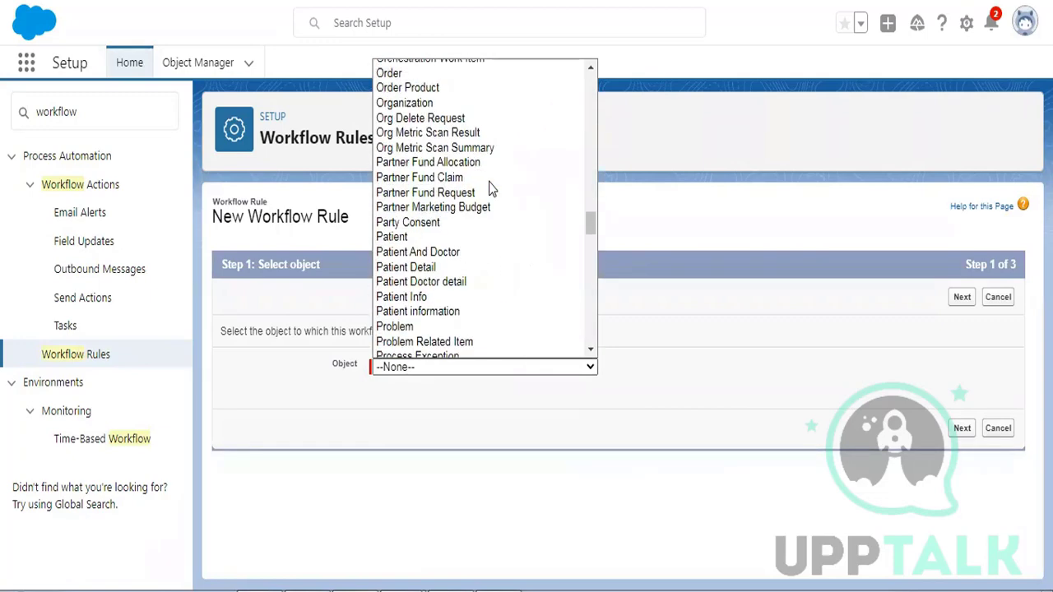
{"action": "left_click", "coordinate": [427, 268]}
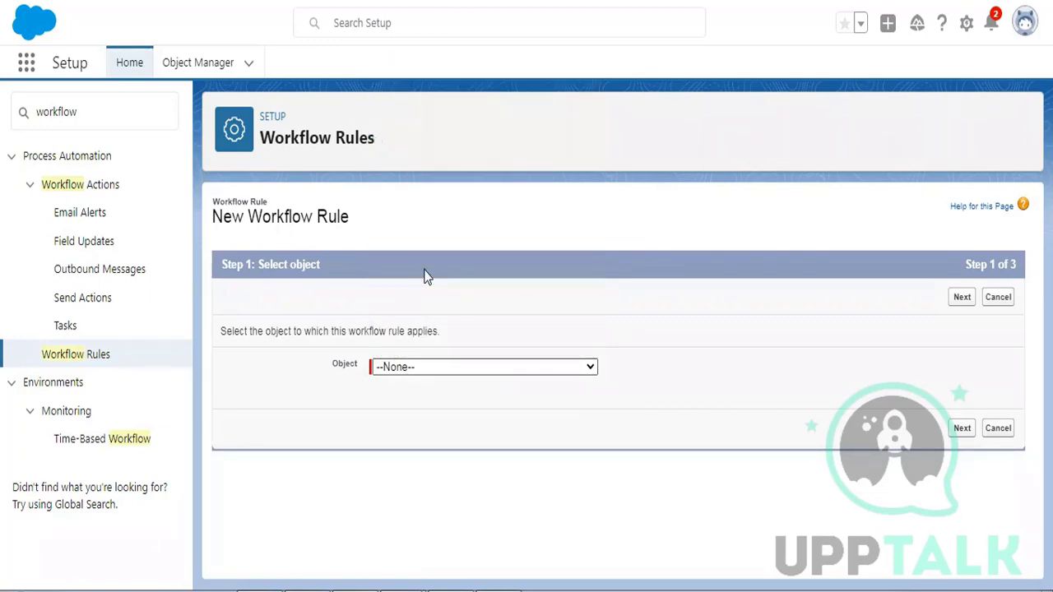
{"action": "left_click", "coordinate": [962, 298]}
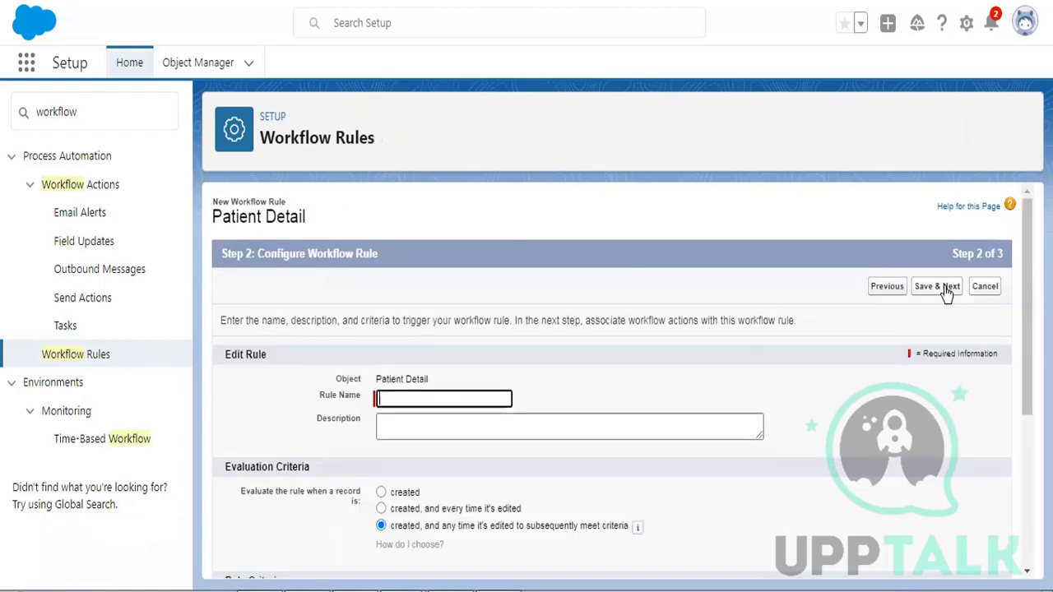
{"action": "scroll", "coordinate": [946, 293], "scroll_direction": "down", "scroll_amount": 1}
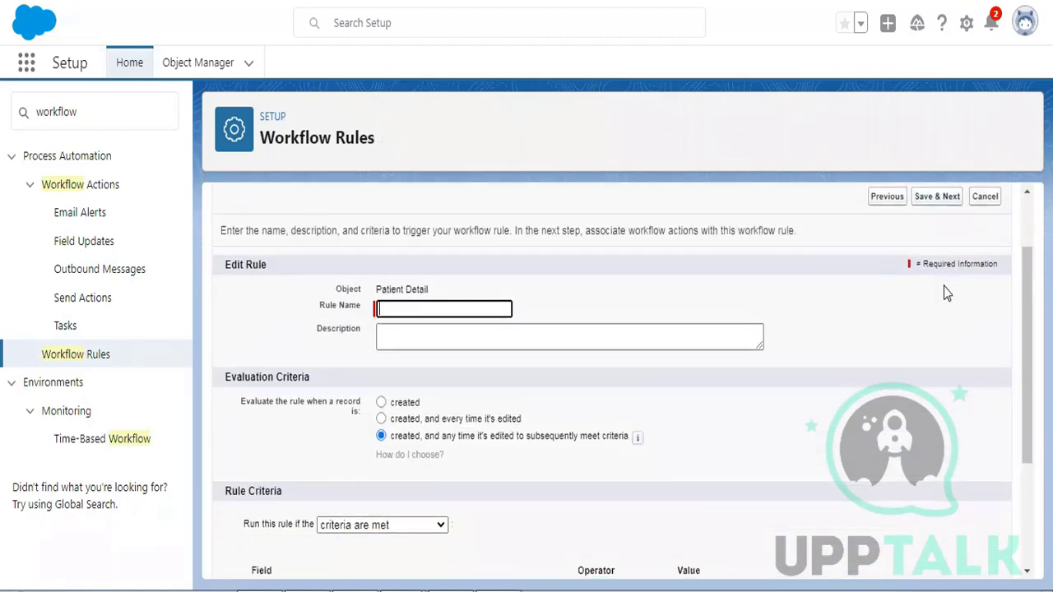
{"action": "type", "text": "Set S"}
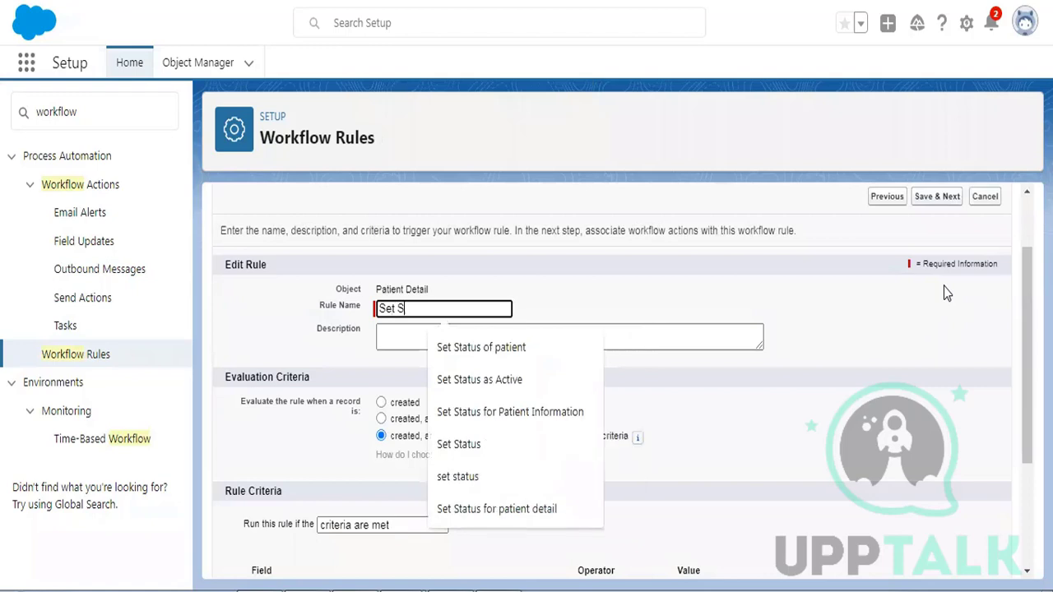
{"action": "type", "text": "tatus for P"}
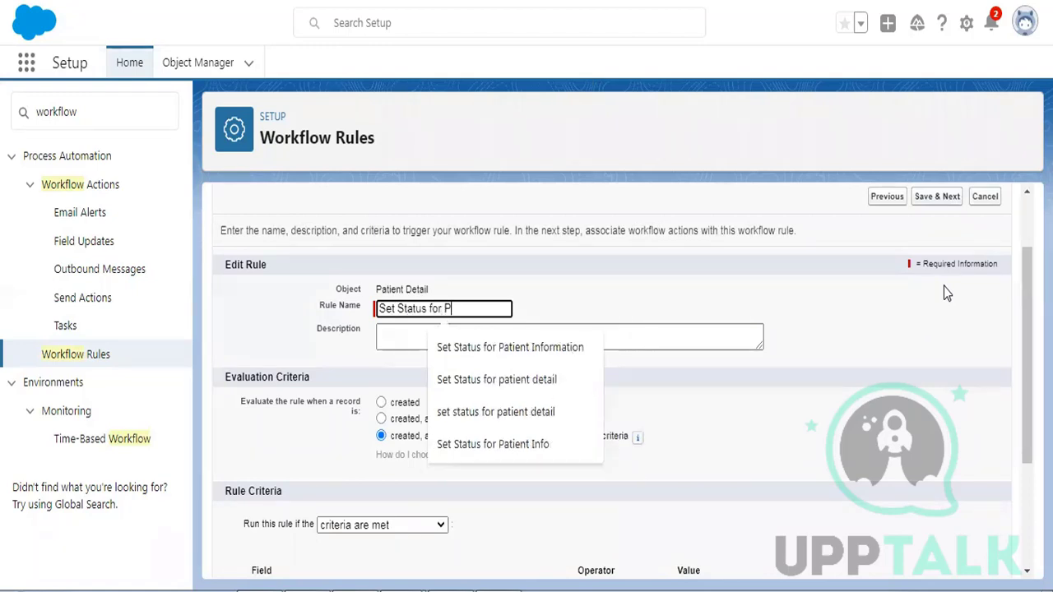
{"action": "type", "text": "atient D"}
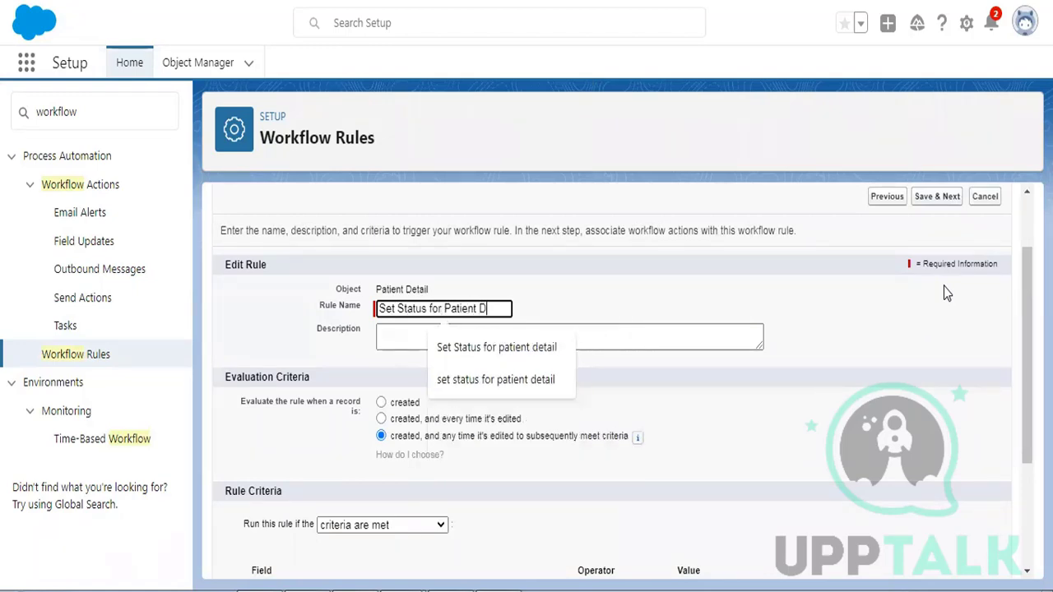
{"action": "type", "text": "etail"}
{"action": "left_click", "coordinate": [681, 297]}
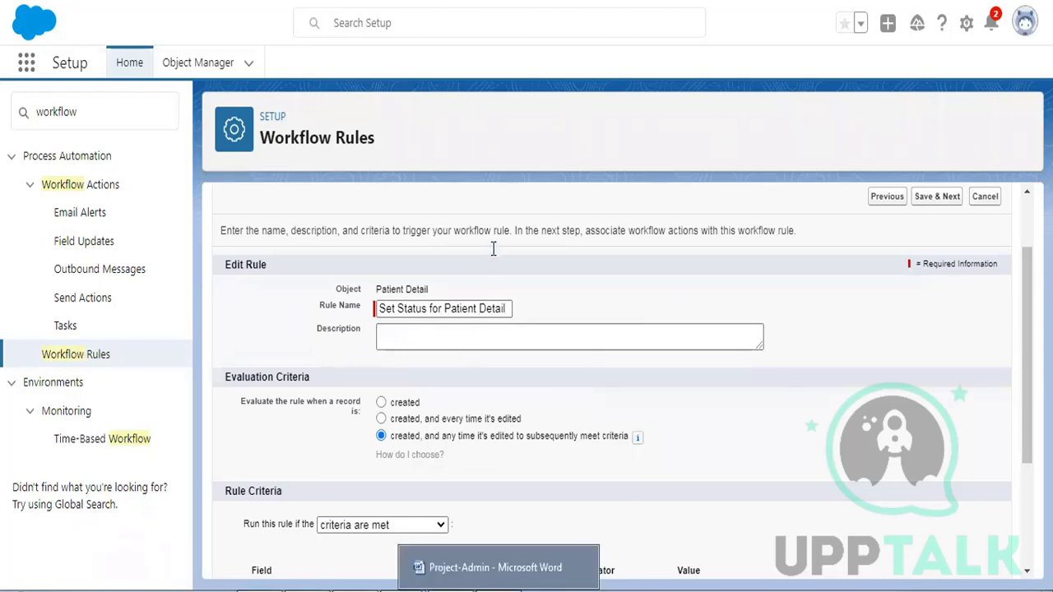
{"action": "key", "text": "alt+Tab"}
- Per requirement 5, set the rule criterion to Patient Detail: Status equals blank, then save
{"action": "left_click_drag", "start_coordinate": [377, 251], "coordinate": [691, 260]}
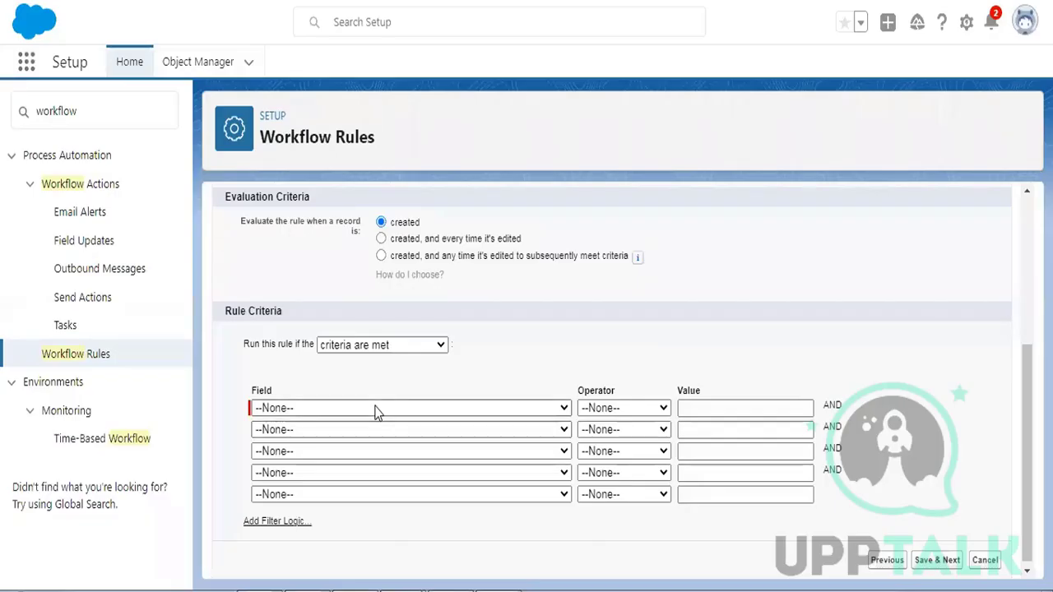
{"action": "left_click", "coordinate": [374, 412]}
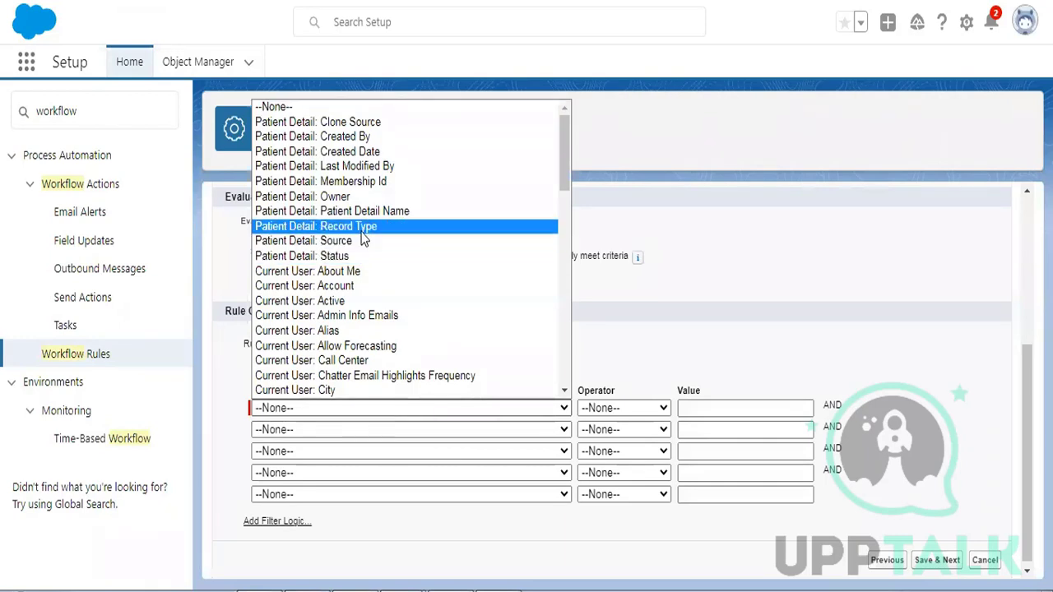
{"action": "left_click", "coordinate": [354, 255]}
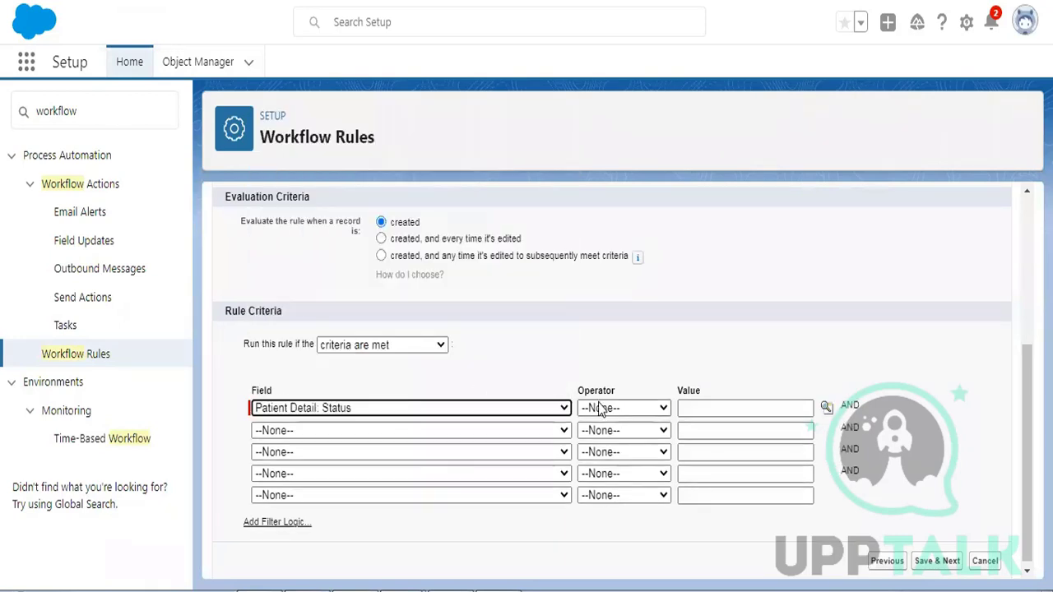
{"action": "left_click", "coordinate": [606, 408]}
{"action": "left_click", "coordinate": [599, 238]}
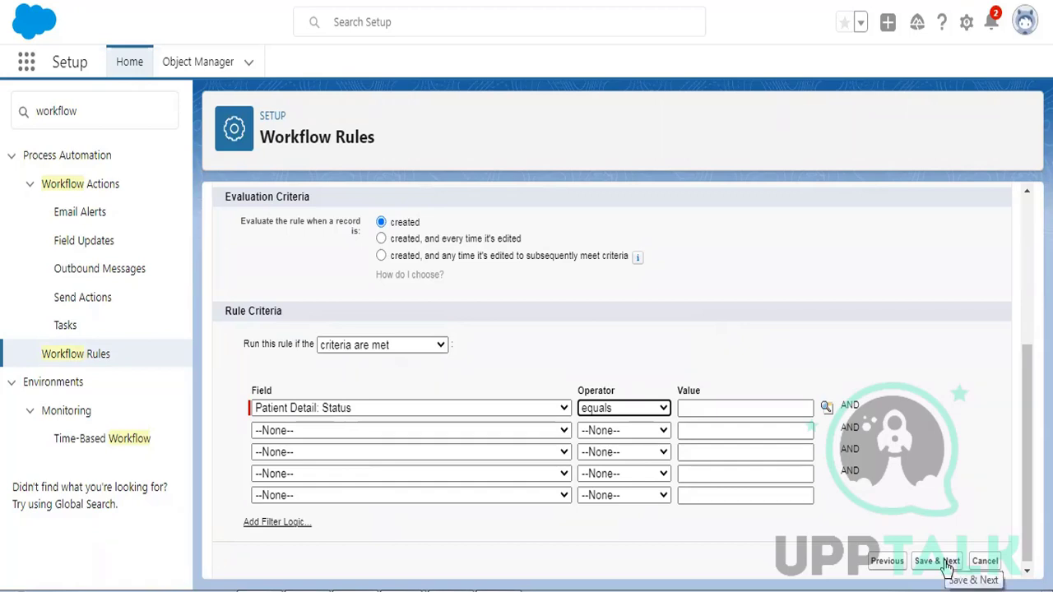
{"action": "left_click", "coordinate": [945, 563]}
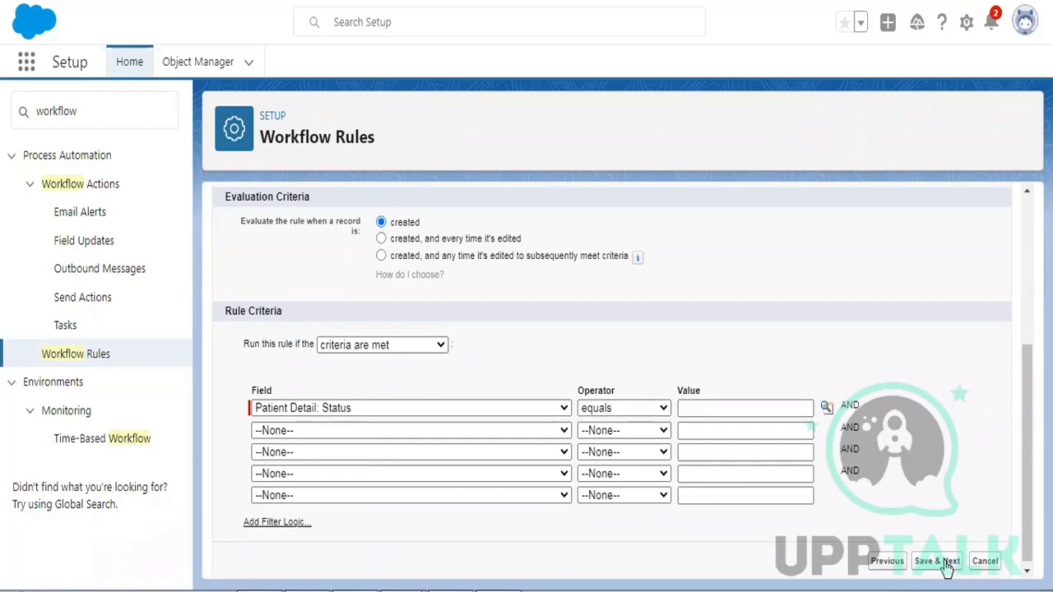
- On Step 3, add a New Field Update from the Add Workflow Action list
{"action": "scroll", "coordinate": [592, 354], "scroll_direction": "down", "scroll_amount": 1}
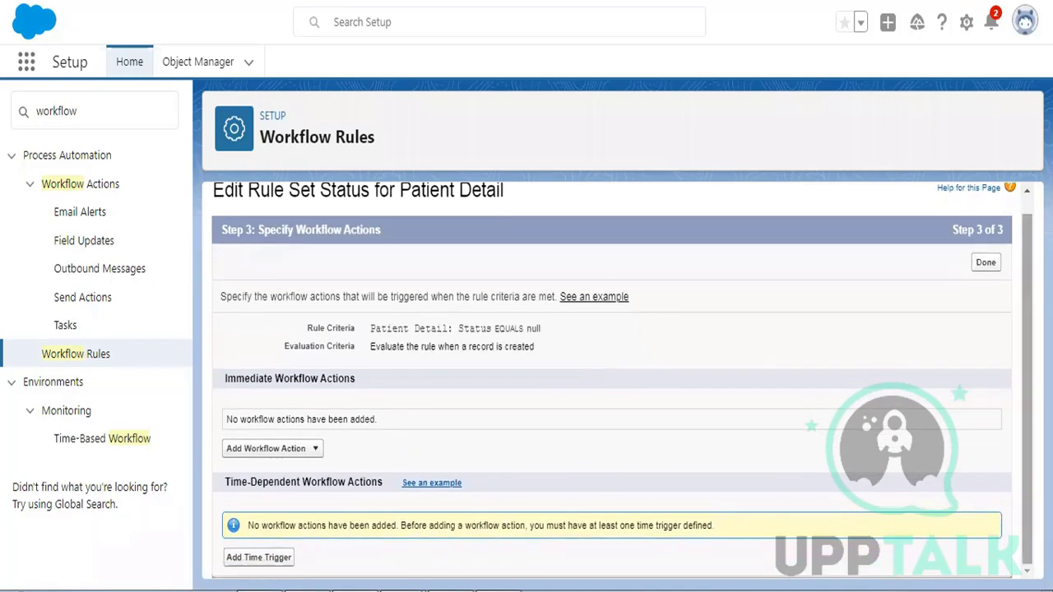
{"action": "mouse_move", "coordinate": [1015, 363]}
{"action": "left_mouse_down"}
{"action": "mouse_move", "coordinate": [1018, 250]}
{"action": "mouse_move", "coordinate": [1018, 363]}
{"action": "left_mouse_up"}
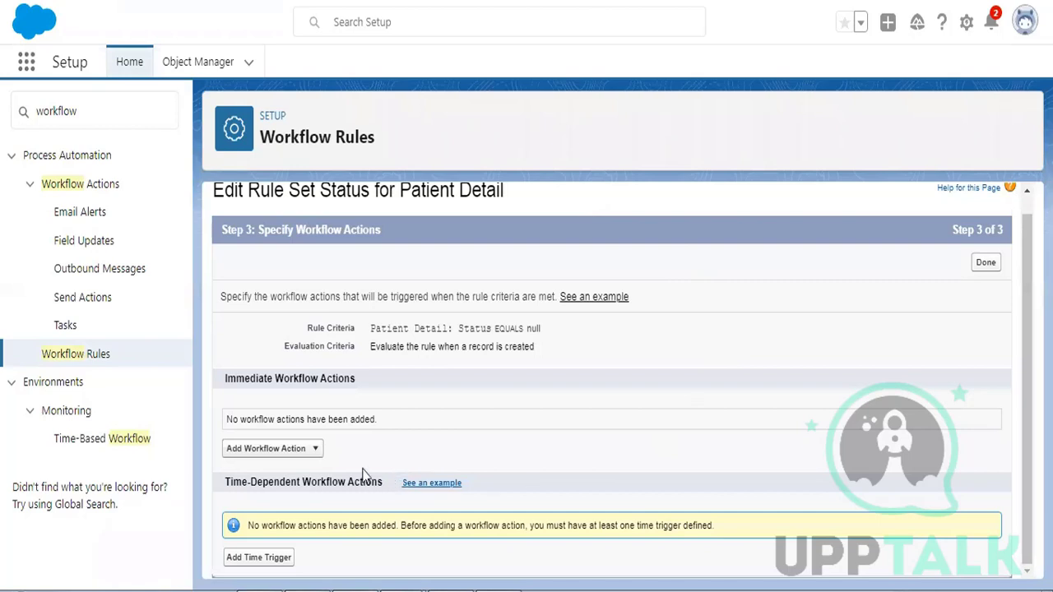
{"action": "left_click", "coordinate": [280, 448]}
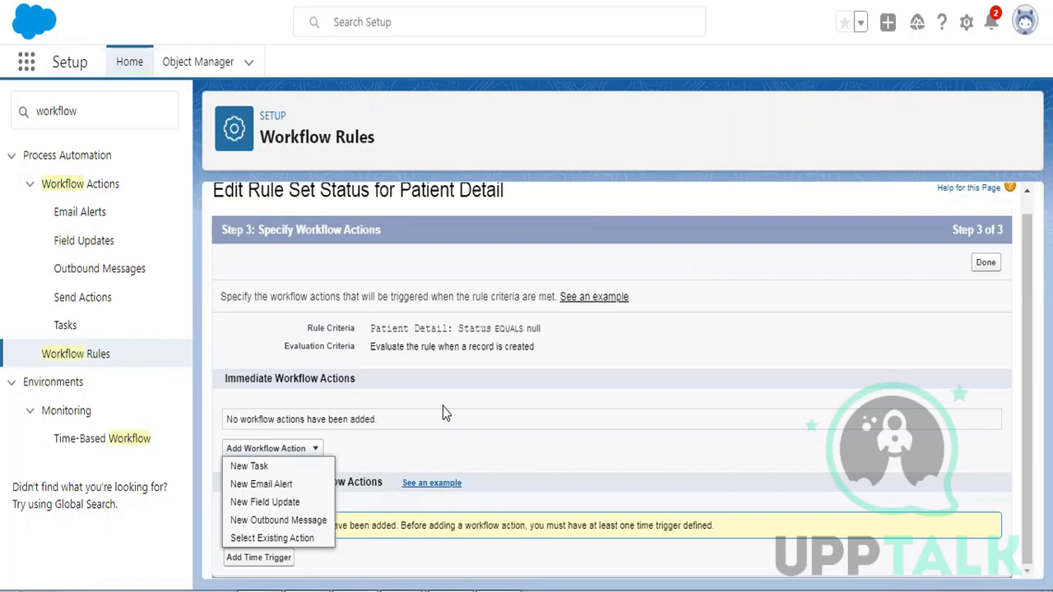
{"action": "left_click", "coordinate": [261, 503]}
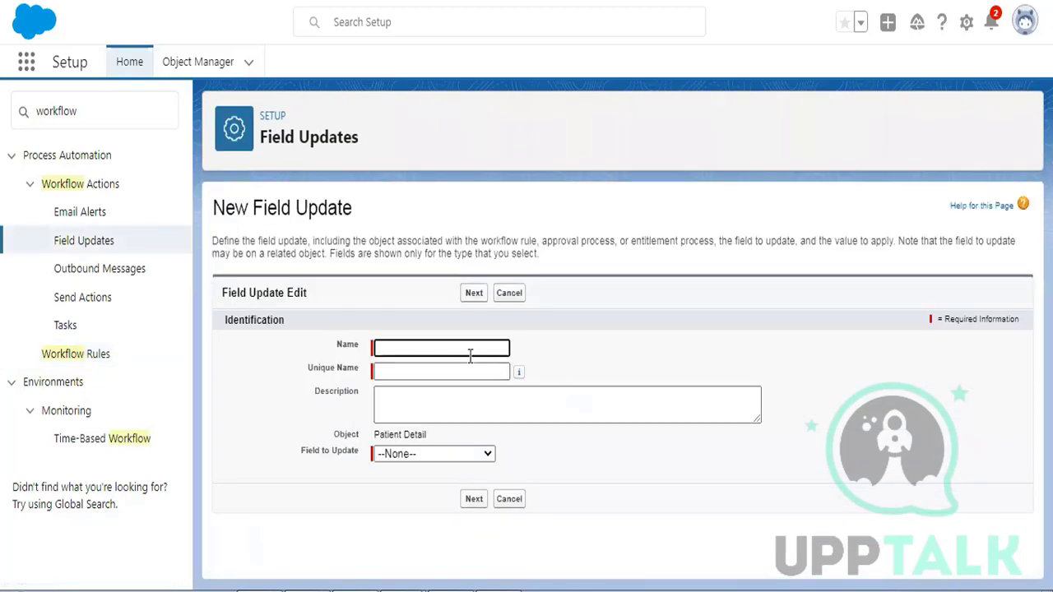
- Save field update 'set status as active' that sets Status to the specific value Active
{"action": "left_click", "coordinate": [466, 348]}
{"action": "type", "text": "set"}
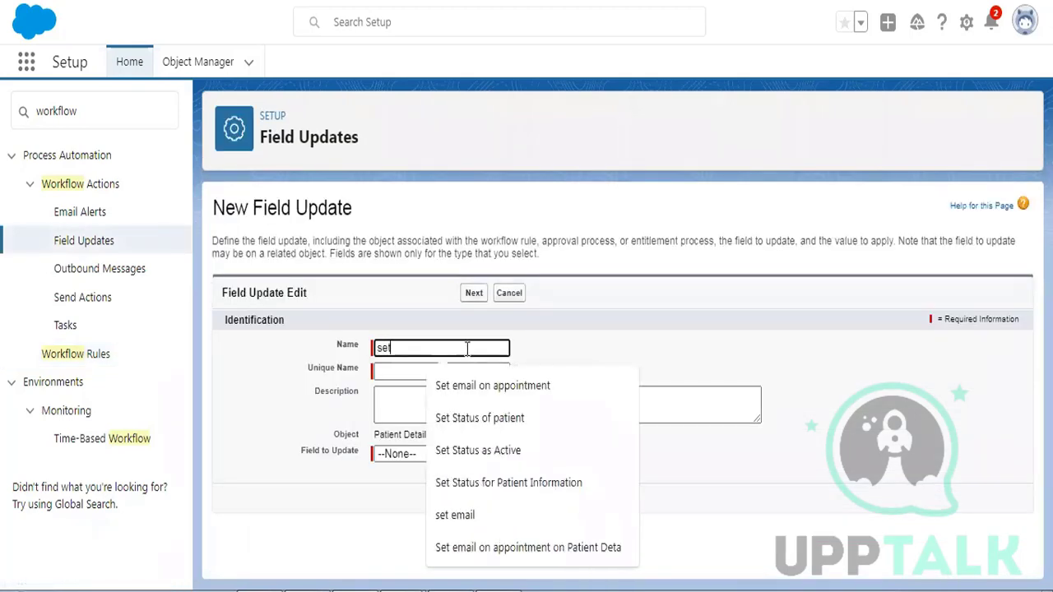
{"action": "type", "text": " status as ac"}
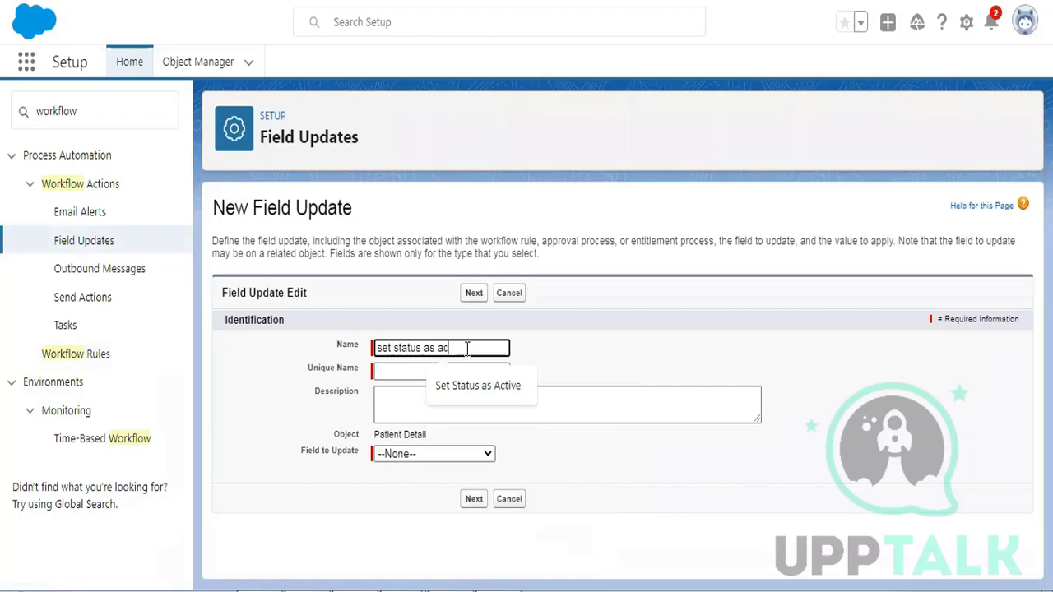
{"action": "type", "text": "tive"}
{"action": "left_click", "coordinate": [600, 349]}
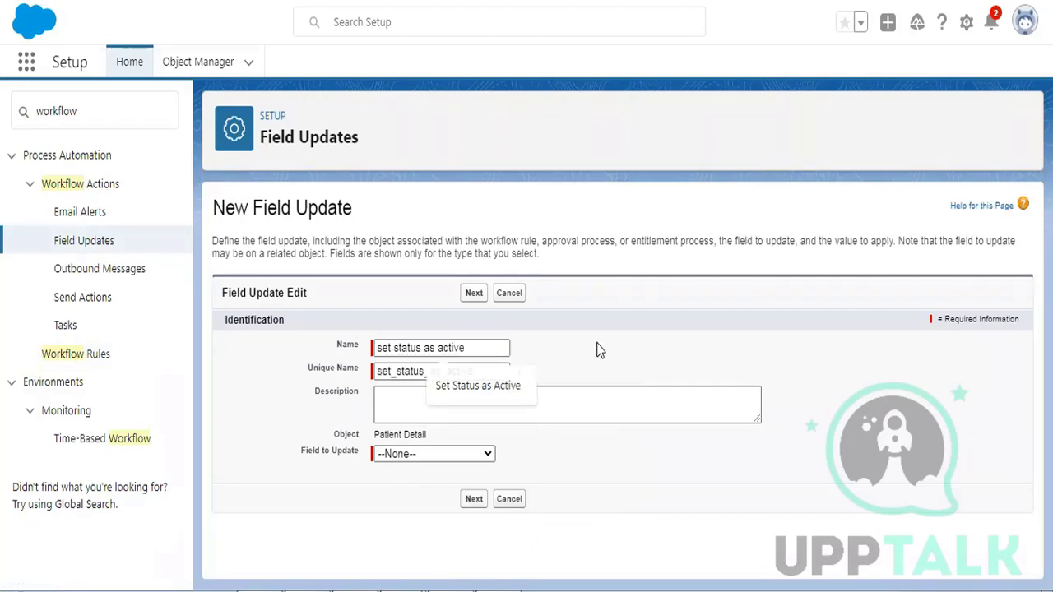
{"action": "left_click", "coordinate": [409, 456]}
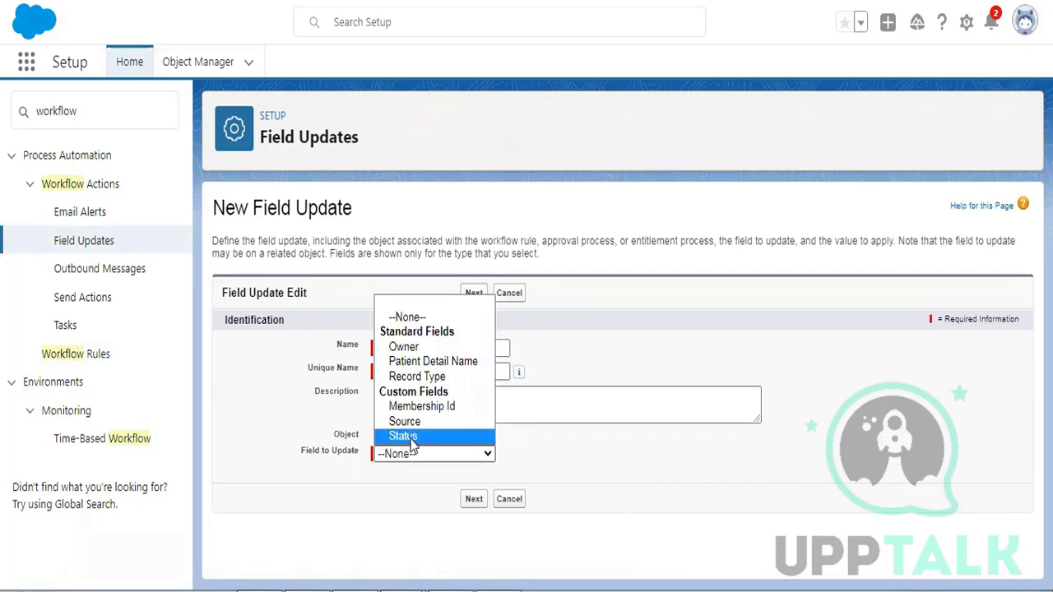
{"action": "left_click", "coordinate": [430, 436]}
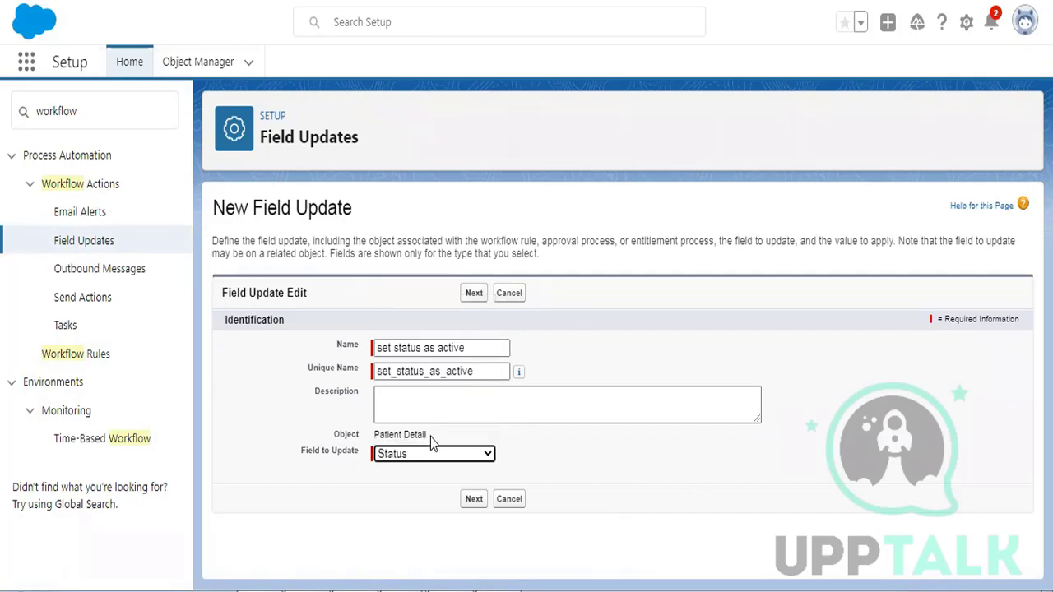
{"action": "scroll", "coordinate": [585, 539], "scroll_direction": "down", "scroll_amount": 2}
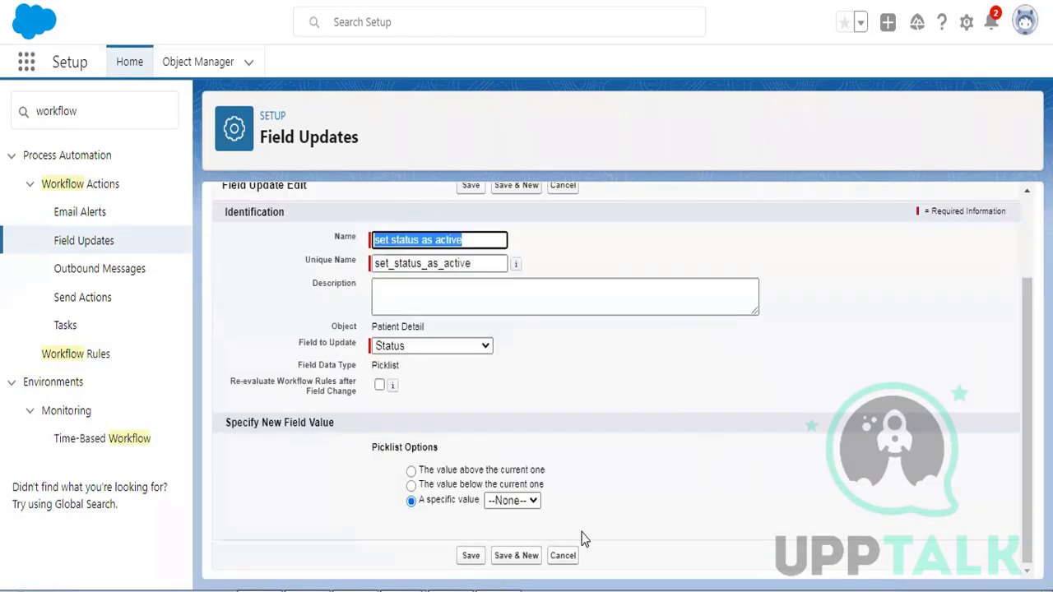
{"action": "left_click", "coordinate": [516, 502]}
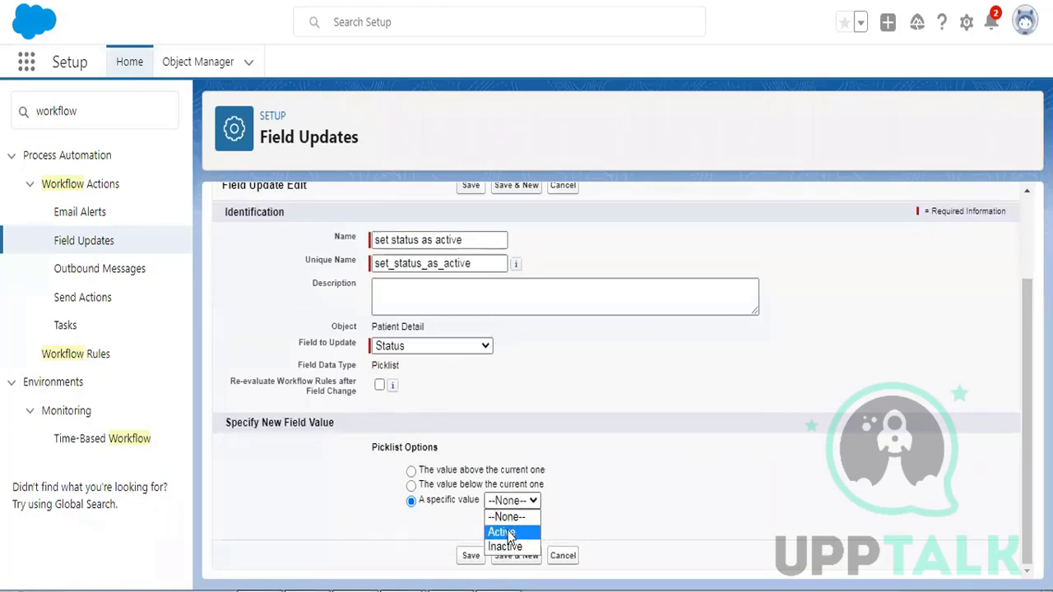
{"action": "left_click", "coordinate": [507, 533]}
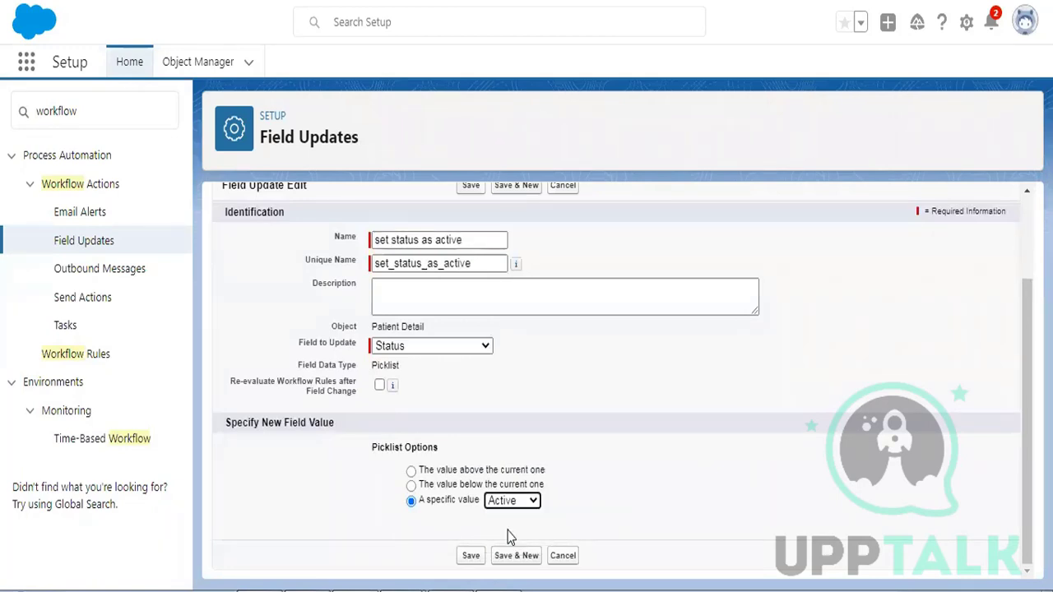
{"action": "left_click", "coordinate": [471, 556]}
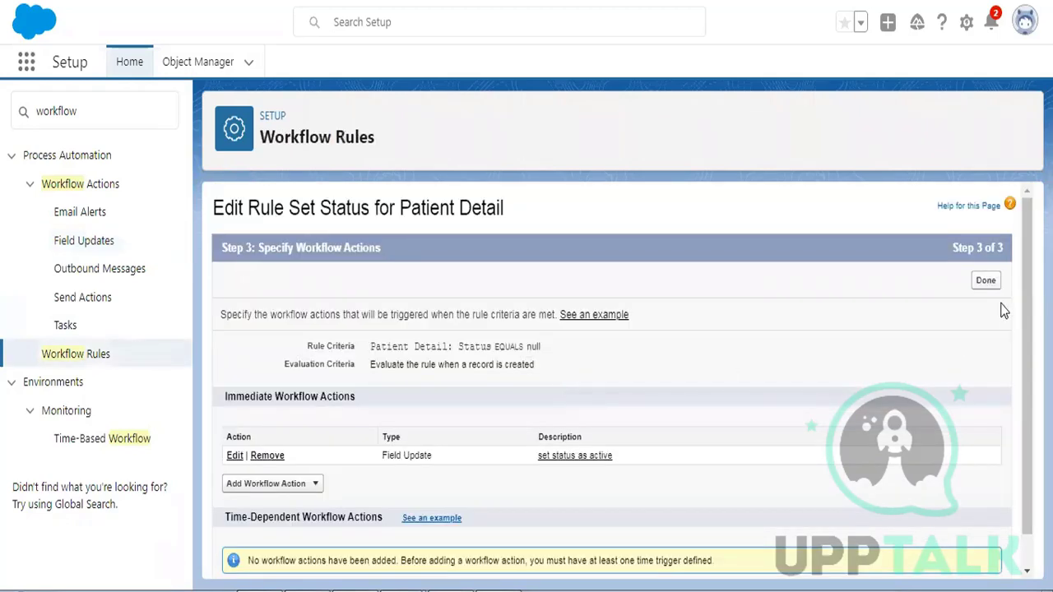
- Finish the actions step and activate the Set Status for Patient Detail rule
{"action": "left_click", "coordinate": [987, 282]}
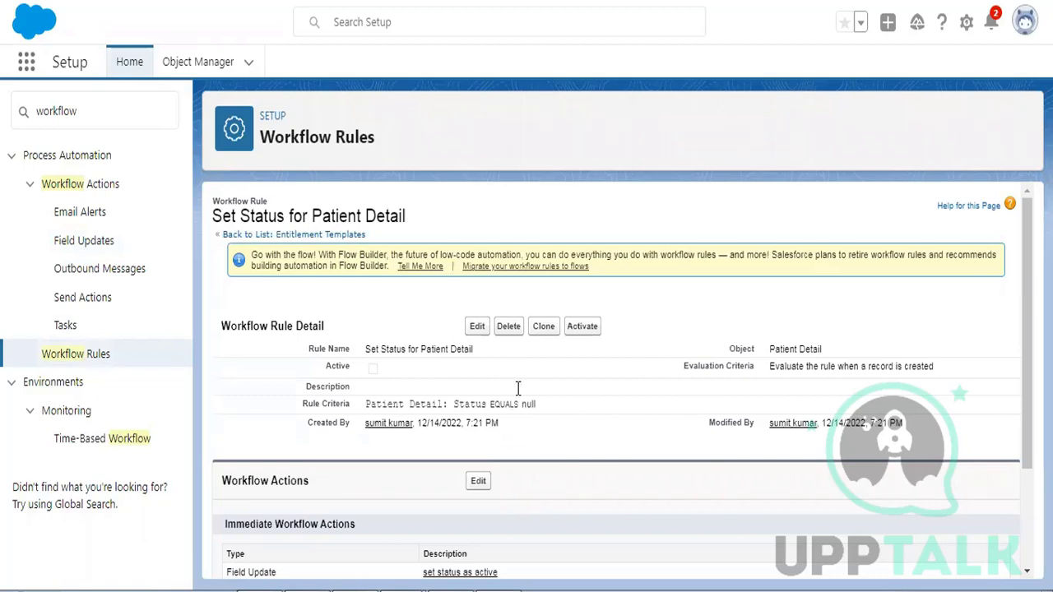
{"action": "left_click", "coordinate": [586, 327]}
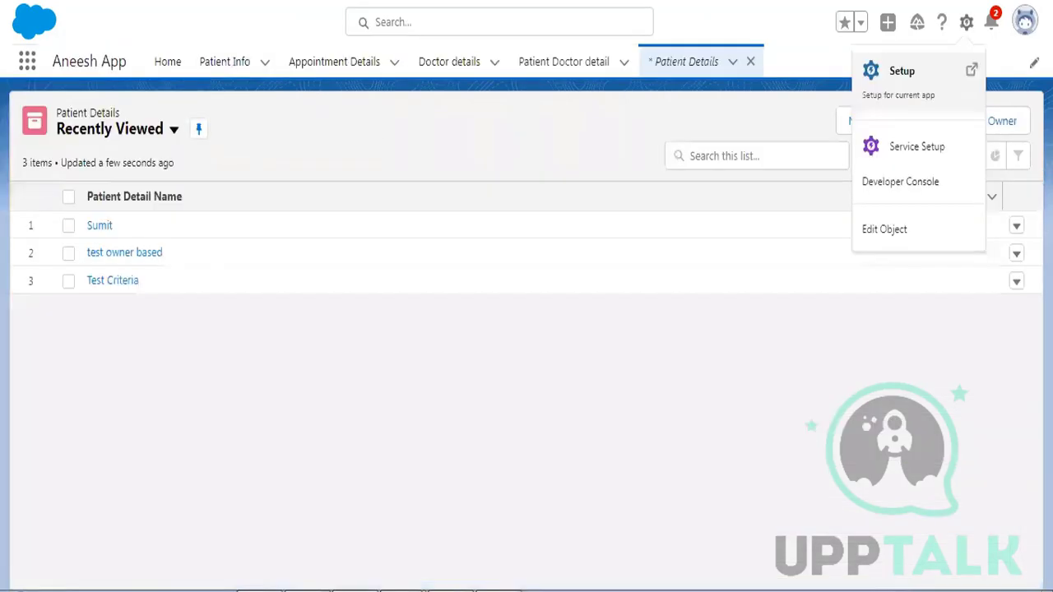
- Save Patient Detail 'test WF' with Membership Id 1234 and Source Referral, Status left blank
{"action": "left_click", "coordinate": [806, 115]}
{"action": "left_click", "coordinate": [856, 123]}
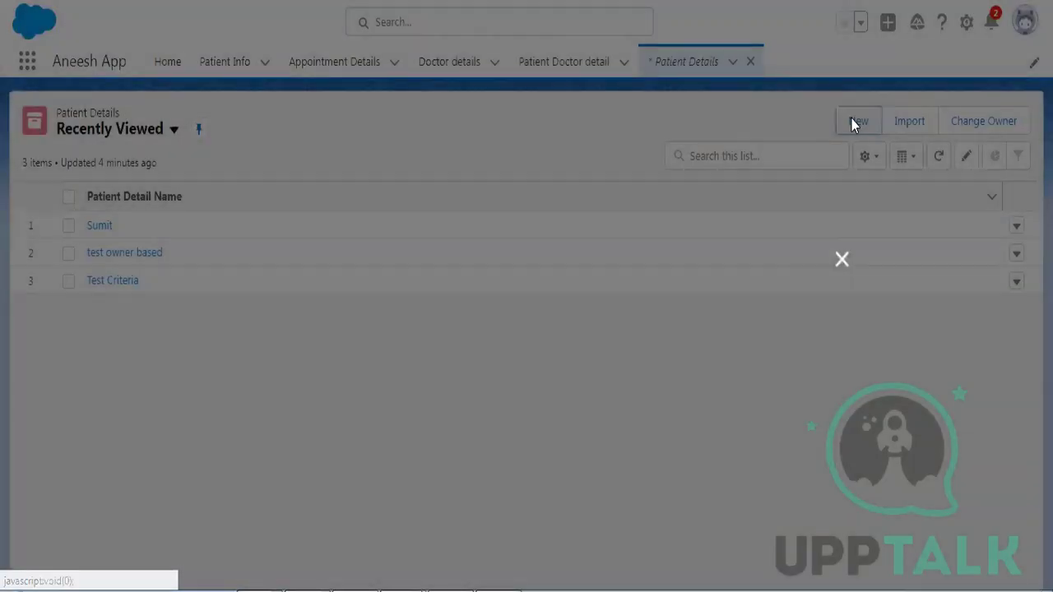
{"action": "left_click", "coordinate": [814, 375]}
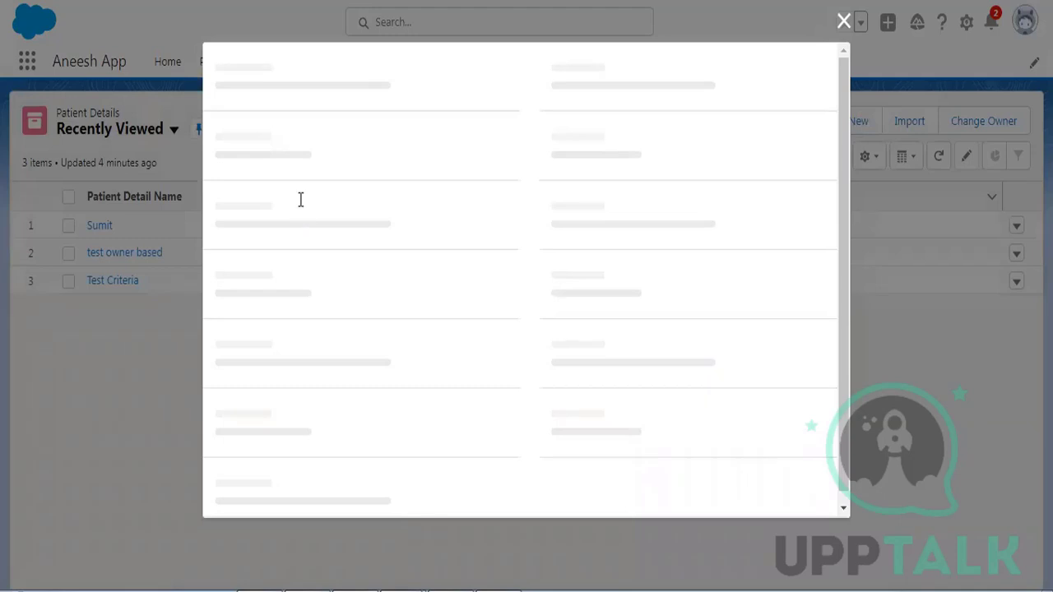
{"action": "type", "text": "test WF"}
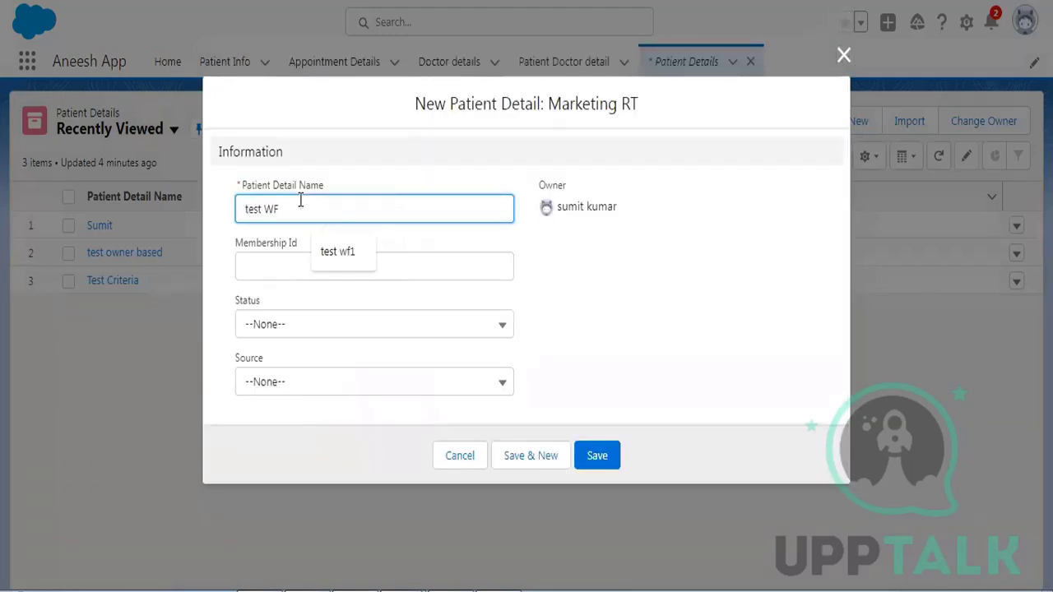
{"action": "left_click", "coordinate": [278, 257]}
{"action": "type", "text": "12"}
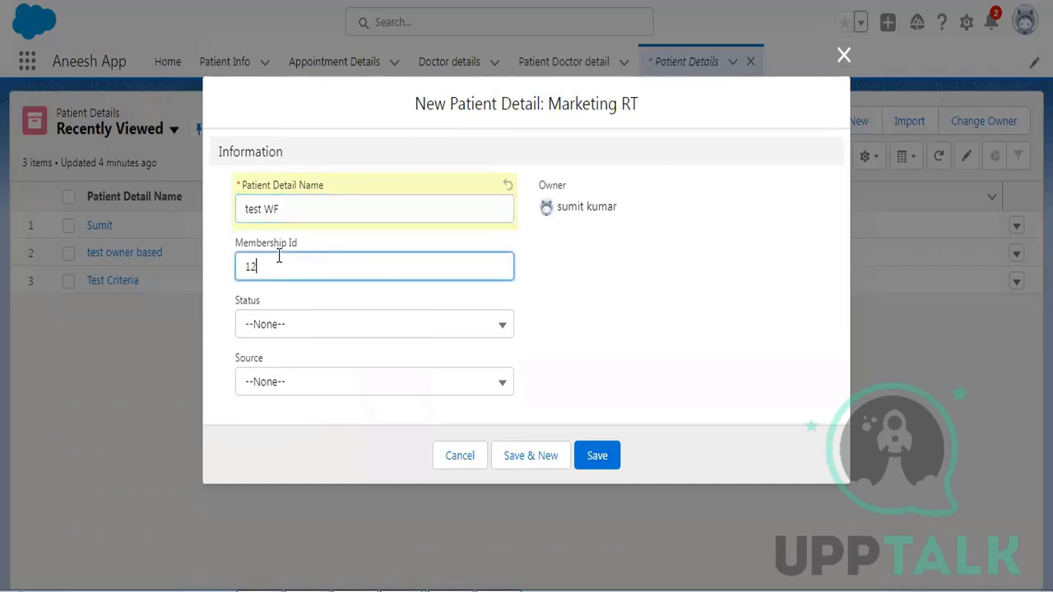
{"action": "type", "text": "34"}
{"action": "left_click", "coordinate": [315, 387]}
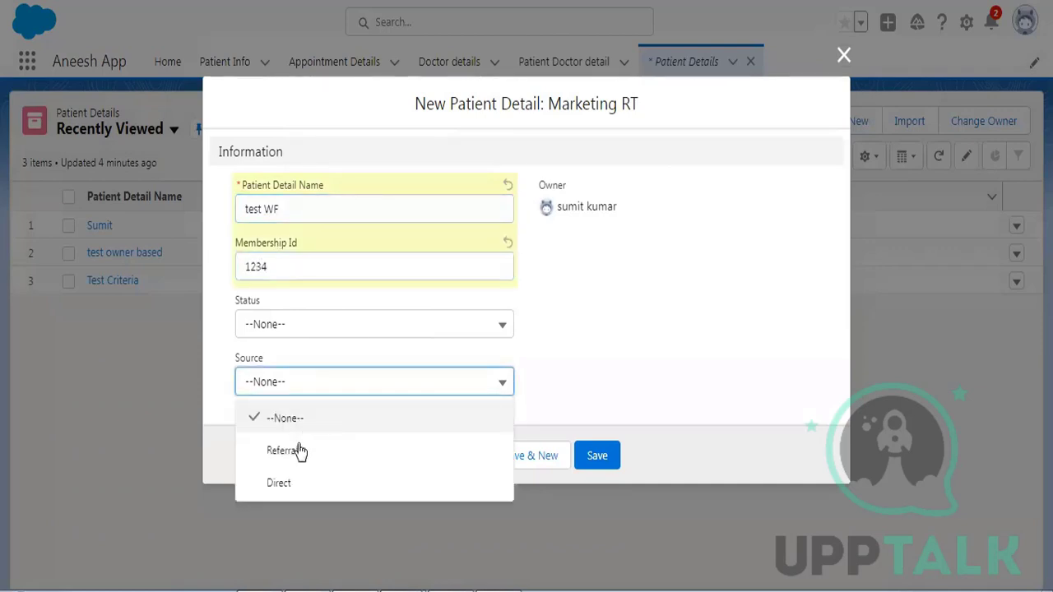
{"action": "left_click", "coordinate": [299, 450]}
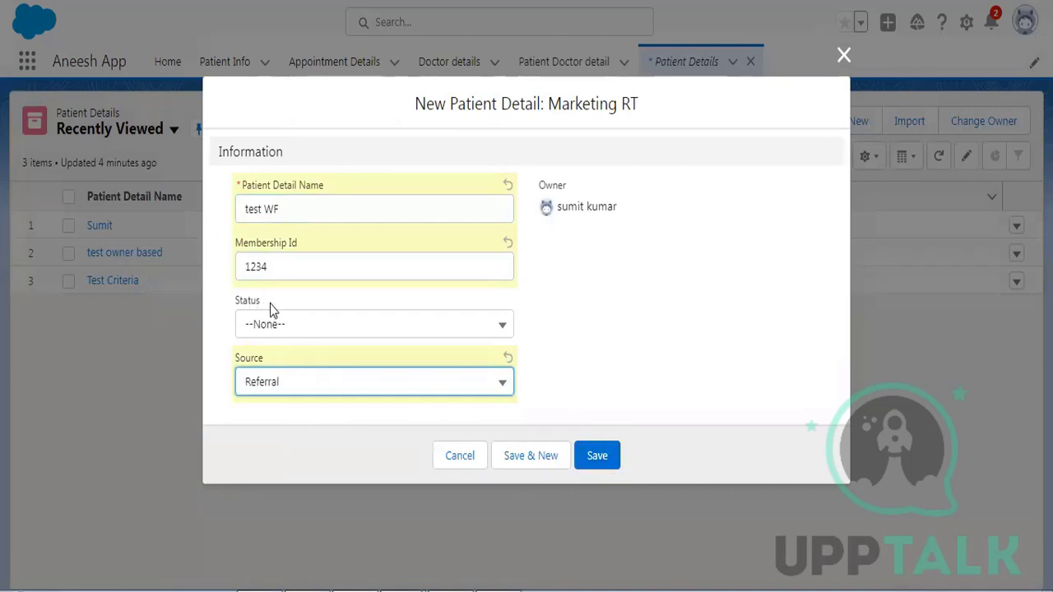
{"action": "left_click", "coordinate": [609, 460]}
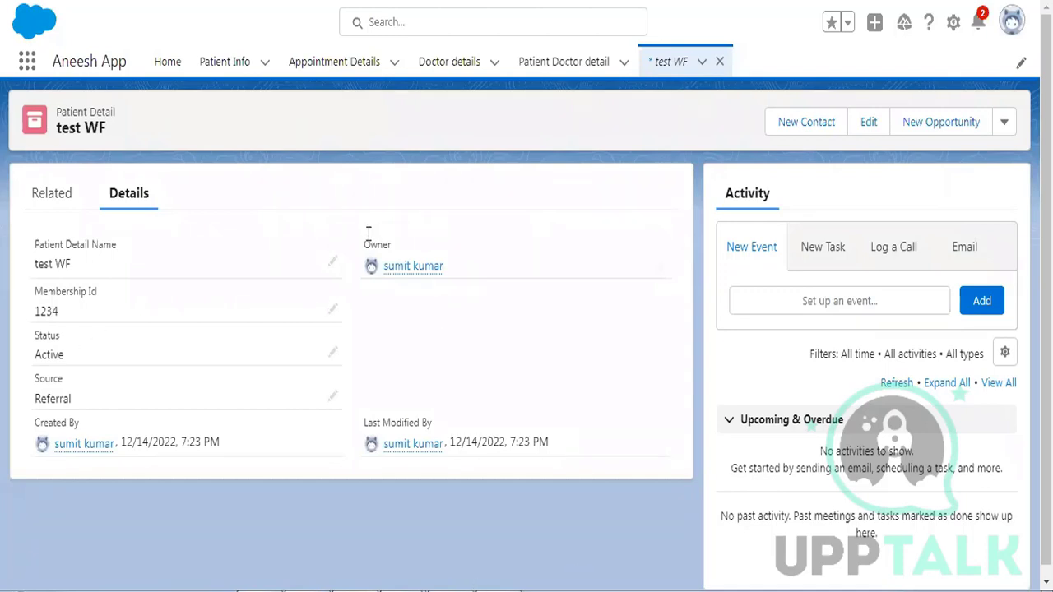
{"action": "left_click_drag", "start_coordinate": [367, 269], "coordinate": [607, 268]}
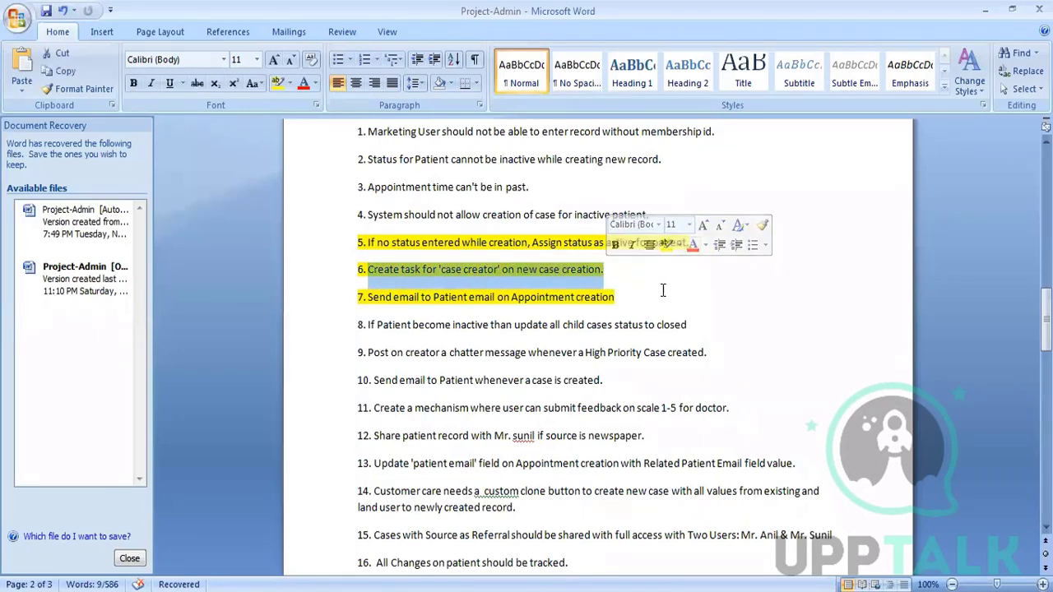
- Change the highlight on requirements 5 and 7 from yellow to green
{"action": "left_click_drag", "start_coordinate": [698, 242], "coordinate": [355, 239]}
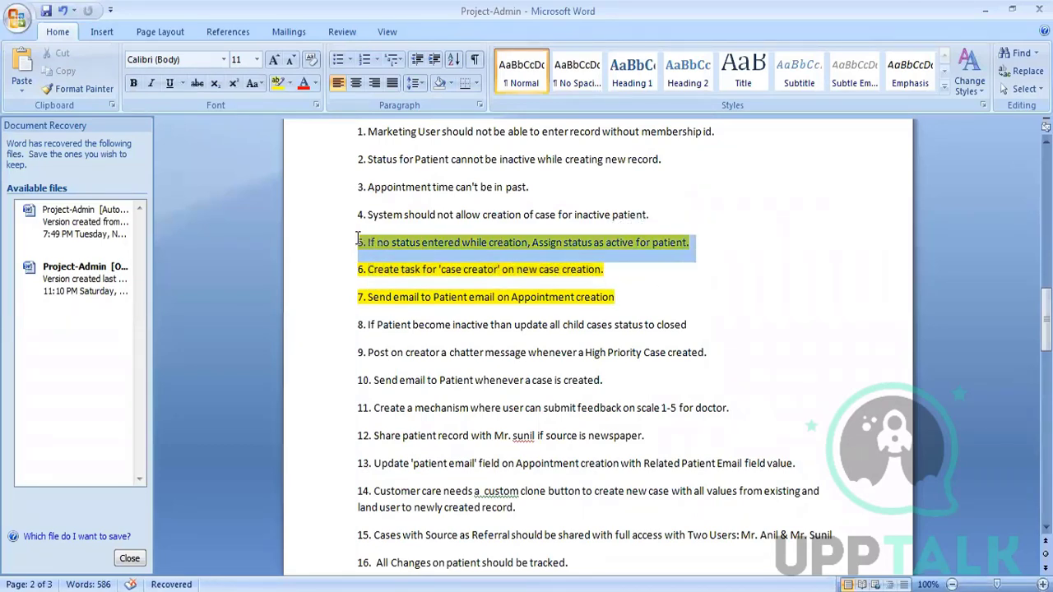
{"action": "left_click", "coordinate": [290, 84]}
{"action": "left_click", "coordinate": [304, 105]}
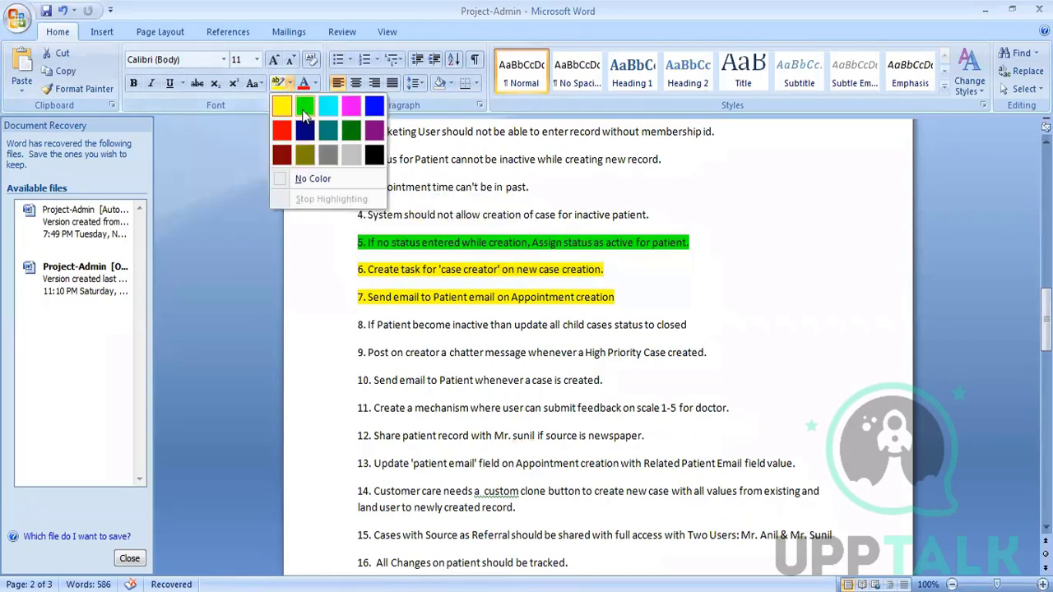
{"action": "left_click", "coordinate": [624, 292]}
{"action": "left_click_drag", "start_coordinate": [625, 292], "coordinate": [355, 296]}
{"action": "left_click", "coordinate": [277, 83]}
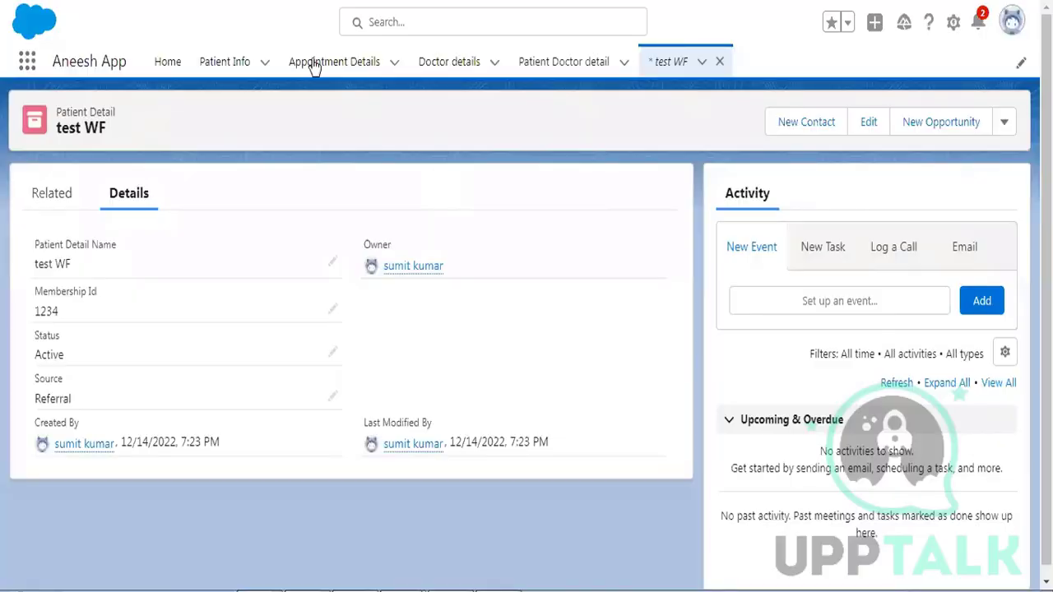
- Open the Appointment Details list, then Edit Object for Appointment Detail from the gear menu
{"action": "left_click", "coordinate": [315, 64]}
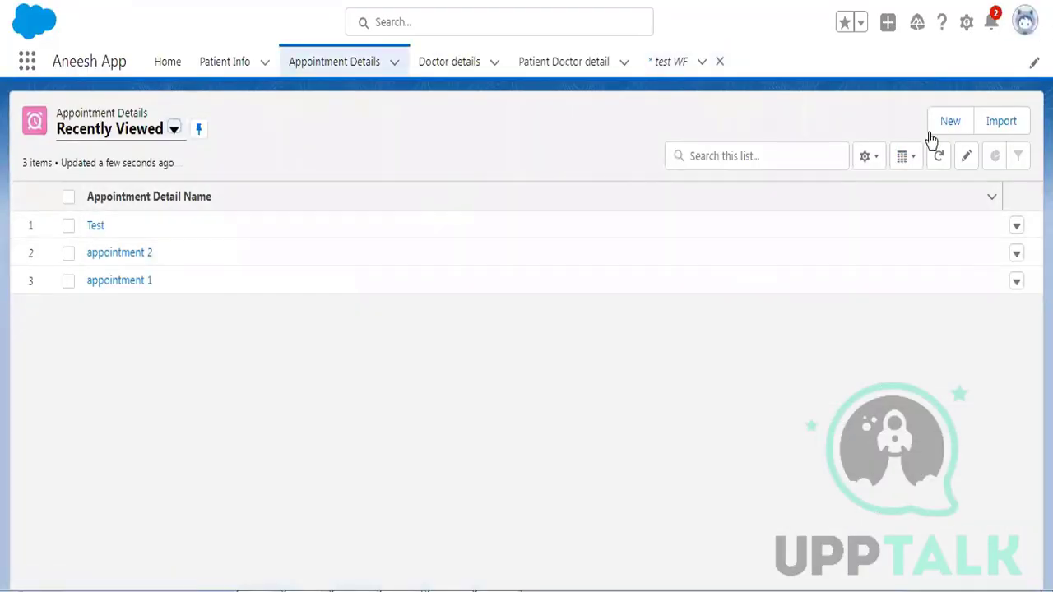
{"action": "left_click", "coordinate": [966, 25]}
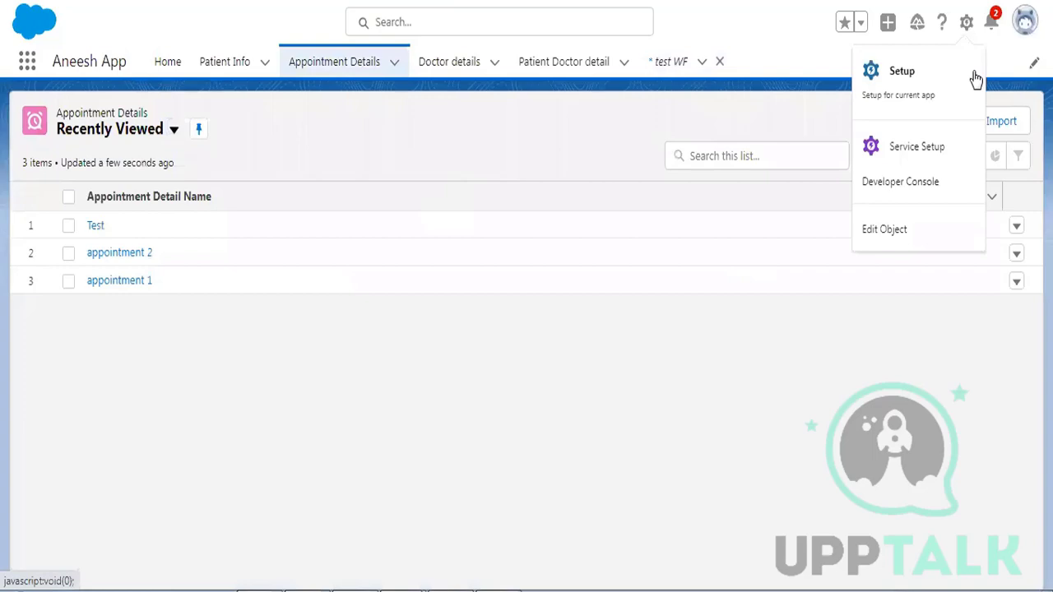
{"action": "left_click", "coordinate": [932, 231]}
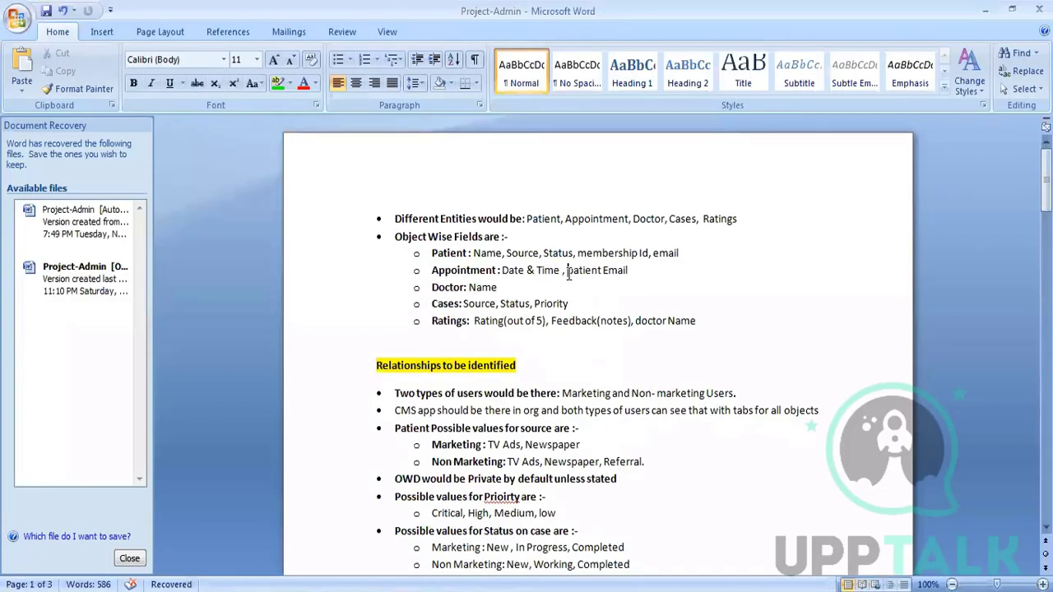
{"action": "left_click_drag", "start_coordinate": [567, 272], "coordinate": [630, 272]}
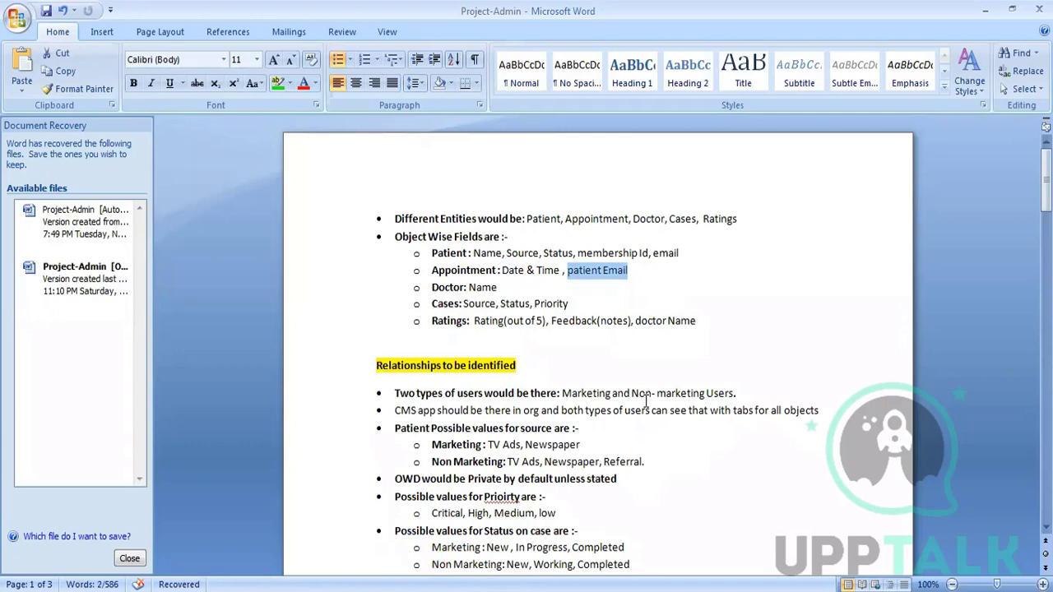
- Scroll through the Business Rules list in the Word requirements document
{"action": "scroll", "coordinate": [652, 372], "scroll_direction": "down", "scroll_amount": 2}
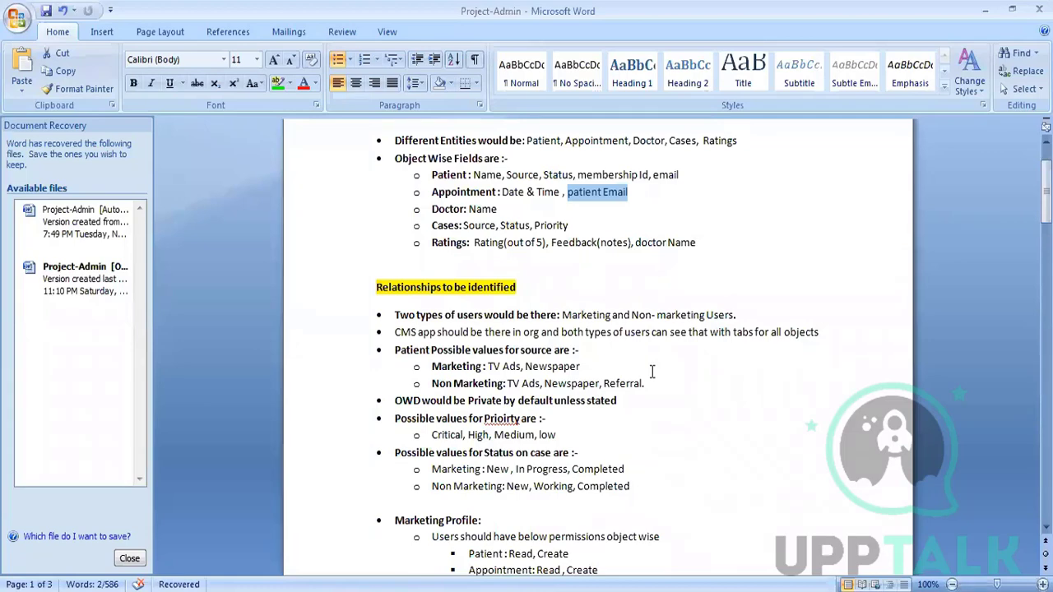
{"action": "scroll", "coordinate": [688, 305], "scroll_direction": "down", "scroll_amount": 14}
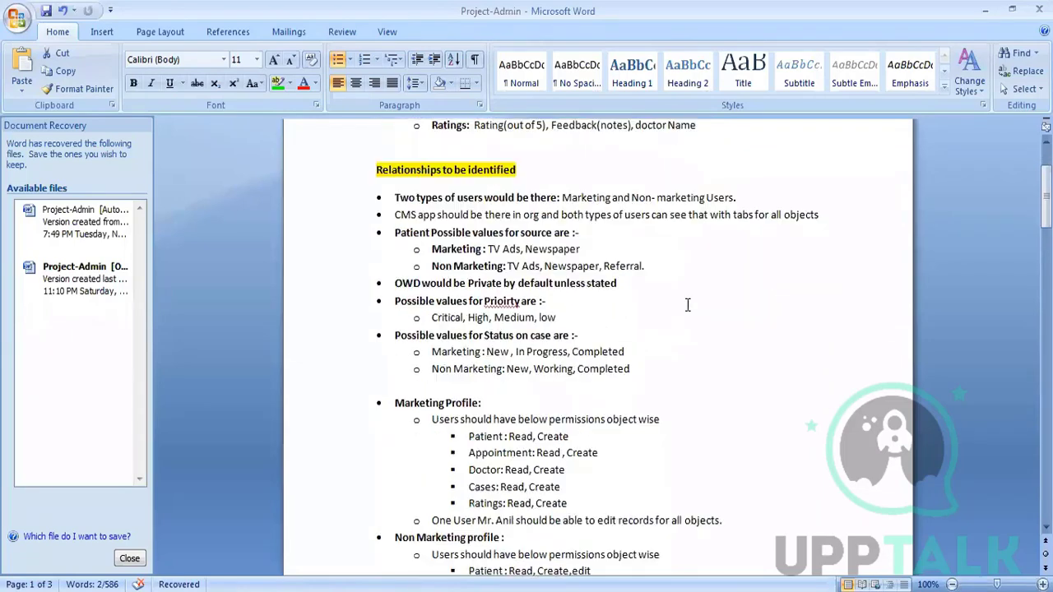
{"action": "scroll", "coordinate": [688, 305], "scroll_direction": "down", "scroll_amount": 7}
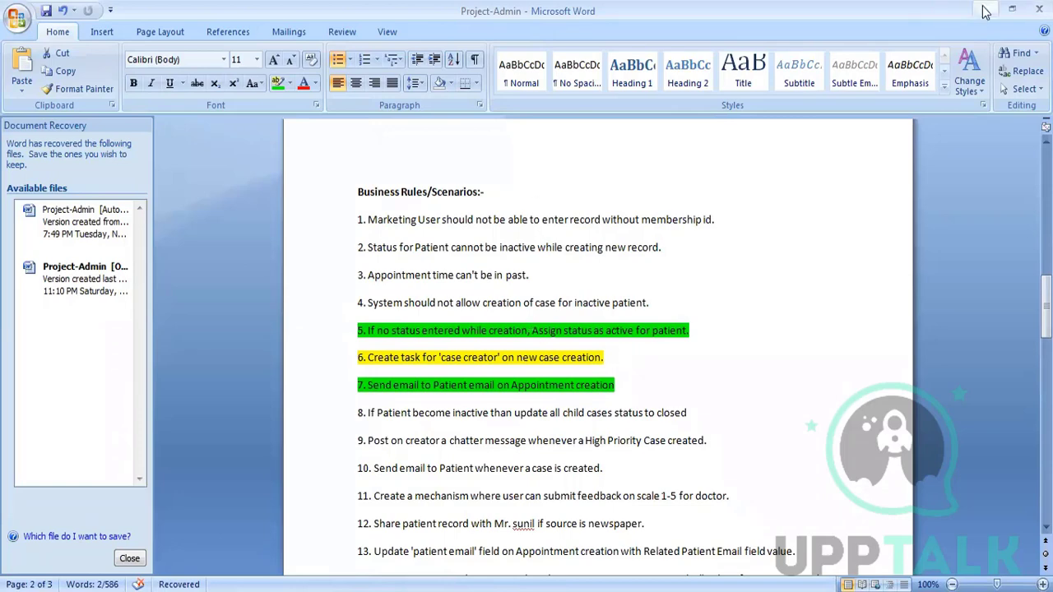
{"action": "scroll", "coordinate": [576, 345], "scroll_direction": "down", "scroll_amount": 10}
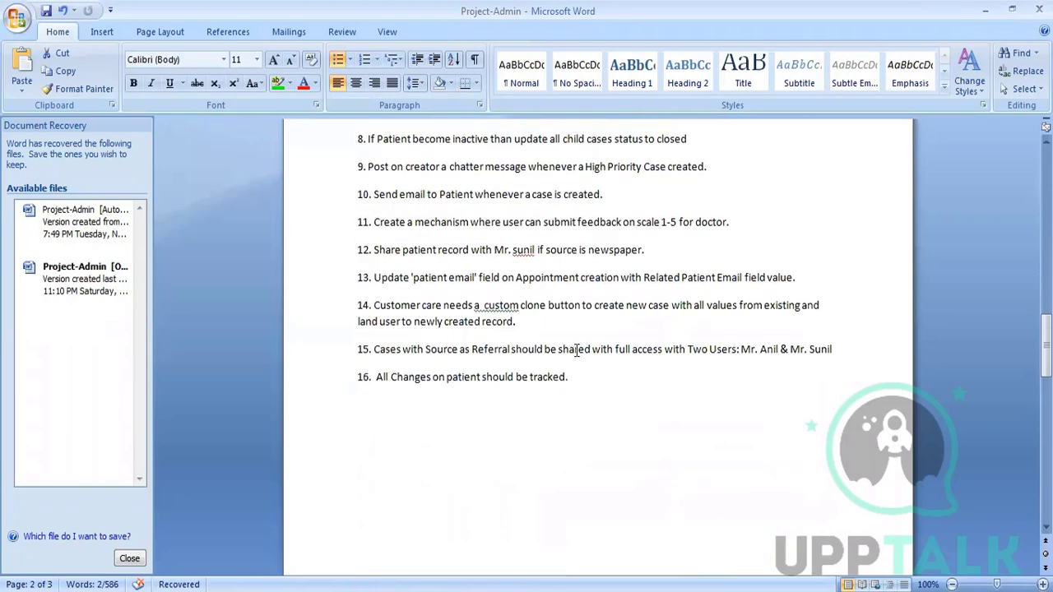
{"action": "scroll", "coordinate": [570, 317], "scroll_direction": "down", "scroll_amount": 15}
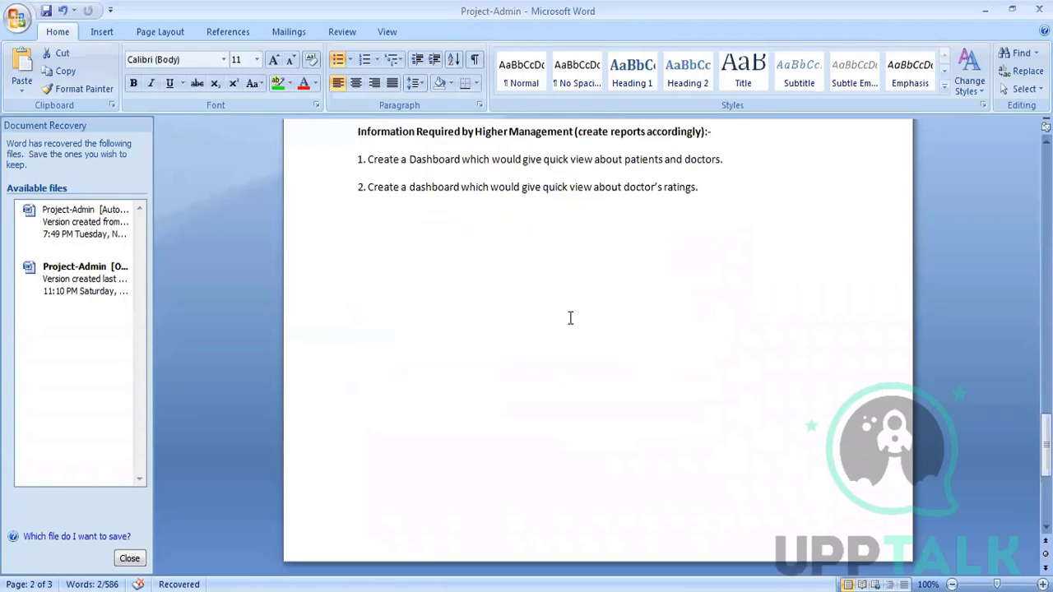
{"action": "scroll", "coordinate": [570, 318], "scroll_direction": "up", "scroll_amount": 6}
{"action": "scroll", "coordinate": [574, 317], "scroll_direction": "up", "scroll_amount": 20}
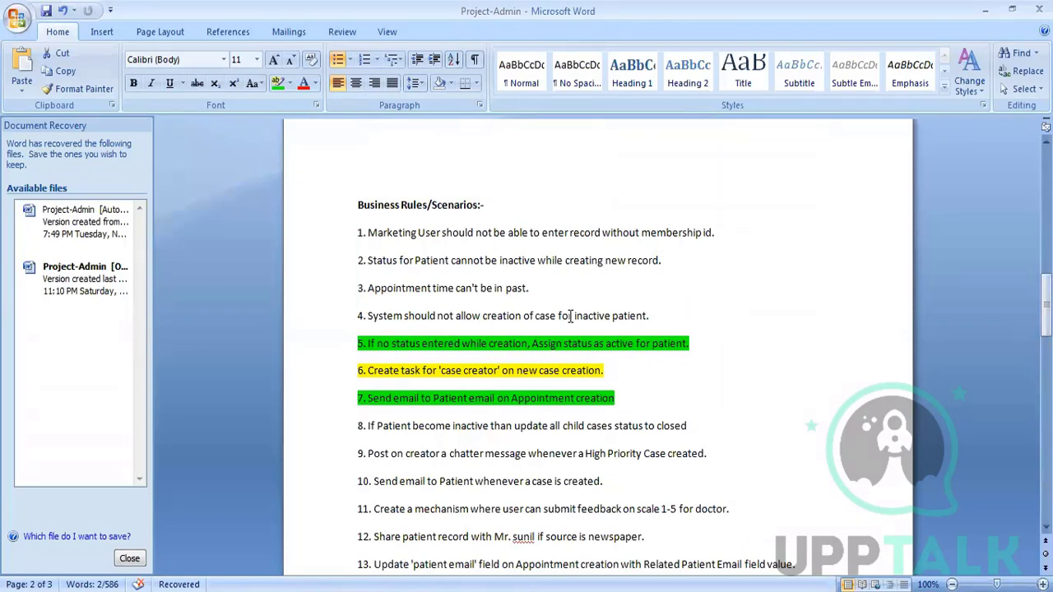
{"action": "scroll", "coordinate": [569, 316], "scroll_direction": "up", "scroll_amount": 15}
- Paste the copied e-mail address onto line 1 of the Notepad++ new 12 note, then return to Word
{"action": "key", "text": "alt+Tab"}
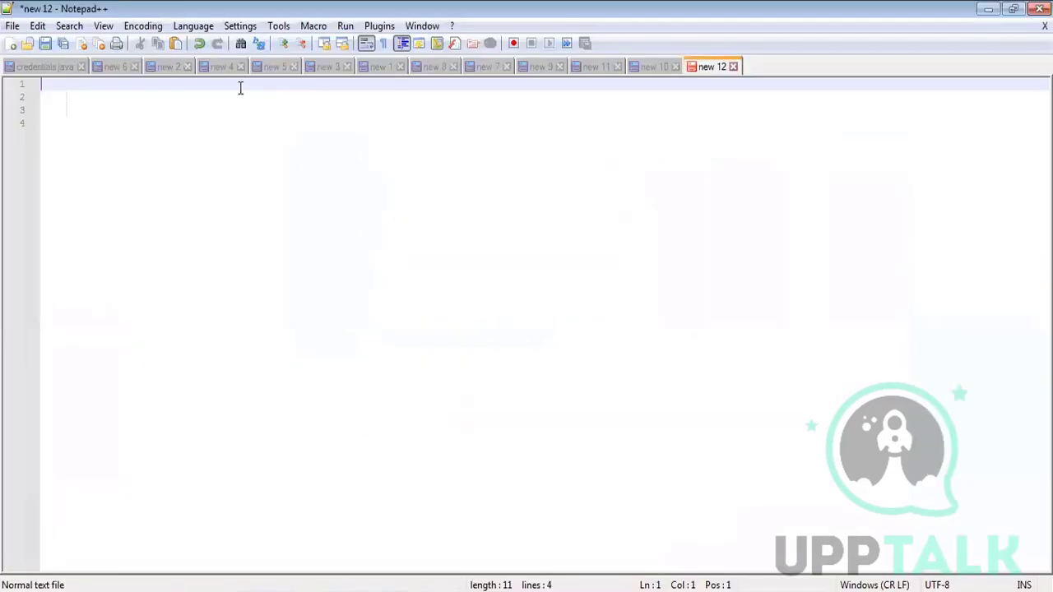
{"action": "key", "text": "ctrl+v"}
{"action": "left_click", "coordinate": [346, 182]}
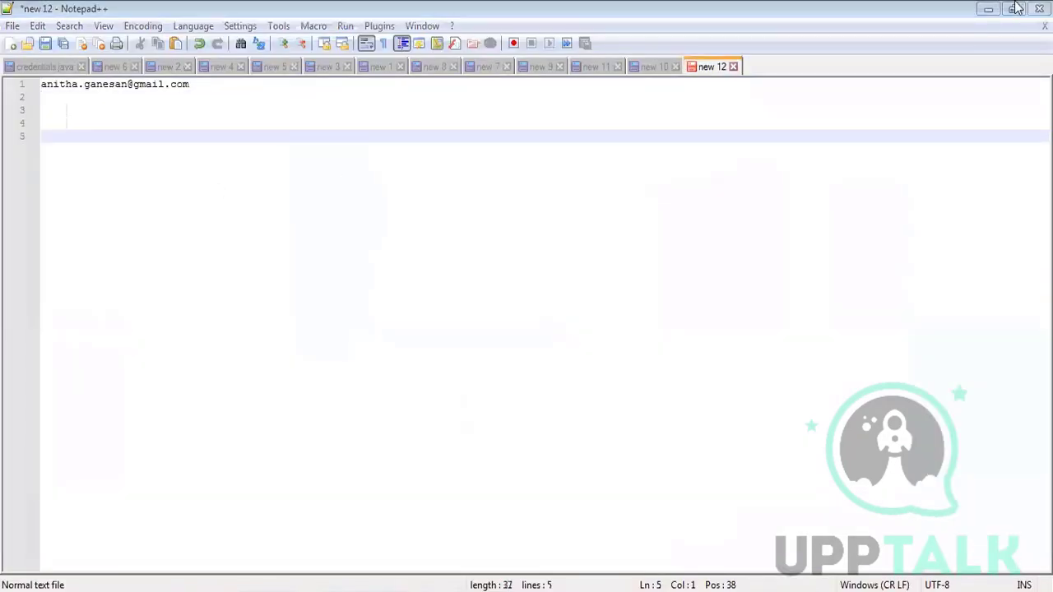
{"action": "left_click", "coordinate": [987, 9]}
{"action": "scroll", "coordinate": [599, 360], "scroll_direction": "down", "scroll_amount": 1}
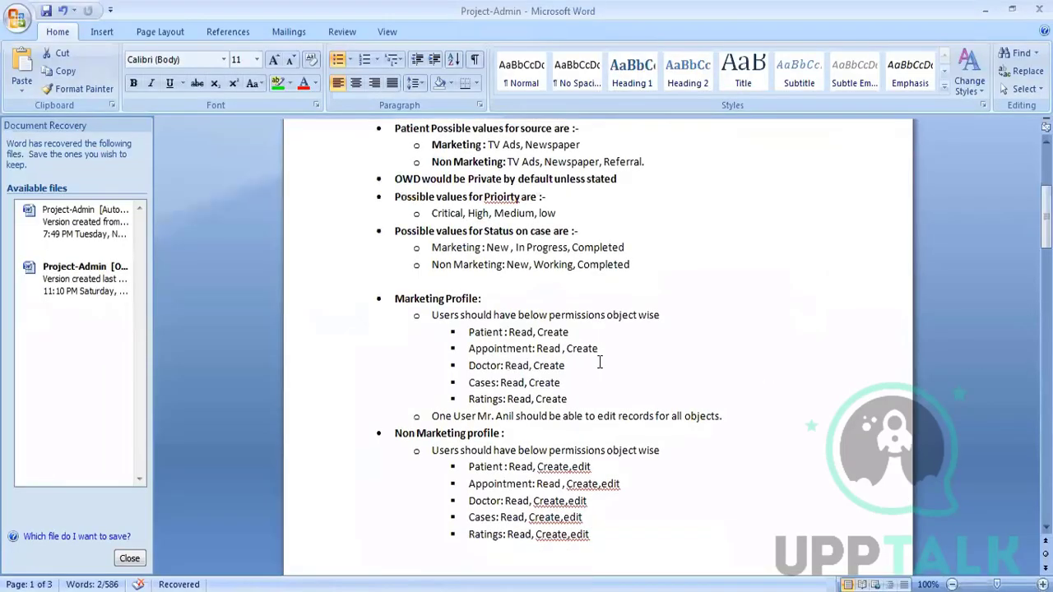
- Highlight 'patient Email' on Word's Appointment line, then go to Appointment Detail's Fields & Relationships in Salesforce
{"action": "scroll", "coordinate": [595, 346], "scroll_direction": "up", "scroll_amount": 6}
{"action": "scroll", "coordinate": [372, 251], "scroll_direction": "down", "scroll_amount": 1}
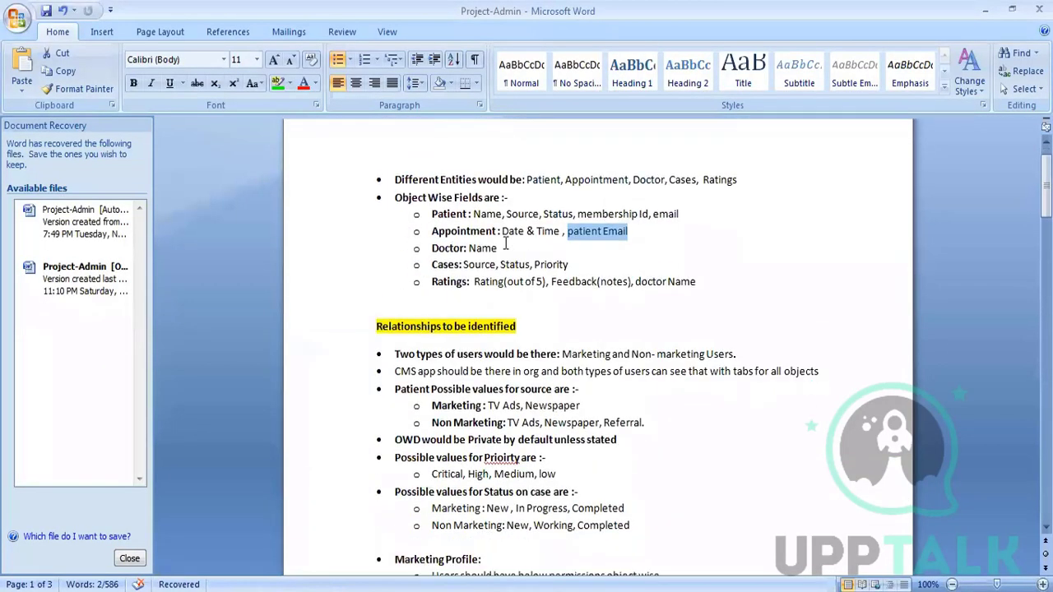
{"action": "left_click_drag", "start_coordinate": [431, 231], "coordinate": [497, 234]}
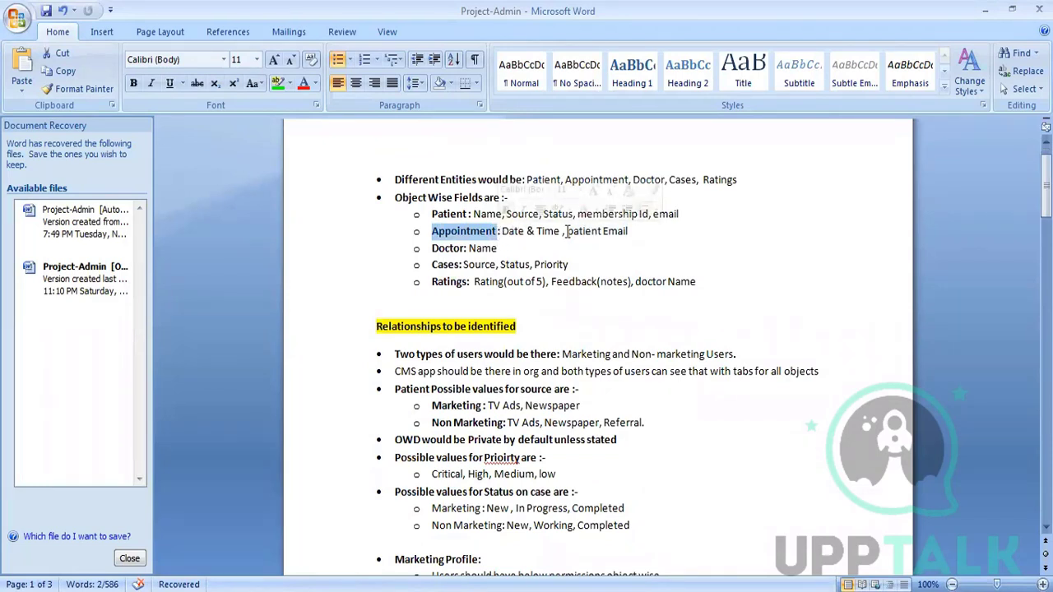
{"action": "left_click_drag", "start_coordinate": [567, 231], "coordinate": [633, 237]}
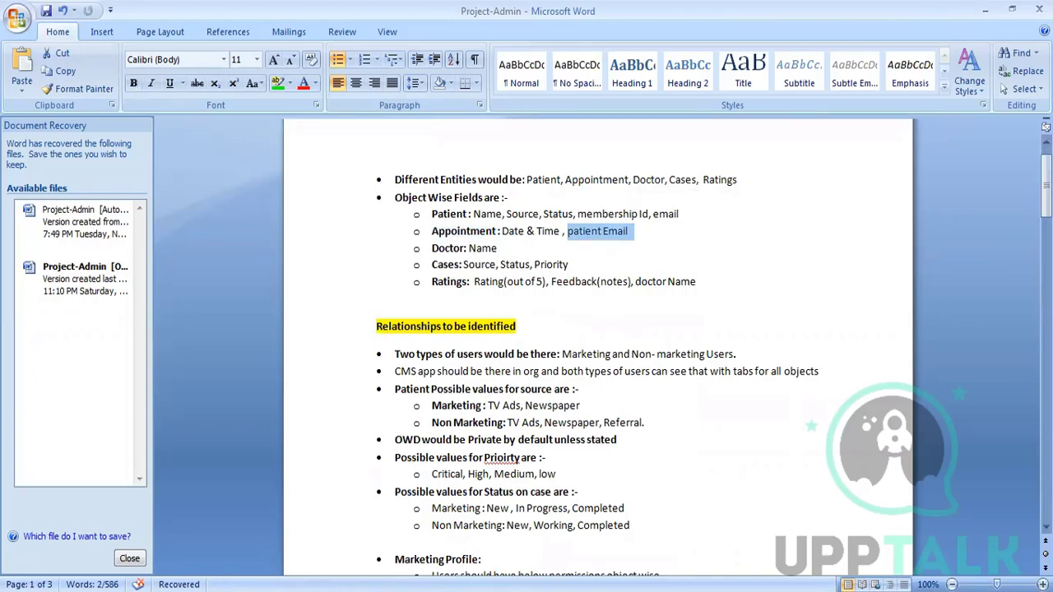
{"action": "key", "text": "alt+Tab"}
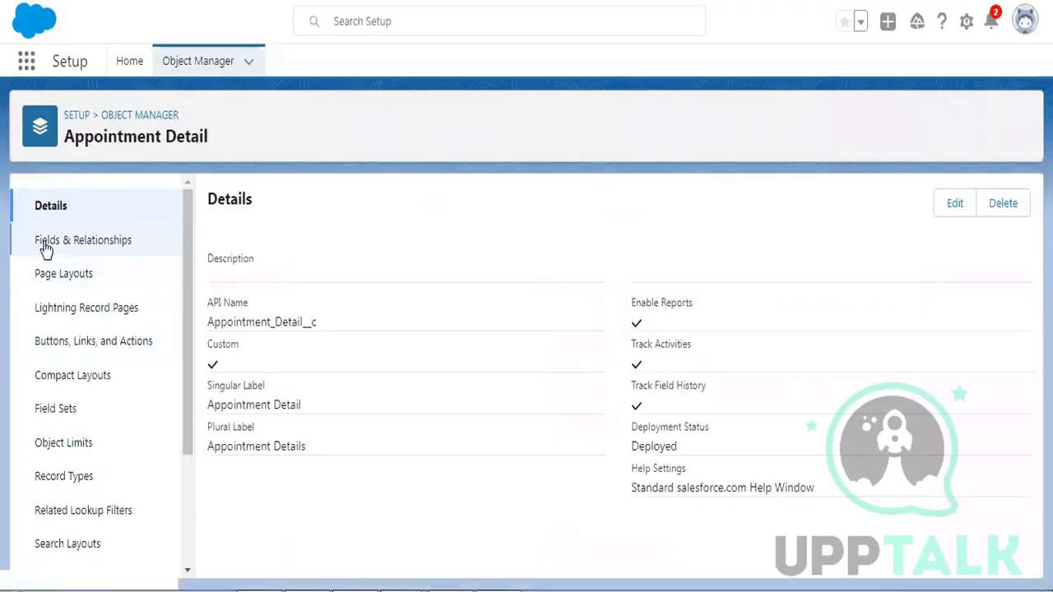
{"action": "left_click", "coordinate": [44, 245]}
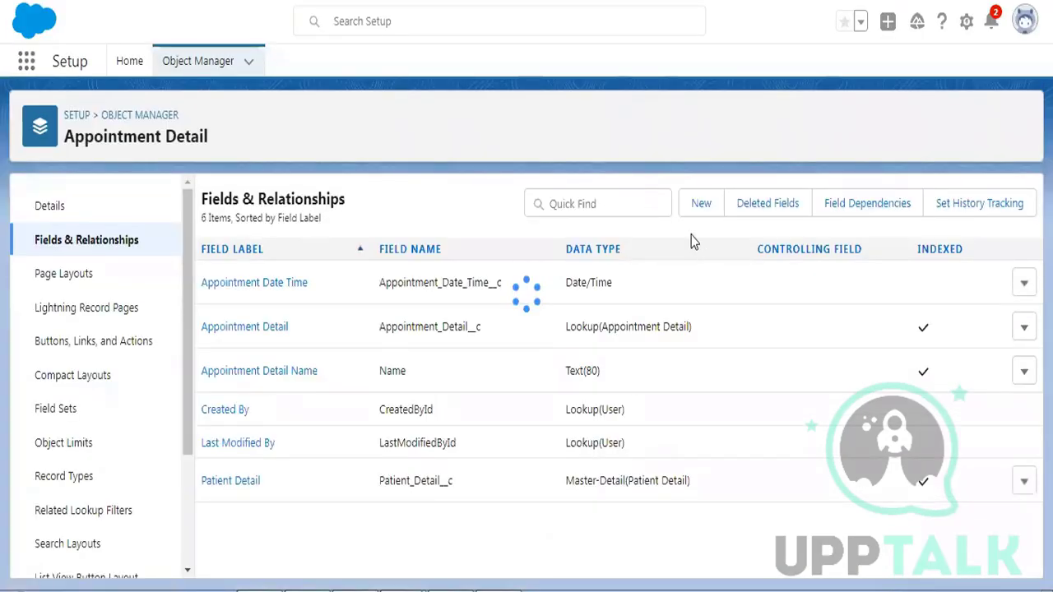
- Create an Email-type field labelled 'Patient Email' (Patient_Email), keeping it on the Appointment Detail Layout
{"action": "left_click", "coordinate": [699, 205]}
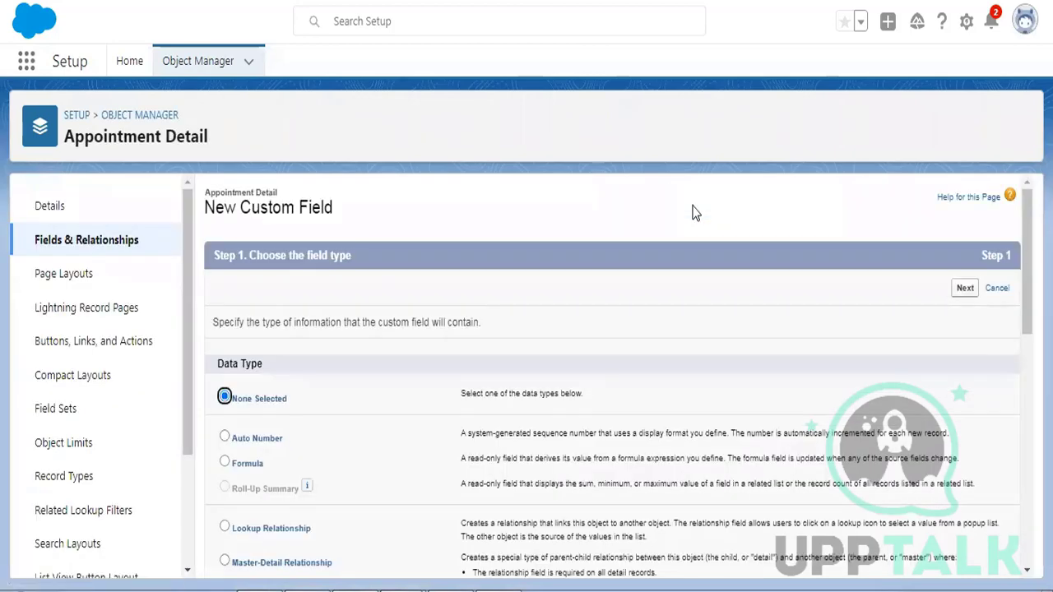
{"action": "scroll", "coordinate": [483, 382], "scroll_direction": "down", "scroll_amount": 1}
{"action": "scroll", "coordinate": [481, 381], "scroll_direction": "down", "scroll_amount": 6}
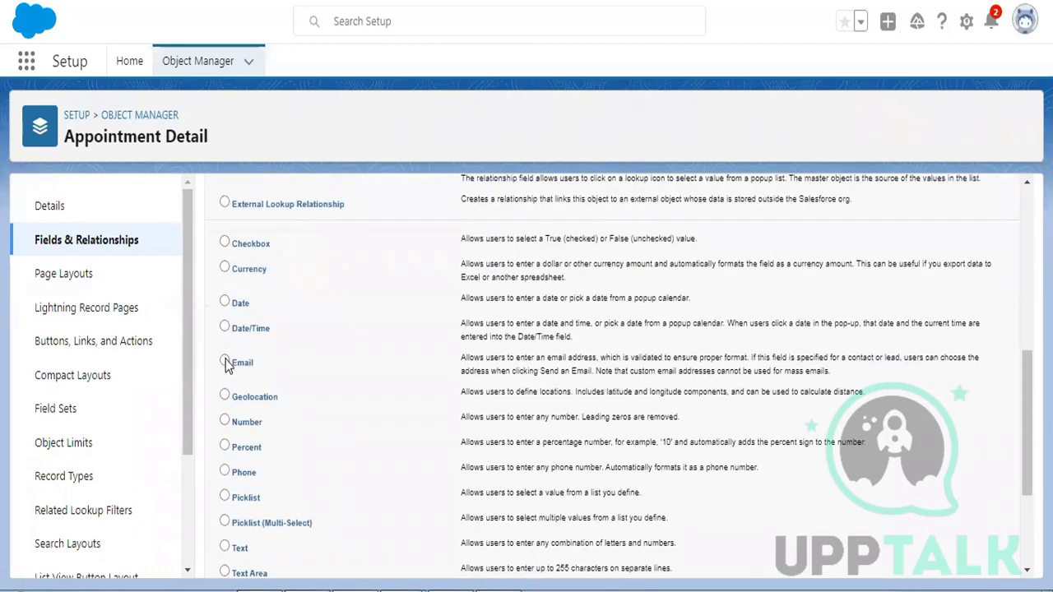
{"action": "left_click", "coordinate": [224, 362]}
{"action": "scroll", "coordinate": [872, 288], "scroll_direction": "up", "scroll_amount": 7}
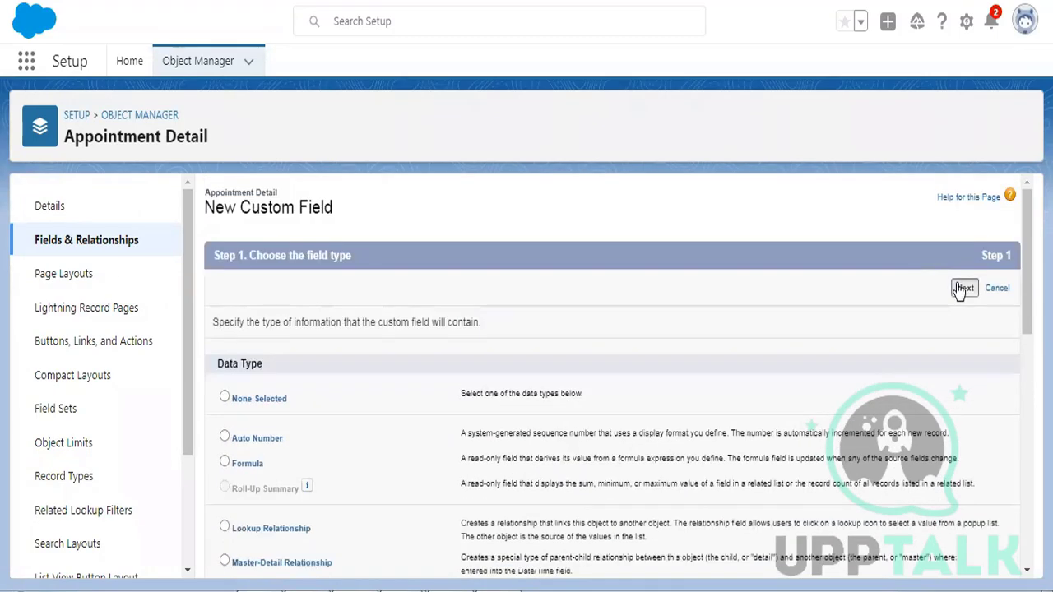
{"action": "left_click", "coordinate": [964, 288]}
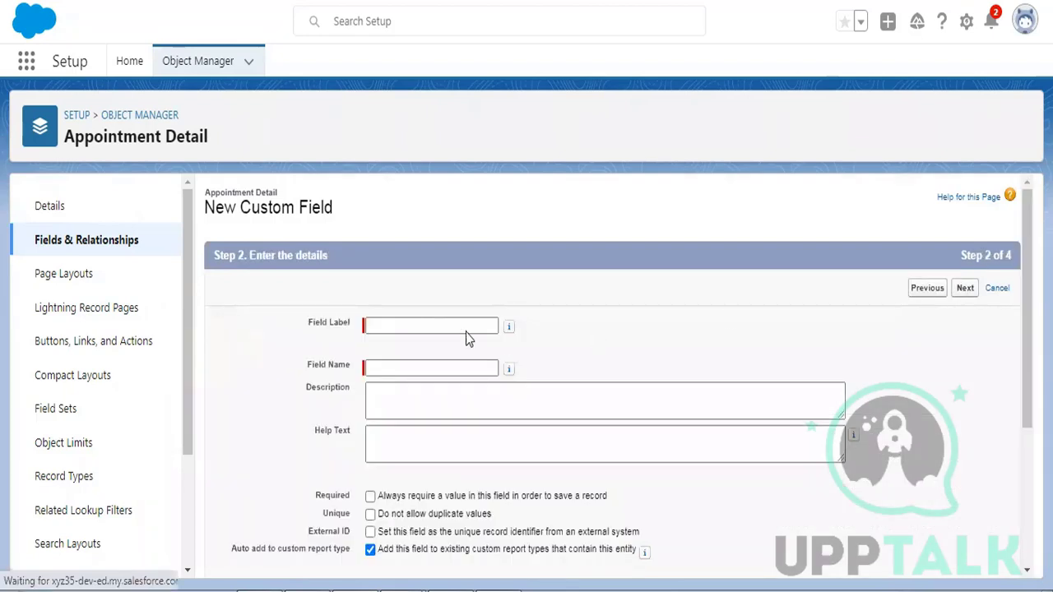
{"action": "left_click", "coordinate": [411, 322]}
{"action": "type", "text": "Pat"}
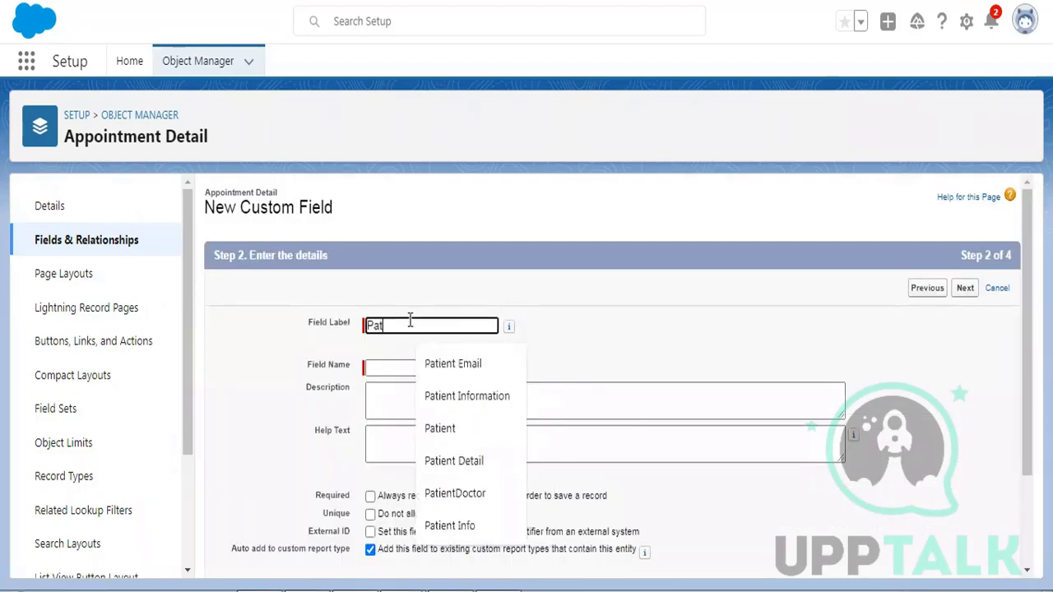
{"action": "type", "text": "ient Email"}
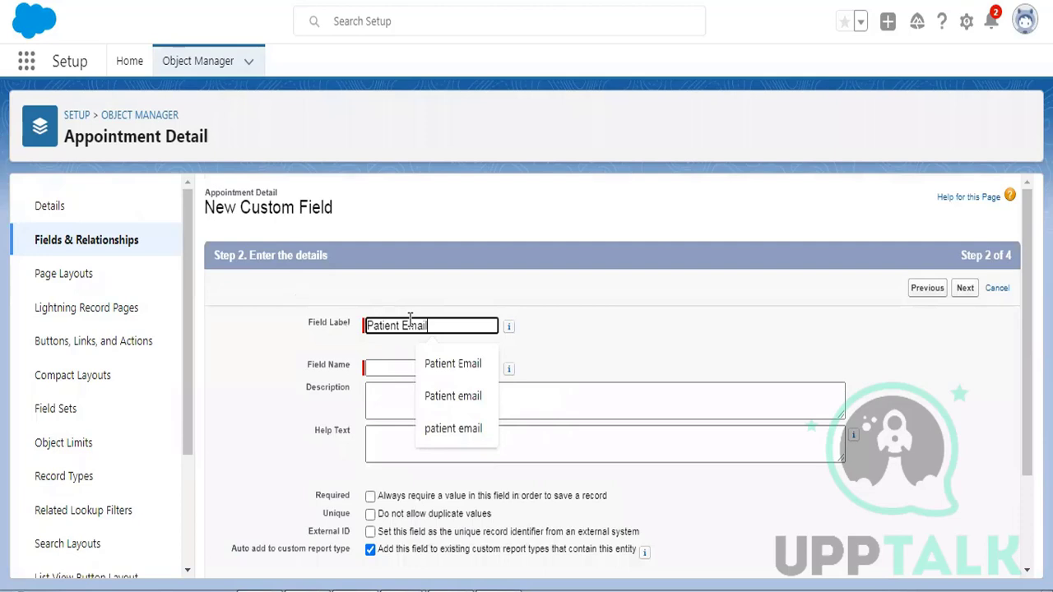
{"action": "key", "text": "Tab"}
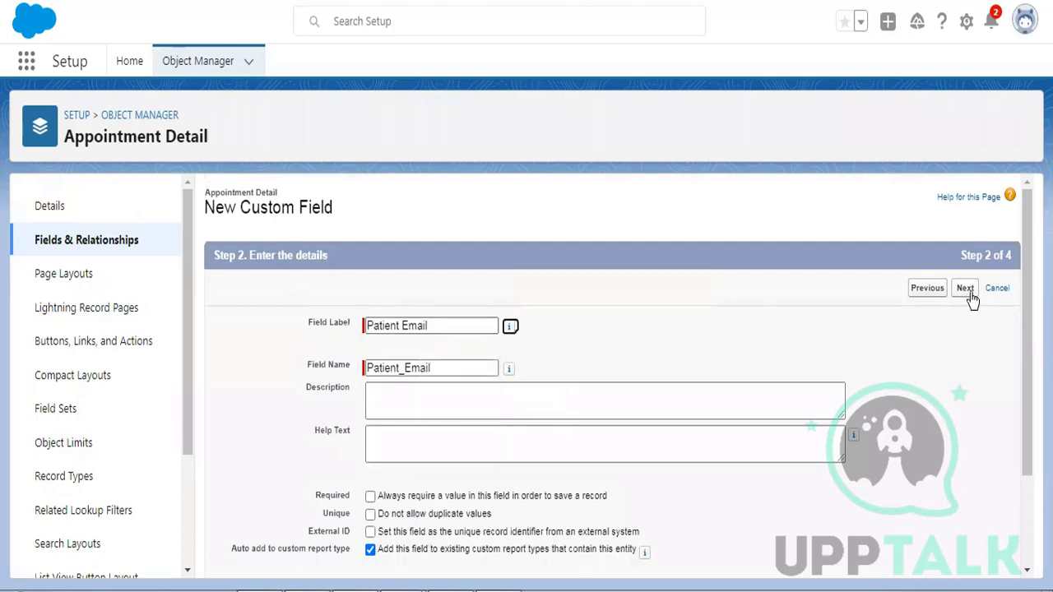
{"action": "left_click", "coordinate": [966, 290]}
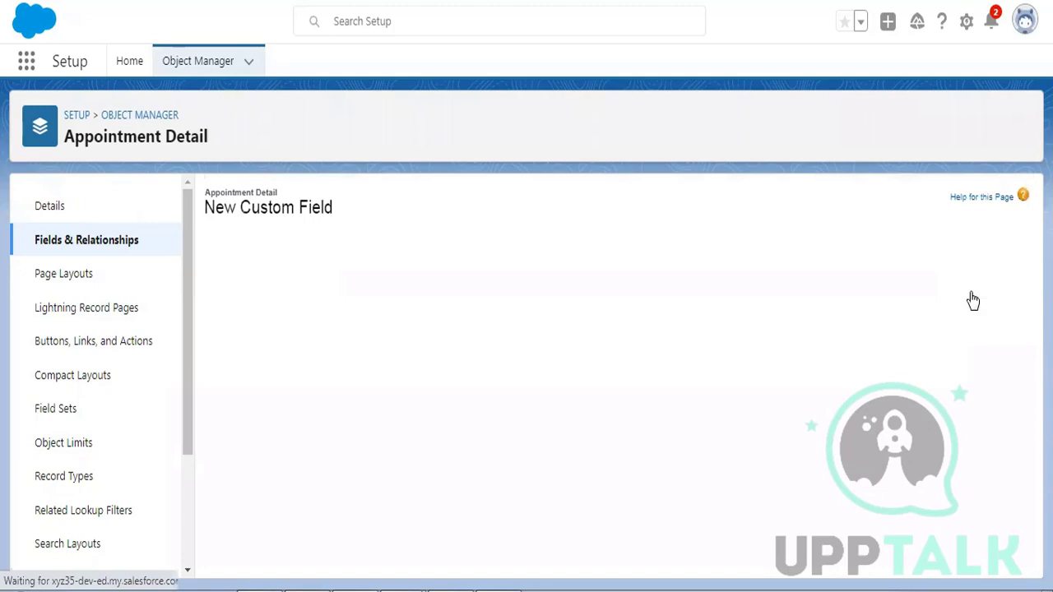
{"action": "left_click", "coordinate": [975, 292]}
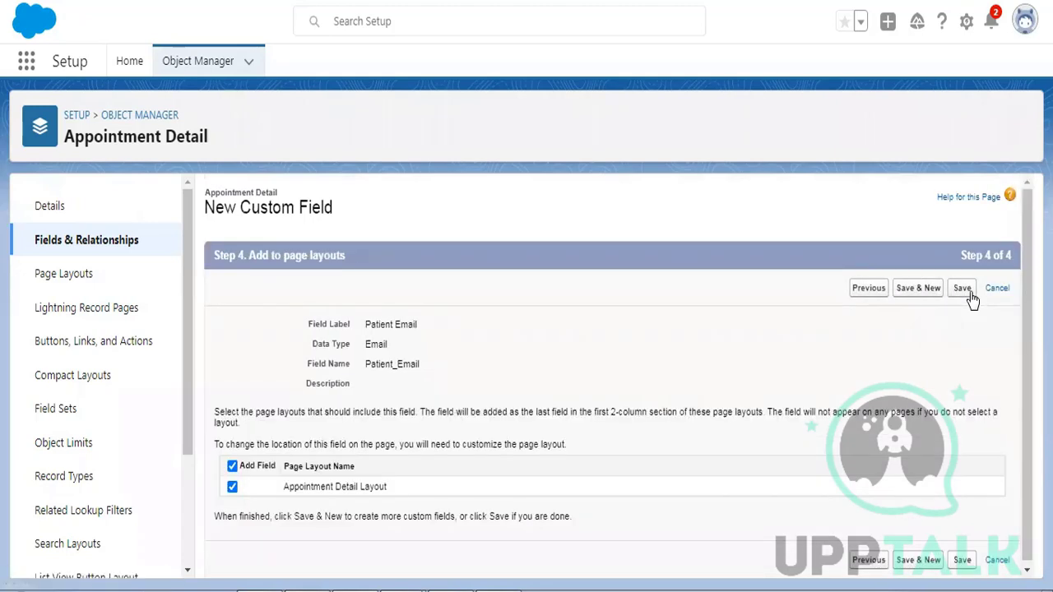
{"action": "left_click", "coordinate": [961, 289]}
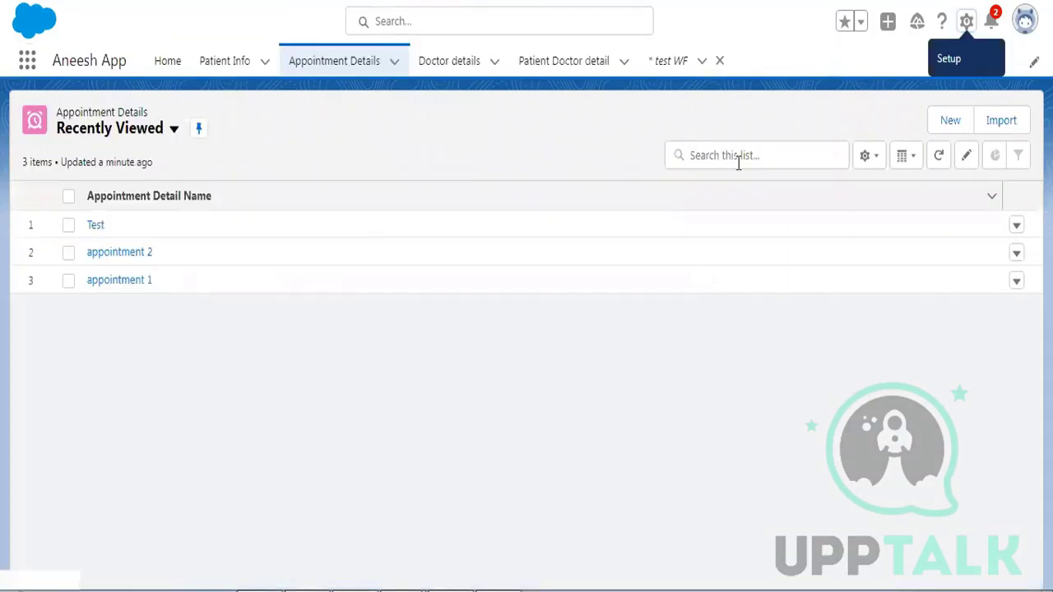
- Bring up the New Appointment Detail form from the Appointment Details list
{"action": "left_click", "coordinate": [944, 122]}
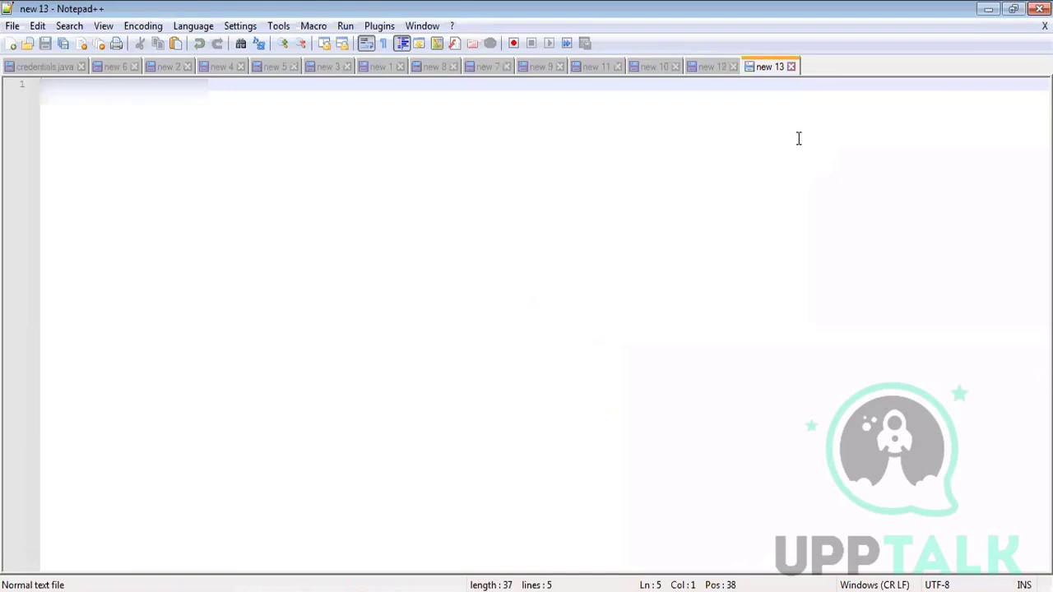
- Replace 'body and content' with the heading 'email template' in new 13, adding blank lines below
{"action": "type", "text": "body "}
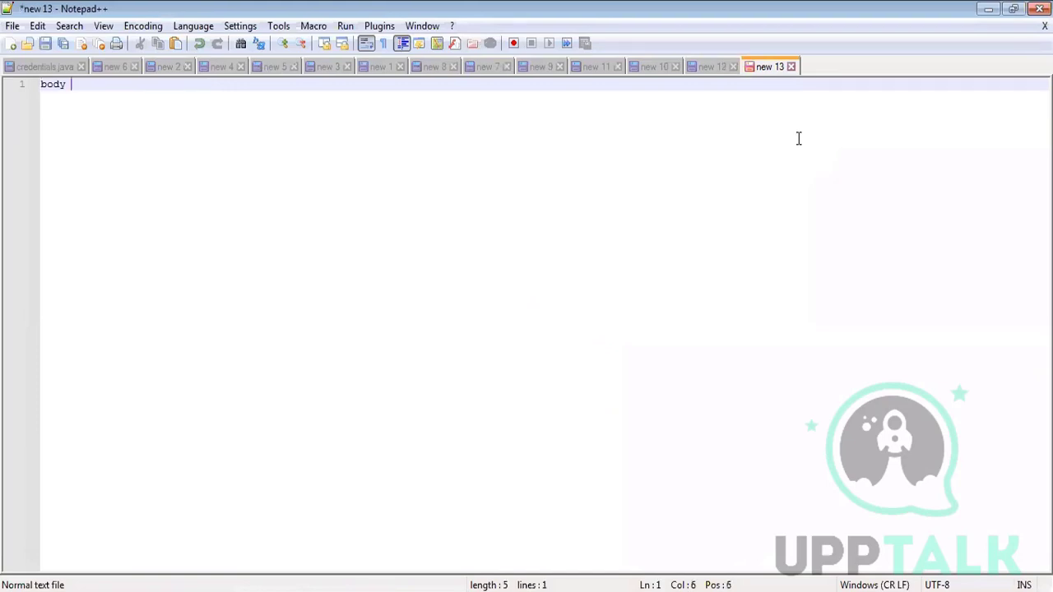
{"action": "type", "text": "and content"}
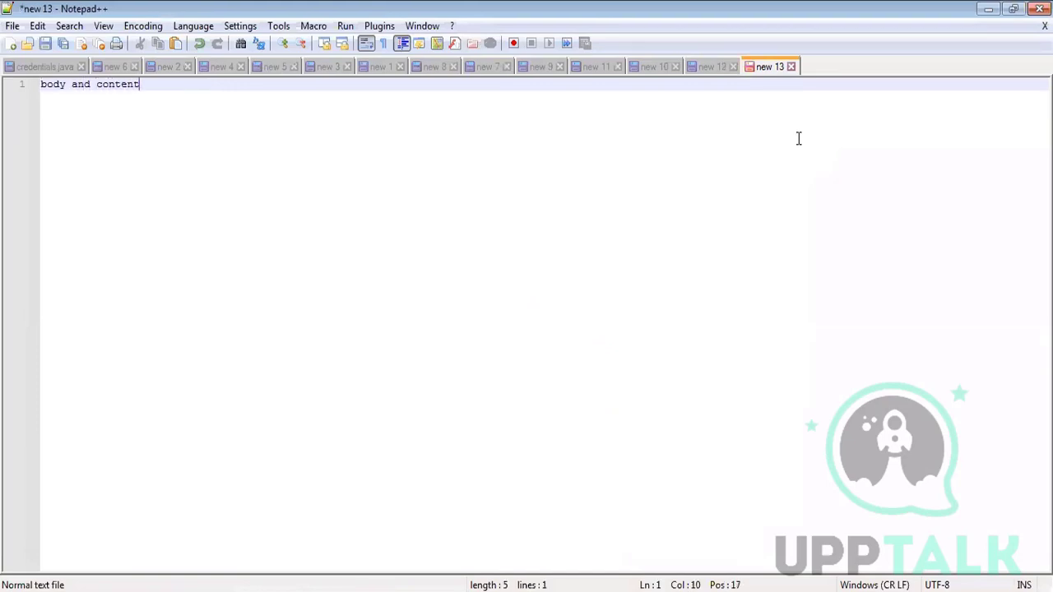
{"action": "key", "text": "Return"}
{"action": "key", "text": "Return"}
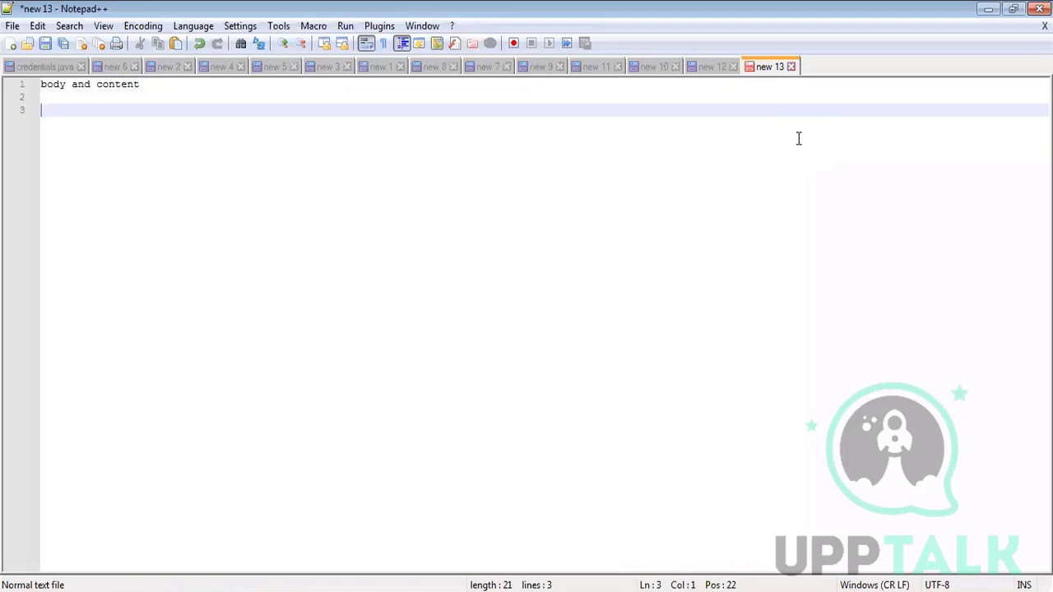
{"action": "key", "text": "ctrl+a"}
{"action": "type", "text": "emai"}
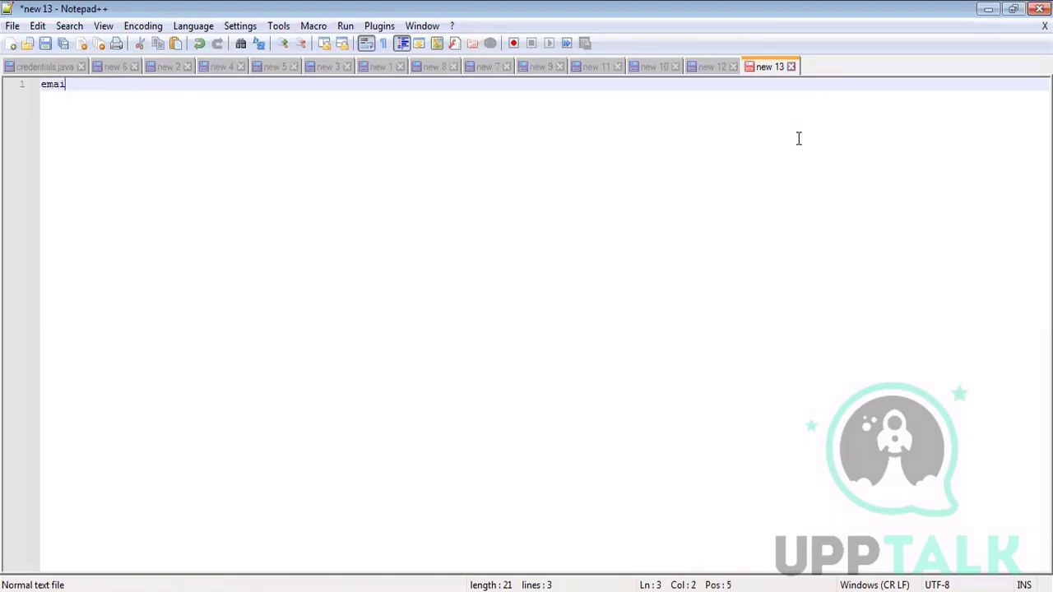
{"action": "type", "text": "l template"}
{"action": "key", "text": "Return"}
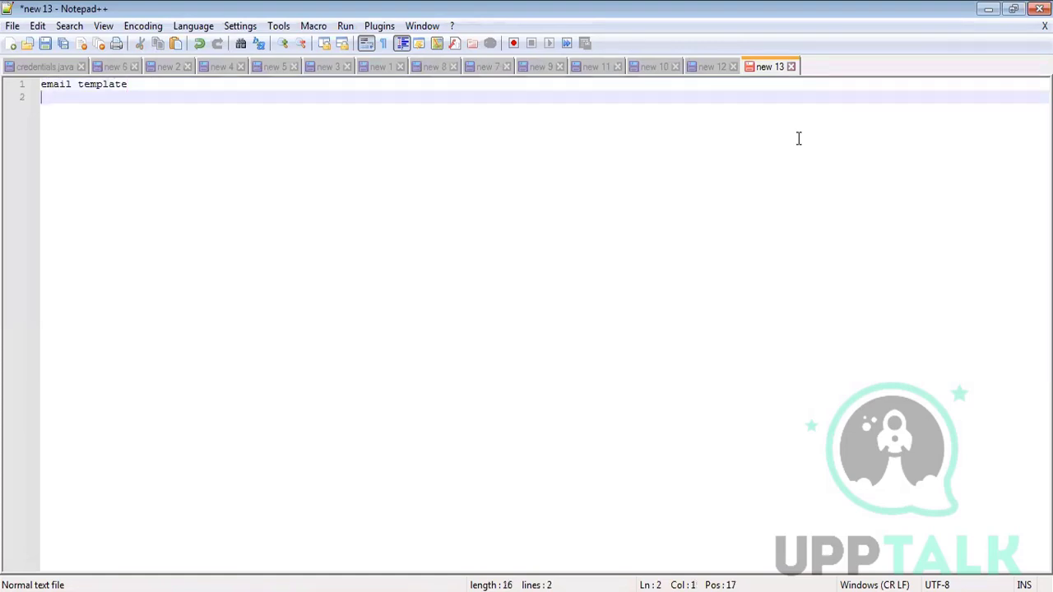
{"action": "key", "text": "Return"}
{"action": "key", "text": "Return"}
{"action": "type", "text": "email"}
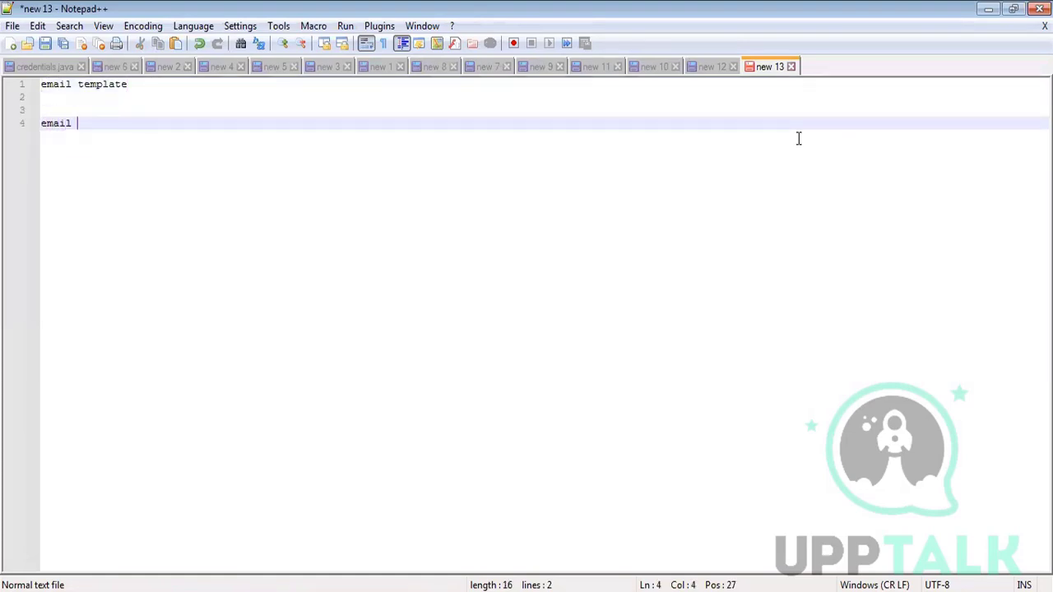
{"action": "key", "text": "BackSpace"}
{"action": "key", "text": "BackSpace"}
{"action": "key", "text": "BackSpace"}
{"action": "key", "text": "BackSpace"}
{"action": "key", "text": "BackSpace"}
{"action": "key", "text": "BackSpace"}
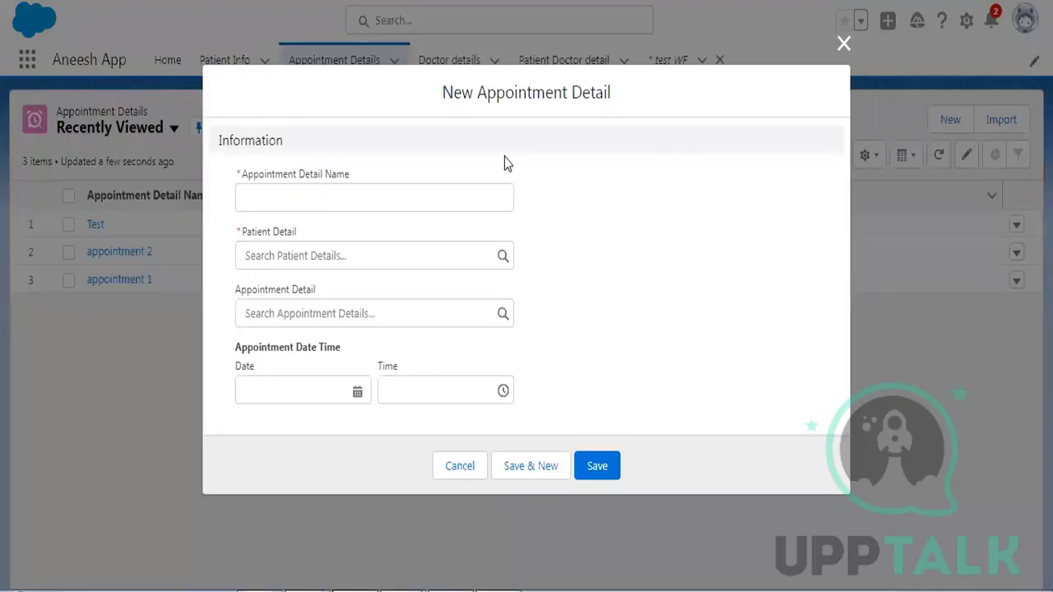
- Cancel the unsaved New Appointment Detail form and go to Setup through the gear menu
{"action": "left_click", "coordinate": [466, 468]}
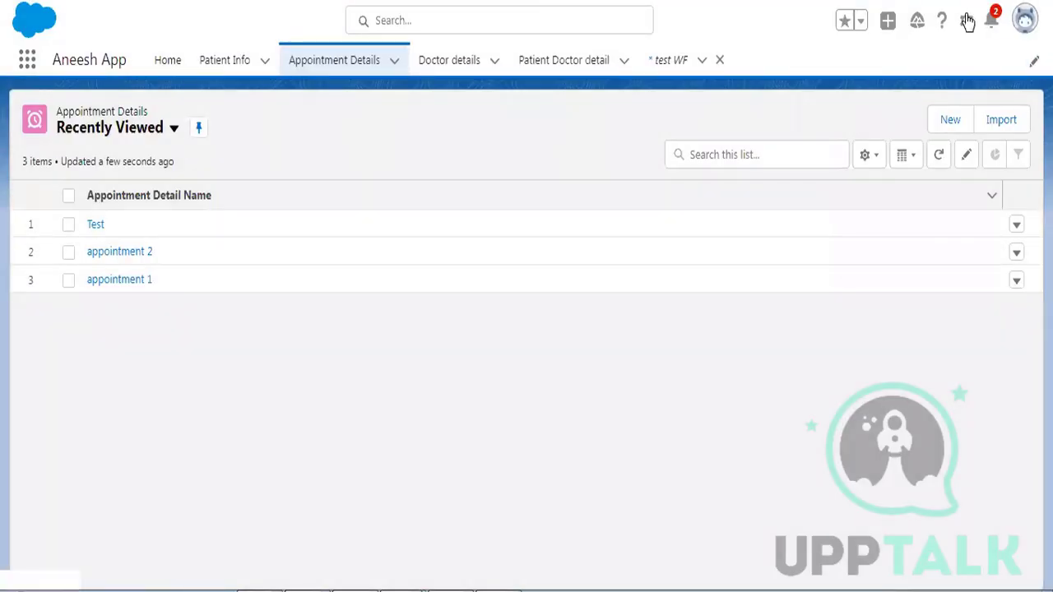
{"action": "left_click", "coordinate": [965, 20]}
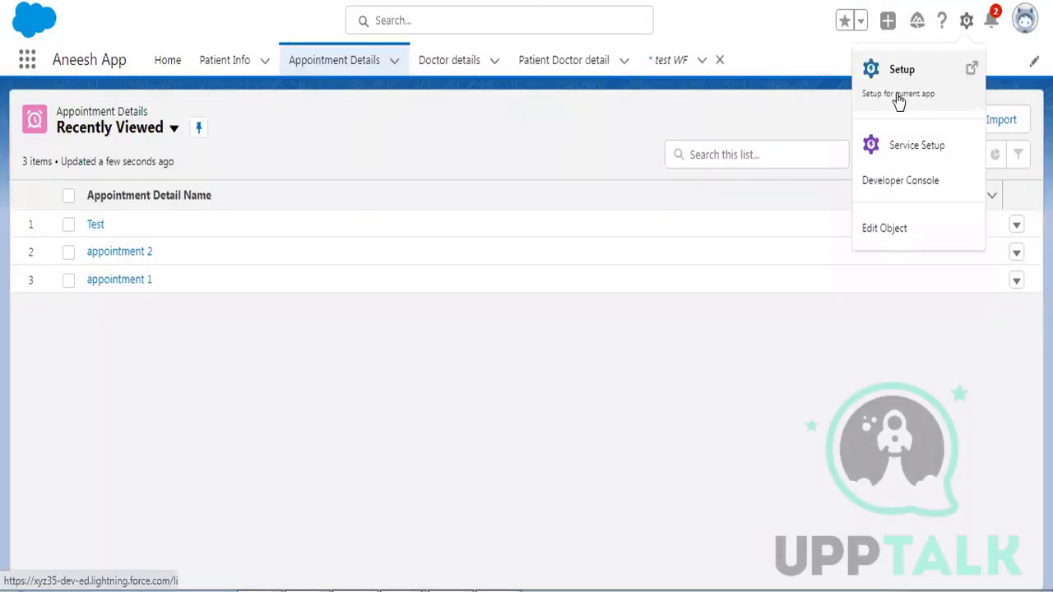
{"action": "left_click", "coordinate": [894, 93]}
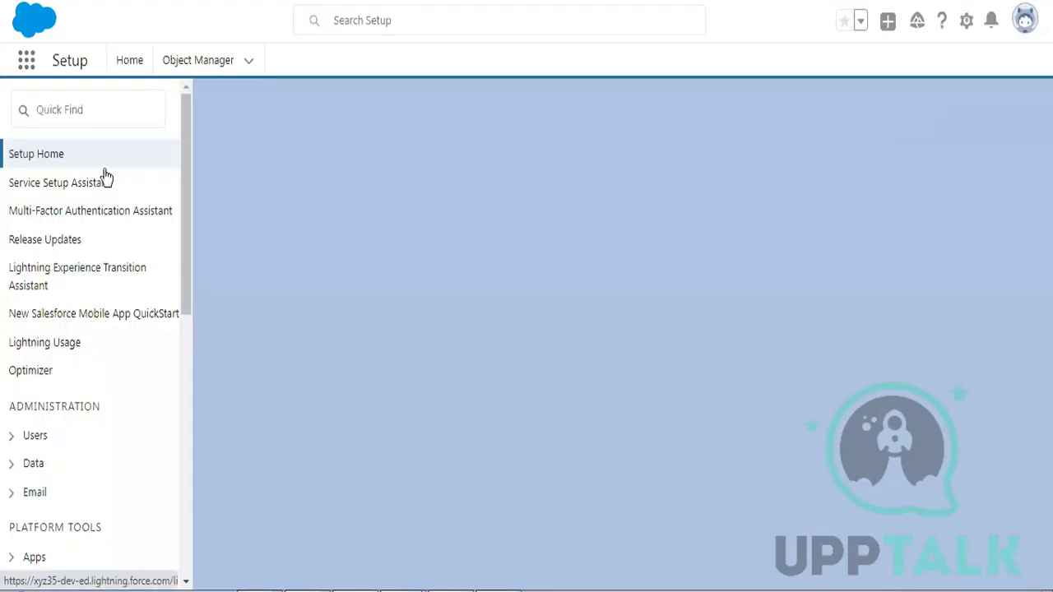
- Look at Email Alerts via Quick Find 'email al', then search 'email tem' for Classic Email Templates
{"action": "left_click", "coordinate": [73, 112]}
{"action": "type", "text": "email al"}
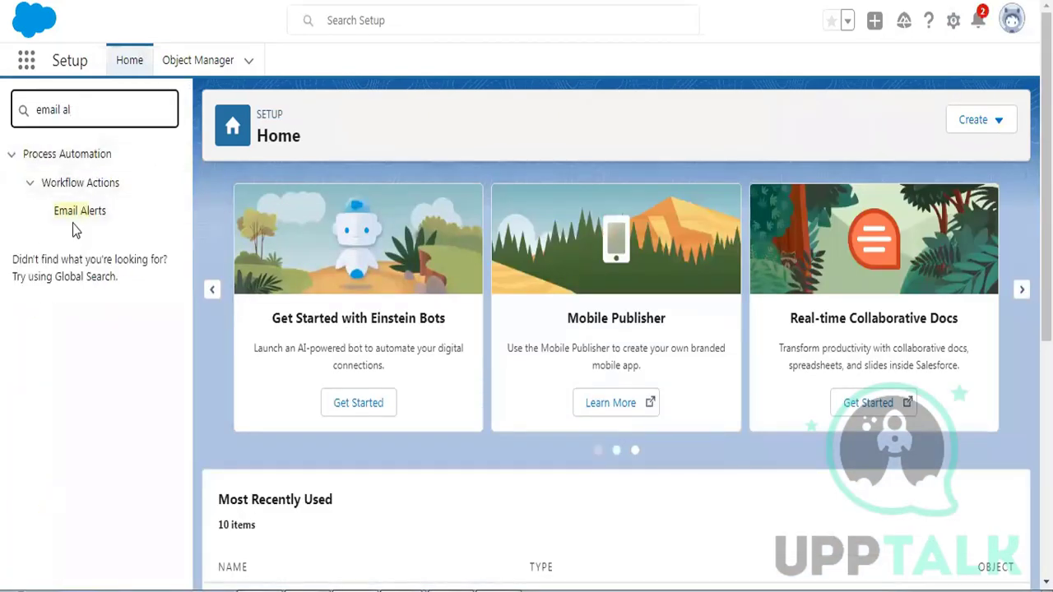
{"action": "left_click", "coordinate": [78, 221]}
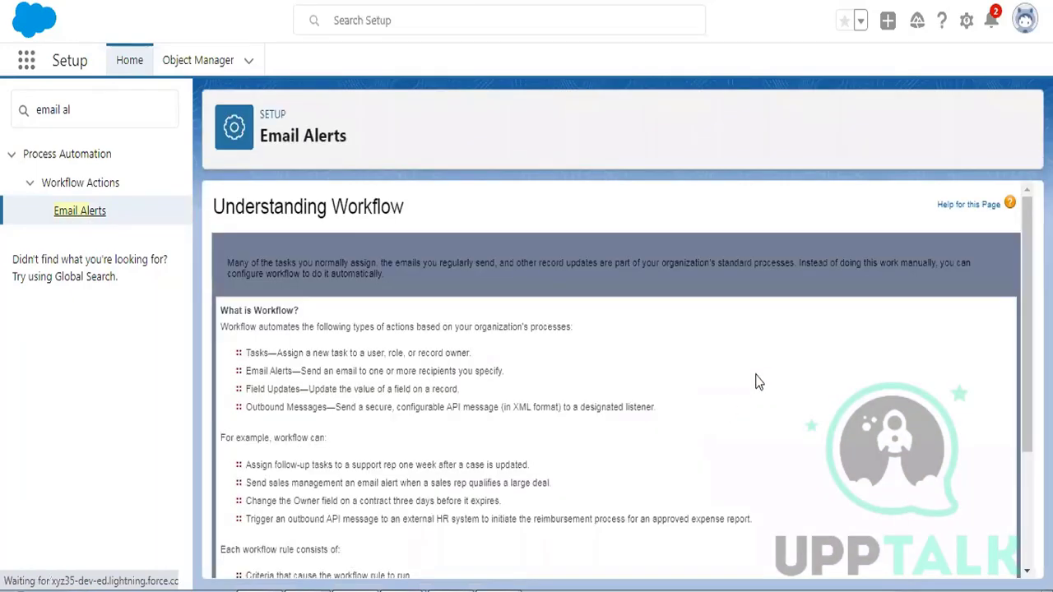
{"action": "scroll", "coordinate": [754, 381], "scroll_direction": "down", "scroll_amount": 3}
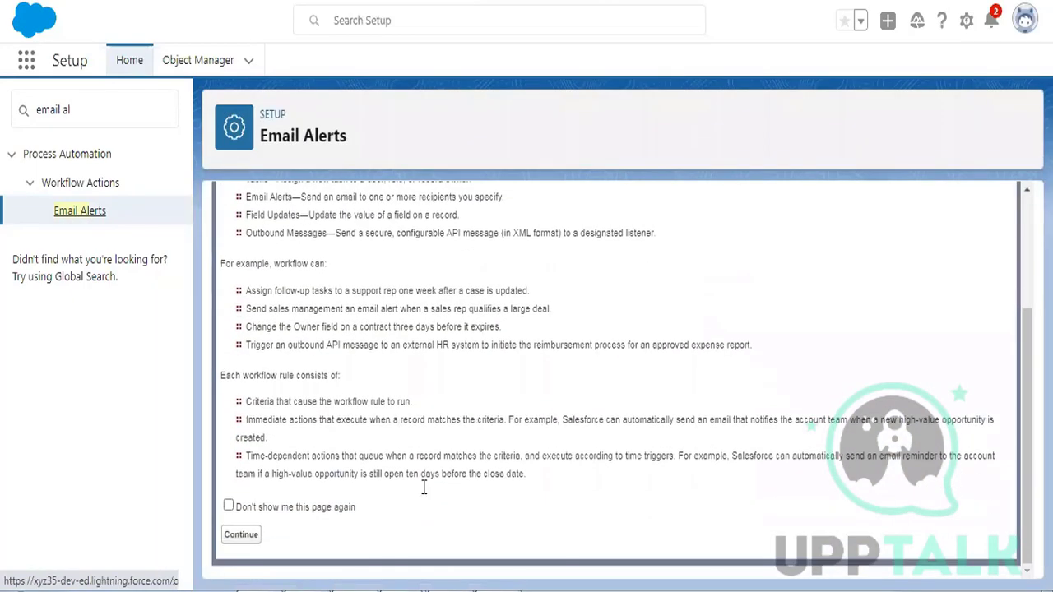
{"action": "left_click", "coordinate": [96, 104]}
{"action": "key", "text": "BackSpace"}
{"action": "key", "text": "BackSpace"}
{"action": "type", "text": "tem"}
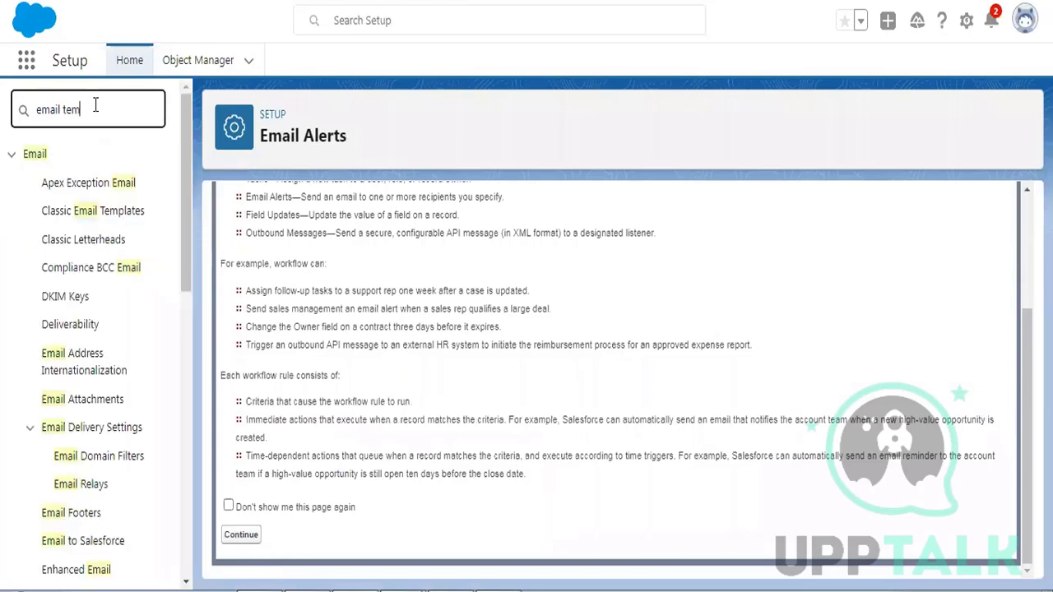
{"action": "left_click", "coordinate": [99, 186]}
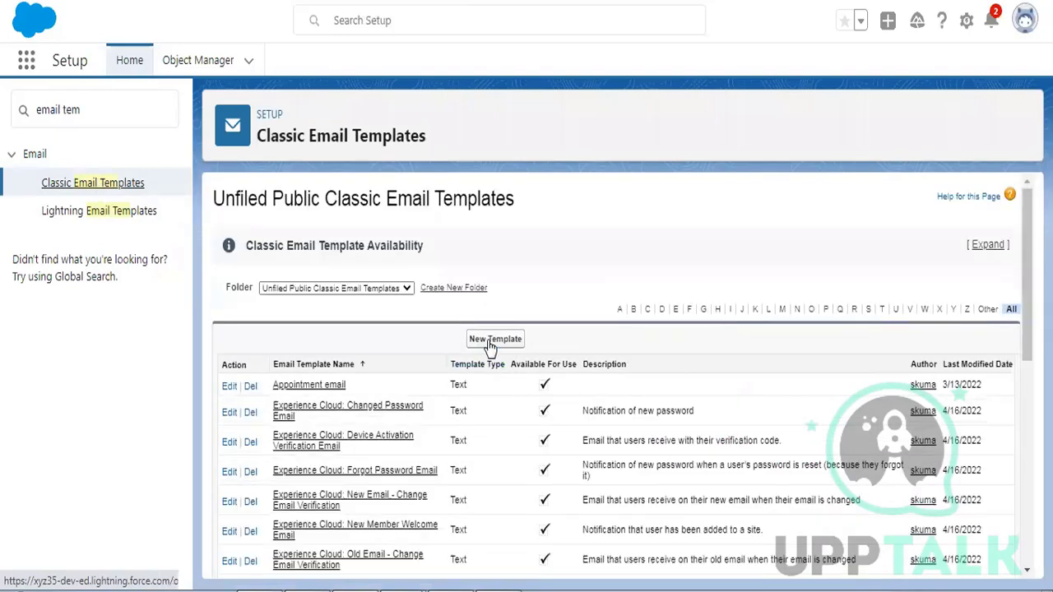
- Start a new classic email template with New Template, keeping the Text type
{"action": "left_click", "coordinate": [489, 342]}
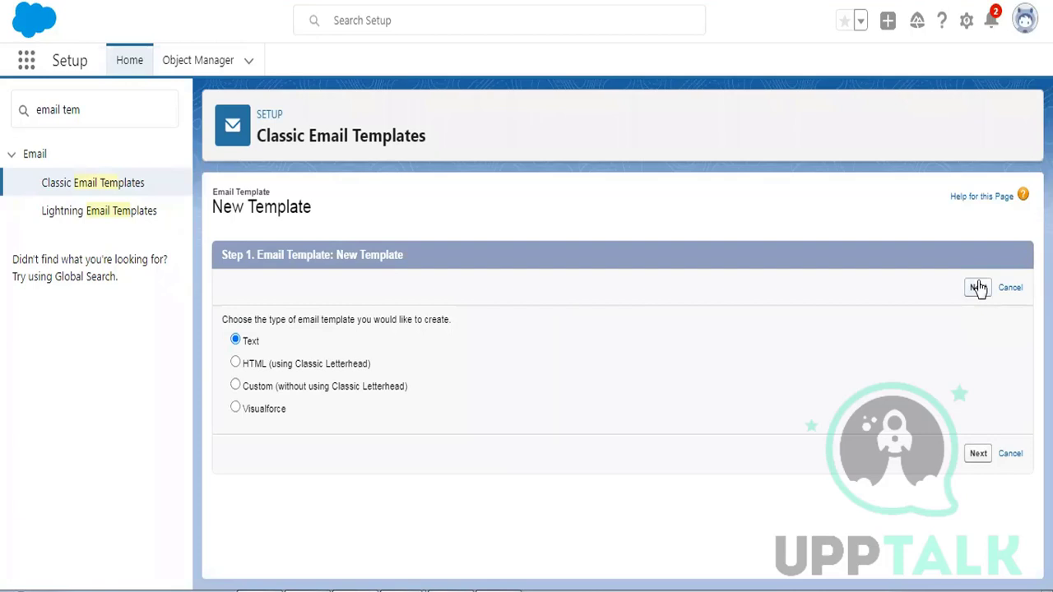
- Make the template Available For Use, named 'Appointment Email template 14 Dec', subject 'An Appointment is created for you'
{"action": "left_click", "coordinate": [977, 288]}
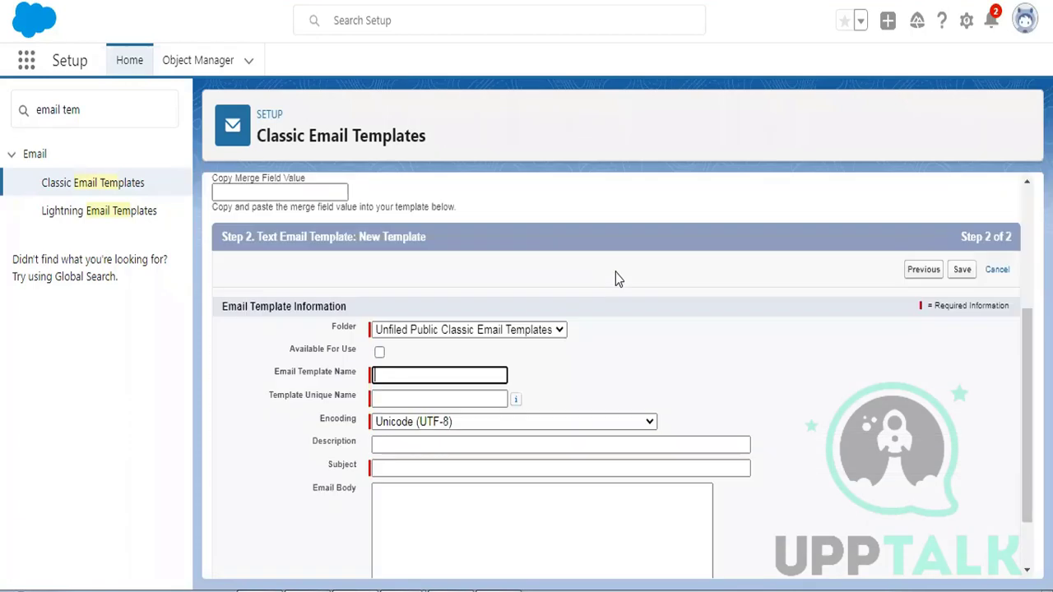
{"action": "scroll", "coordinate": [650, 255], "scroll_direction": "down", "scroll_amount": 1}
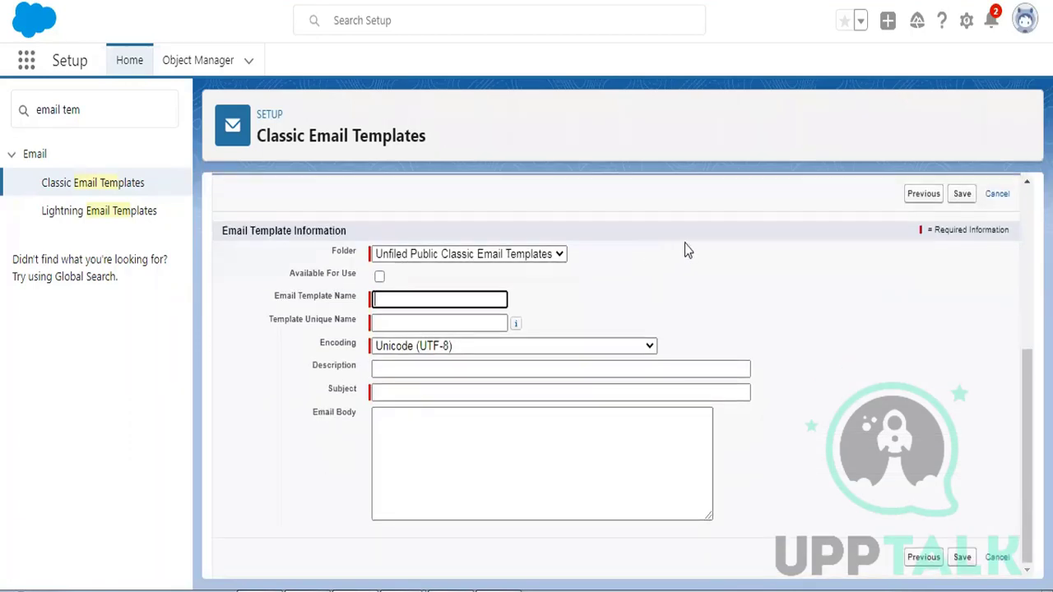
{"action": "left_click", "coordinate": [379, 276]}
{"action": "left_click", "coordinate": [403, 301]}
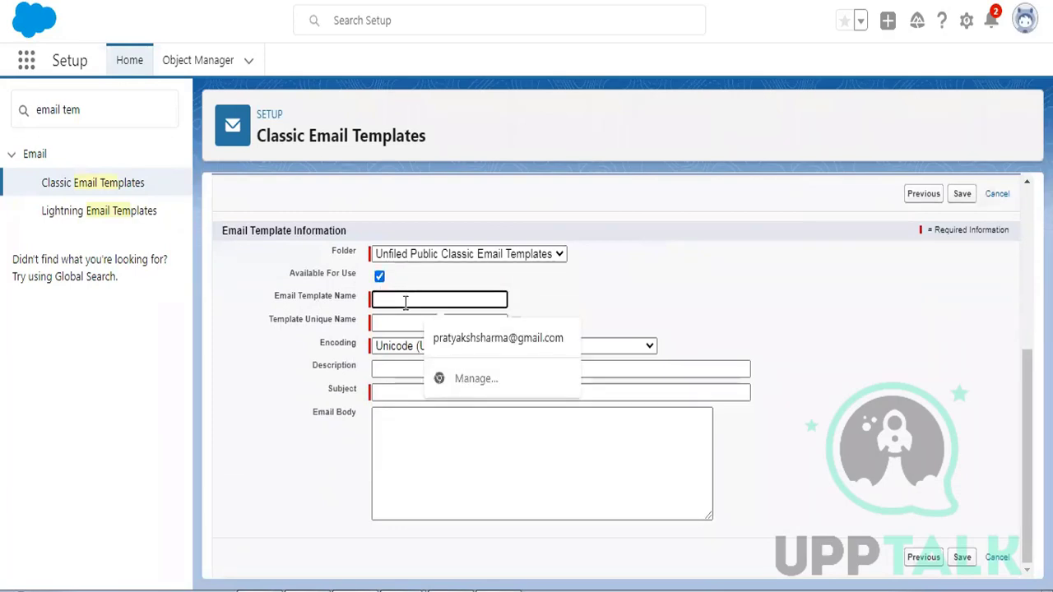
{"action": "type", "text": "Appoin"}
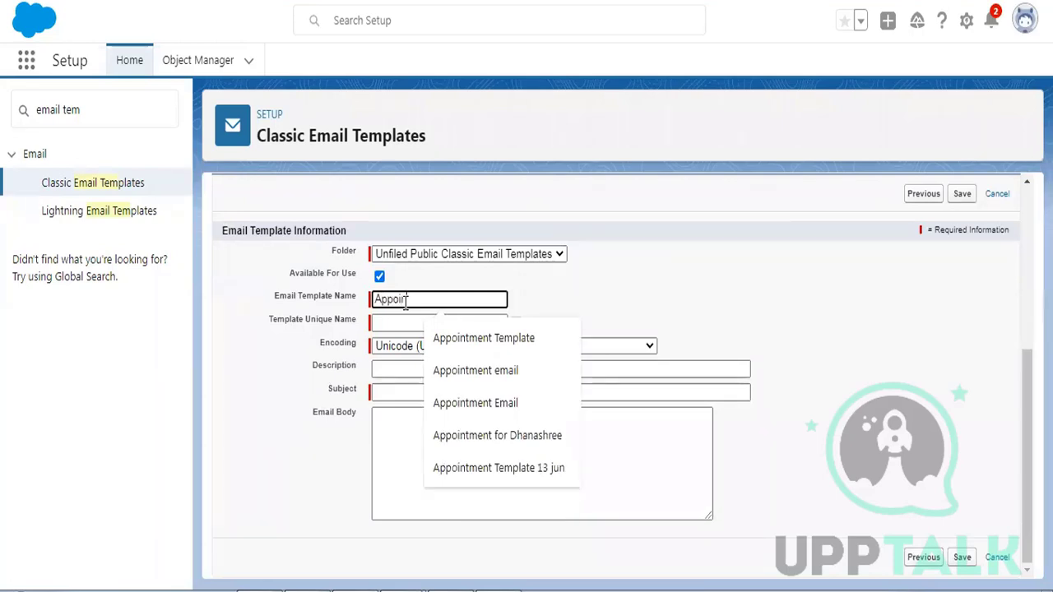
{"action": "type", "text": "tment Em"}
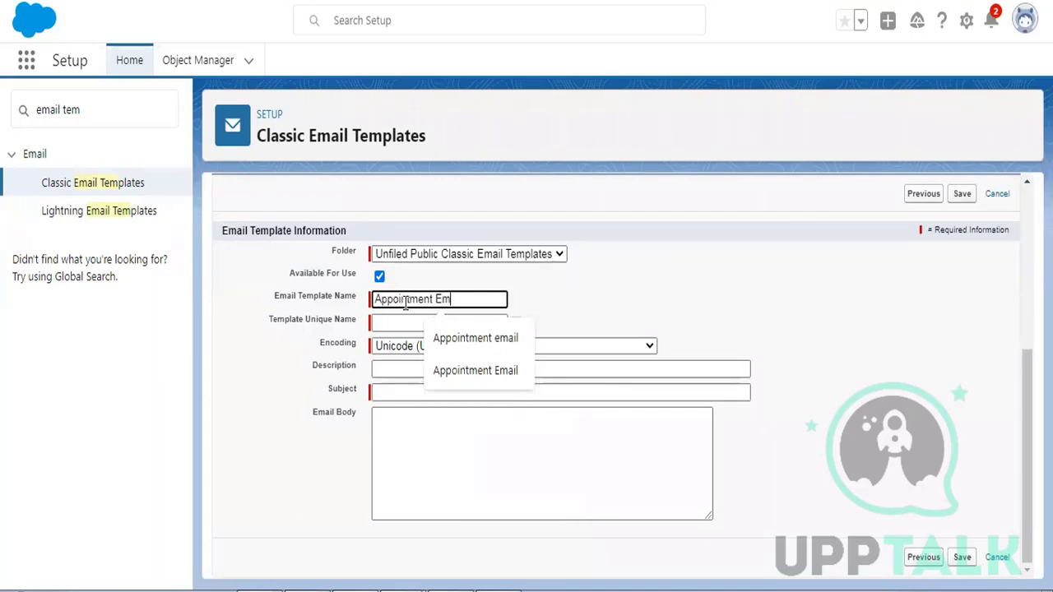
{"action": "type", "text": "ail t"}
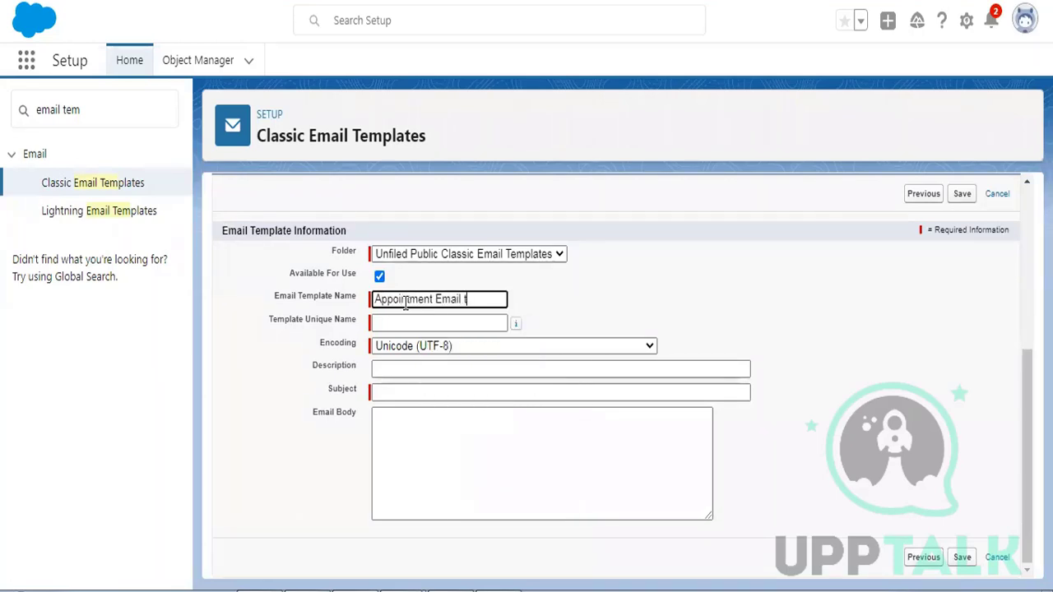
{"action": "type", "text": "emplate"}
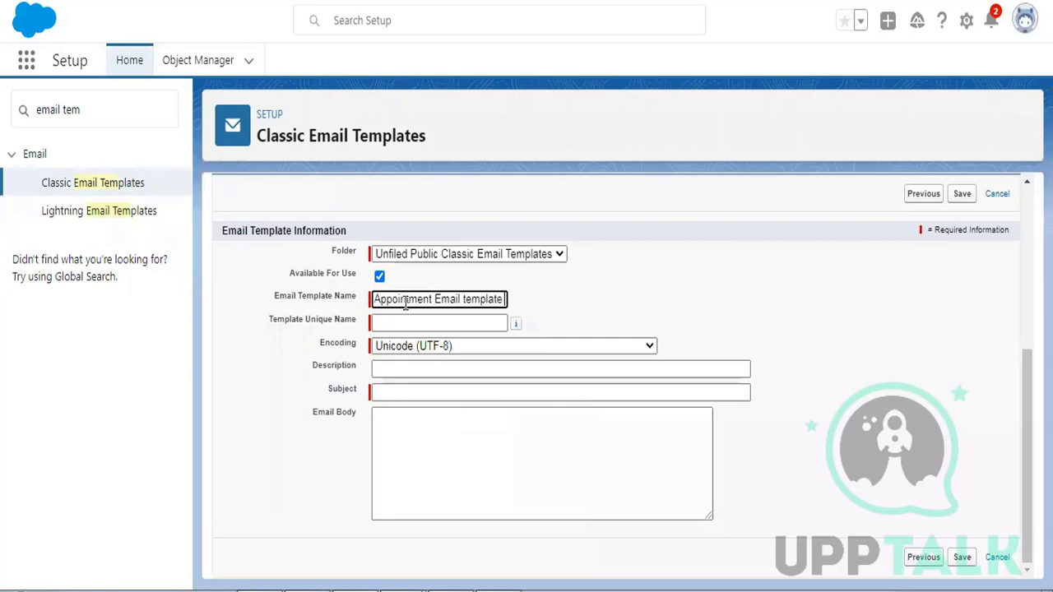
{"action": "type", "text": " 14 Dec"}
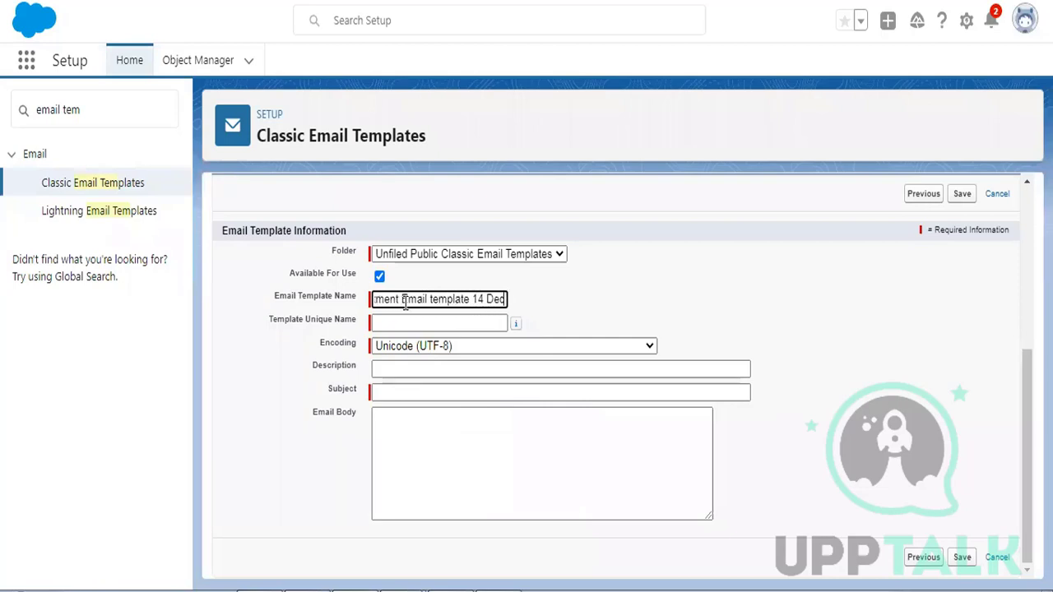
{"action": "key", "text": "Tab"}
{"action": "left_click", "coordinate": [400, 393]}
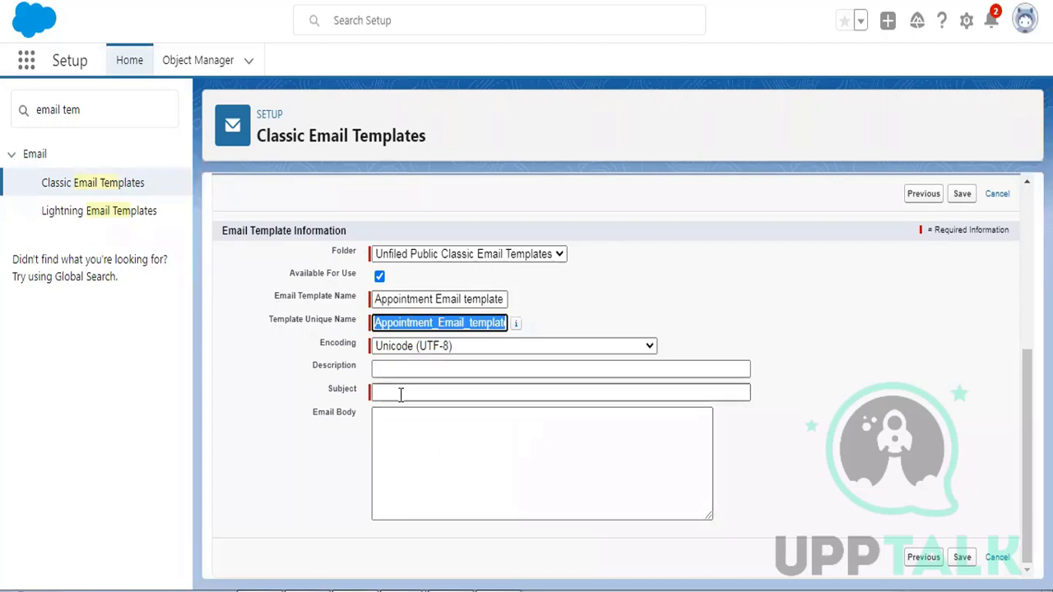
{"action": "type", "text": "An"}
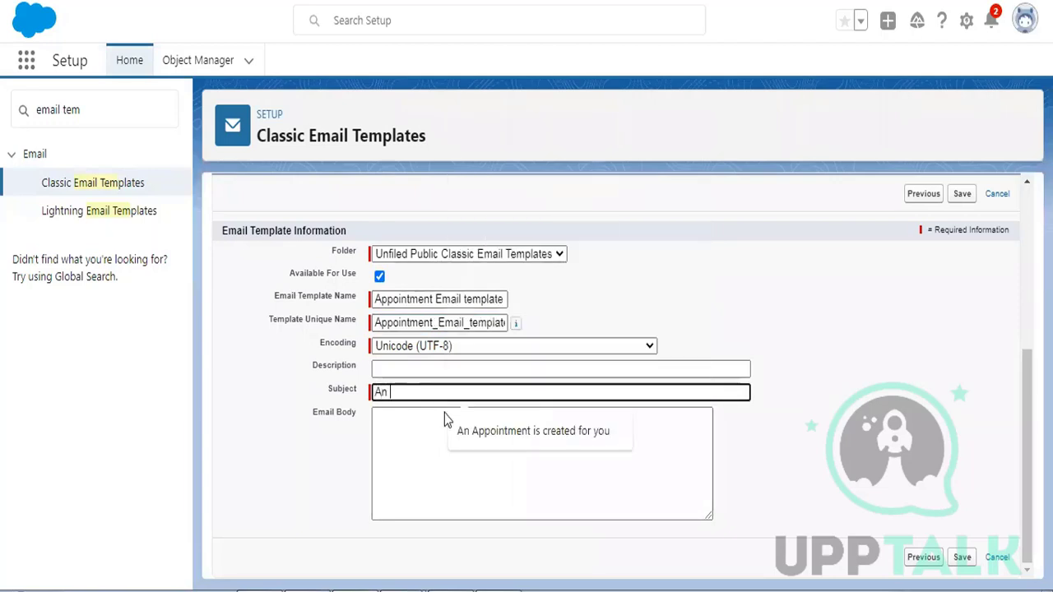
{"action": "left_click", "coordinate": [508, 436]}
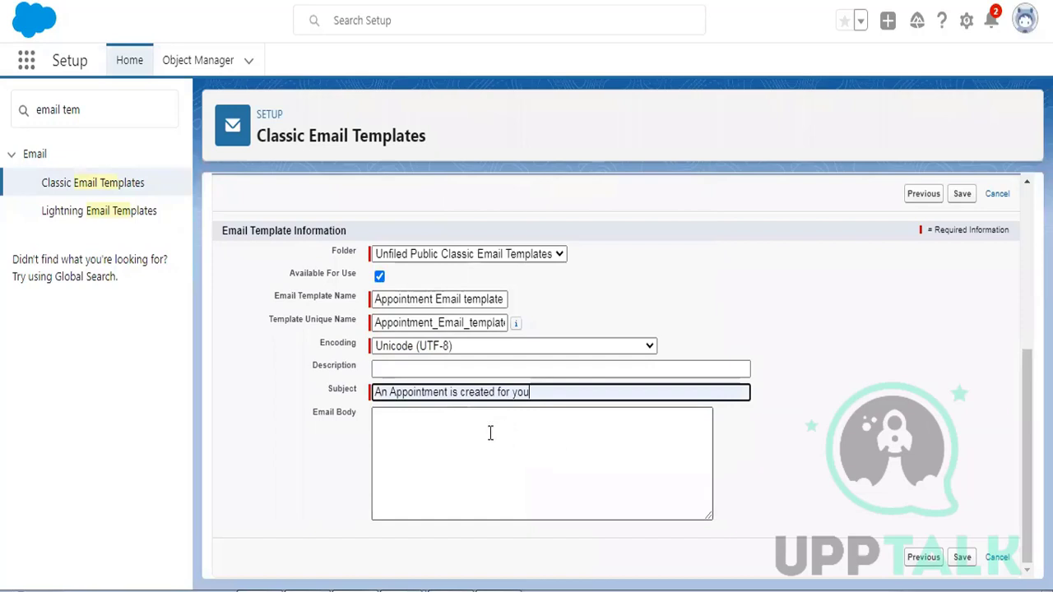
{"action": "left_click", "coordinate": [490, 434]}
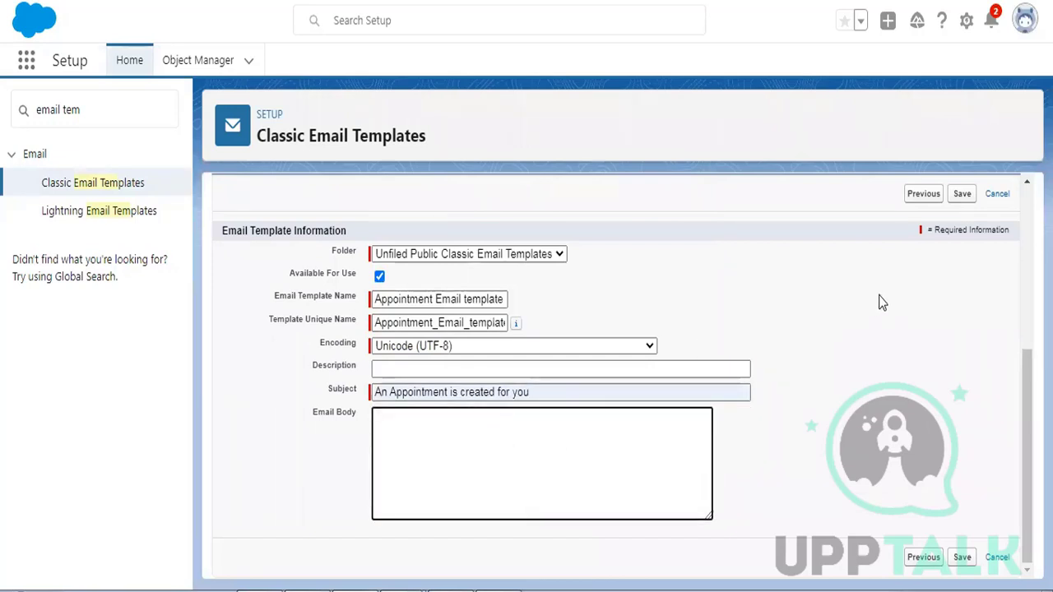
- Write the body lines 'Hi' and 'An appointment is created for you at', dropping the partial '{pat' text
{"action": "type", "text": "Hi {pat"}
{"action": "key", "text": "BackSpace"}
{"action": "key", "text": "BackSpace"}
{"action": "key", "text": "BackSpace"}
{"action": "type", "text": "An appointment is c"}
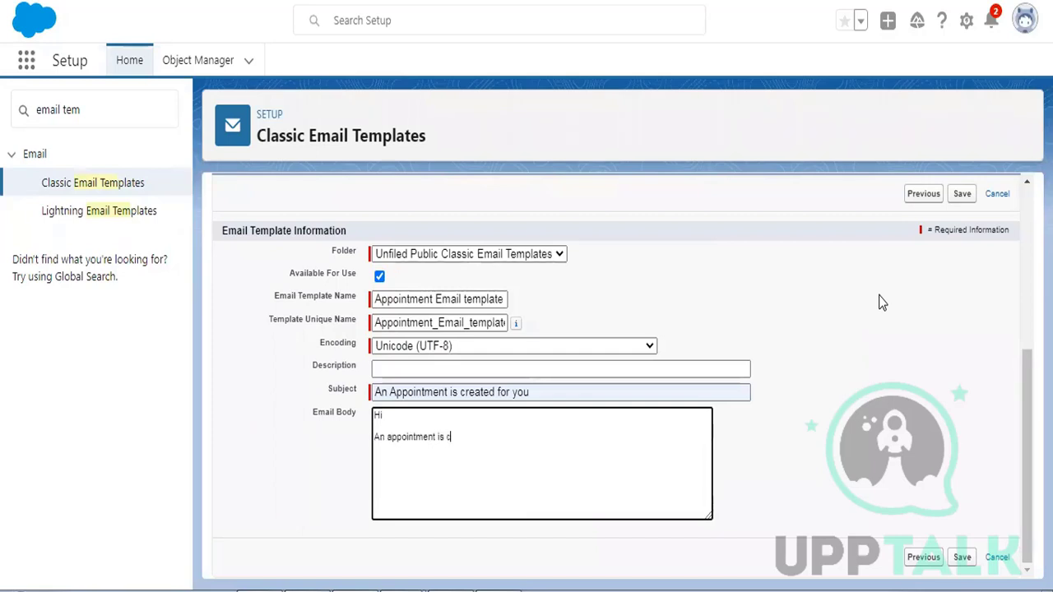
{"action": "type", "text": "reated for you at"}
{"action": "scroll", "coordinate": [830, 368], "scroll_direction": "up", "scroll_amount": 1}
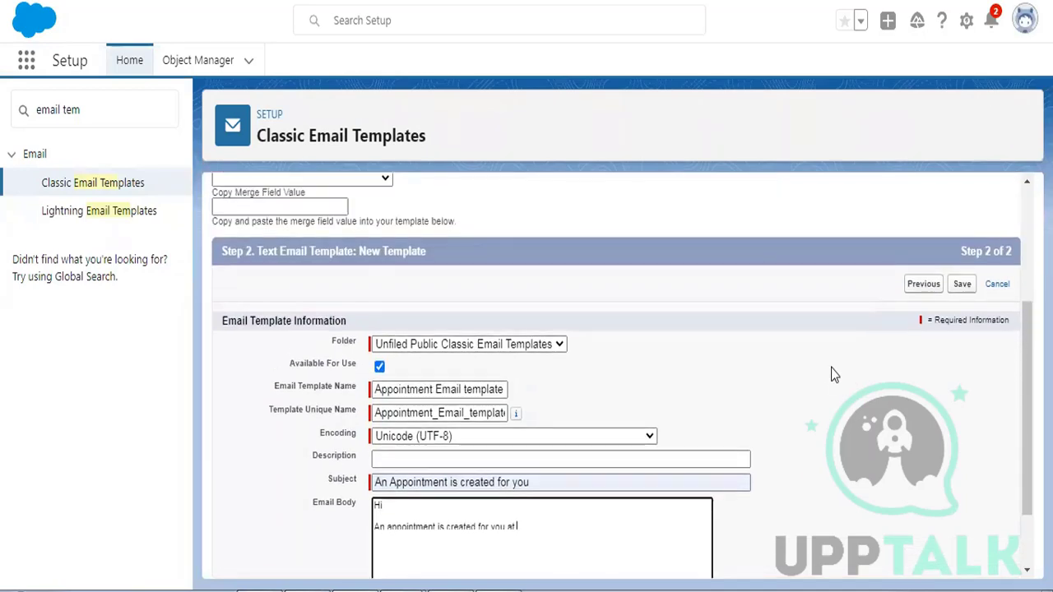
{"action": "scroll", "coordinate": [780, 367], "scroll_direction": "down", "scroll_amount": 1}
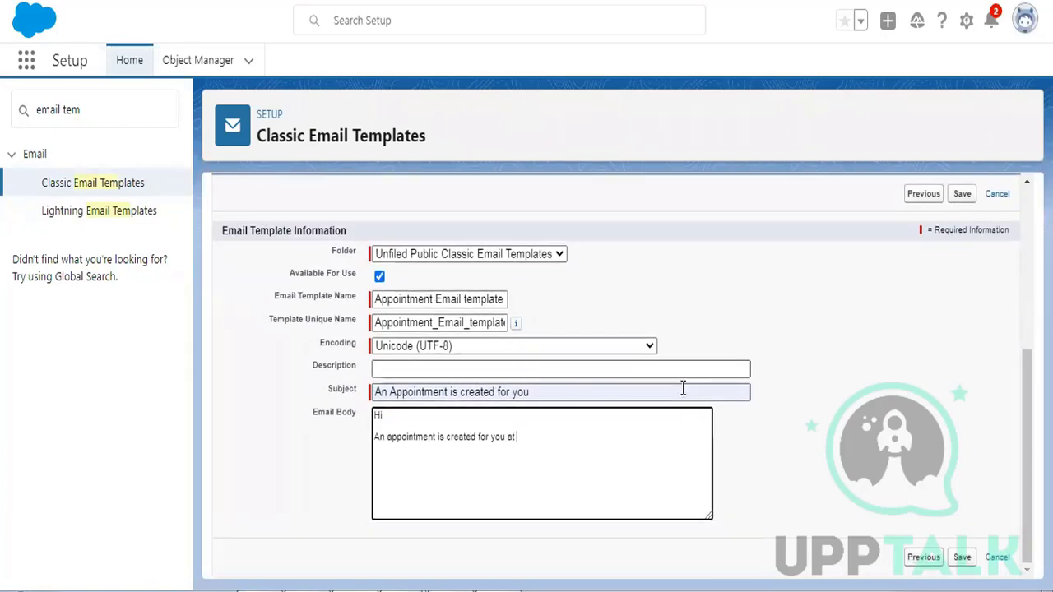
{"action": "left_click", "coordinate": [407, 416]}
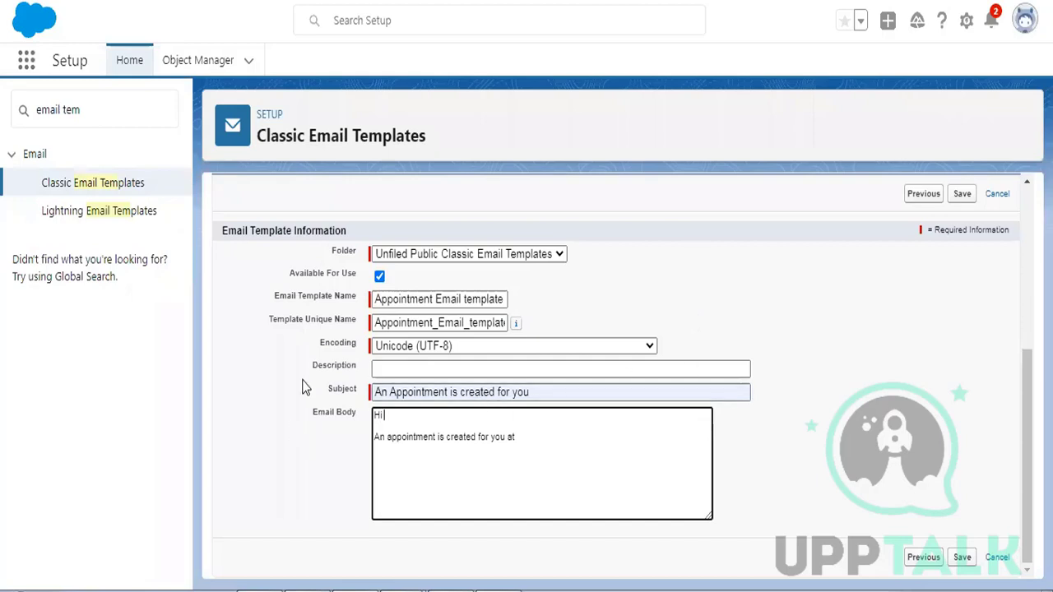
{"action": "scroll", "coordinate": [305, 346], "scroll_direction": "up", "scroll_amount": 1}
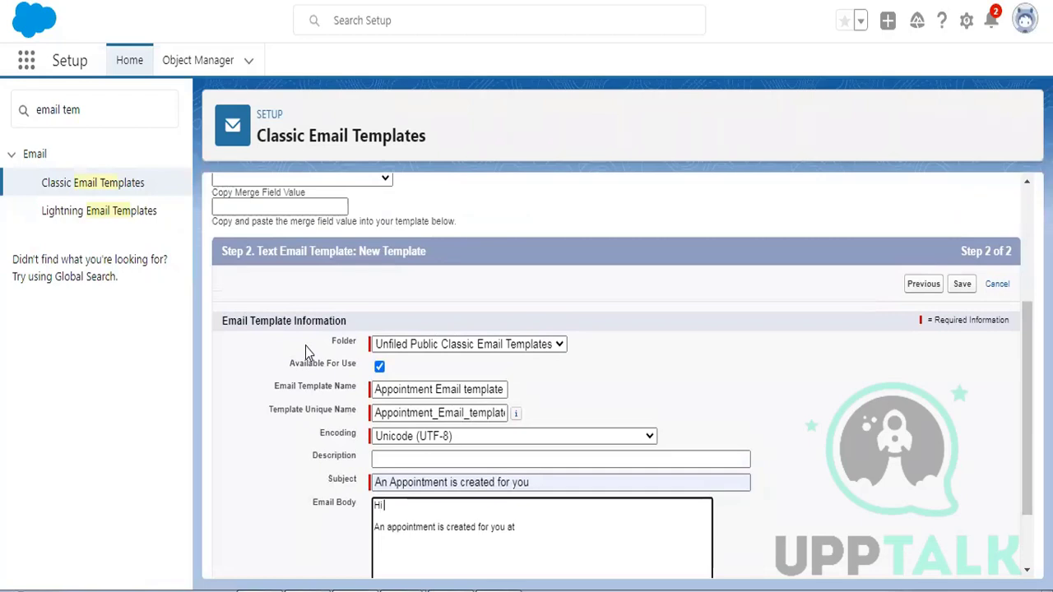
{"action": "double_click", "coordinate": [390, 505]}
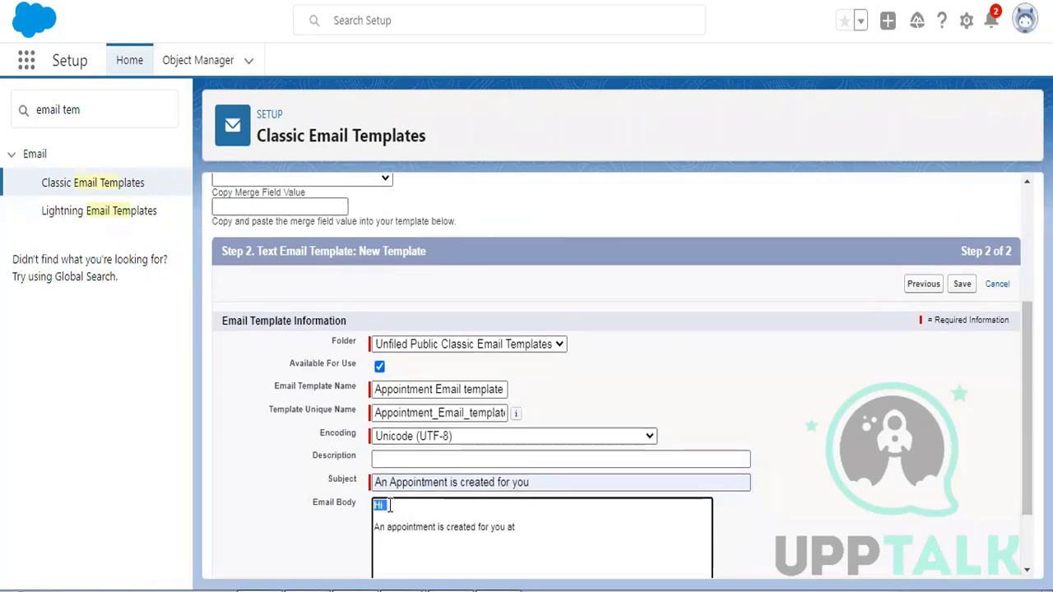
{"action": "left_click", "coordinate": [383, 507]}
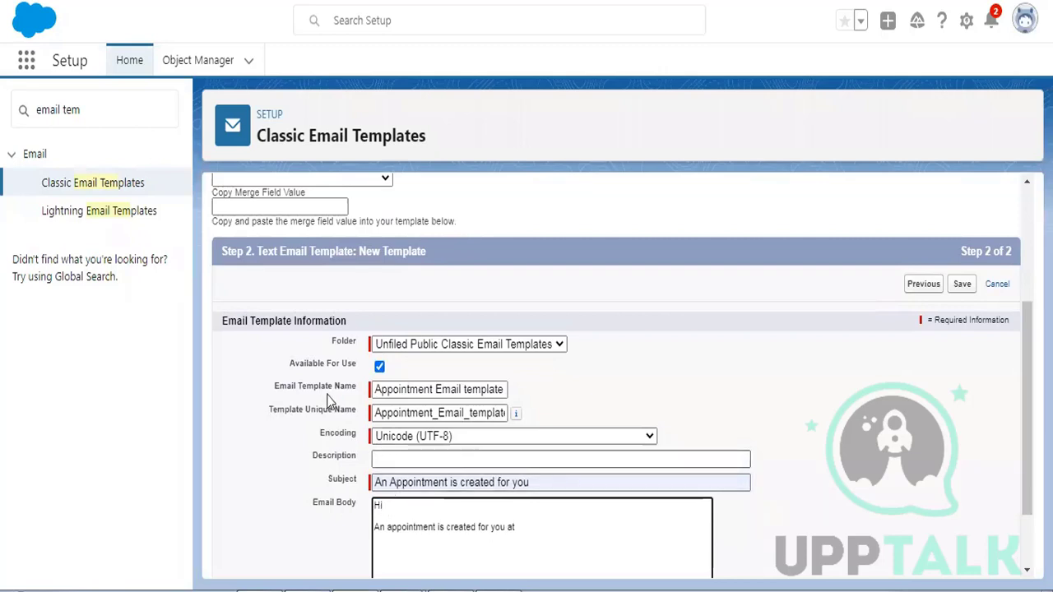
{"action": "scroll", "coordinate": [325, 329], "scroll_direction": "up", "scroll_amount": 1}
- Choose the Patient Detail Fields field type and the Patient Detail Name merge field
{"action": "left_click", "coordinate": [271, 239]}
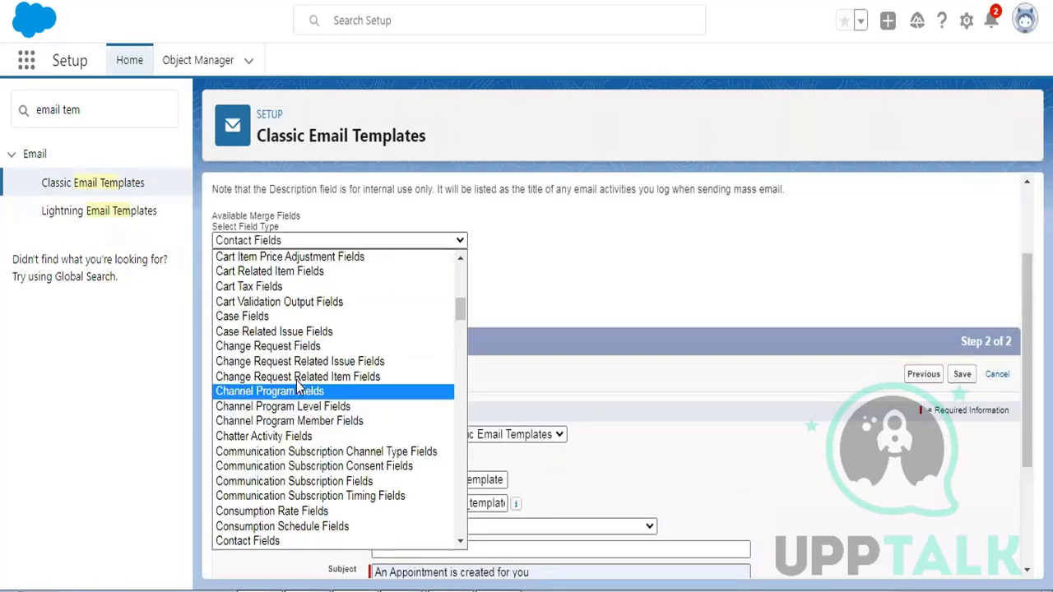
{"action": "scroll", "coordinate": [300, 384], "scroll_direction": "down", "scroll_amount": 4}
{"action": "scroll", "coordinate": [298, 382], "scroll_direction": "down", "scroll_amount": 15}
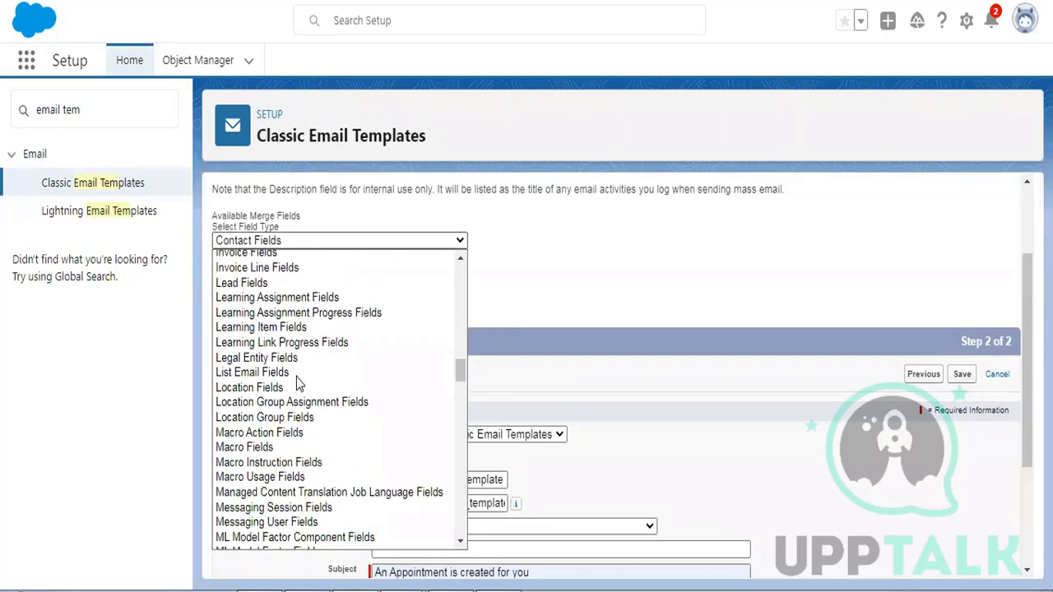
{"action": "scroll", "coordinate": [296, 377], "scroll_direction": "down", "scroll_amount": 8}
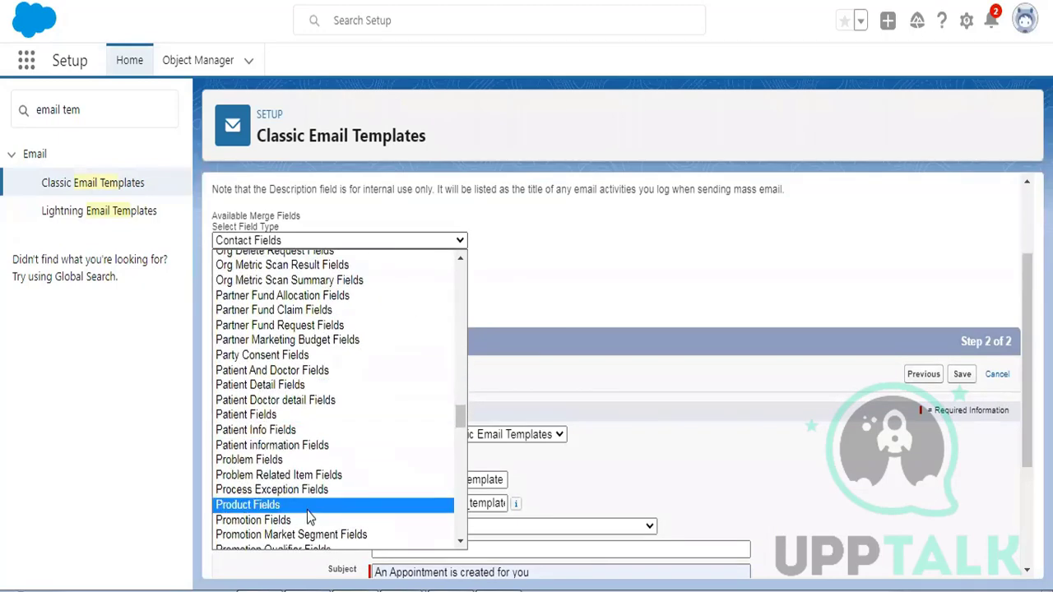
{"action": "left_click", "coordinate": [263, 384]}
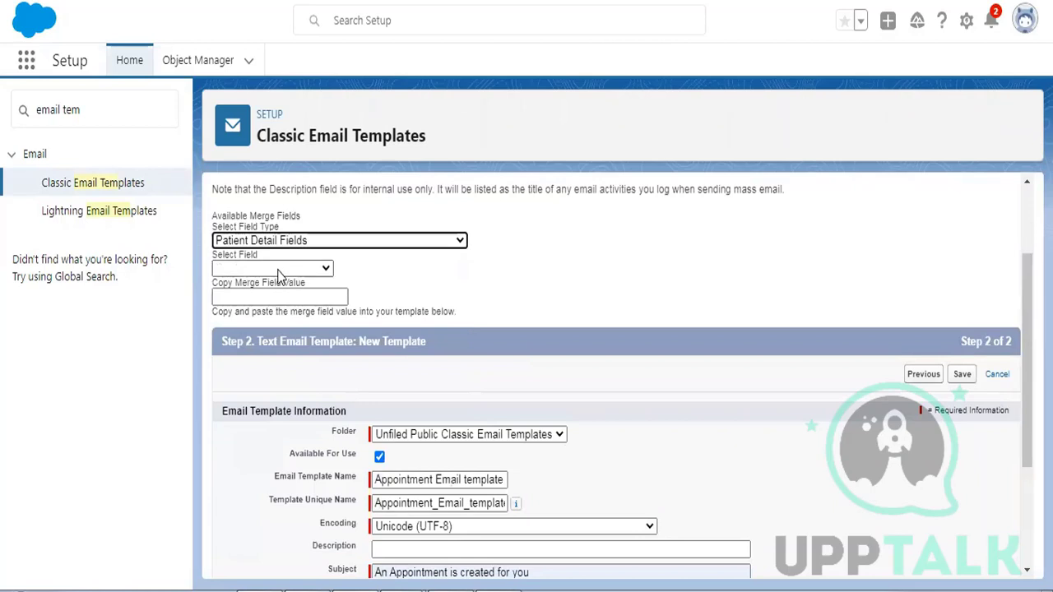
{"action": "left_click", "coordinate": [280, 269]}
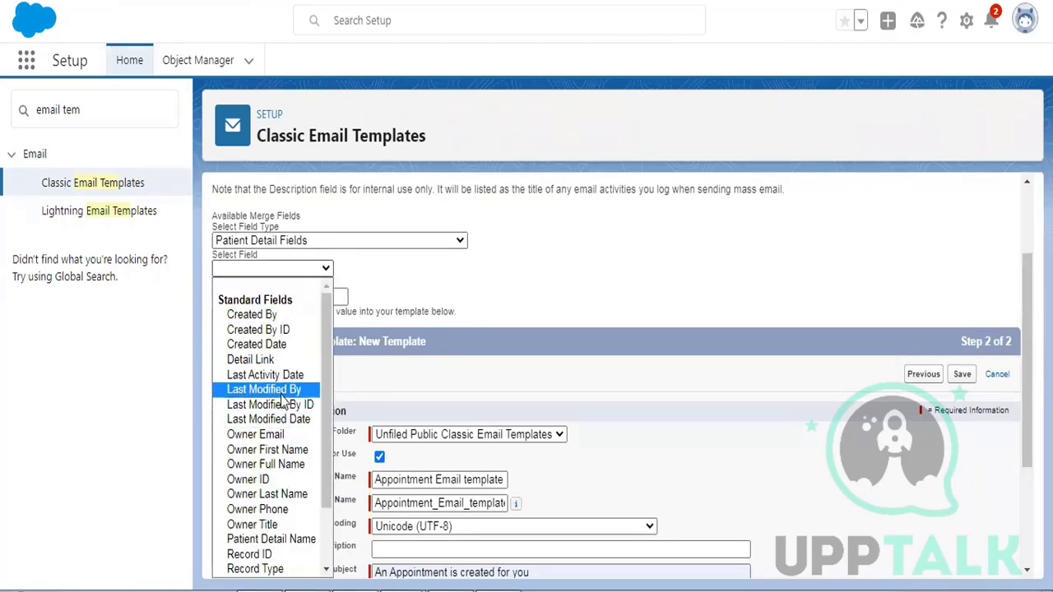
{"action": "scroll", "coordinate": [284, 401], "scroll_direction": "down", "scroll_amount": 2}
{"action": "left_click", "coordinate": [293, 463]}
{"action": "key", "text": "ctrl+c"}
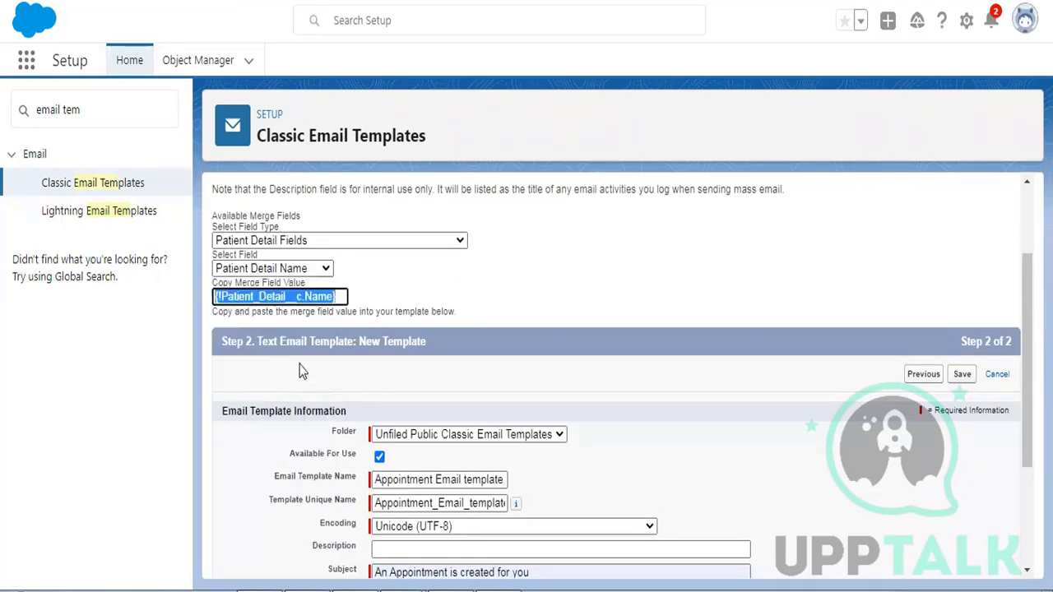
{"action": "scroll", "coordinate": [306, 346], "scroll_direction": "down", "scroll_amount": 3}
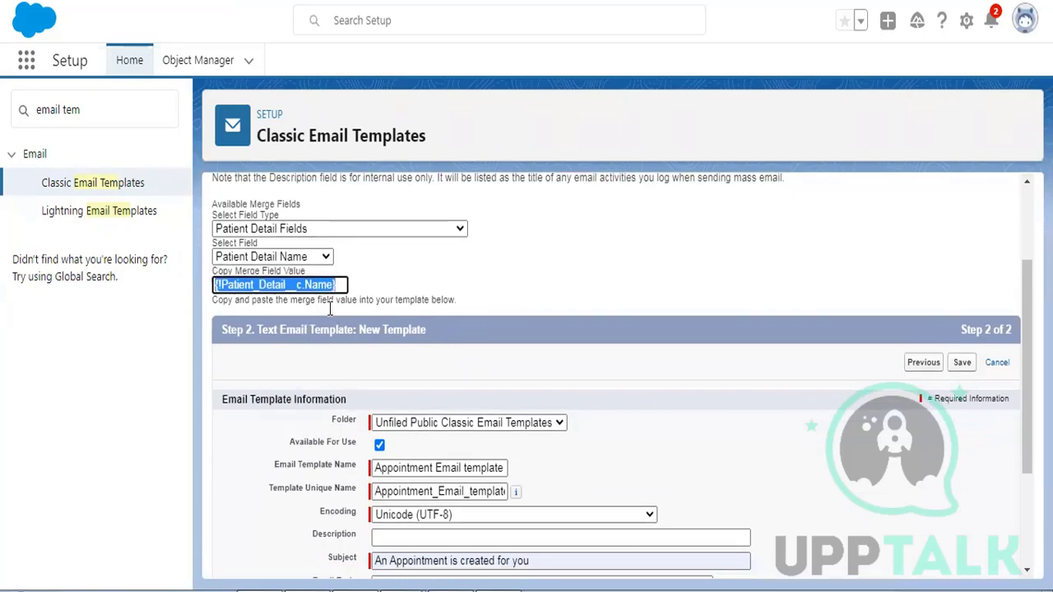
- Paste {!Patient_Detail__c.Name} right after "Hi" in the email body
{"action": "left_click", "coordinate": [412, 421]}
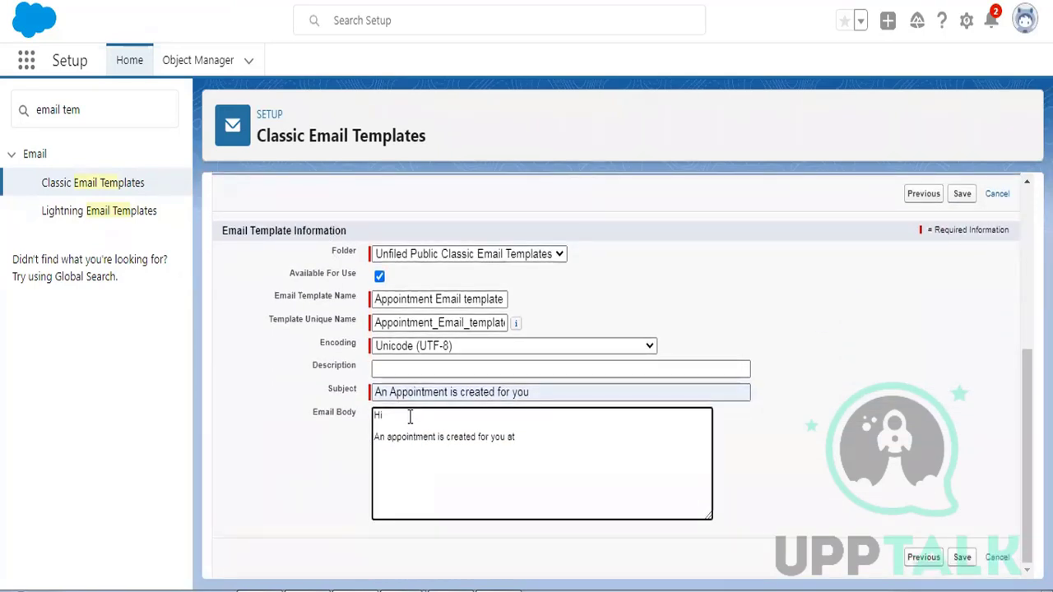
{"action": "key", "text": "ctrl+v"}
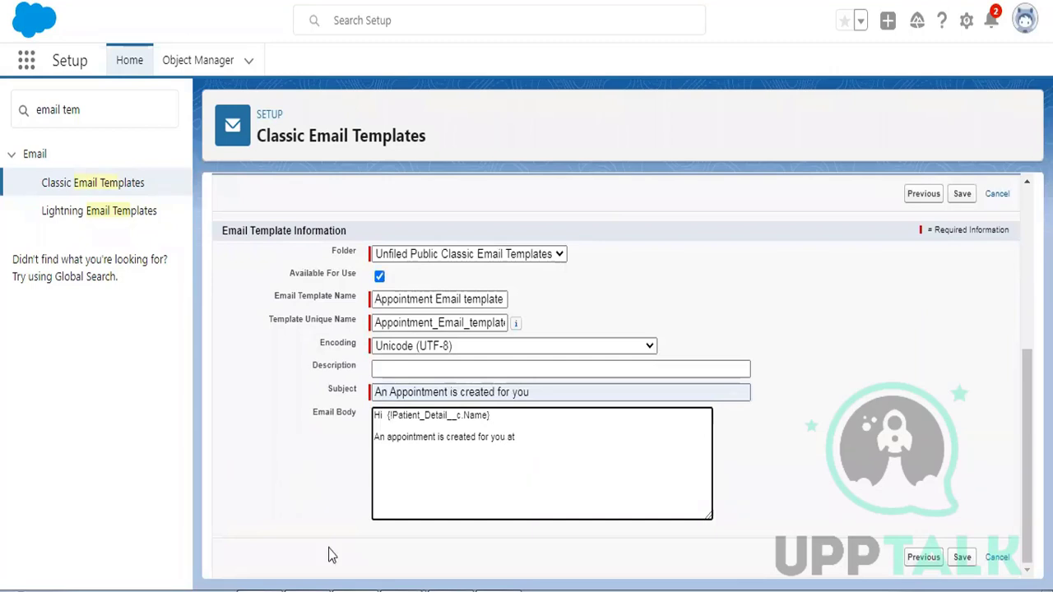
{"action": "type", "text": "t"}
{"action": "scroll", "coordinate": [270, 371], "scroll_direction": "up", "scroll_amount": 1}
{"action": "scroll", "coordinate": [270, 371], "scroll_direction": "up", "scroll_amount": 1}
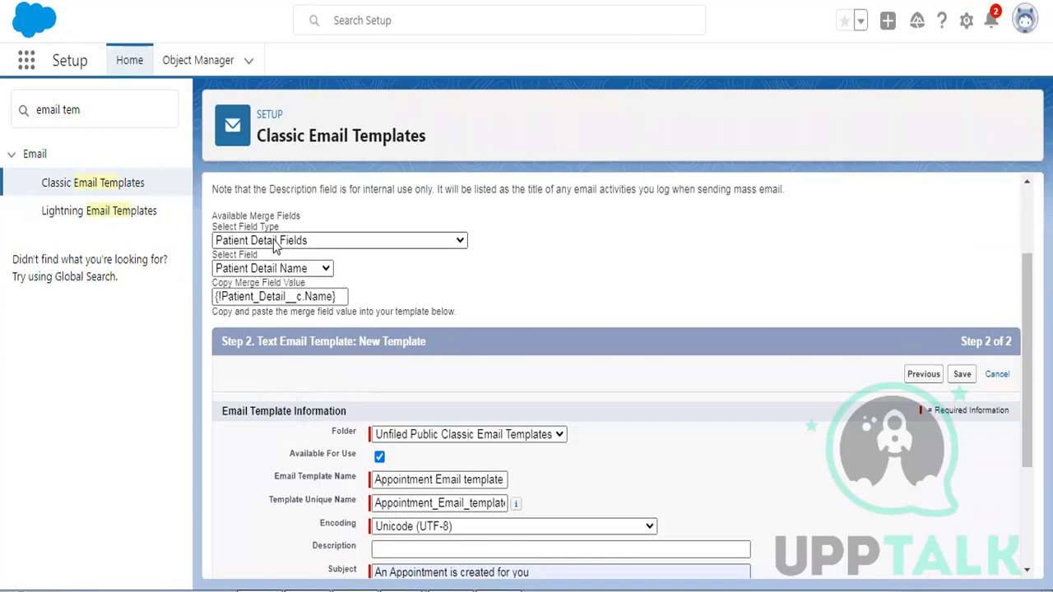
- Switch the field type to Appointment Detail Fields and select the Appointment Date Time merge field
{"action": "left_click", "coordinate": [275, 240]}
{"action": "scroll", "coordinate": [349, 337], "scroll_direction": "up", "scroll_amount": 15}
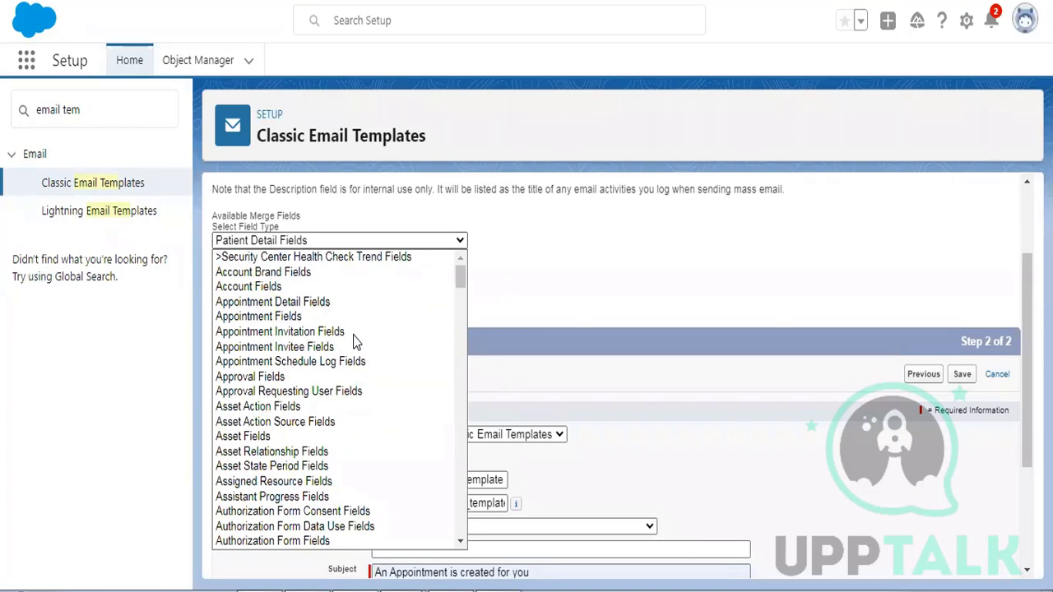
{"action": "left_click", "coordinate": [275, 302]}
{"action": "left_click", "coordinate": [303, 269]}
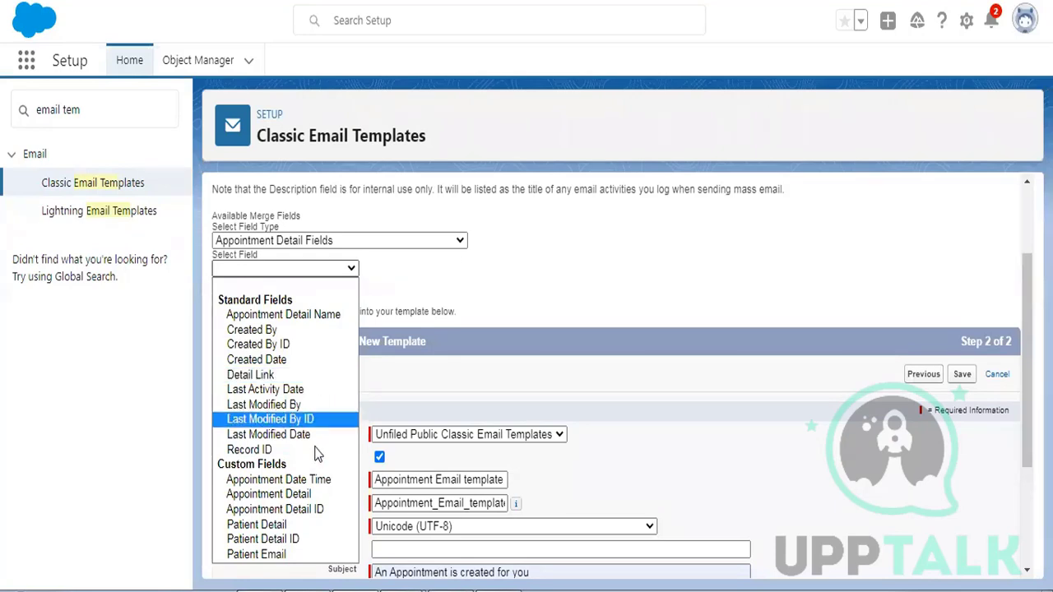
{"action": "left_click", "coordinate": [288, 478]}
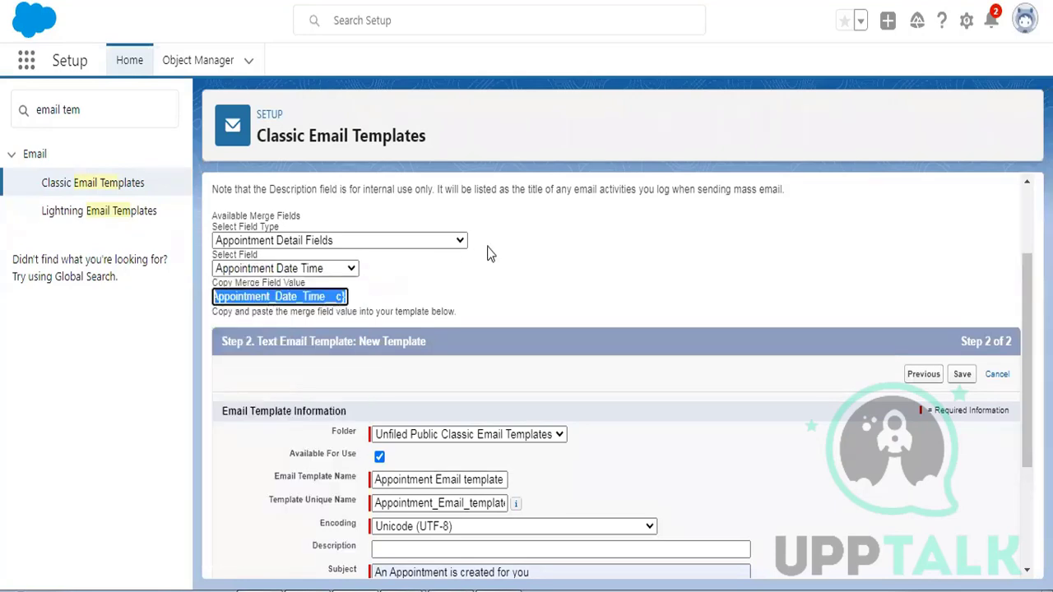
{"action": "scroll", "coordinate": [488, 252], "scroll_direction": "down", "scroll_amount": 2}
- Paste {!Appointment_Detail__c.Appointment_Date_Time__c} after "at" in the email body
{"action": "left_click", "coordinate": [535, 437]}
{"action": "type", "text": "{!Appointment_Detail__c.Appointment_Date_Time__c}"}
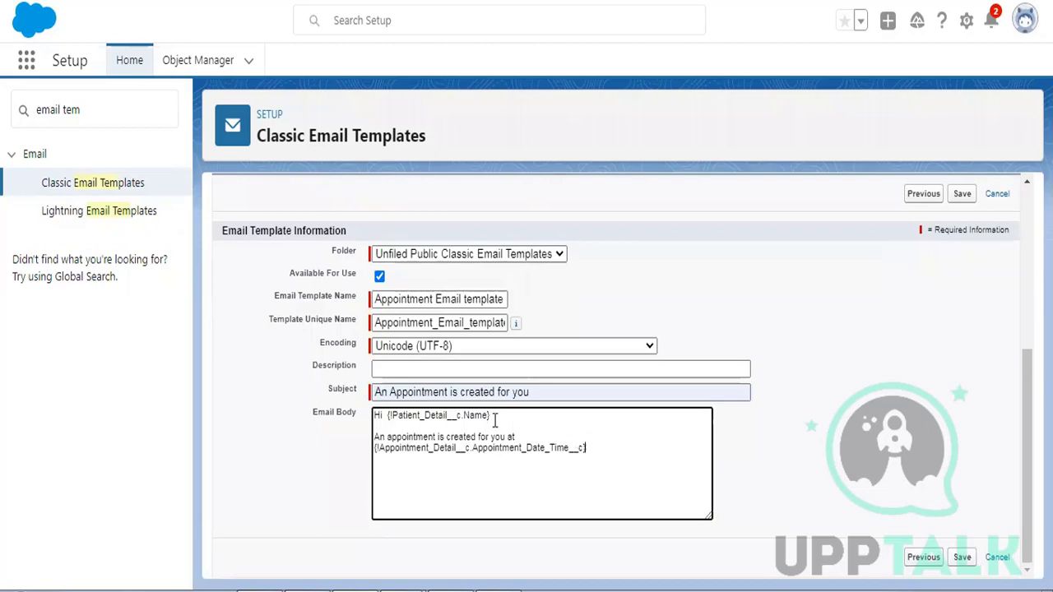
{"action": "left_click_drag", "start_coordinate": [490, 416], "coordinate": [387, 414]}
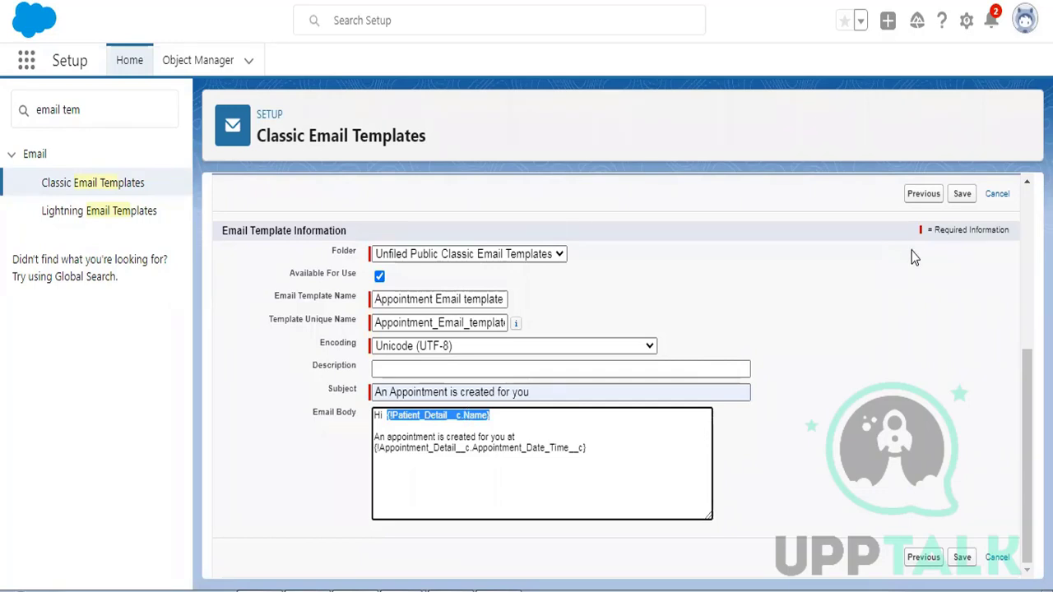
- Save the 'Appointment Email template 14 Dec' template and review its subject and body preview
{"action": "left_click", "coordinate": [962, 195]}
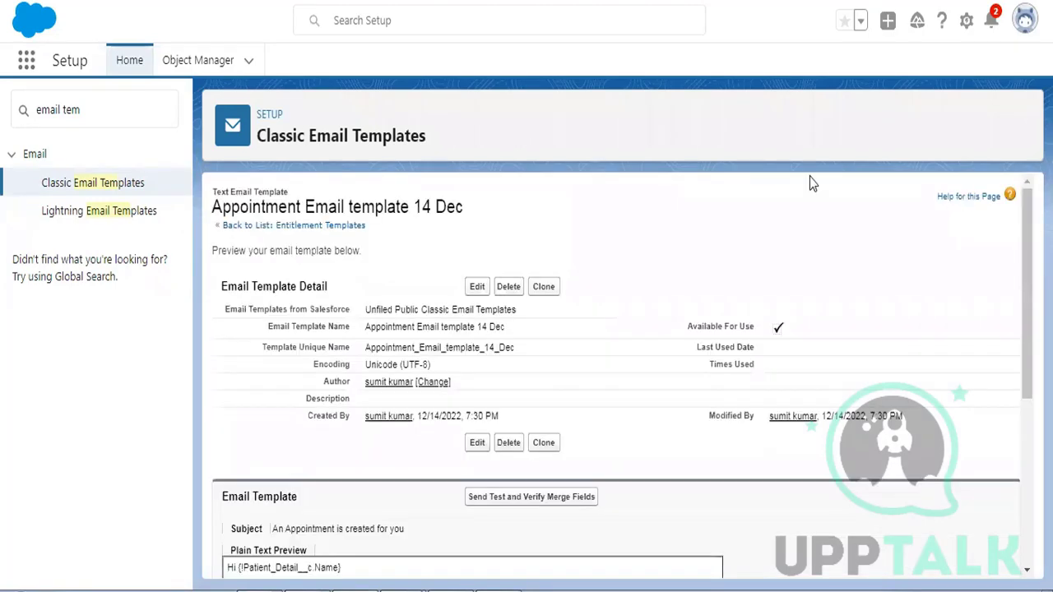
{"action": "scroll", "coordinate": [670, 246], "scroll_direction": "down", "scroll_amount": 1}
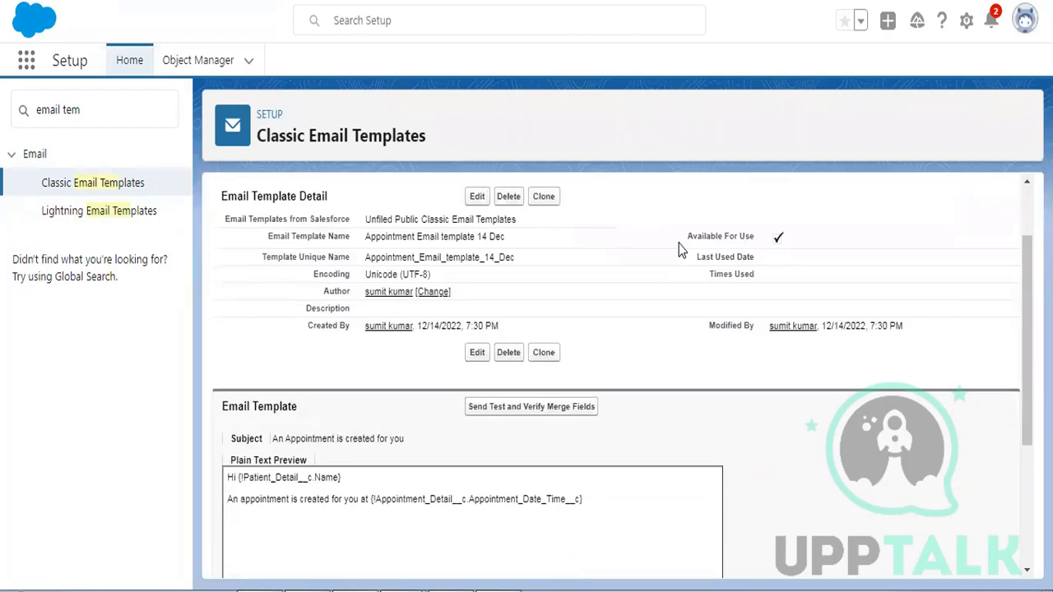
{"action": "scroll", "coordinate": [735, 238], "scroll_direction": "up", "scroll_amount": 1}
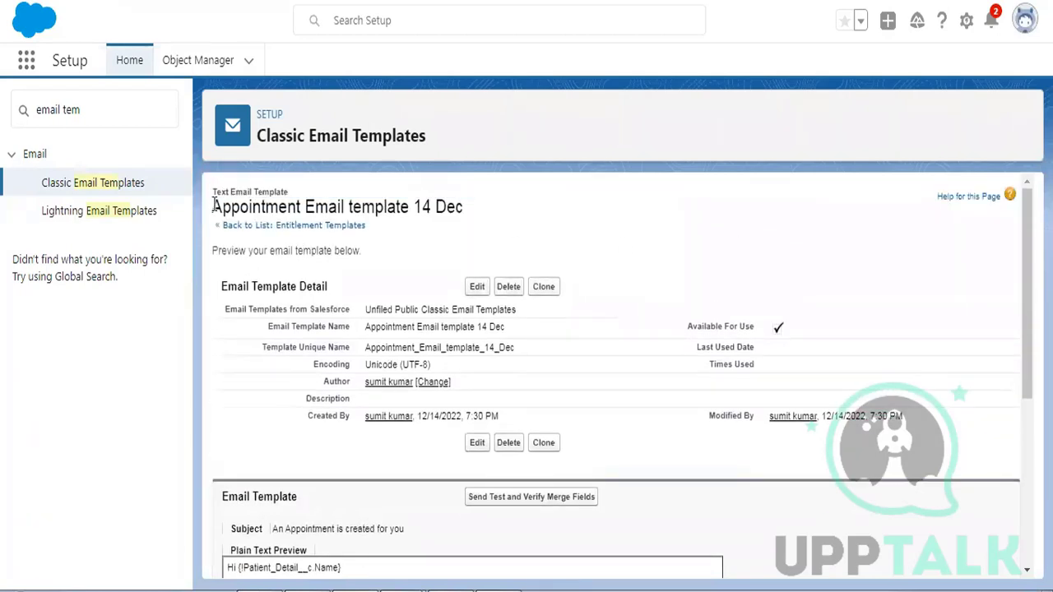
{"action": "left_click_drag", "start_coordinate": [212, 206], "coordinate": [473, 216]}
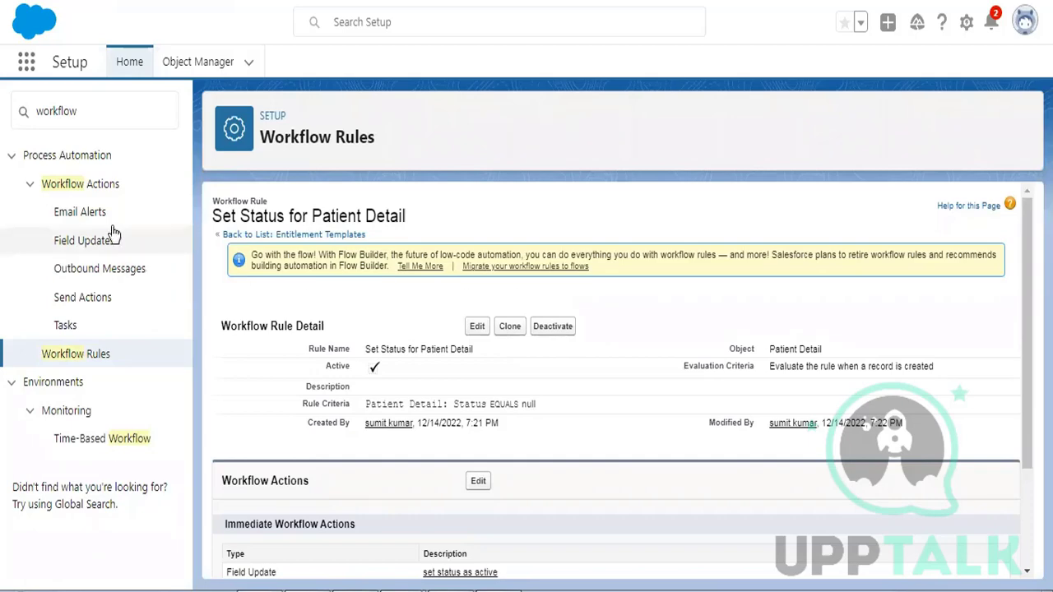
- Start a new workflow rule on the Appointment Detail object, keeping Workflow Rules over Flow Builder
{"action": "left_click", "coordinate": [71, 357]}
{"action": "scroll", "coordinate": [415, 370], "scroll_direction": "down", "scroll_amount": 1}
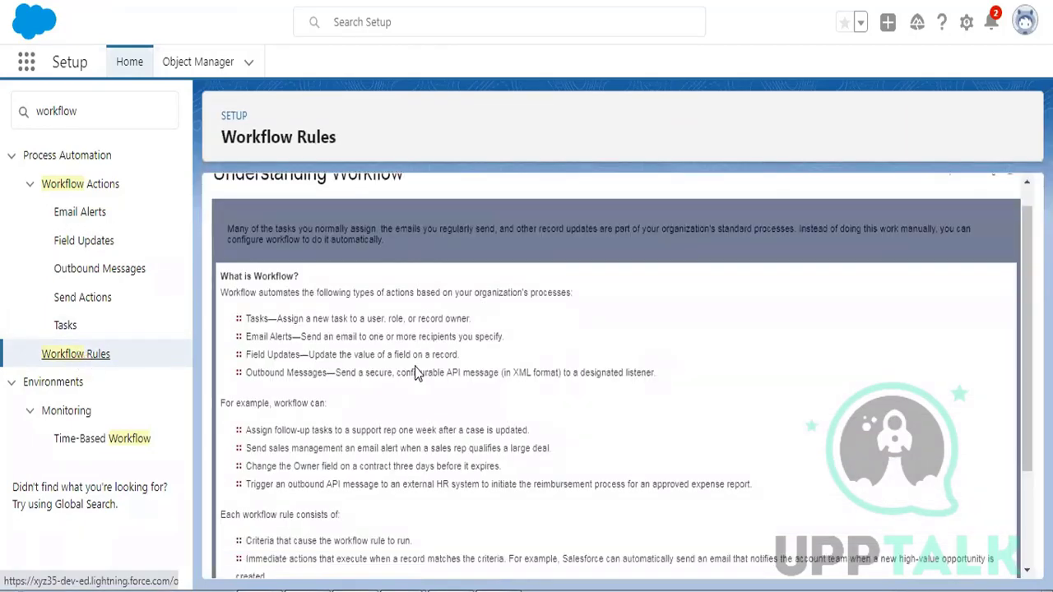
{"action": "scroll", "coordinate": [414, 366], "scroll_direction": "down", "scroll_amount": 3}
{"action": "left_click", "coordinate": [244, 545]}
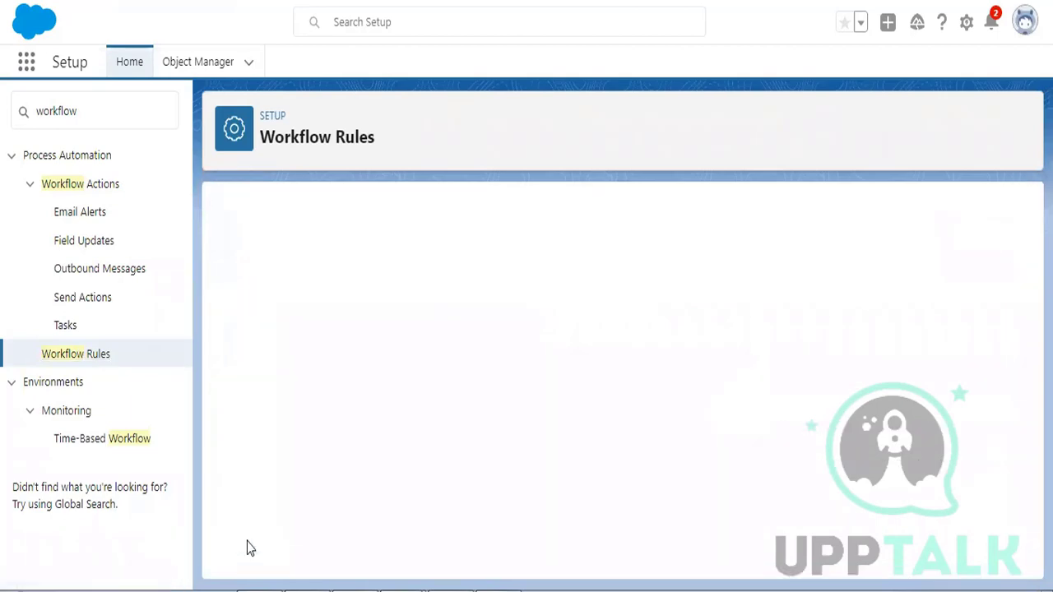
{"action": "left_click", "coordinate": [642, 423]}
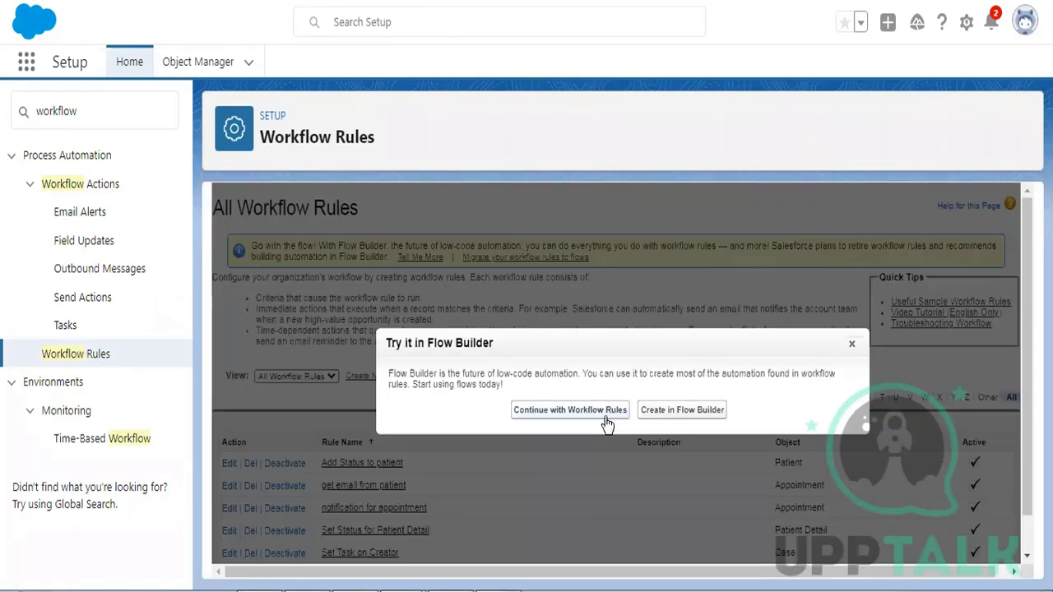
{"action": "left_click", "coordinate": [556, 406]}
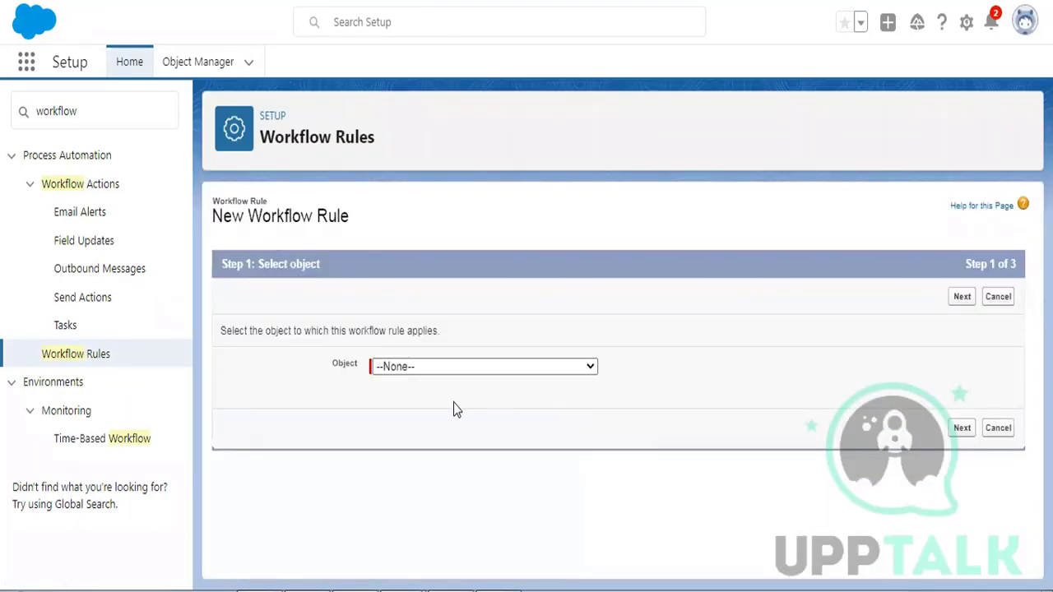
{"action": "left_click", "coordinate": [407, 367]}
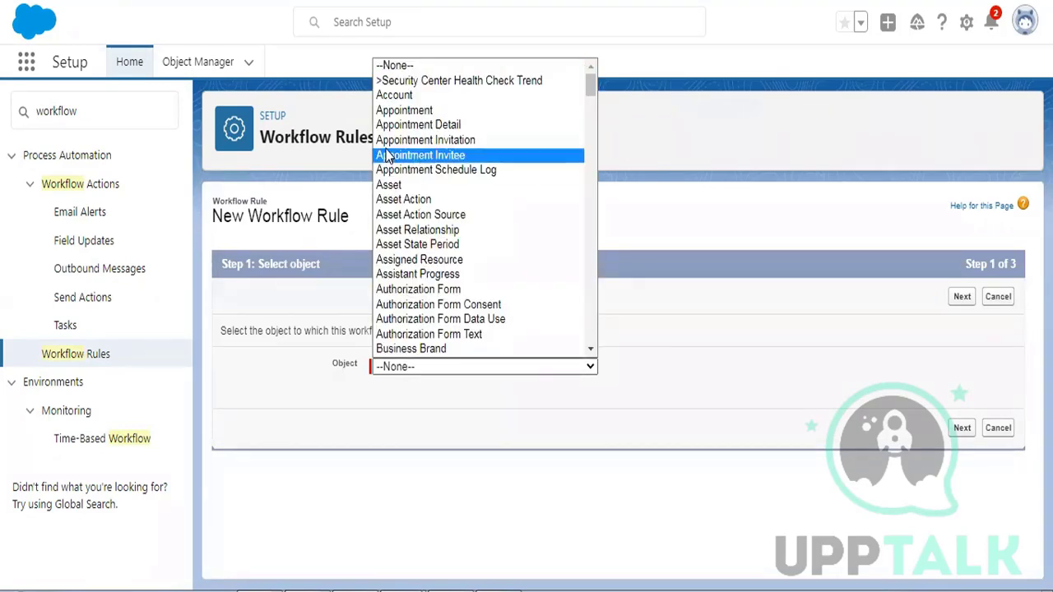
{"action": "left_click", "coordinate": [403, 125]}
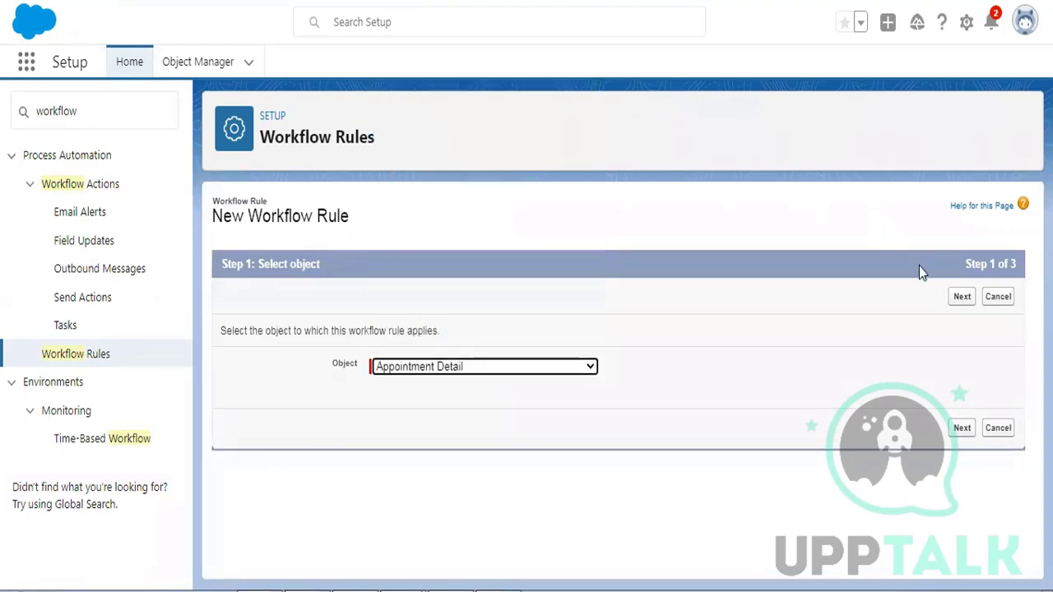
{"action": "left_click", "coordinate": [962, 299]}
- Name the rule 'Set email on appointment detail' and evaluate it only when records are created
{"action": "scroll", "coordinate": [823, 345], "scroll_direction": "down", "scroll_amount": 1}
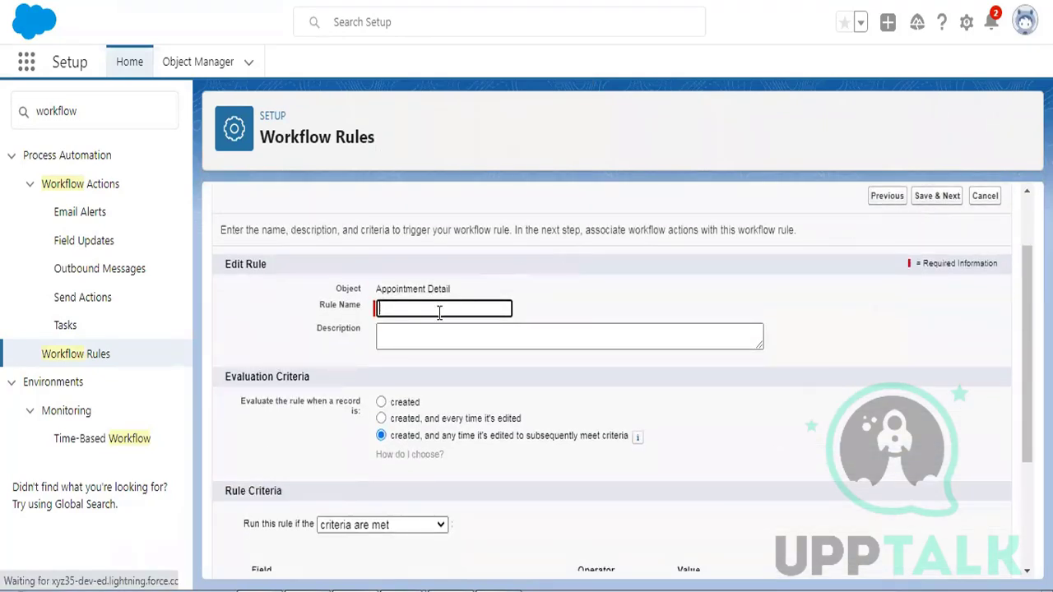
{"action": "left_click", "coordinate": [433, 309]}
{"action": "type", "text": "Set email on appointment"}
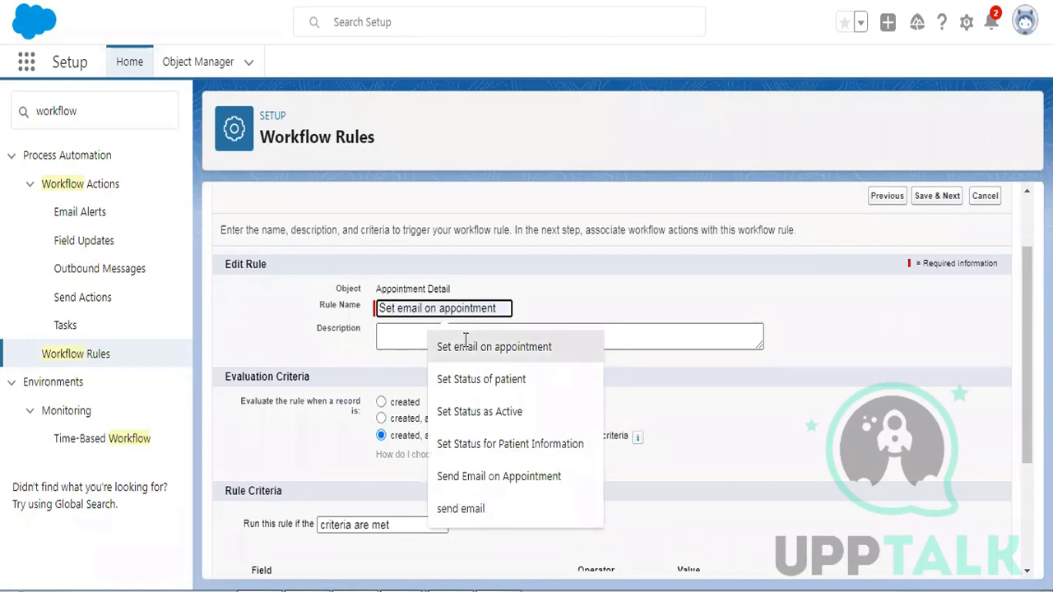
{"action": "left_click", "coordinate": [465, 342]}
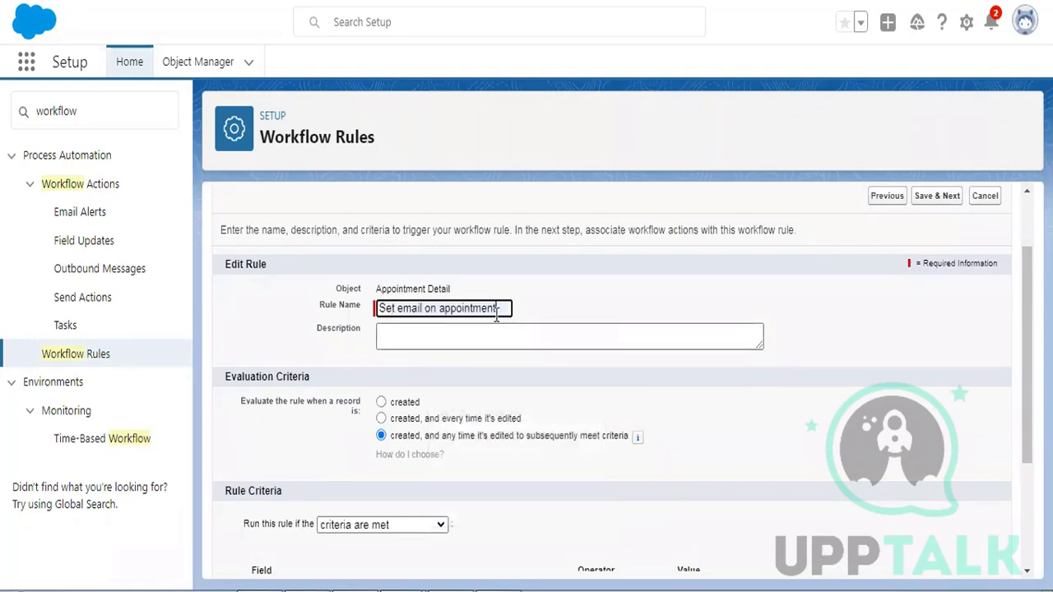
{"action": "type", "text": "detail"}
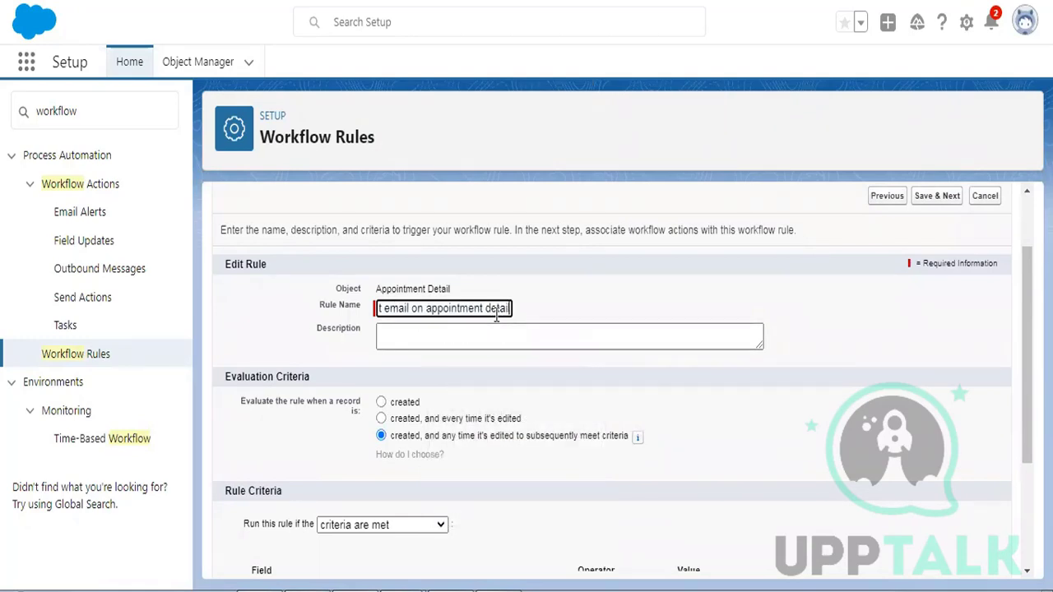
{"action": "scroll", "coordinate": [497, 318], "scroll_direction": "down", "scroll_amount": 1}
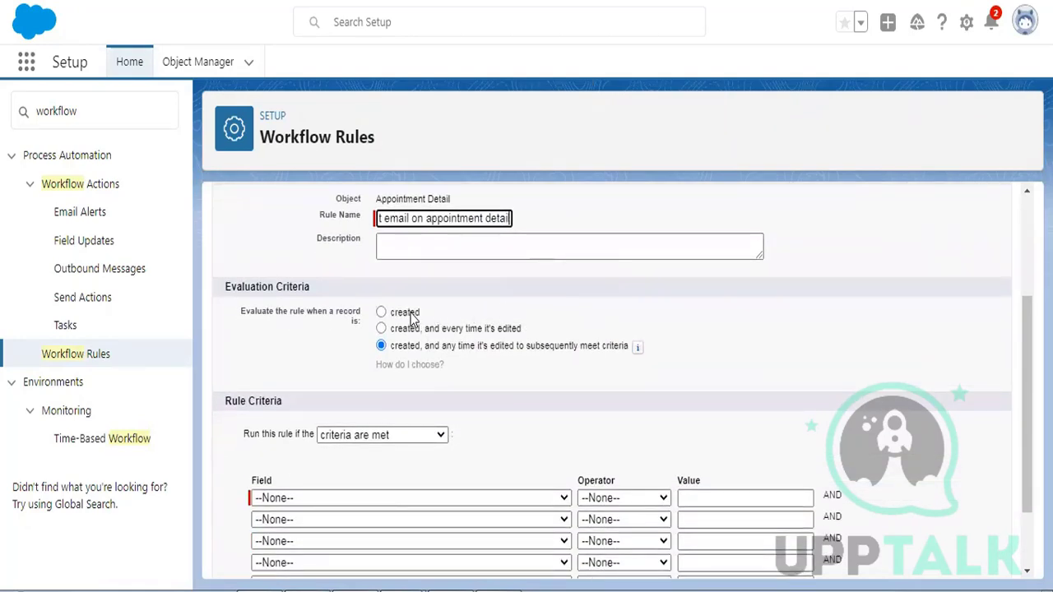
{"action": "left_click", "coordinate": [411, 318]}
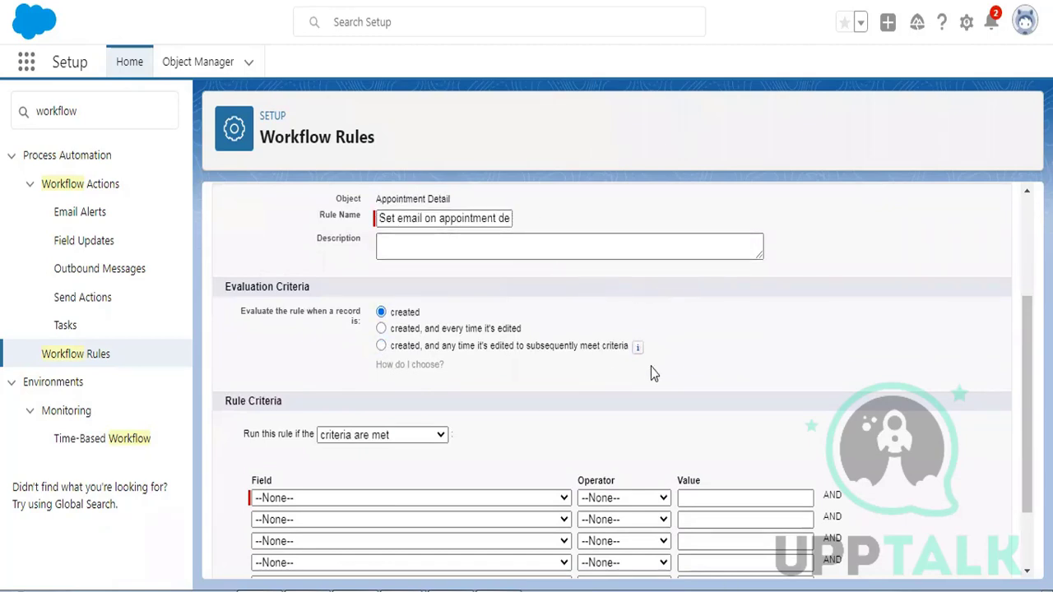
{"action": "scroll", "coordinate": [618, 339], "scroll_direction": "down", "scroll_amount": 1}
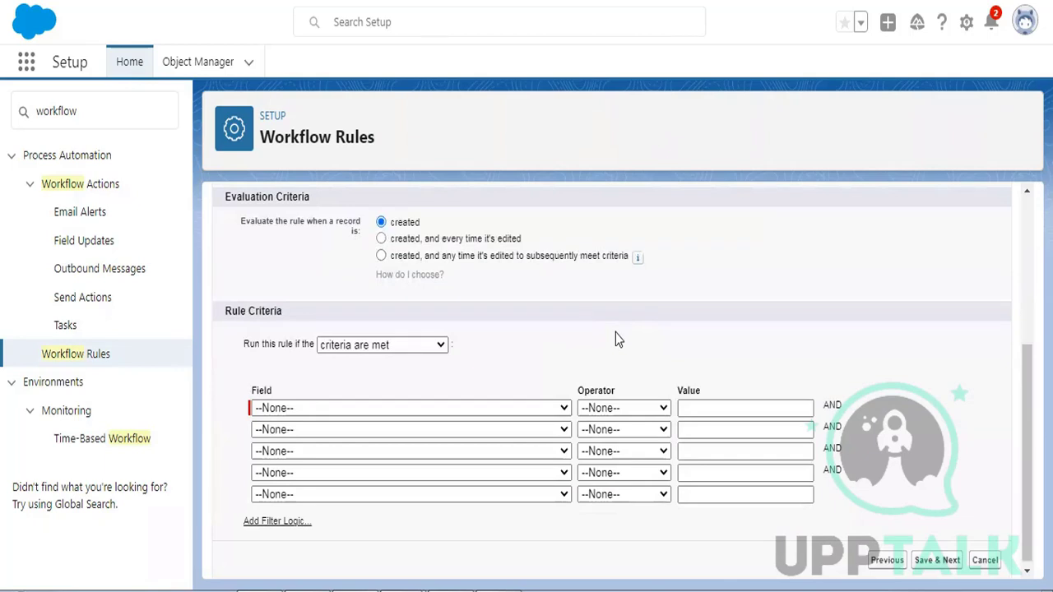
{"action": "scroll", "coordinate": [687, 323], "scroll_direction": "up", "scroll_amount": 1}
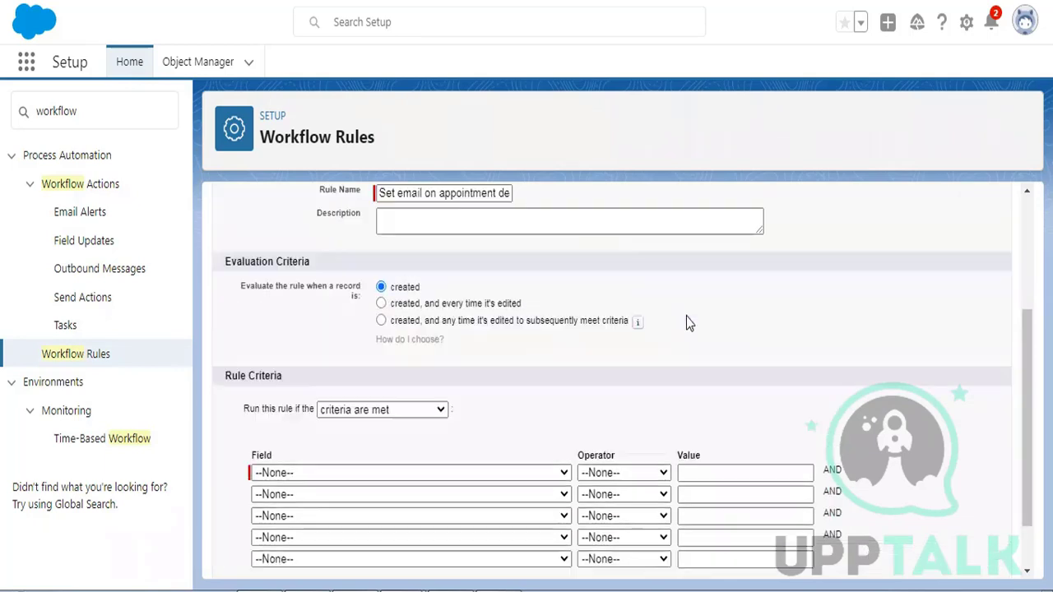
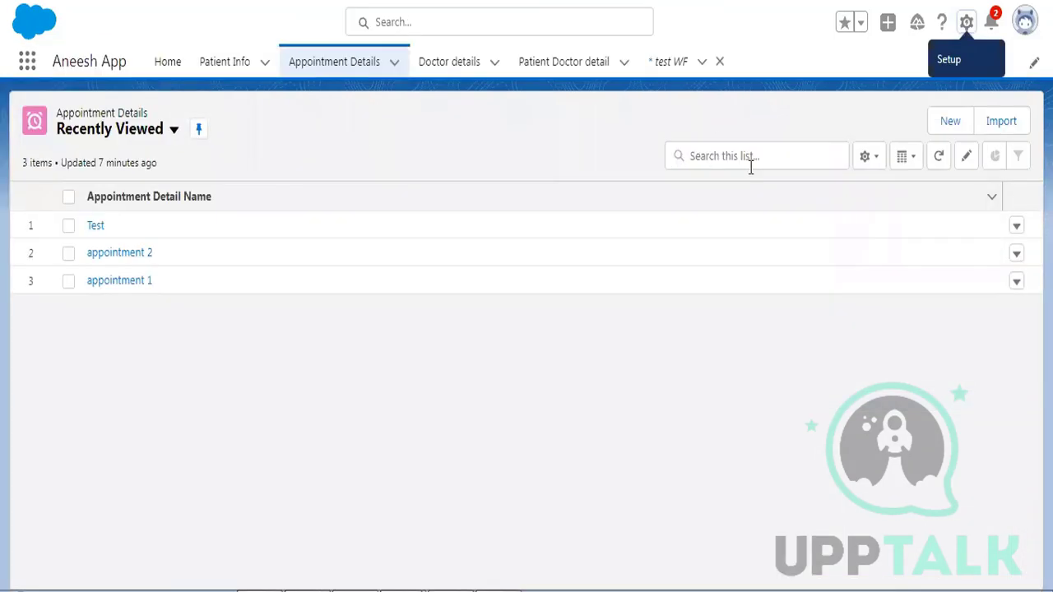
- Open and cancel the New Appointment Detail form, reload the list, and open the Setup gear menu
{"action": "left_click", "coordinate": [949, 122]}
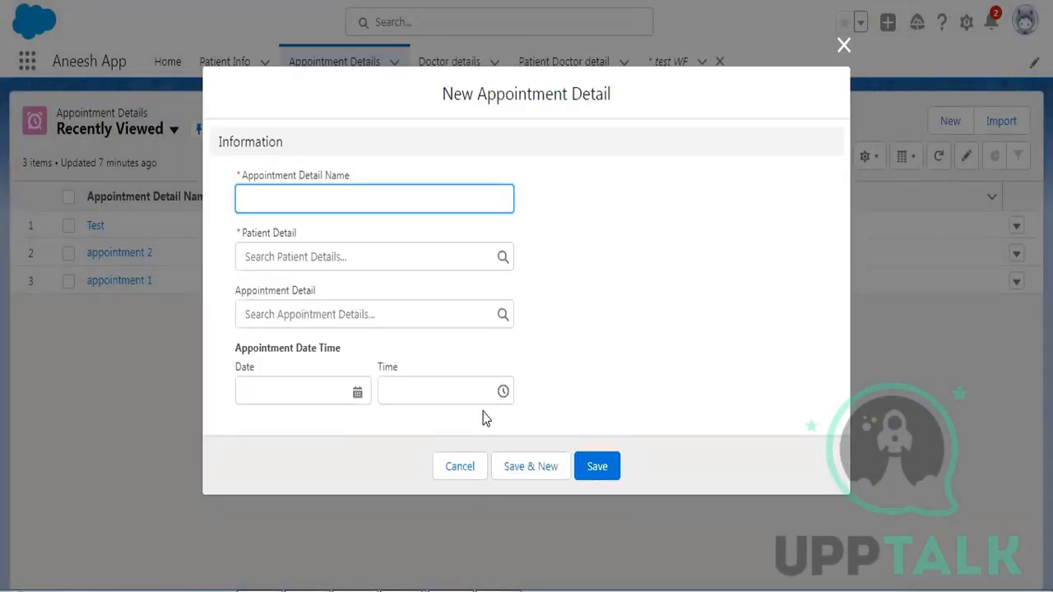
{"action": "left_click", "coordinate": [471, 474]}
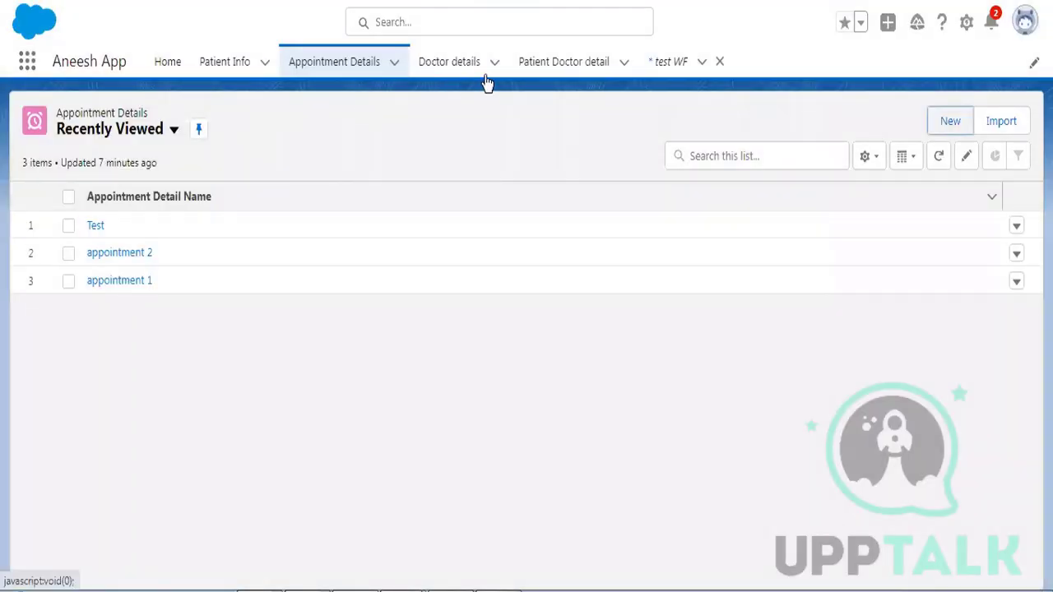
{"action": "left_click", "coordinate": [343, 74]}
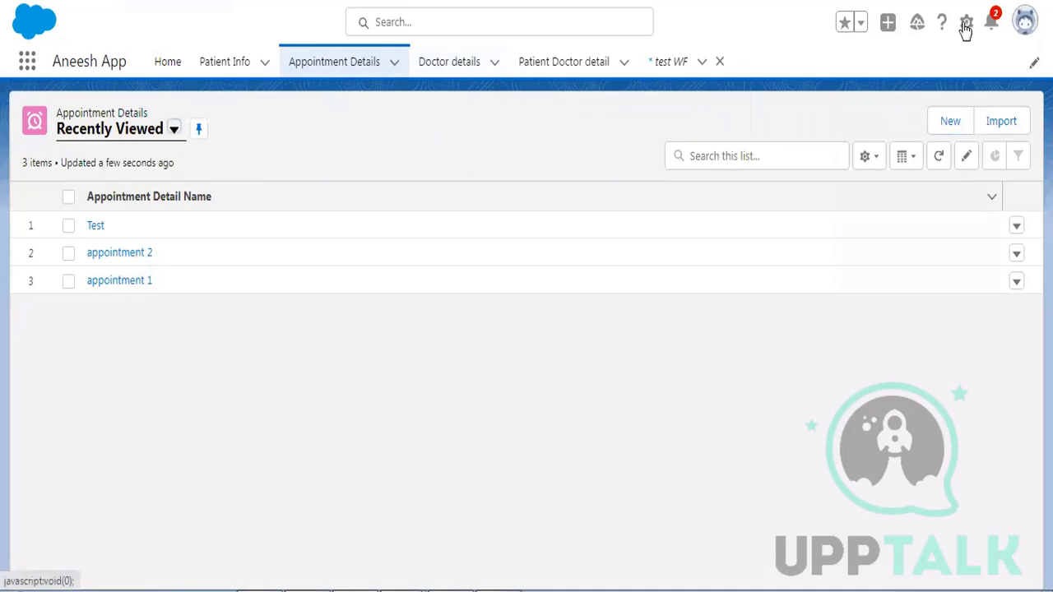
{"action": "left_click", "coordinate": [966, 27]}
{"action": "left_click", "coordinate": [797, 116]}
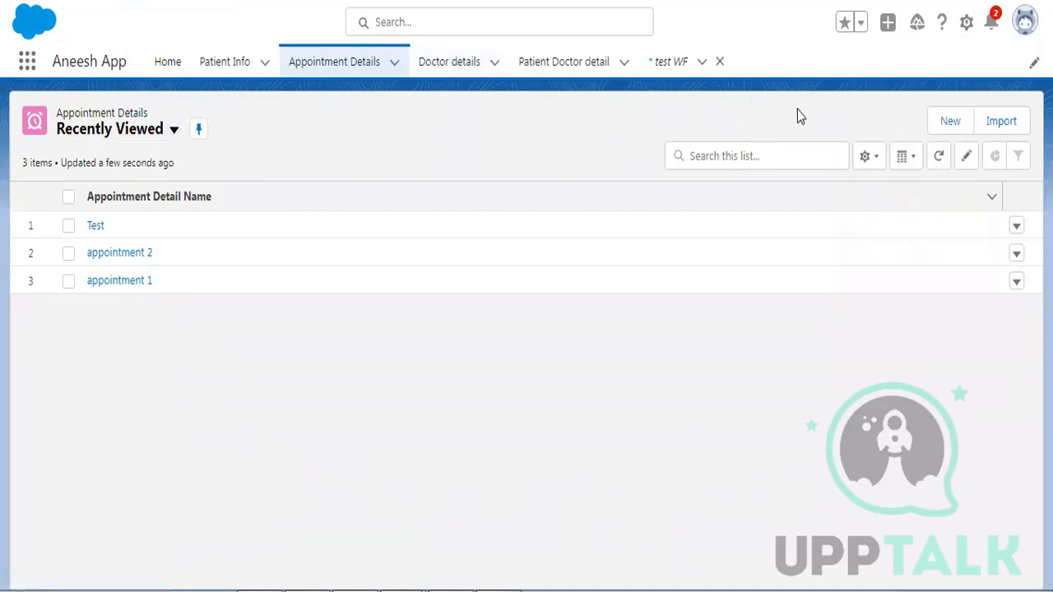
{"action": "left_click", "coordinate": [951, 120]}
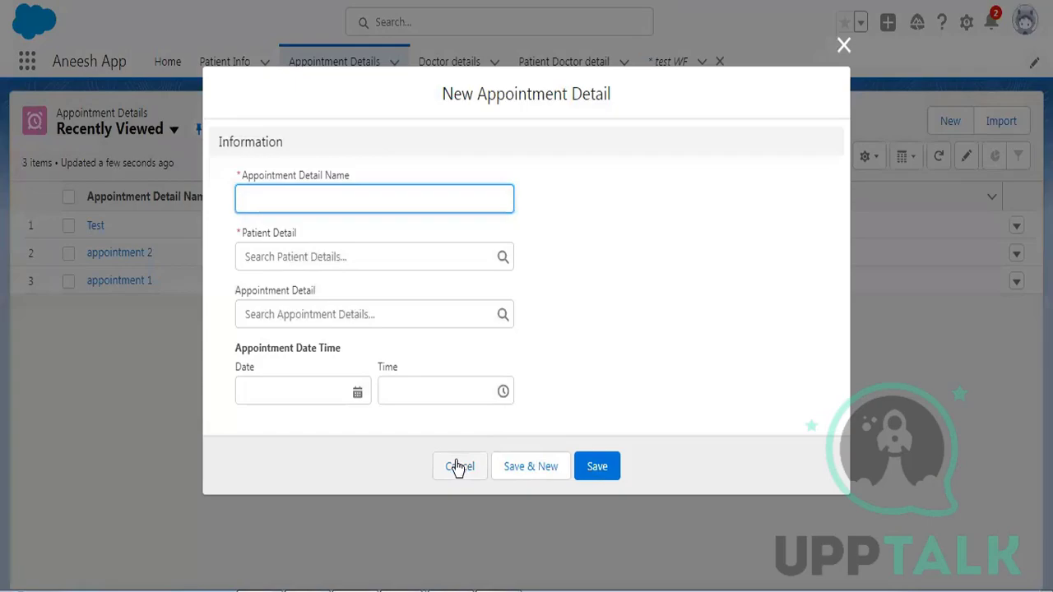
{"action": "left_click", "coordinate": [458, 466]}
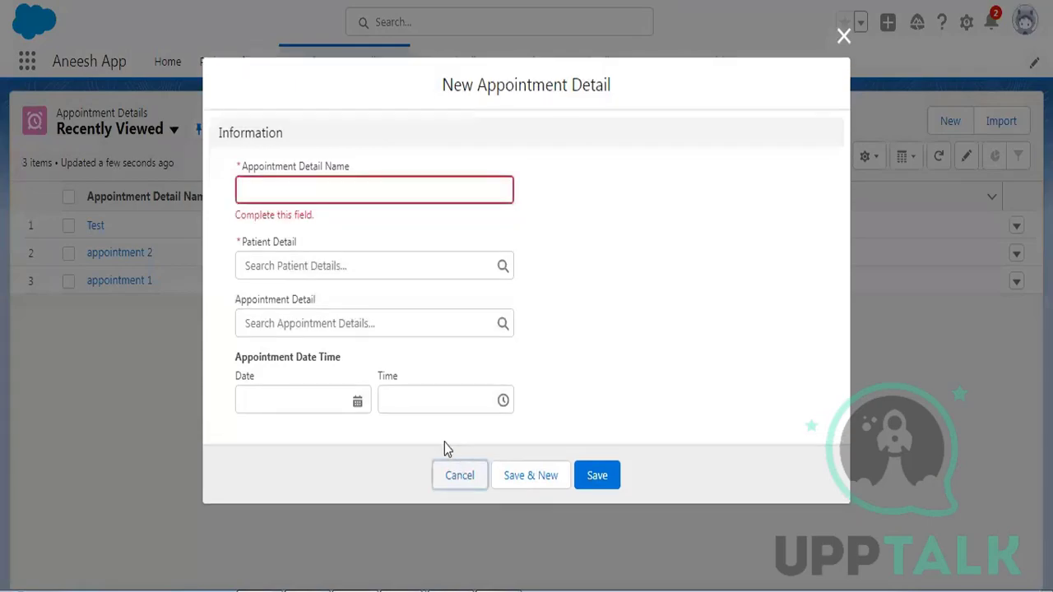
{"action": "left_click", "coordinate": [468, 481]}
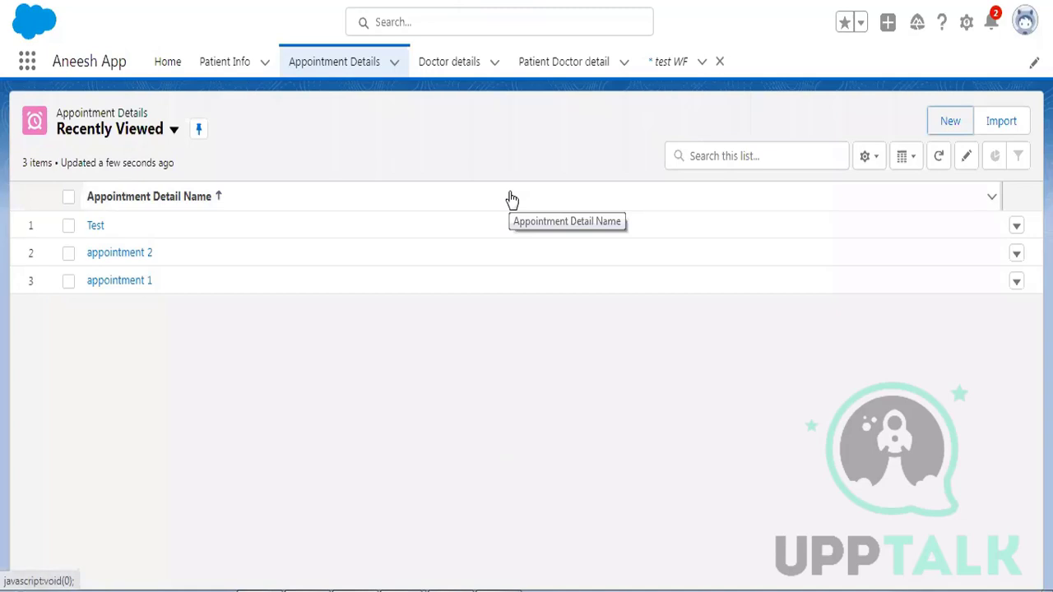
{"action": "left_click", "coordinate": [966, 25]}
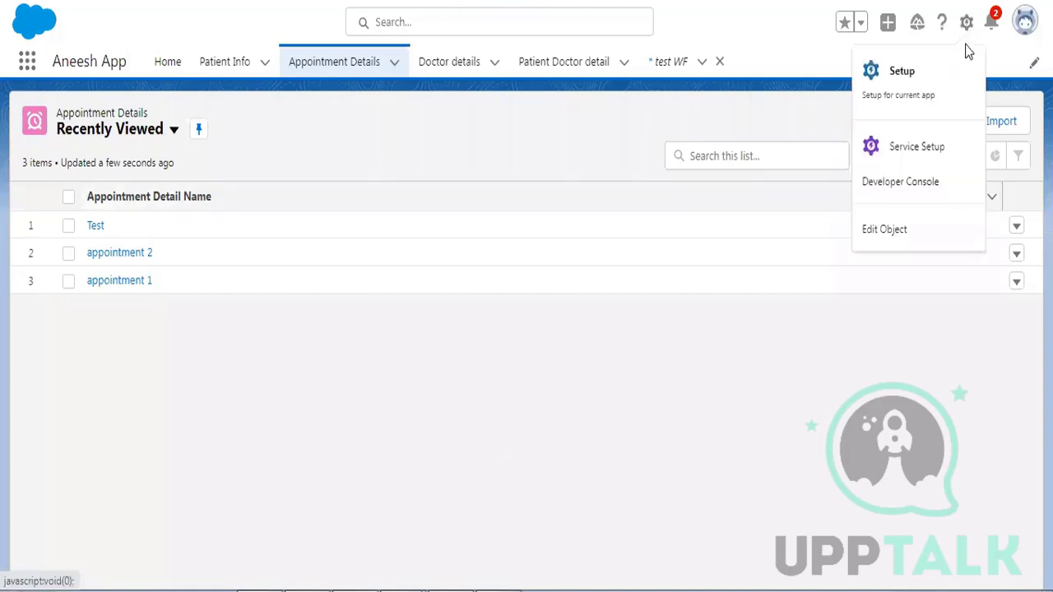
- Open the Appointment Detail object's setup page through Edit Object
{"action": "left_click", "coordinate": [916, 231]}
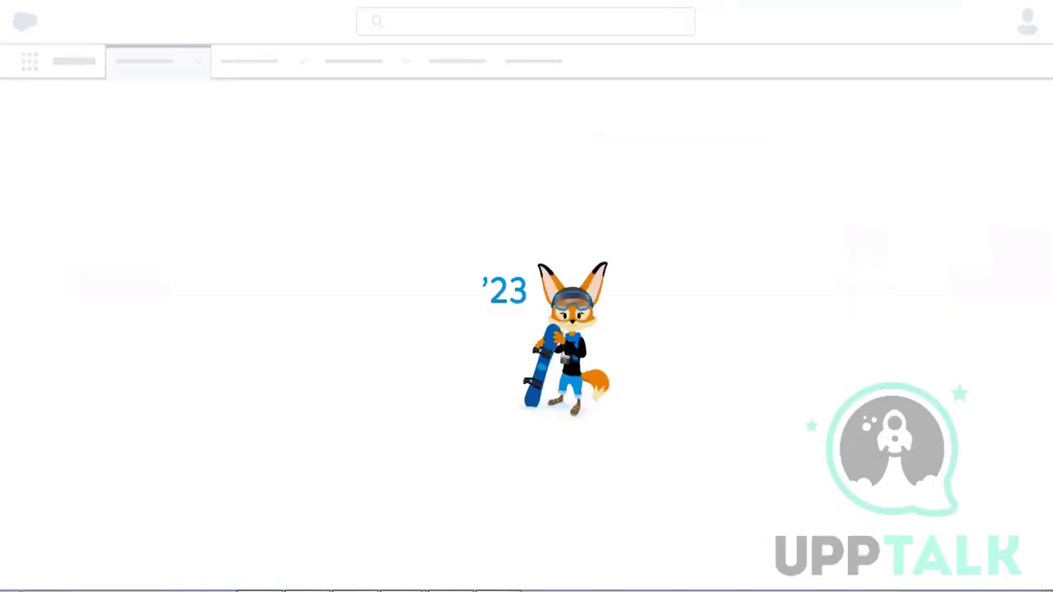
{"action": "key", "text": "ctrl+shift+Tab"}
{"action": "key", "text": "ctrl+Tab"}
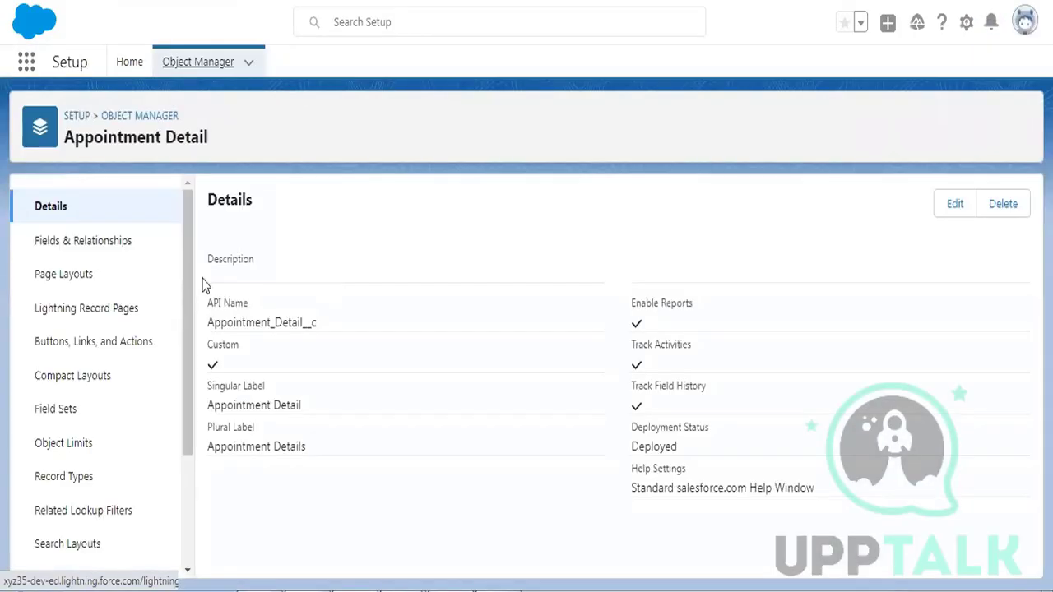
{"action": "left_click", "coordinate": [101, 258]}
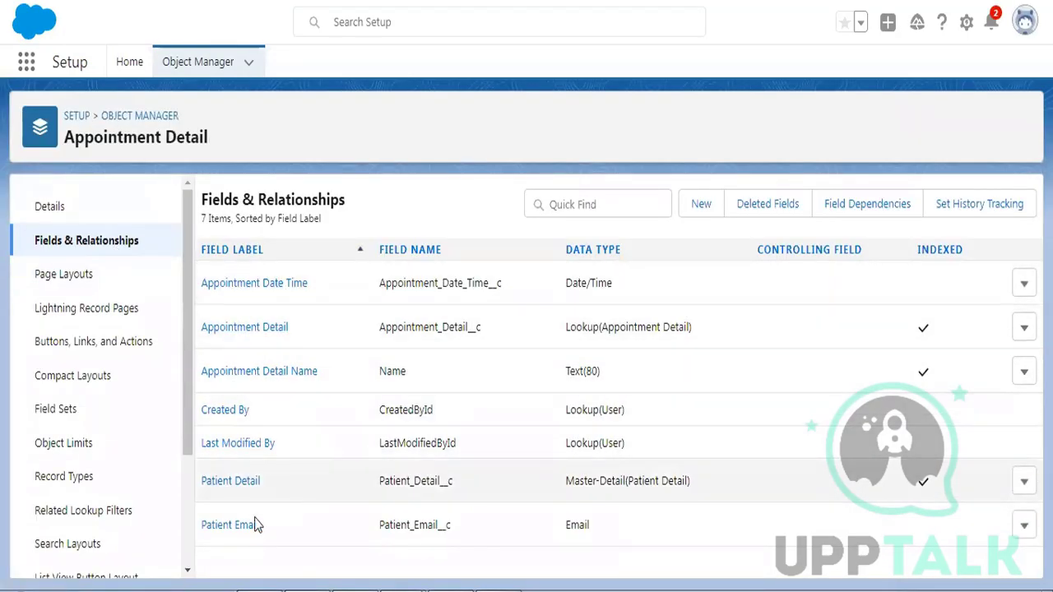
- Check Patient Email's properties in the Appointment Detail Layout, then go to Fields & Relationships
{"action": "left_click", "coordinate": [89, 277]}
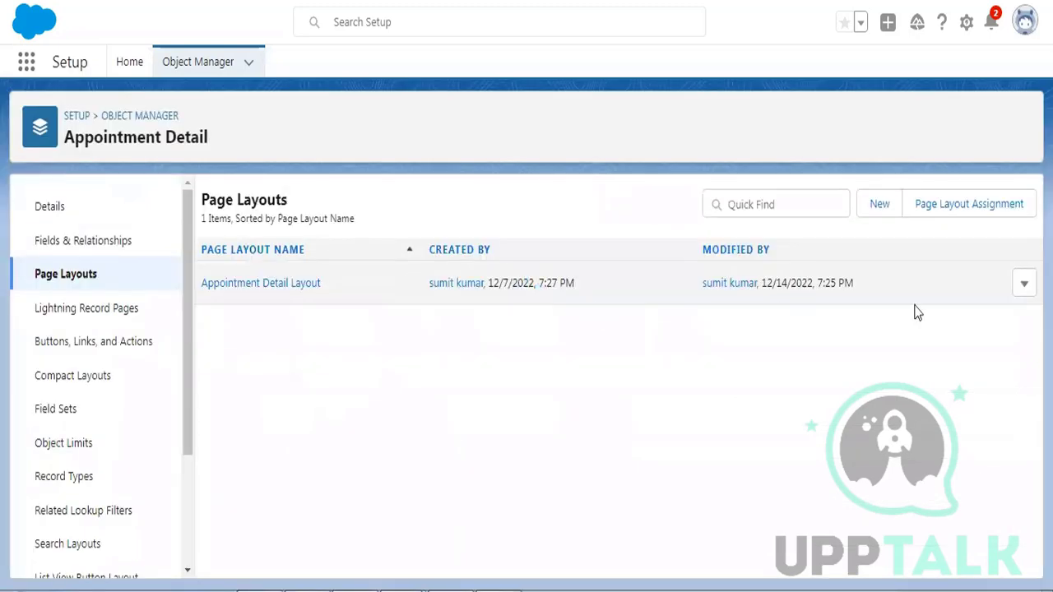
{"action": "left_click", "coordinate": [1024, 282]}
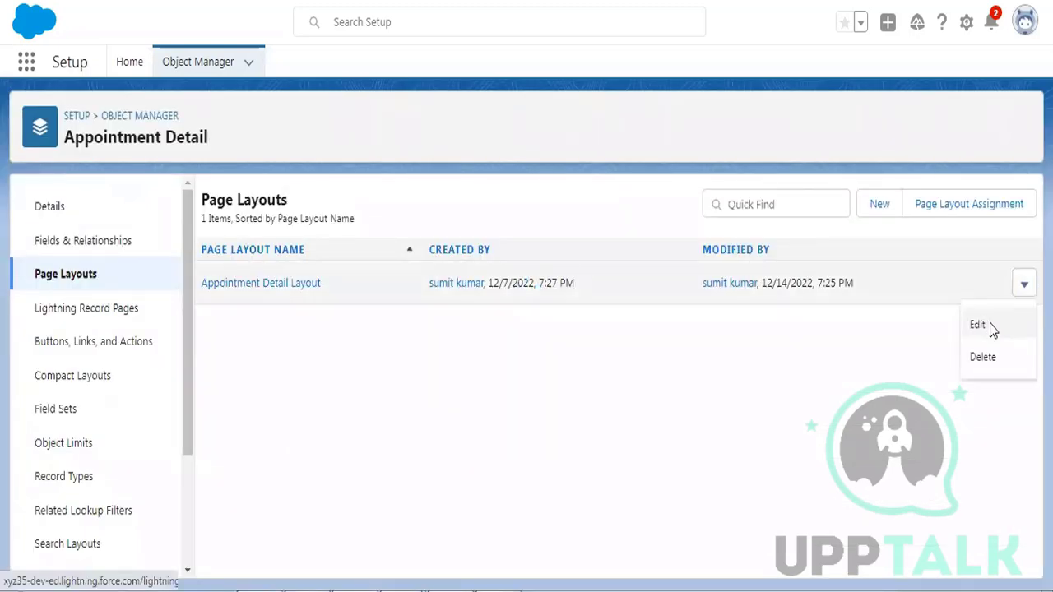
{"action": "left_click", "coordinate": [987, 325]}
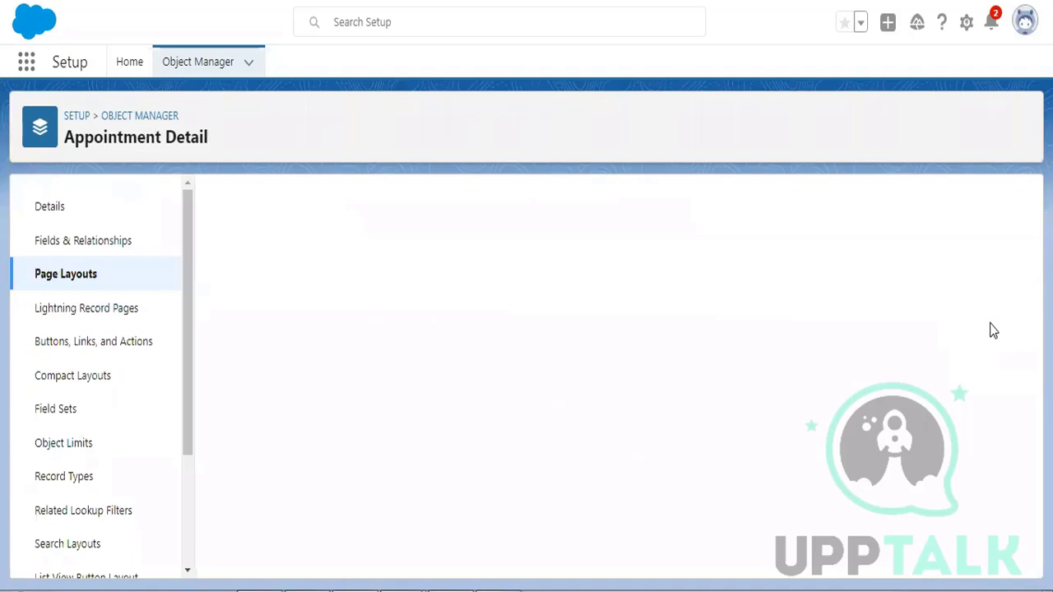
{"action": "scroll", "coordinate": [630, 341], "scroll_direction": "down", "scroll_amount": 10}
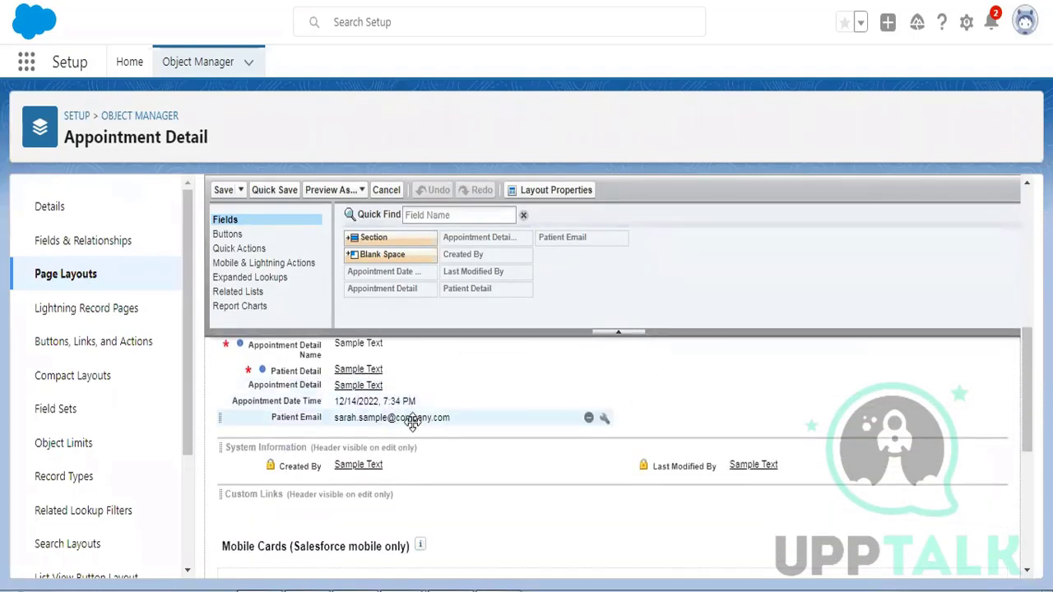
{"action": "left_click", "coordinate": [604, 418]}
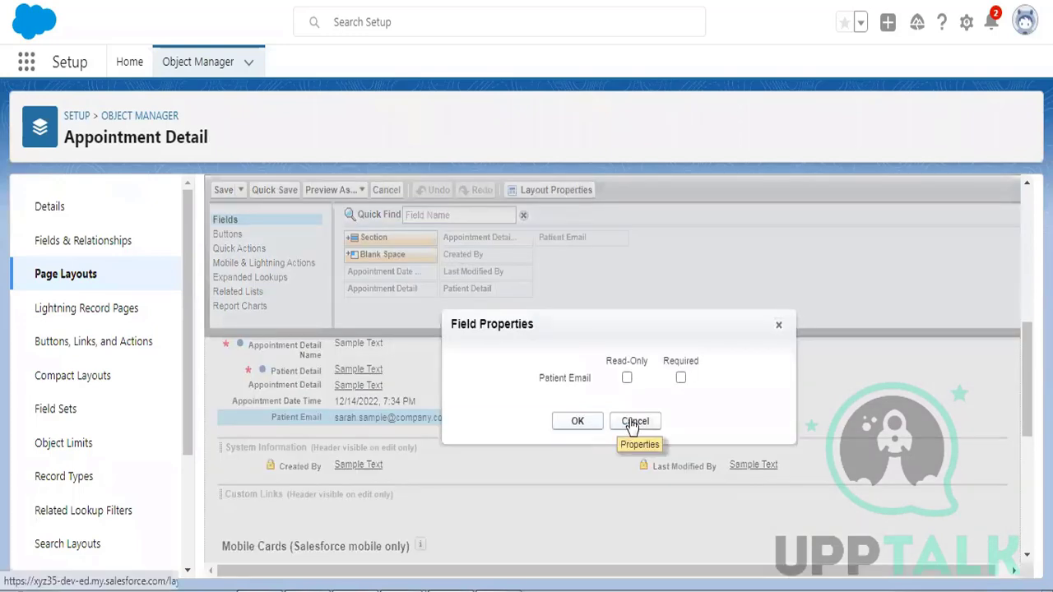
{"action": "left_click", "coordinate": [633, 421]}
{"action": "left_click", "coordinate": [62, 232]}
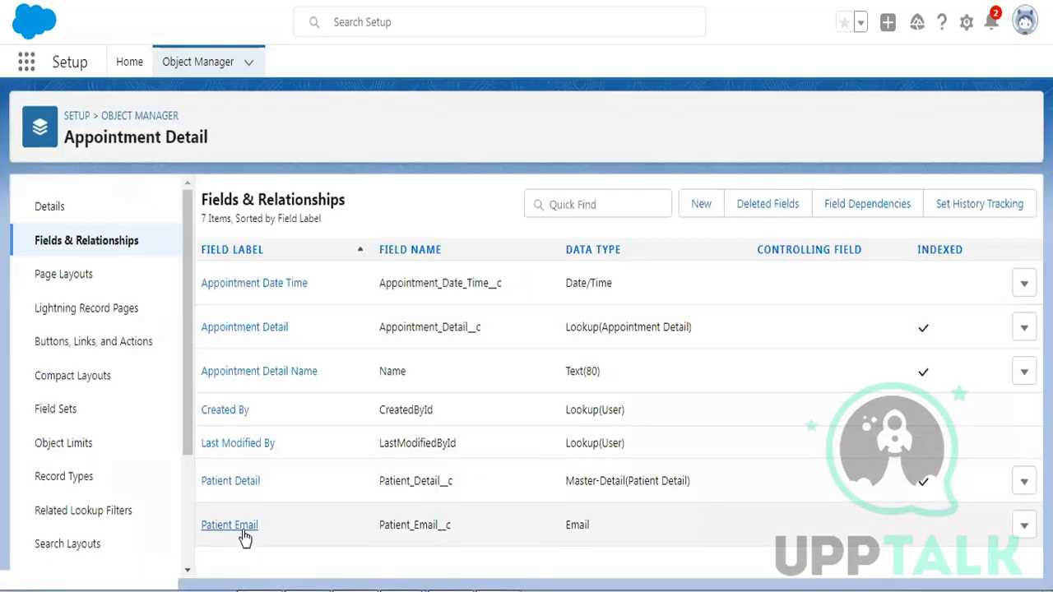
- Make Patient Email visible for all profiles in its field-level security and save
{"action": "left_click", "coordinate": [243, 534]}
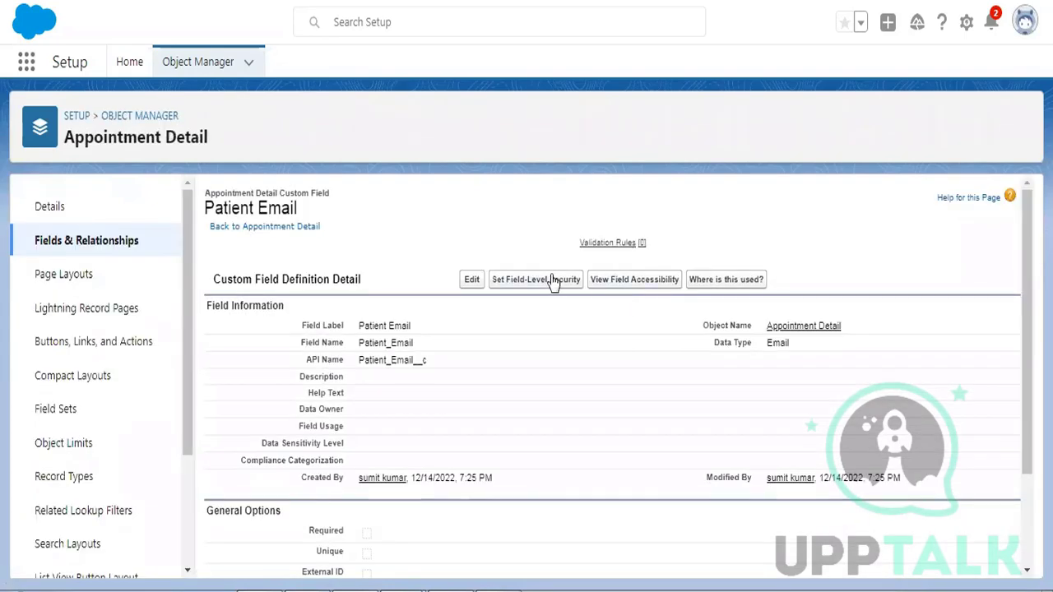
{"action": "left_click", "coordinate": [553, 280]}
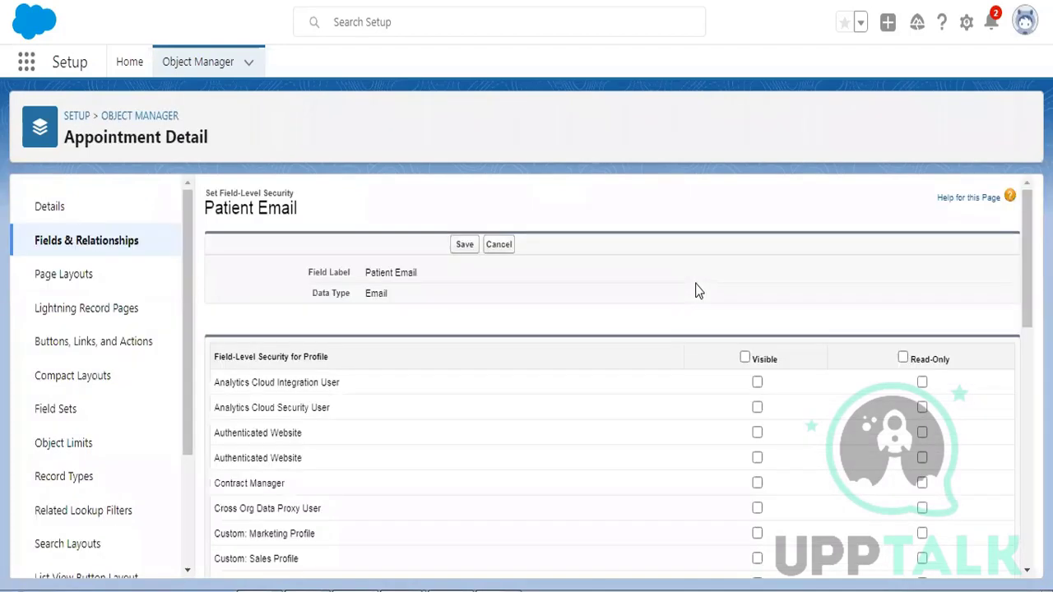
{"action": "left_click", "coordinate": [744, 357]}
{"action": "left_click", "coordinate": [464, 245]}
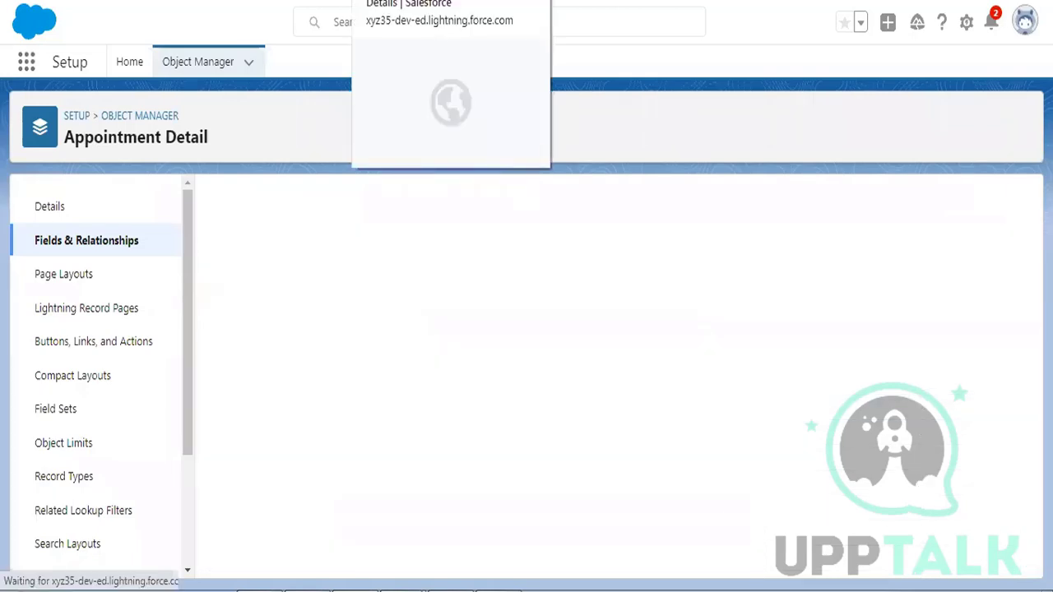
- Switch back to the Appointment Details tab and reload the list
{"action": "left_click", "coordinate": [428, 1]}
{"action": "left_click", "coordinate": [62, 1]}
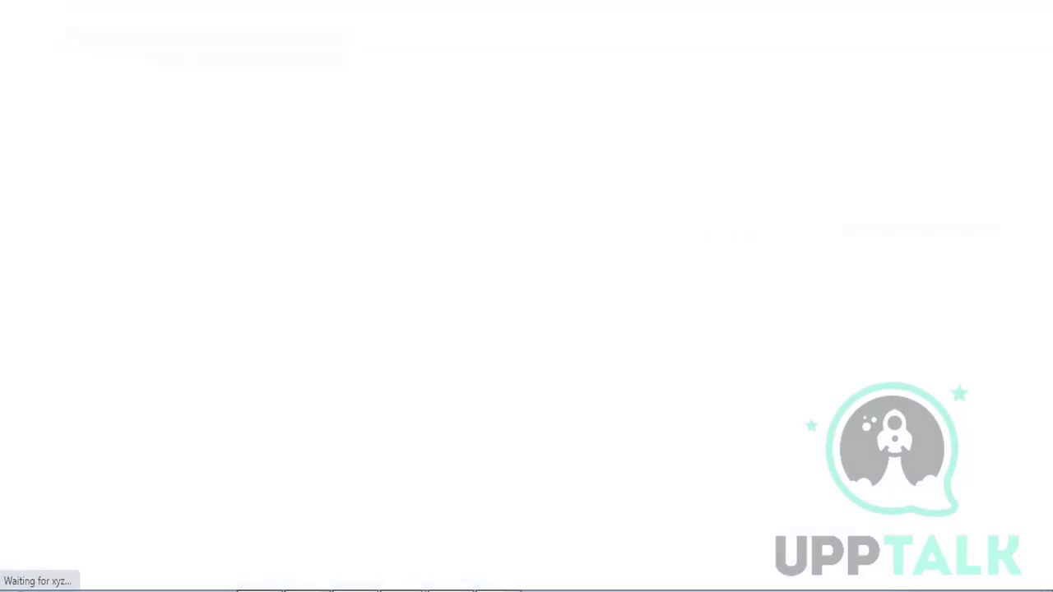
{"action": "left_click", "coordinate": [576, 1]}
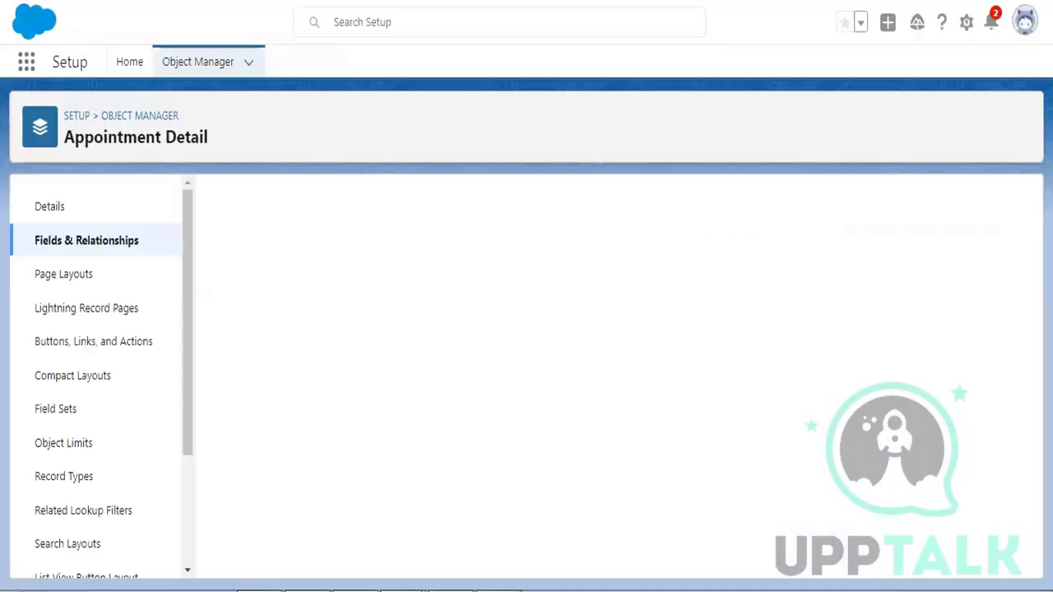
{"action": "left_click", "coordinate": [428, 1]}
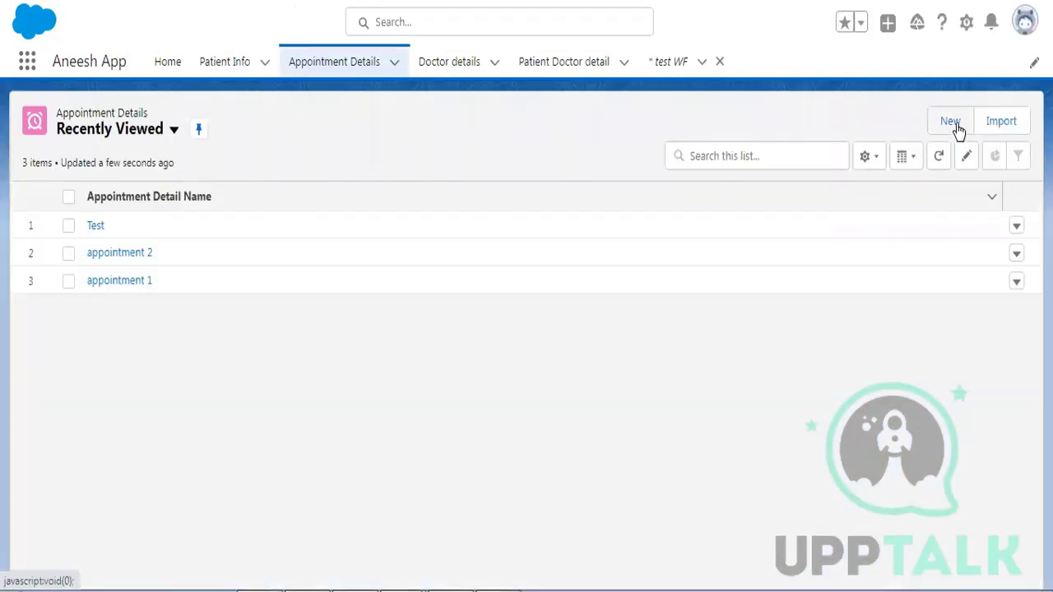
- Open a new Appointment Detail form and verify the Patient Email field appears on it
{"action": "left_click", "coordinate": [952, 122]}
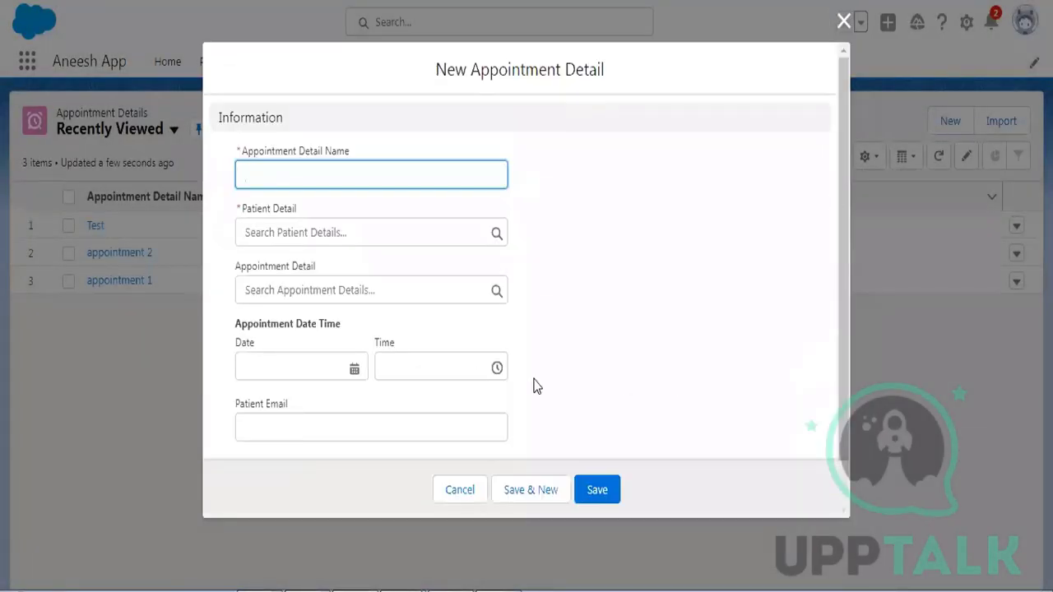
{"action": "left_click", "coordinate": [242, 410]}
{"action": "left_click_drag", "start_coordinate": [292, 428], "coordinate": [227, 428]}
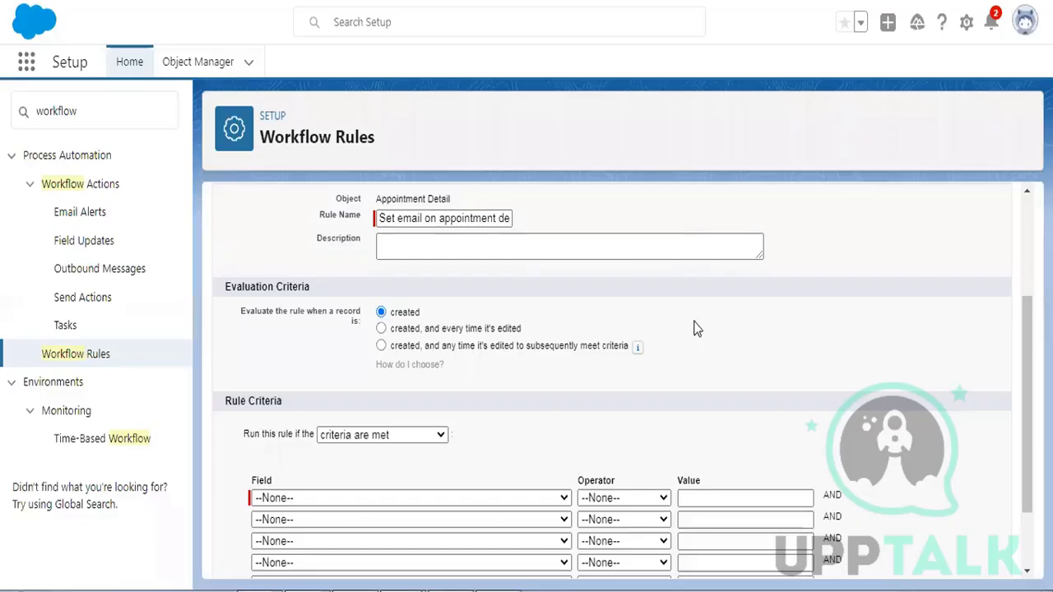
- Set the rule criteria to Appointment Detail: Patient Email not equal to blank, and save
{"action": "scroll", "coordinate": [695, 331], "scroll_direction": "down", "scroll_amount": 1}
{"action": "left_click", "coordinate": [309, 408]}
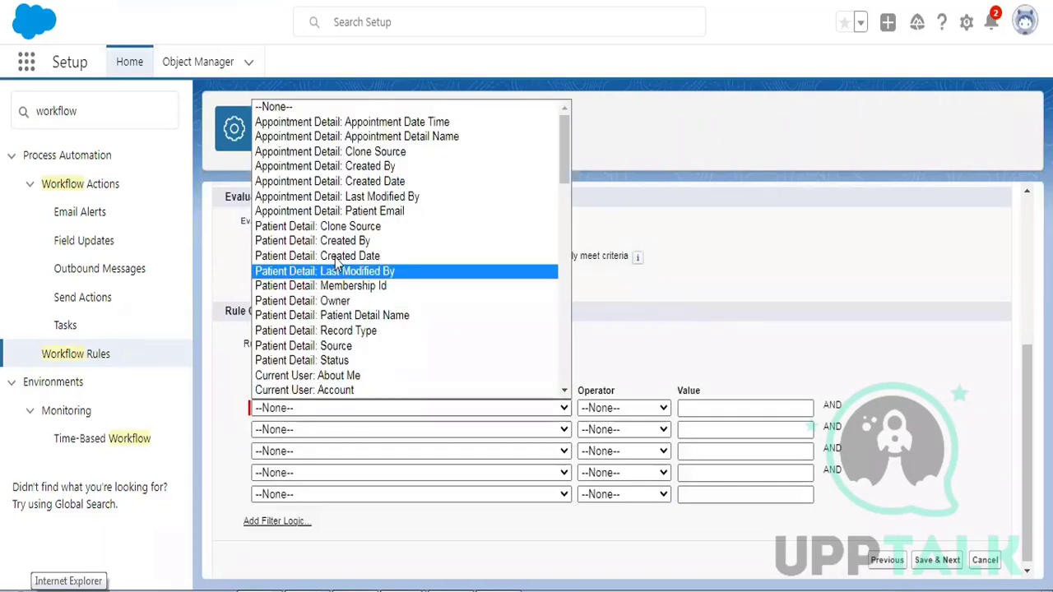
{"action": "left_click", "coordinate": [341, 213]}
{"action": "left_click", "coordinate": [623, 403]}
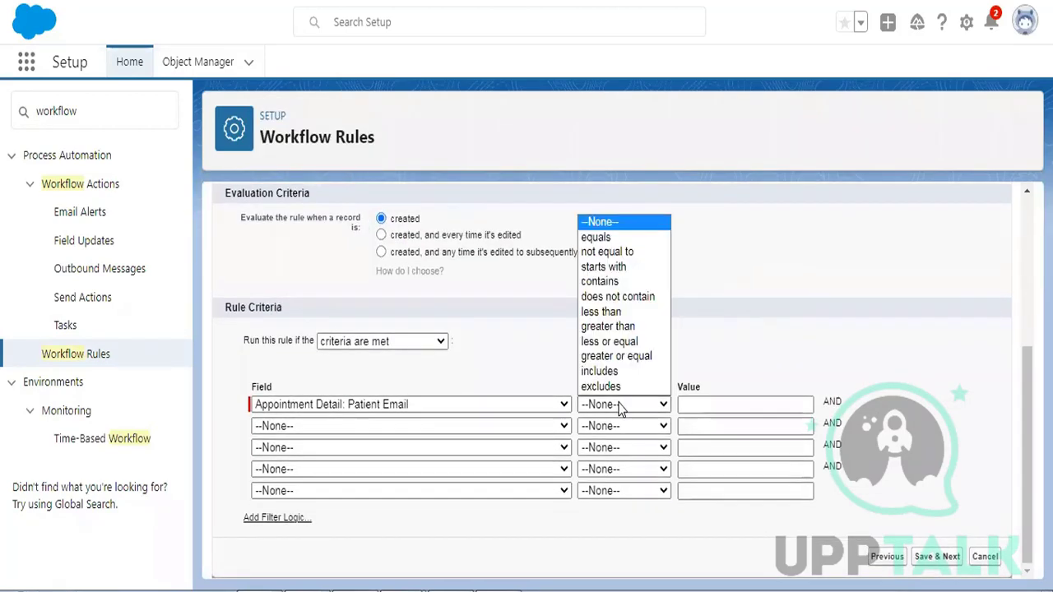
{"action": "left_click", "coordinate": [600, 251]}
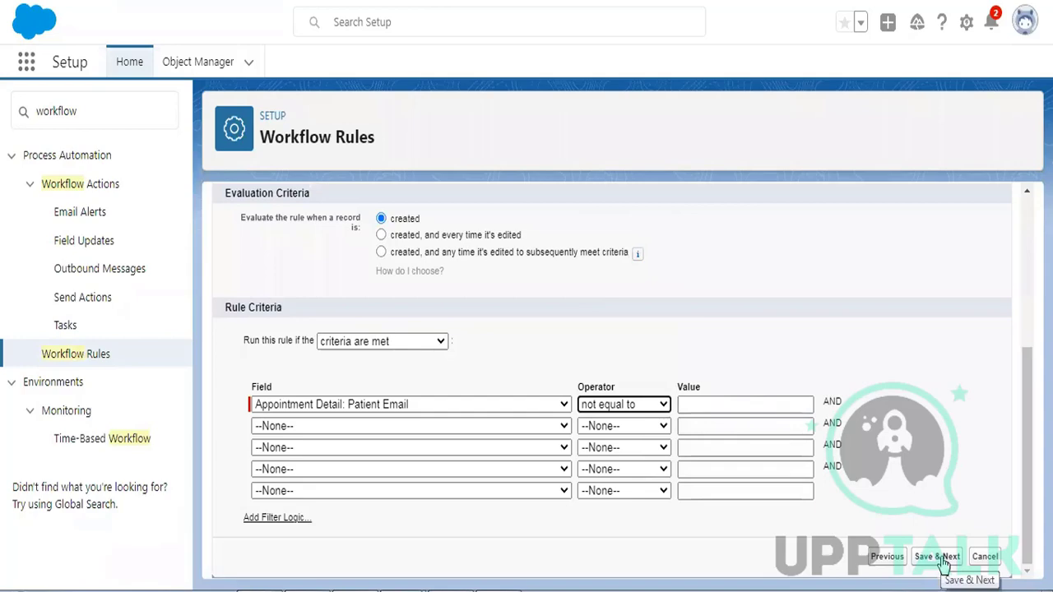
{"action": "left_click", "coordinate": [943, 559]}
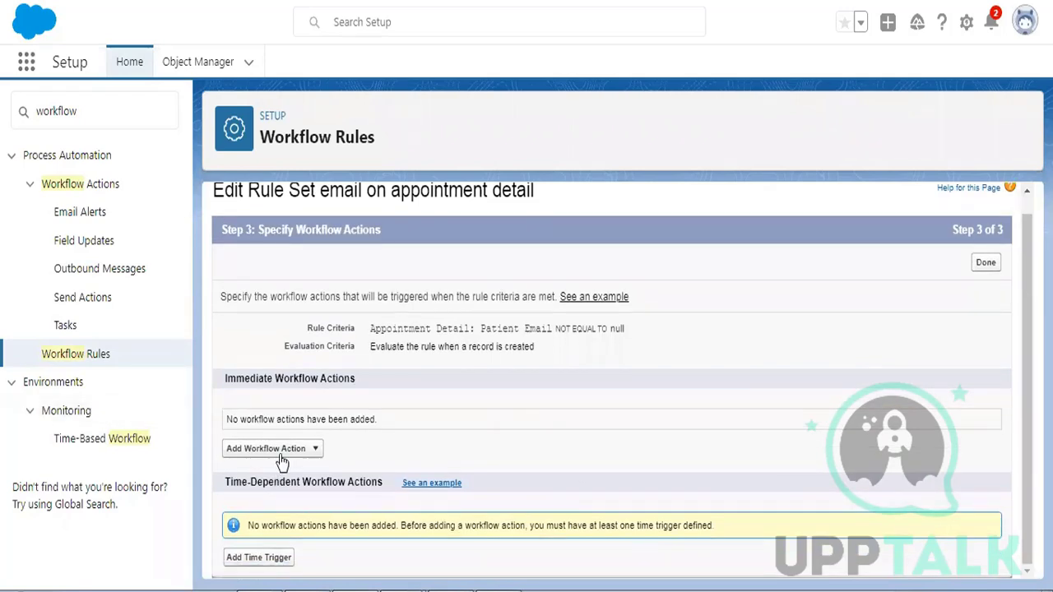
- Add a new Email Alert described 'Send email for appointment detail', letting its unique name auto-fill
{"action": "left_click", "coordinate": [279, 450]}
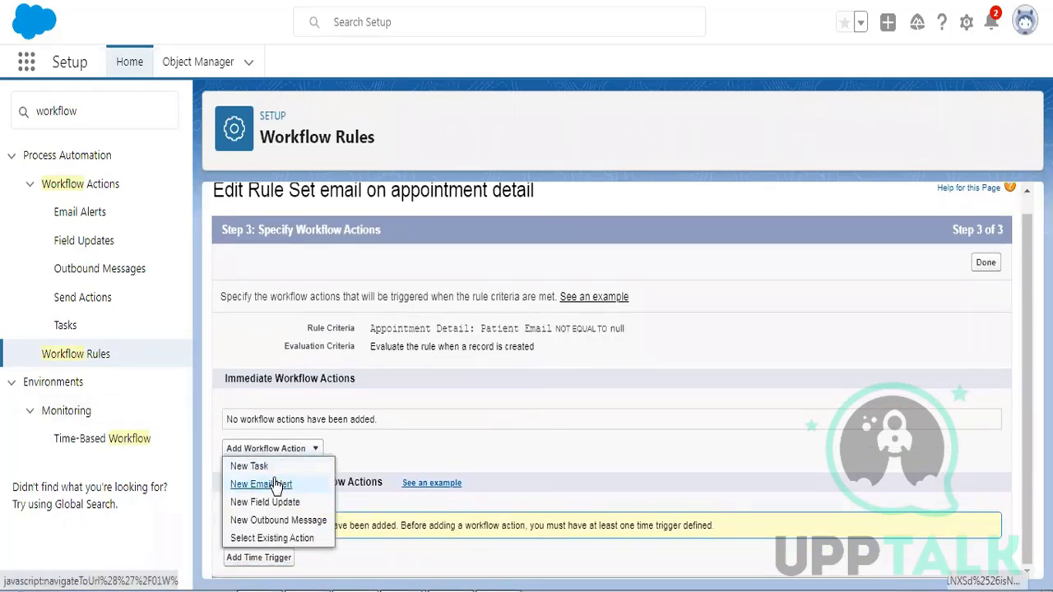
{"action": "left_click", "coordinate": [276, 485]}
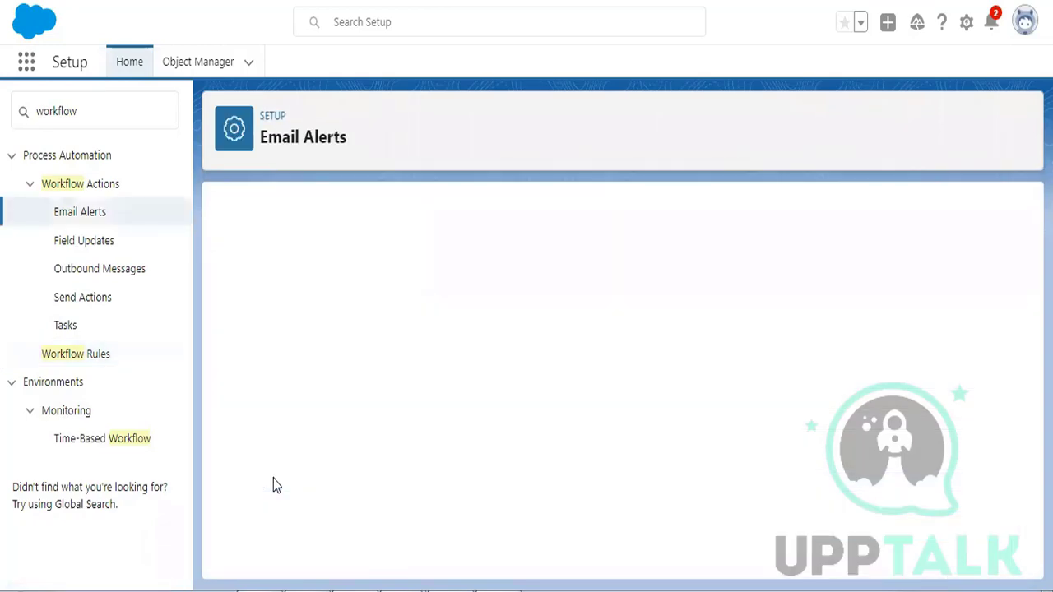
{"action": "scroll", "coordinate": [670, 354], "scroll_direction": "down", "scroll_amount": 1}
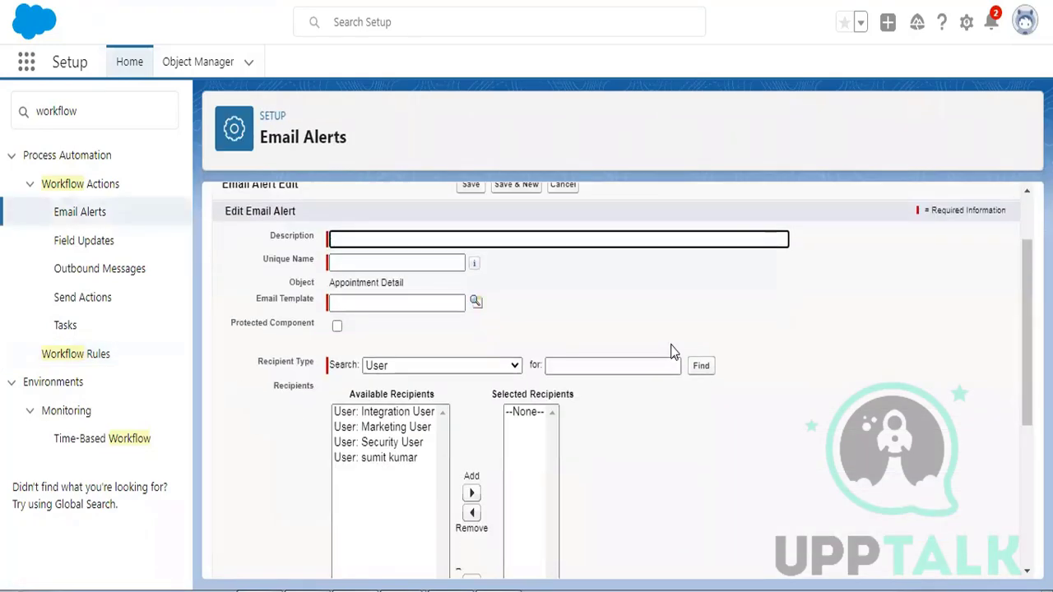
{"action": "type", "text": "Send Email for appointment"}
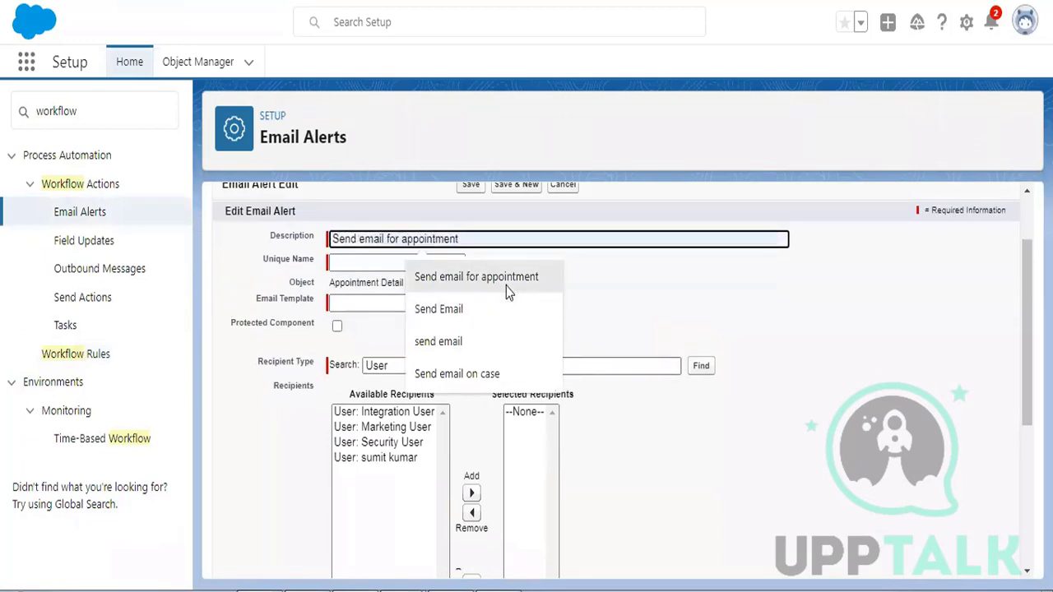
{"action": "left_click", "coordinate": [503, 279]}
{"action": "type", "text": "detail"}
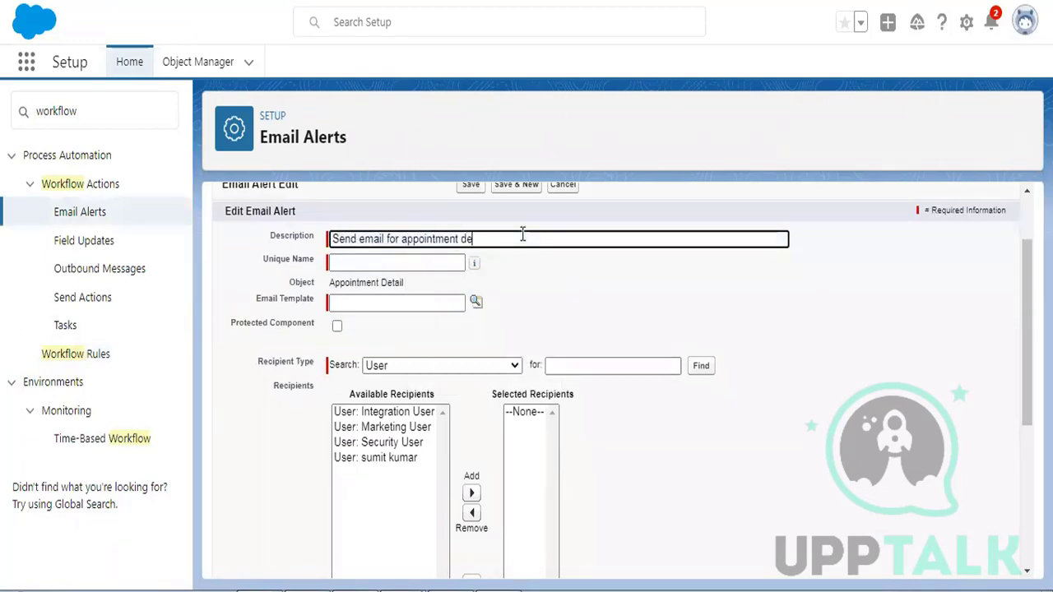
{"action": "key", "text": "Tab"}
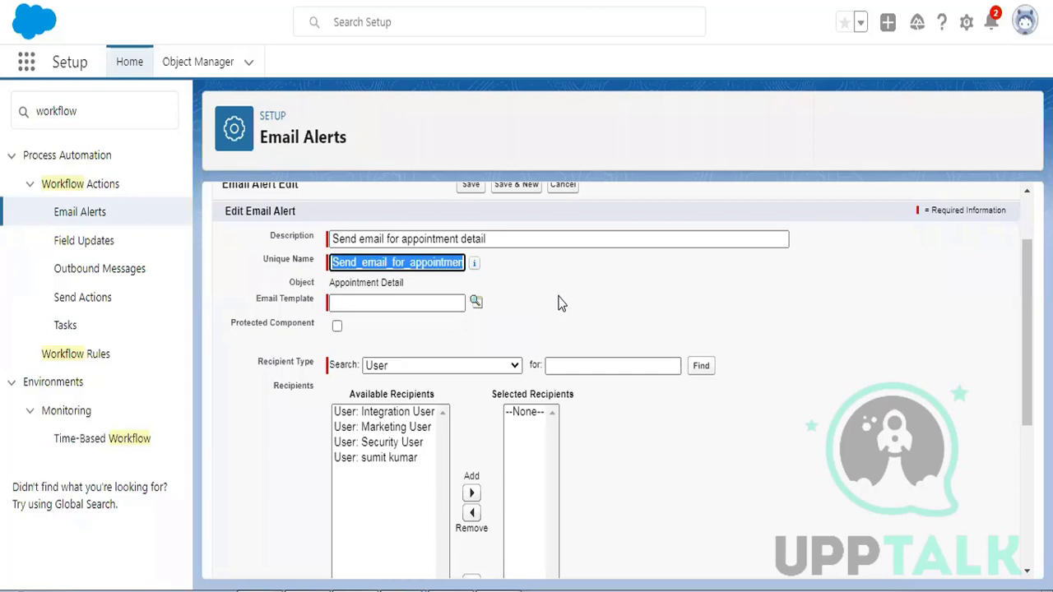
{"action": "left_click_drag", "start_coordinate": [330, 283], "coordinate": [528, 287]}
{"action": "left_click", "coordinate": [527, 287]}
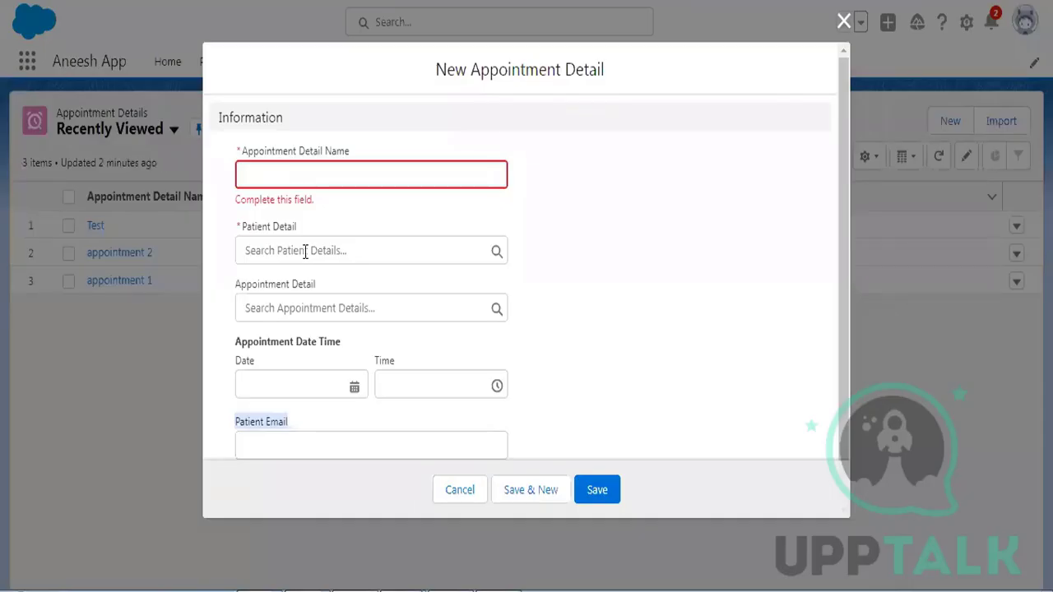
- Select a patient in the new appointment's Patient Detail lookup, then return to the email alert editor
{"action": "left_click", "coordinate": [305, 250]}
{"action": "left_click", "coordinate": [301, 349]}
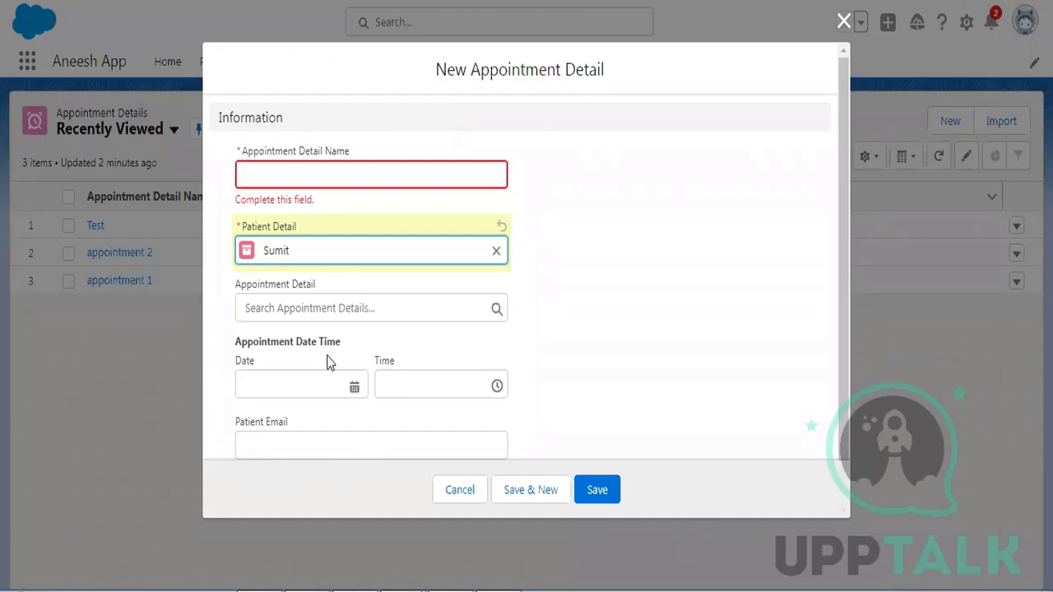
{"action": "scroll", "coordinate": [411, 304], "scroll_direction": "down", "scroll_amount": 1}
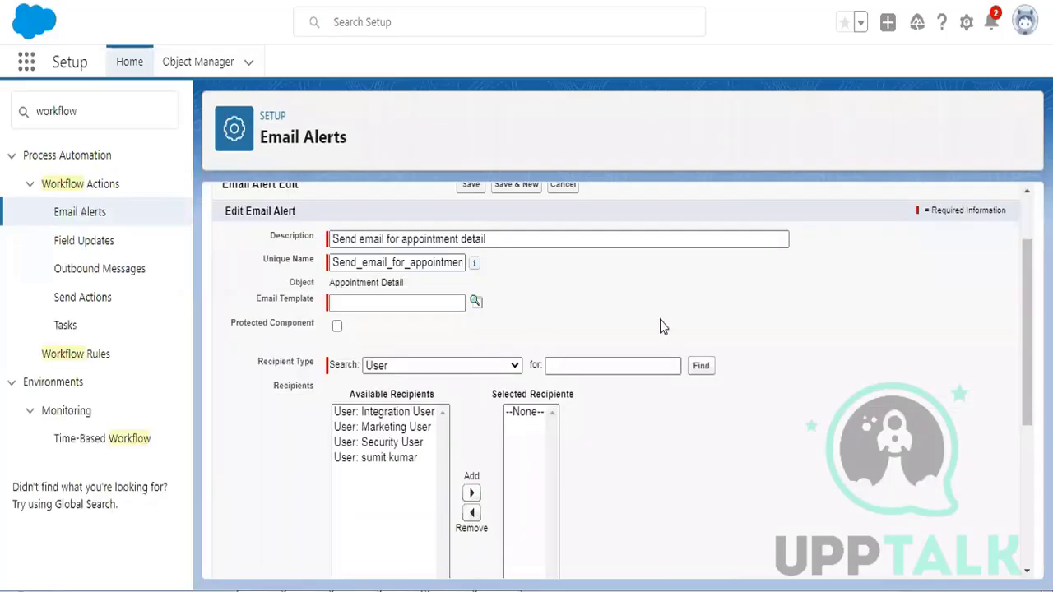
{"action": "scroll", "coordinate": [664, 327], "scroll_direction": "down", "scroll_amount": 1}
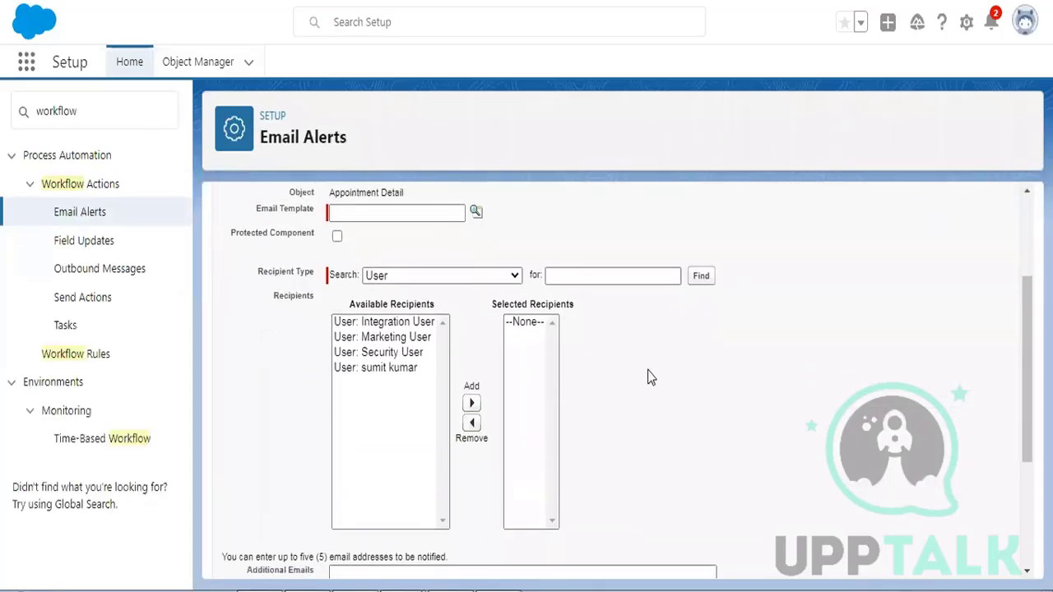
- Choose 'Appointment Email template 14 Dec' as the email alert's template
{"action": "scroll", "coordinate": [647, 376], "scroll_direction": "up", "scroll_amount": 1}
{"action": "scroll", "coordinate": [647, 363], "scroll_direction": "down", "scroll_amount": 1}
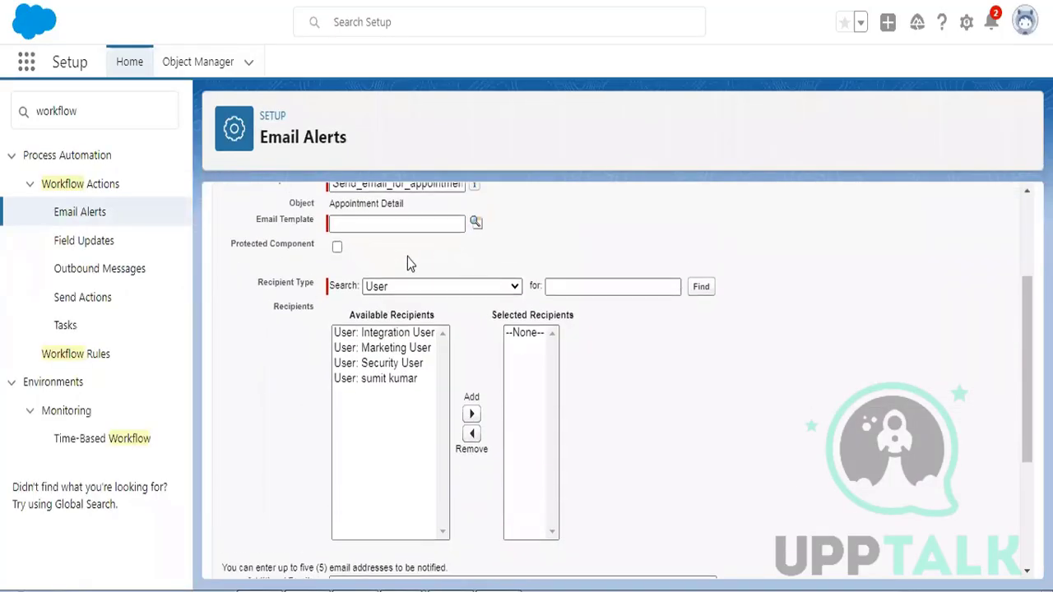
{"action": "left_click", "coordinate": [476, 211]}
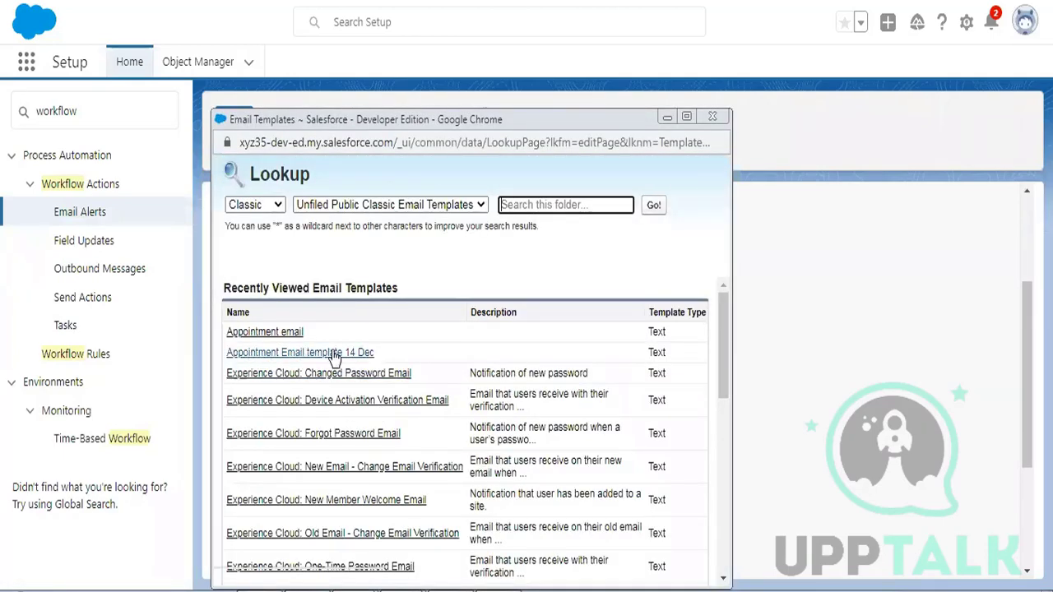
{"action": "left_click", "coordinate": [352, 353]}
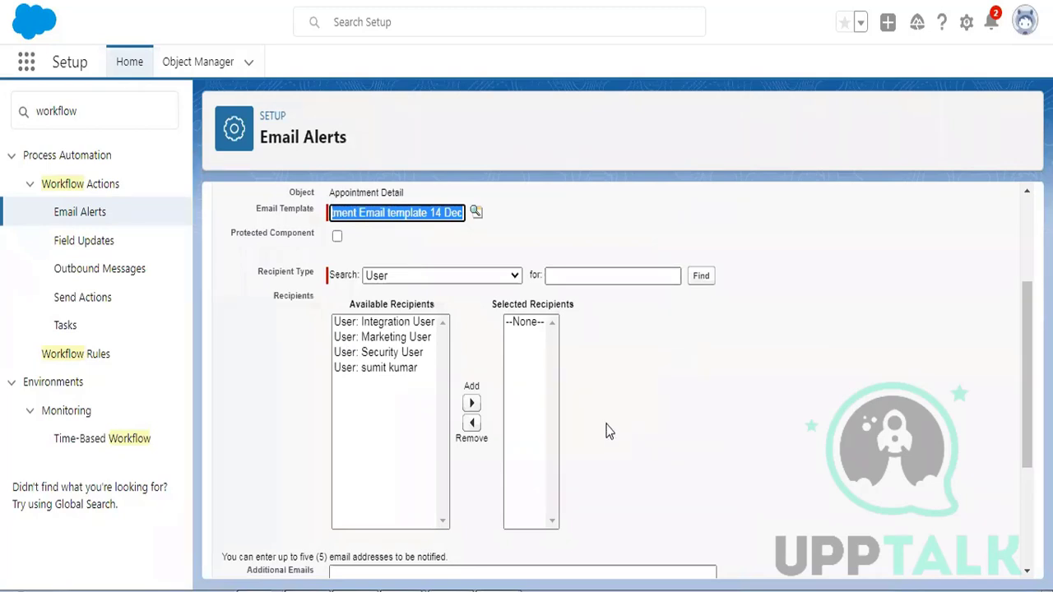
- Add Email Field: Patient Email as the alert's recipient and save the alert
{"action": "left_click", "coordinate": [421, 276]}
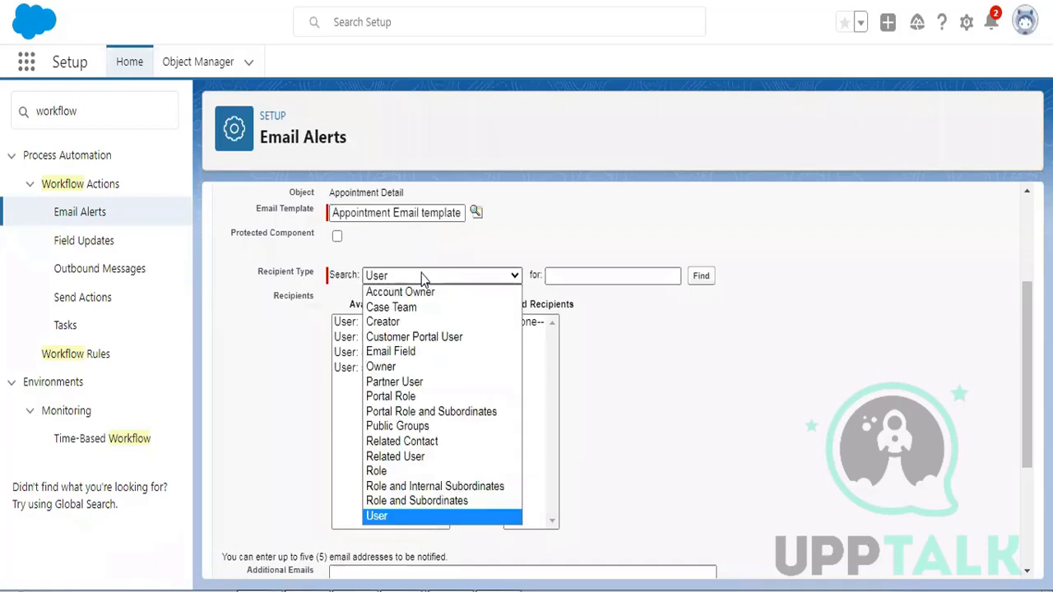
{"action": "left_click", "coordinate": [416, 352]}
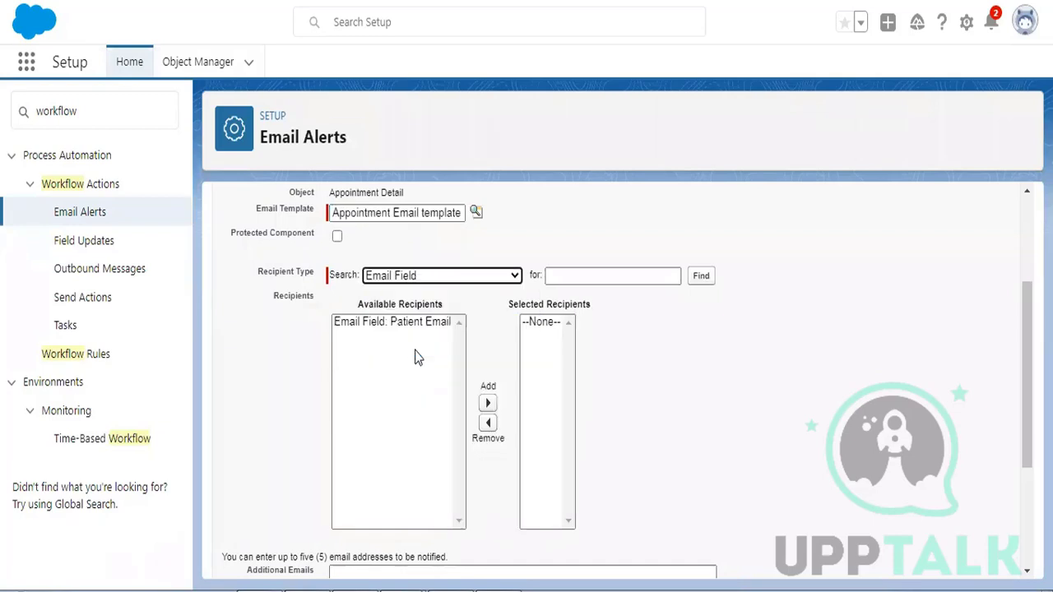
{"action": "left_click", "coordinate": [399, 323]}
{"action": "left_click", "coordinate": [489, 403]}
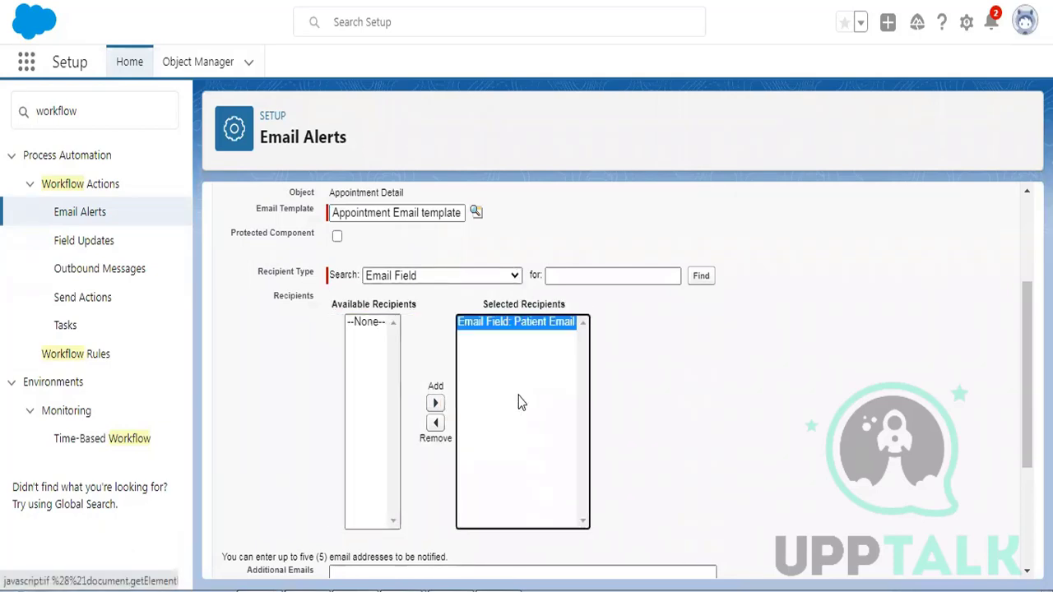
{"action": "scroll", "coordinate": [758, 352], "scroll_direction": "down", "scroll_amount": 3}
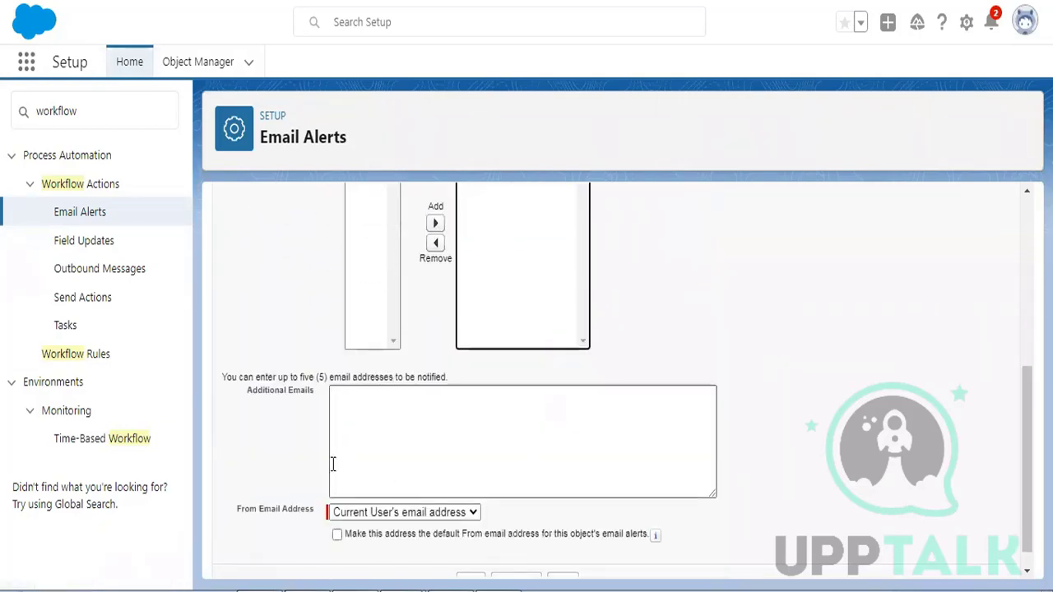
{"action": "left_click_drag", "start_coordinate": [221, 377], "coordinate": [449, 375]}
{"action": "left_click", "coordinate": [368, 398]}
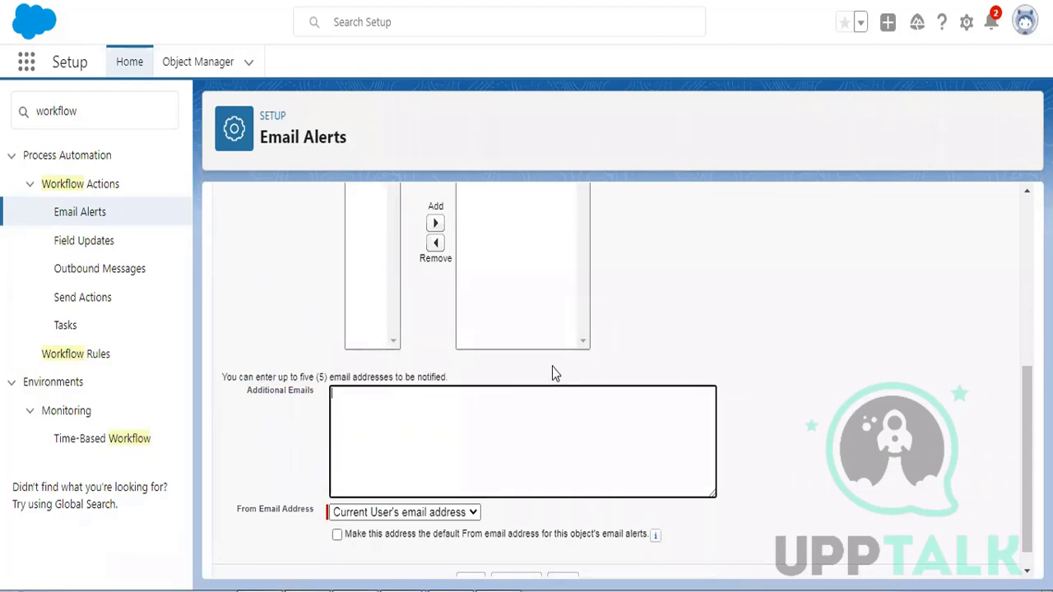
{"action": "scroll", "coordinate": [786, 367], "scroll_direction": "down", "scroll_amount": 1}
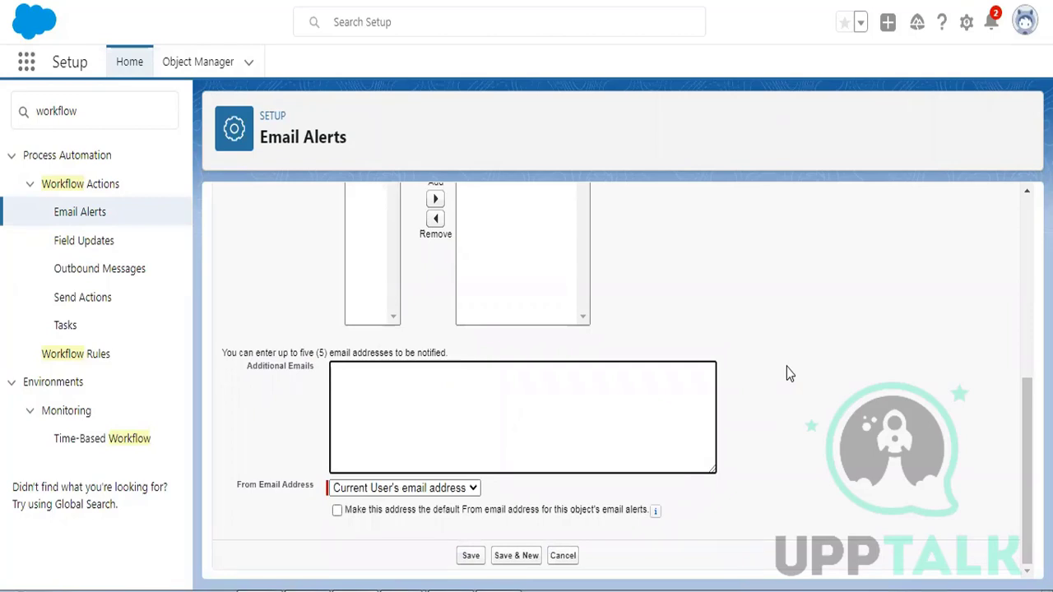
{"action": "left_click", "coordinate": [471, 556]}
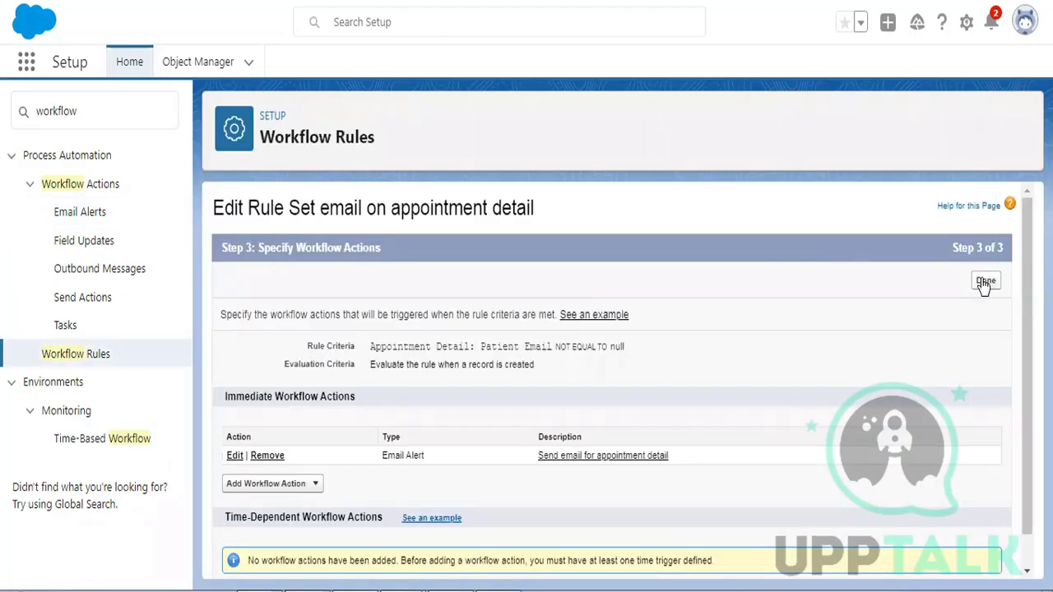
- Finish the rule's workflow actions and activate the 'Set email on appointment detail' rule
{"action": "left_click", "coordinate": [984, 282]}
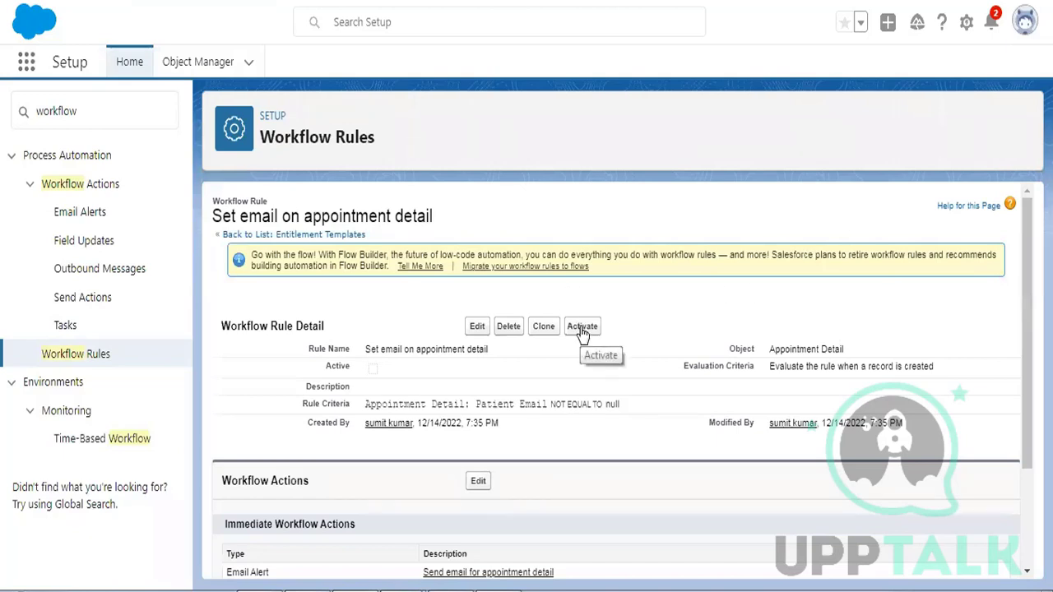
{"action": "left_click", "coordinate": [581, 327]}
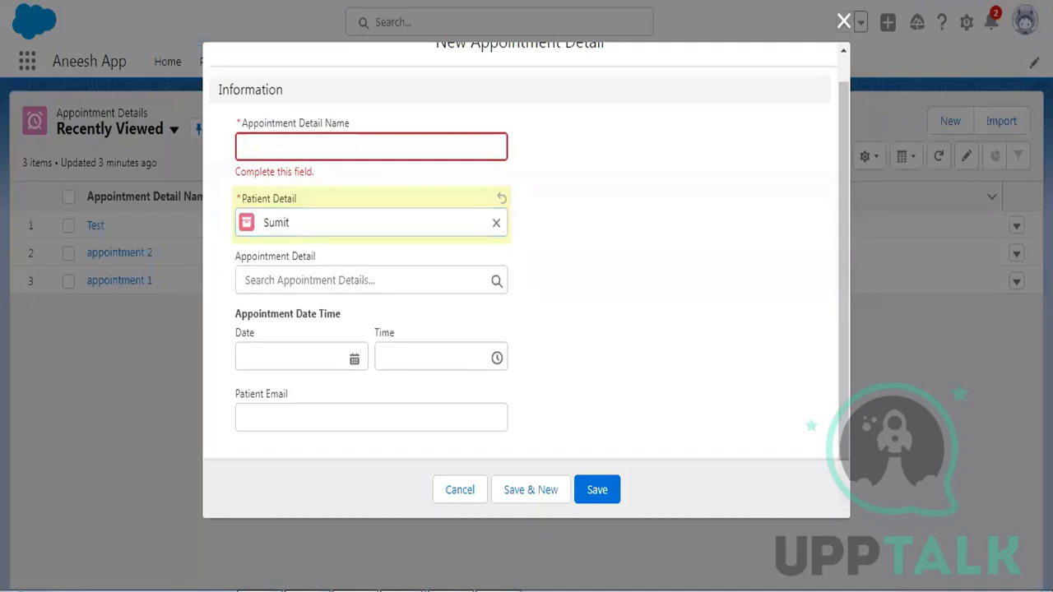
- Enter a test appointment name and set it for 12/15/2022 at 11:15 AM
{"action": "left_click", "coordinate": [336, 143]}
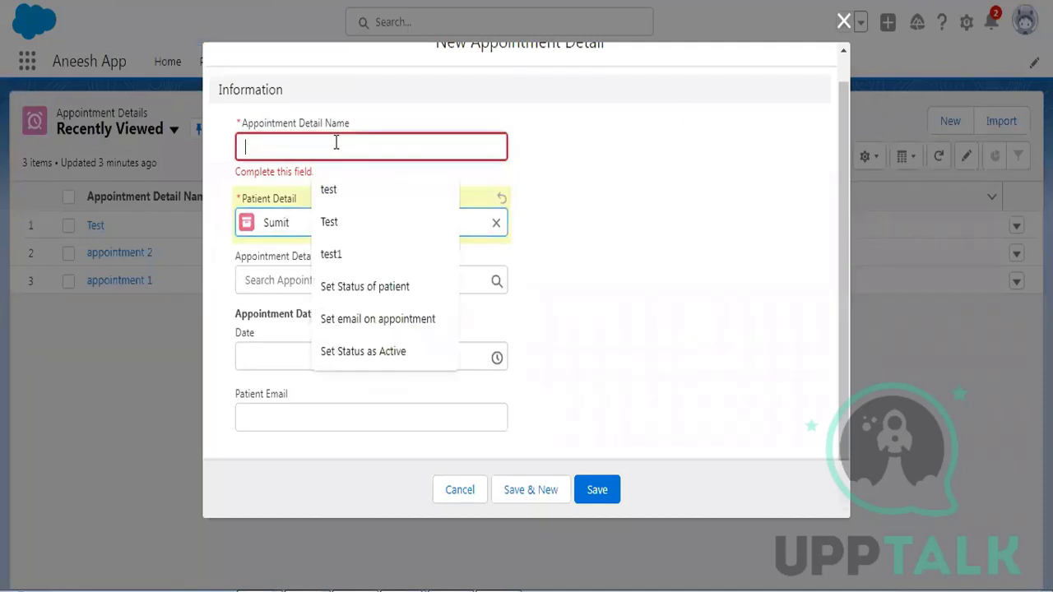
{"action": "type", "text": "test "}
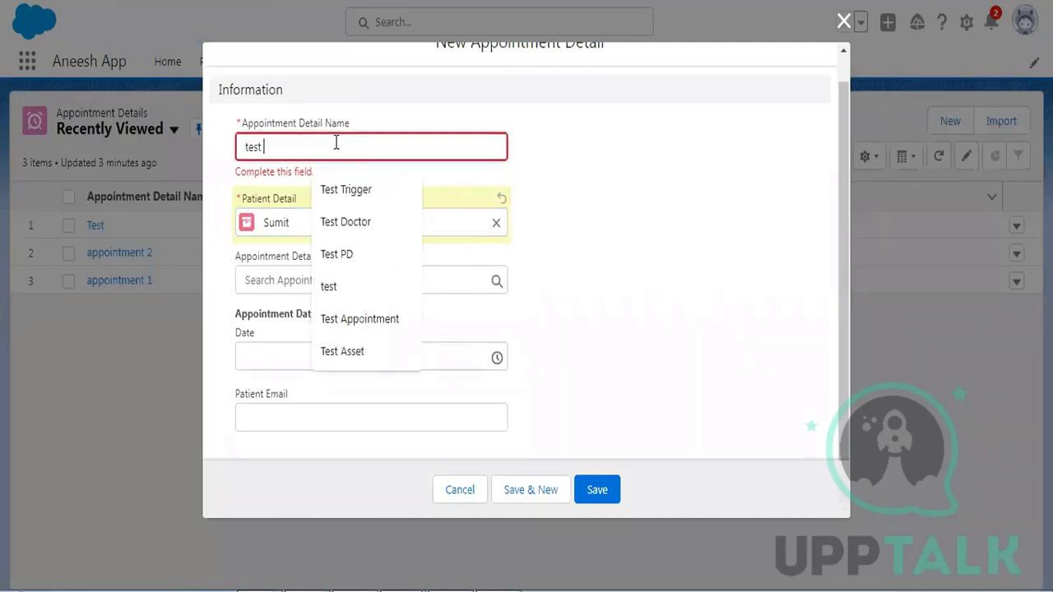
{"action": "type", "text": "sumit"}
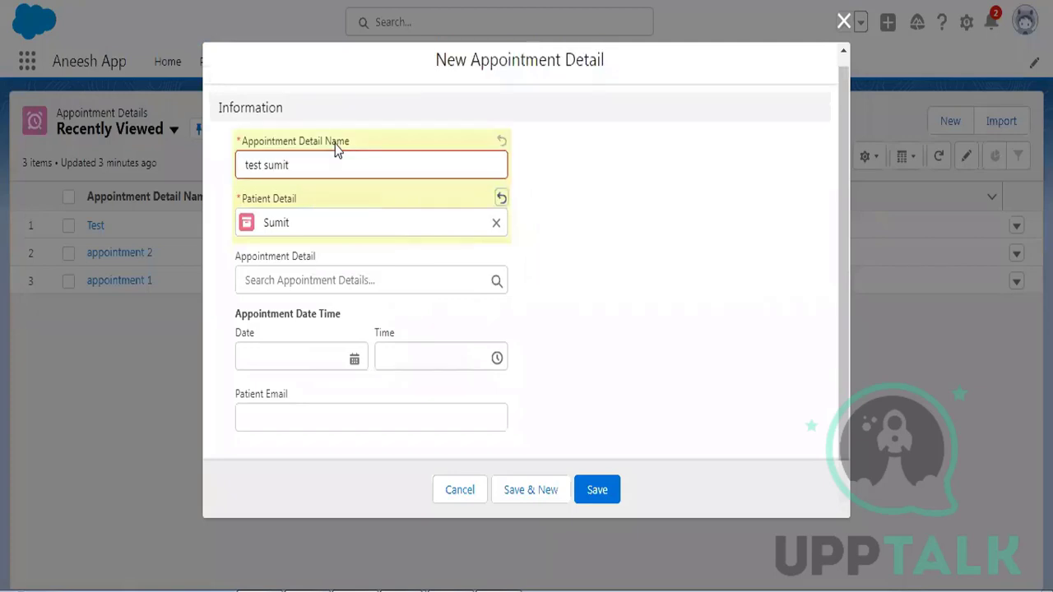
{"action": "left_click", "coordinate": [318, 296]}
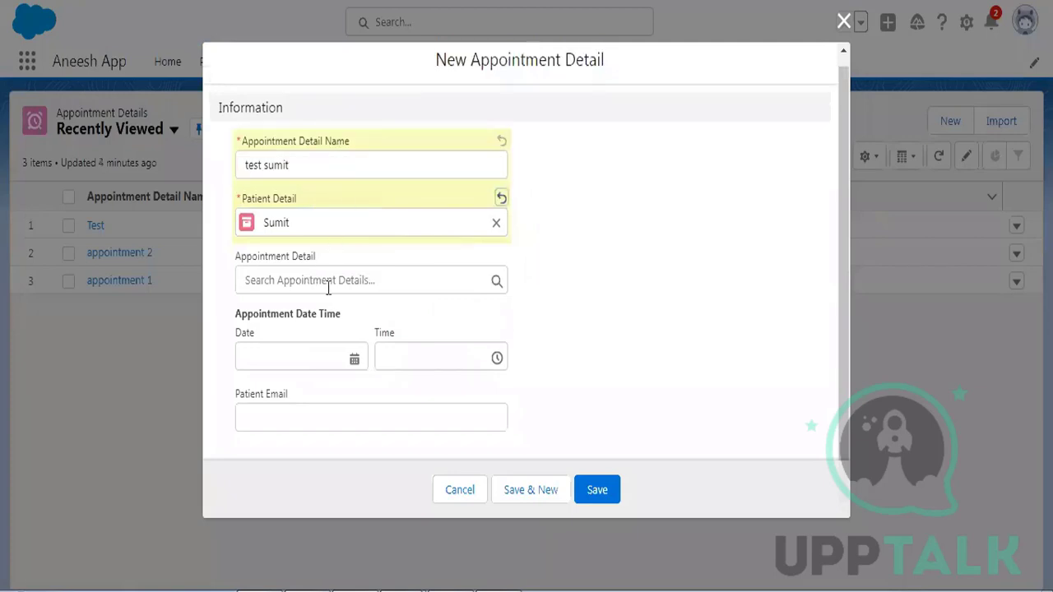
{"action": "left_click", "coordinate": [296, 362]}
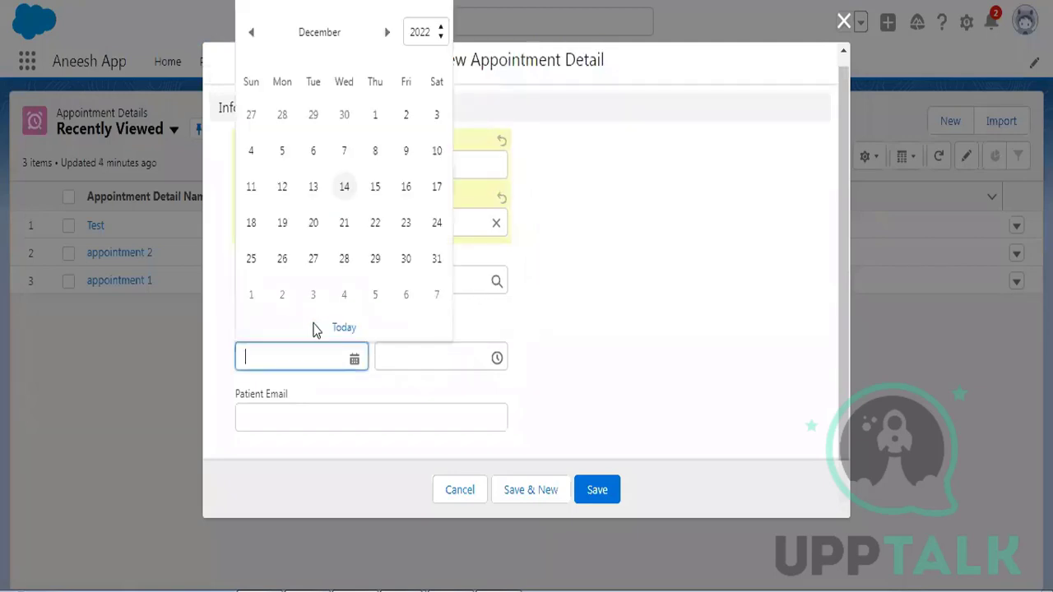
{"action": "left_click", "coordinate": [343, 187]}
{"action": "left_click", "coordinate": [276, 356]}
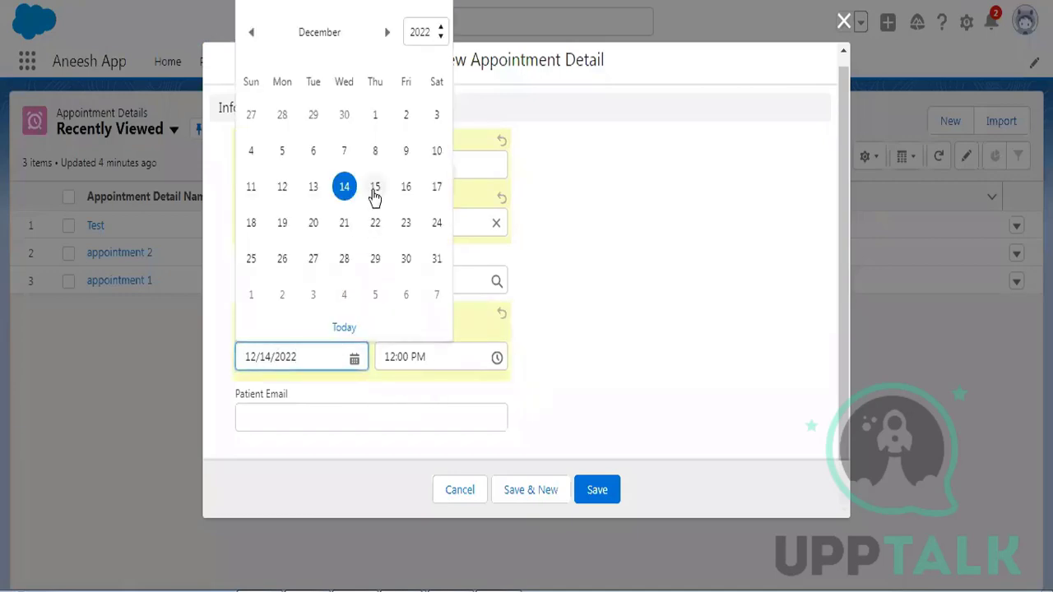
{"action": "left_click", "coordinate": [375, 188]}
{"action": "left_click", "coordinate": [402, 357]}
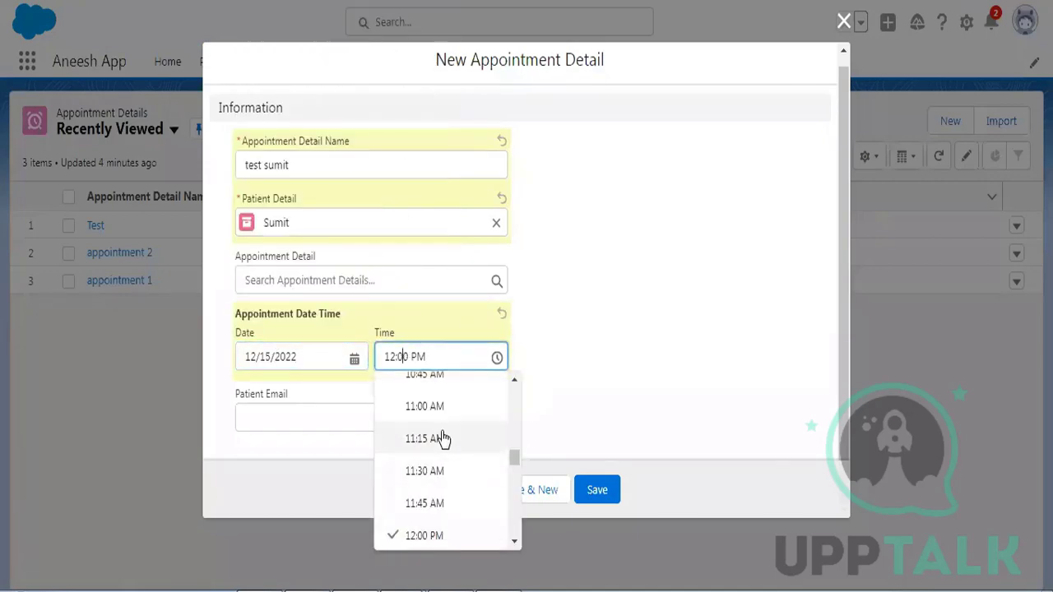
{"action": "left_click", "coordinate": [439, 438]}
- Fill in the patient's email address and save the new appointment record
{"action": "left_click", "coordinate": [282, 416]}
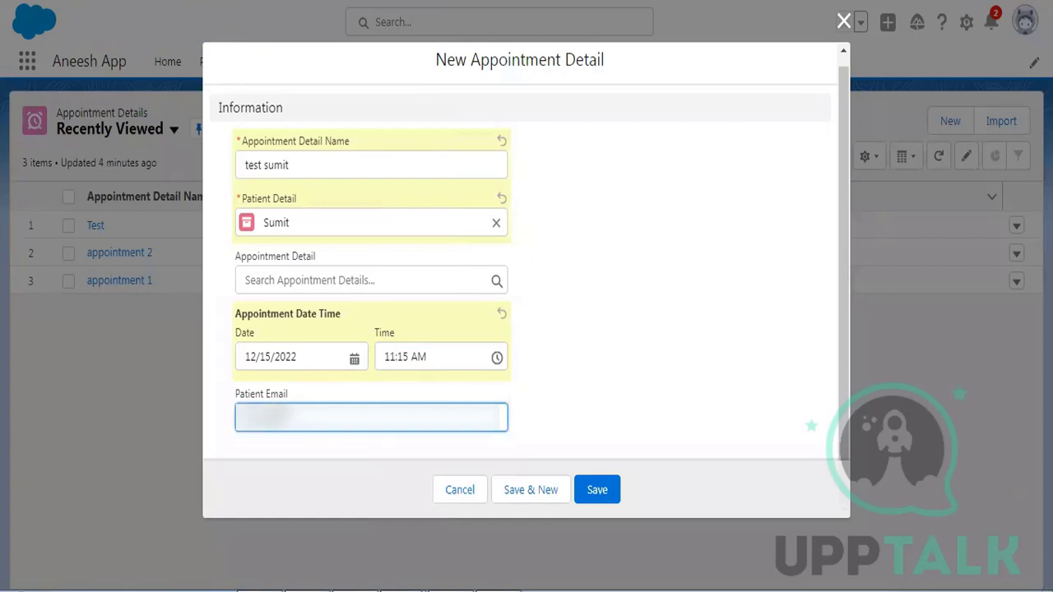
{"action": "type", "text": "@gmail.com"}
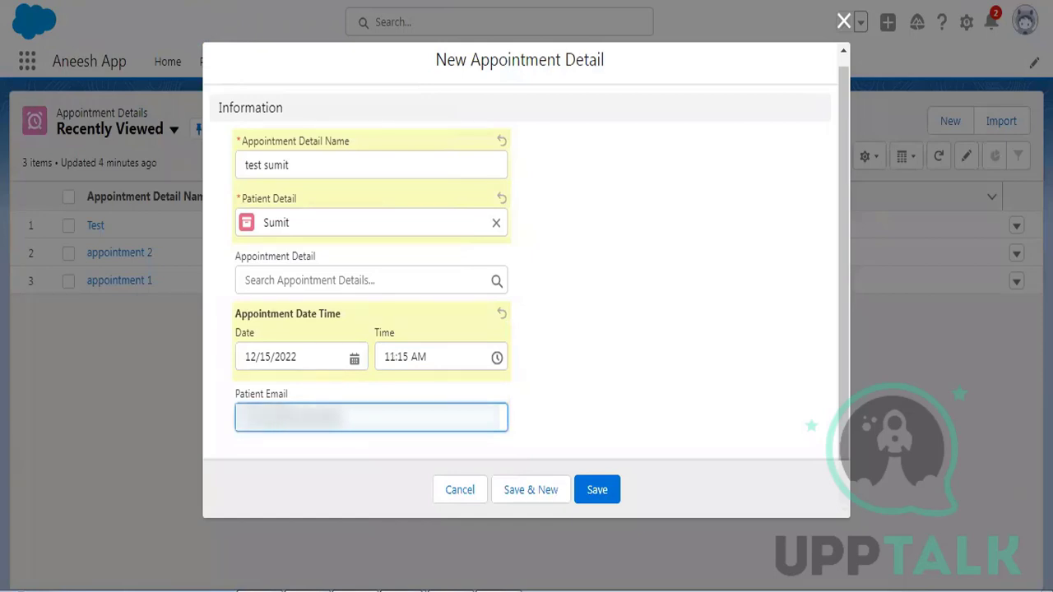
{"action": "type", "text": "om.com"}
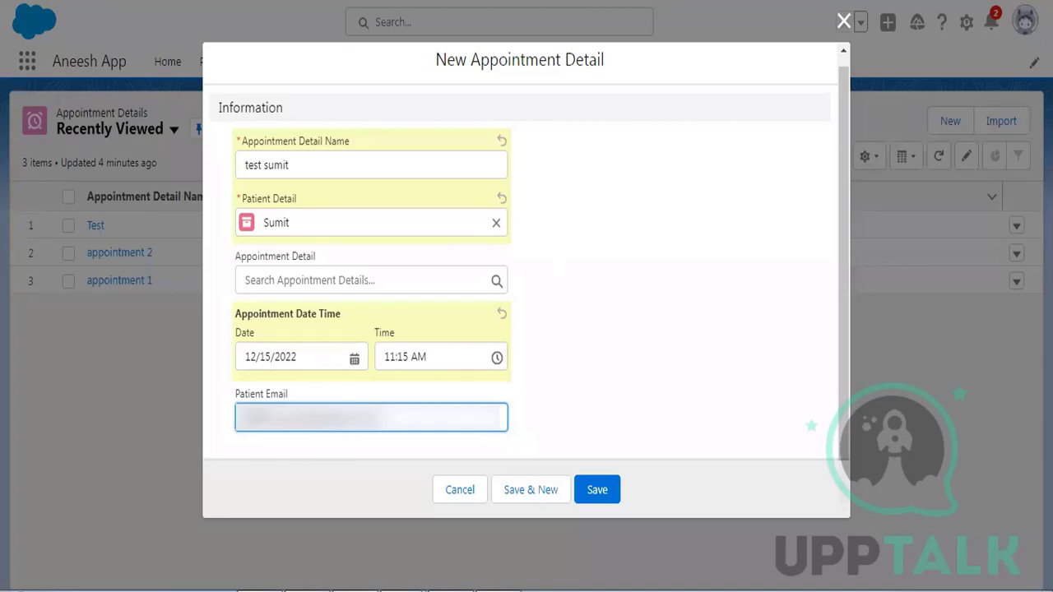
{"action": "left_click_drag", "start_coordinate": [246, 418], "coordinate": [390, 417]}
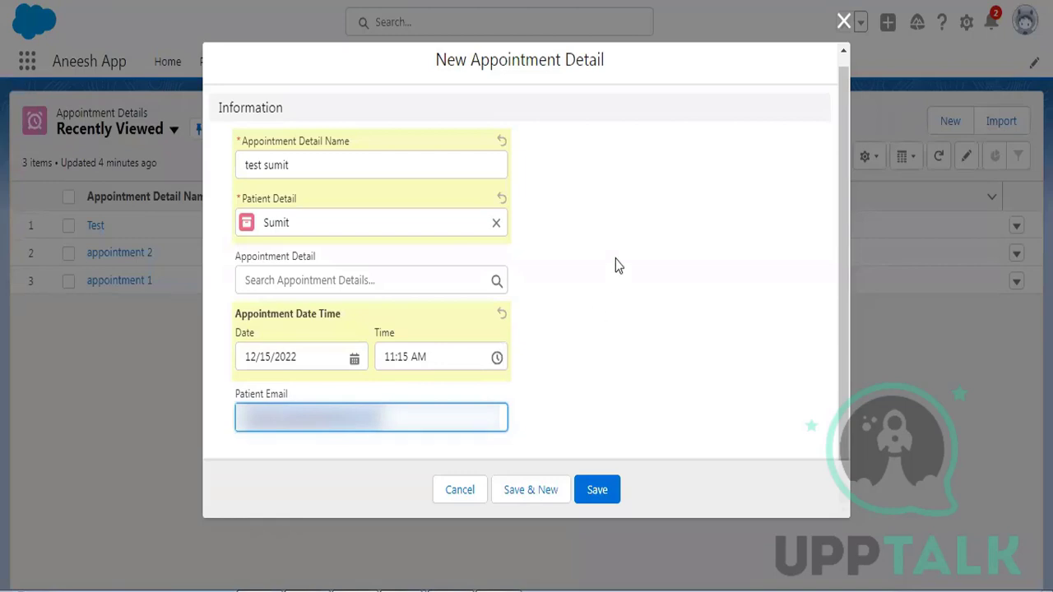
{"action": "left_click", "coordinate": [600, 491]}
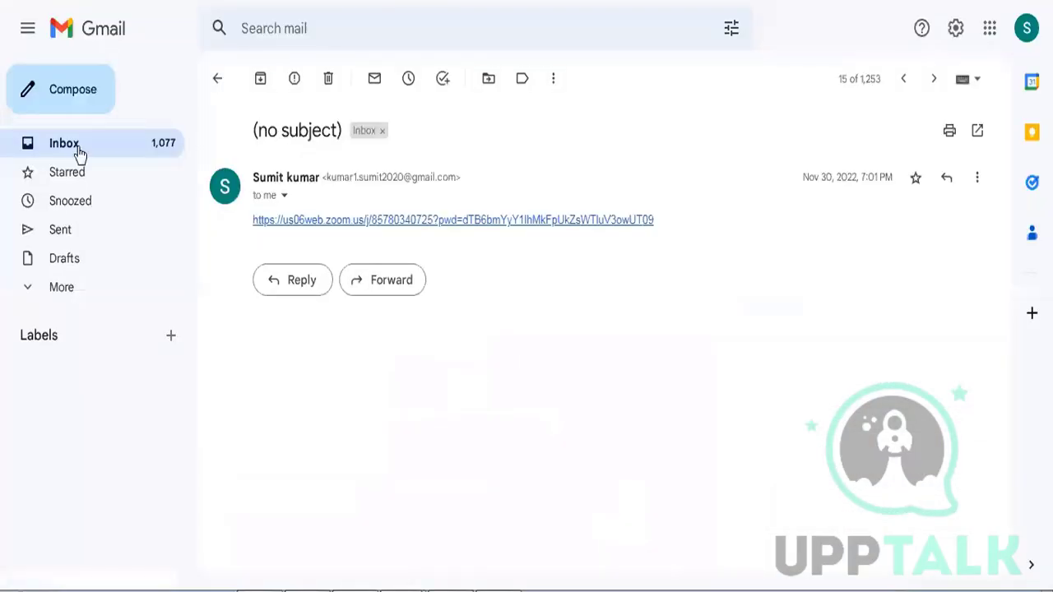
- Refresh the Gmail inbox to check whether the new appointment email has arrived
{"action": "left_click", "coordinate": [80, 155]}
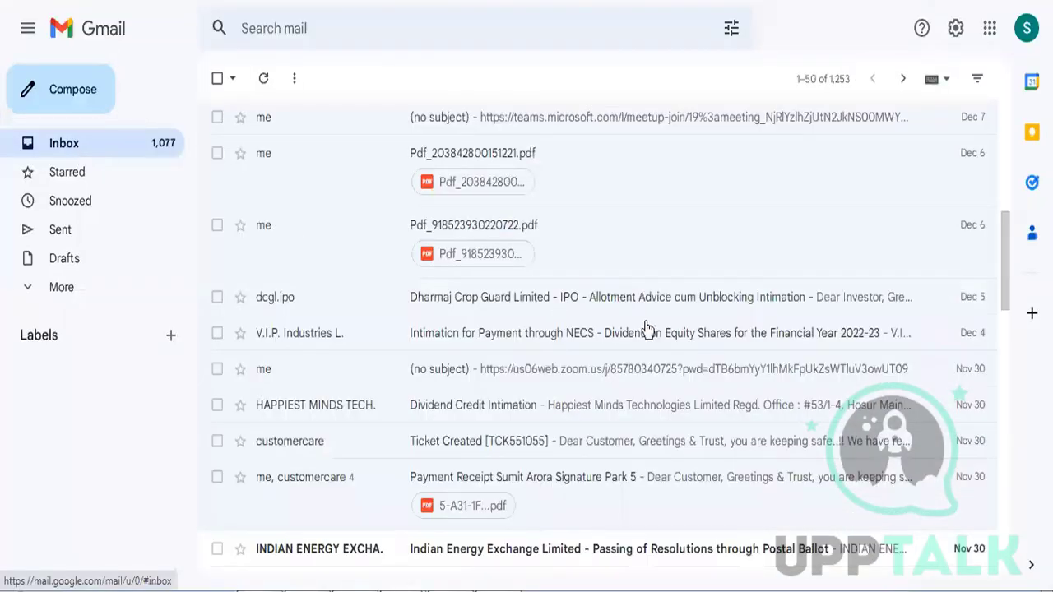
{"action": "scroll", "coordinate": [665, 235], "scroll_direction": "up", "scroll_amount": 10}
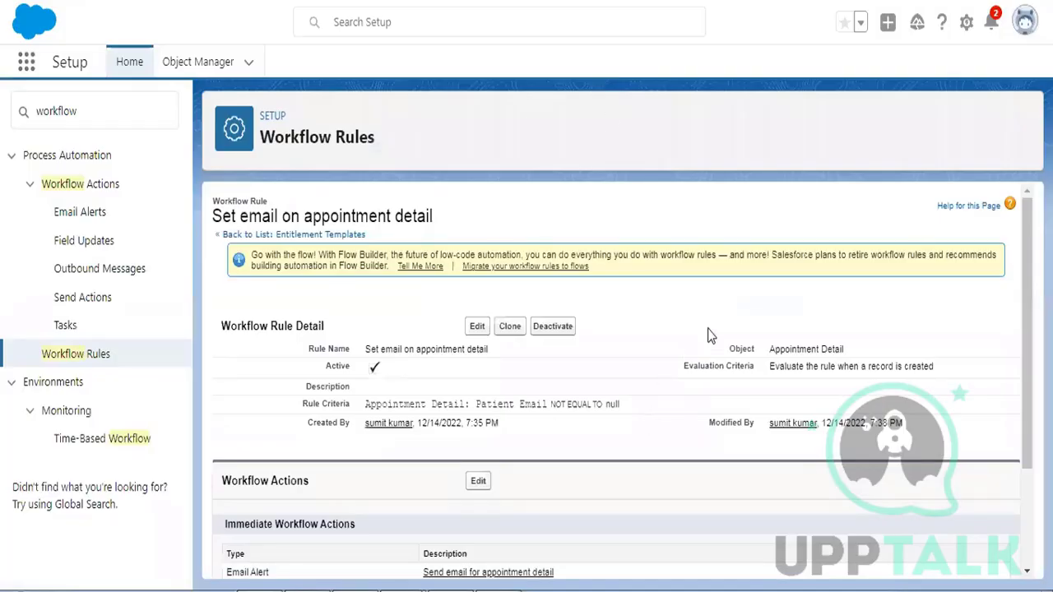
{"action": "scroll", "coordinate": [709, 336], "scroll_direction": "down", "scroll_amount": 2}
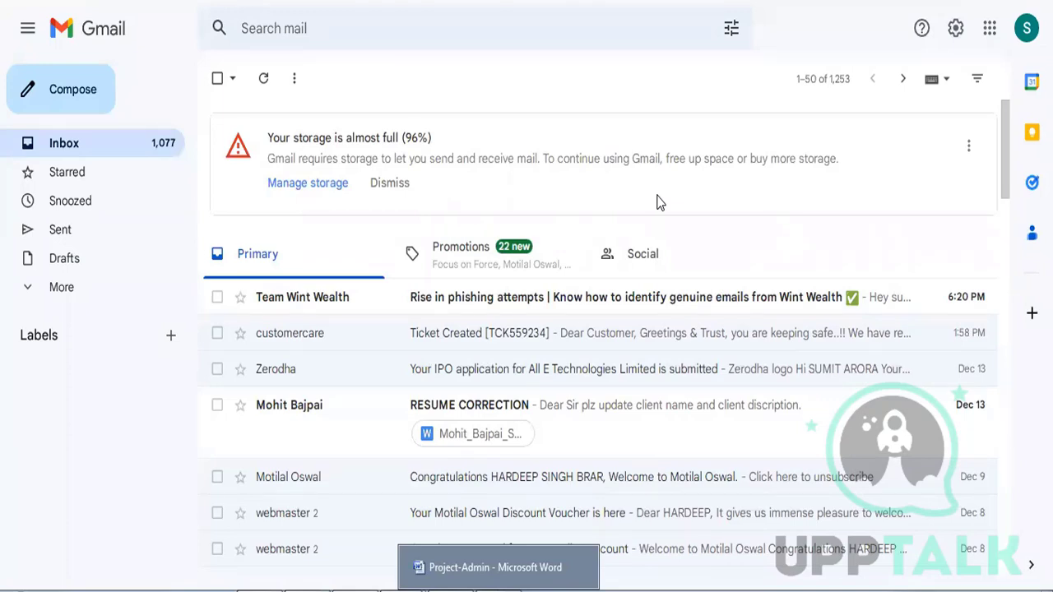
{"action": "left_click", "coordinate": [75, 153]}
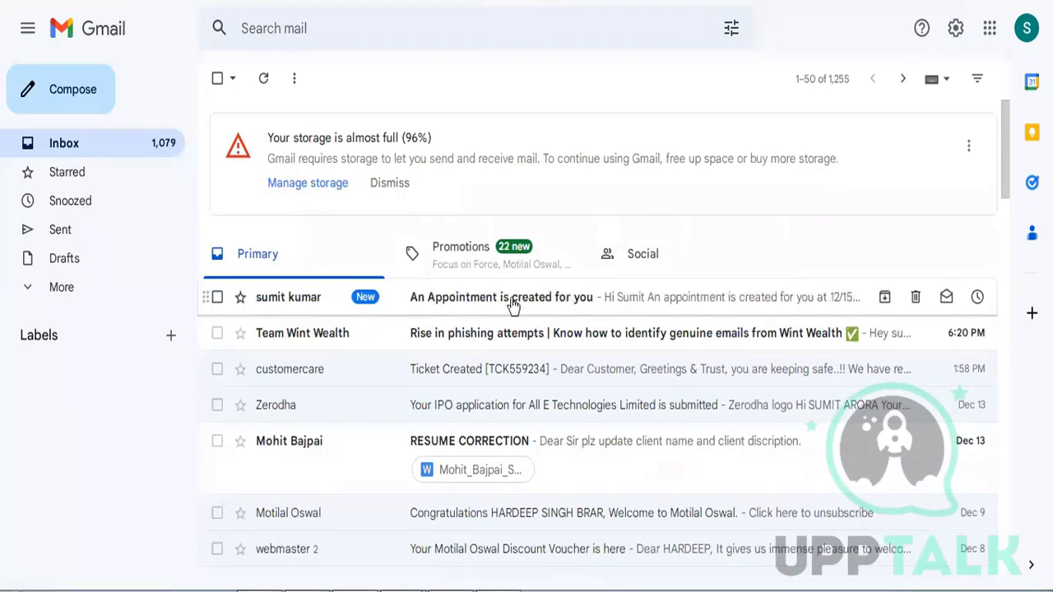
- Open the 'An Appointment is created for you' email and confirm the 12/15/2022, 11:15 AM time
{"action": "left_click", "coordinate": [566, 305]}
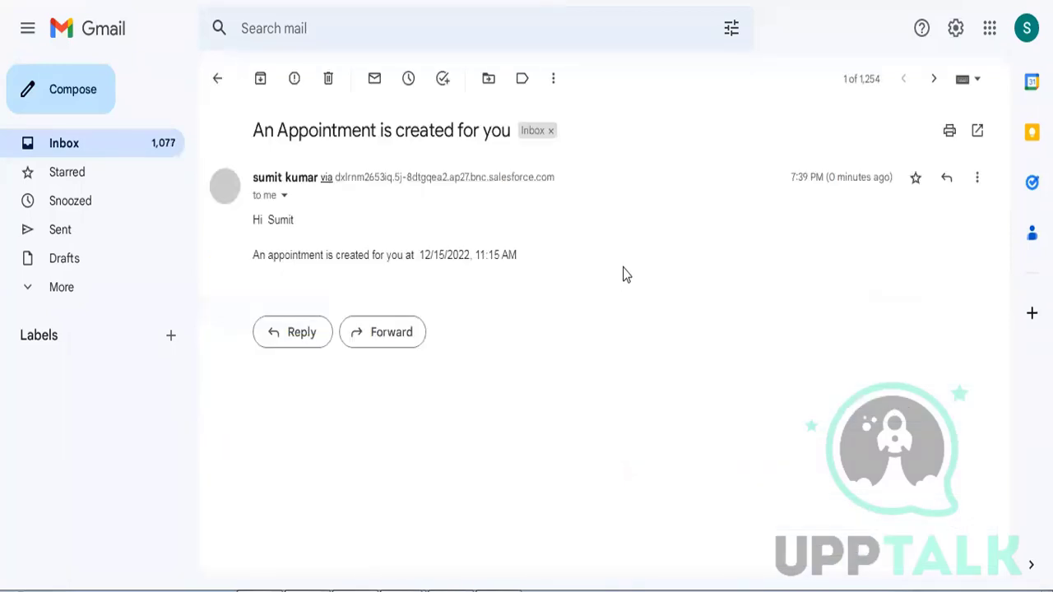
{"action": "double_click", "coordinate": [278, 220]}
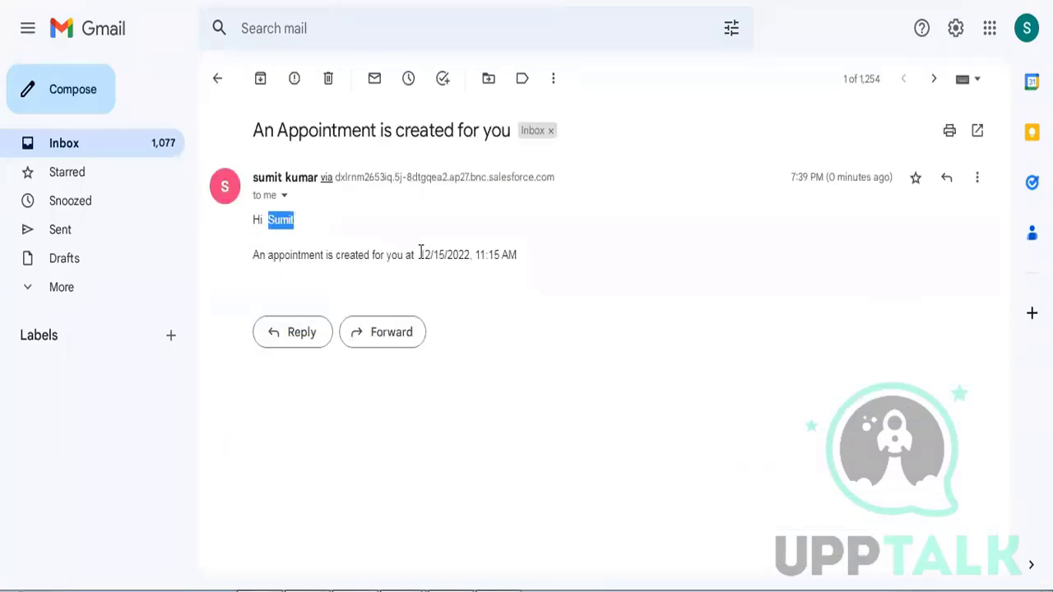
{"action": "left_click_drag", "start_coordinate": [420, 255], "coordinate": [518, 255]}
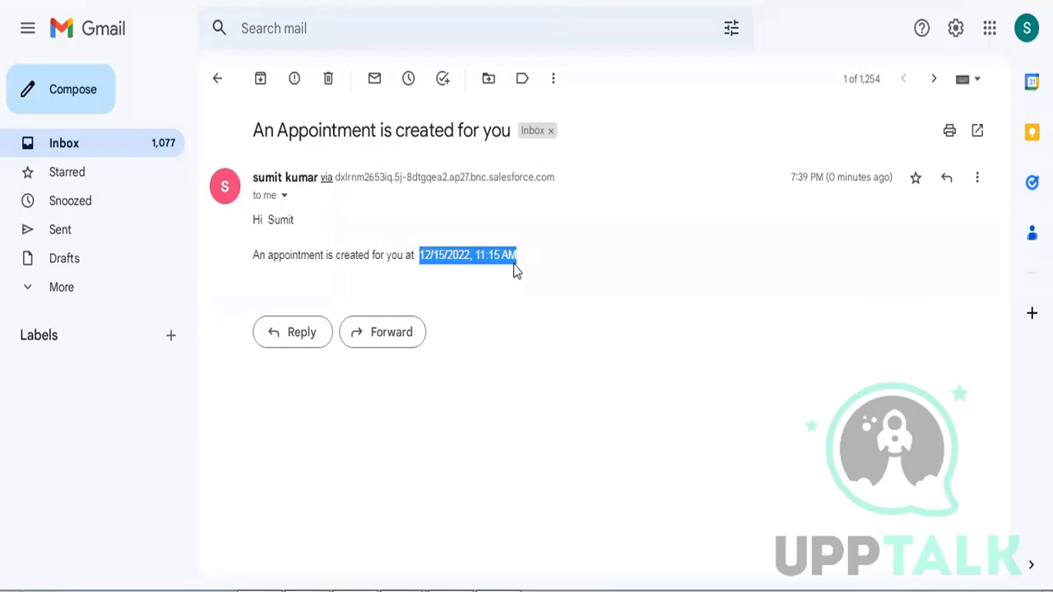
{"action": "left_click", "coordinate": [108, 141]}
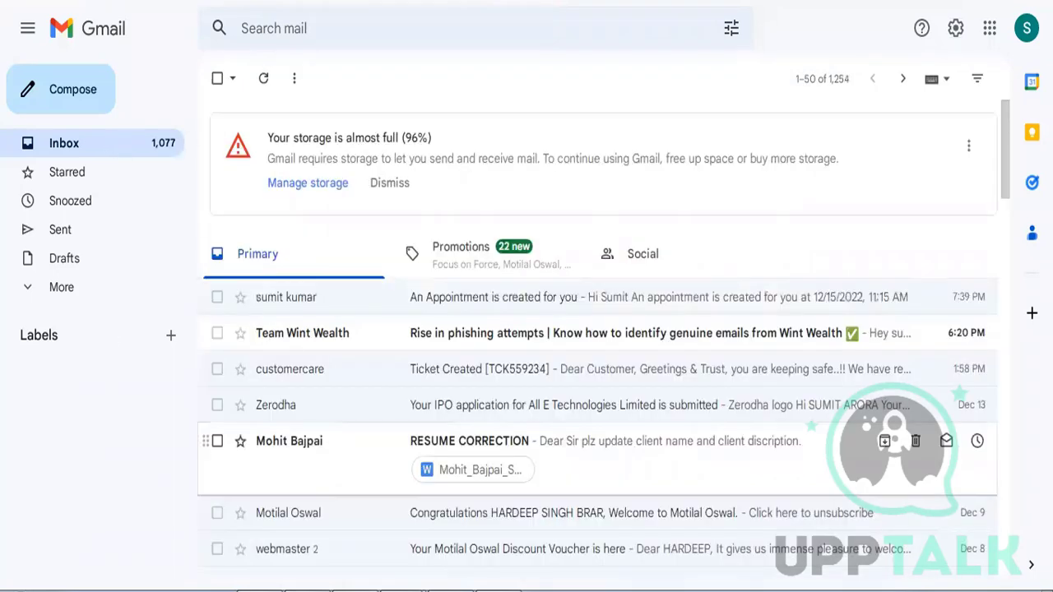
{"action": "left_click", "coordinate": [648, 2]}
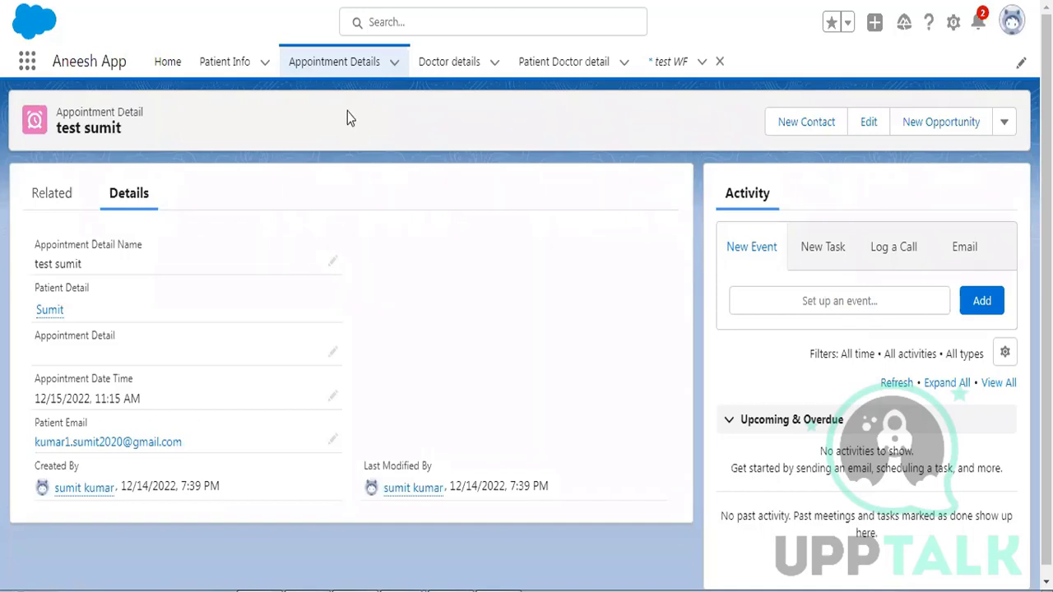
- Start a new Appointment Detail record and inspect its Patient Email and Patient Detail fields
{"action": "left_click", "coordinate": [328, 72]}
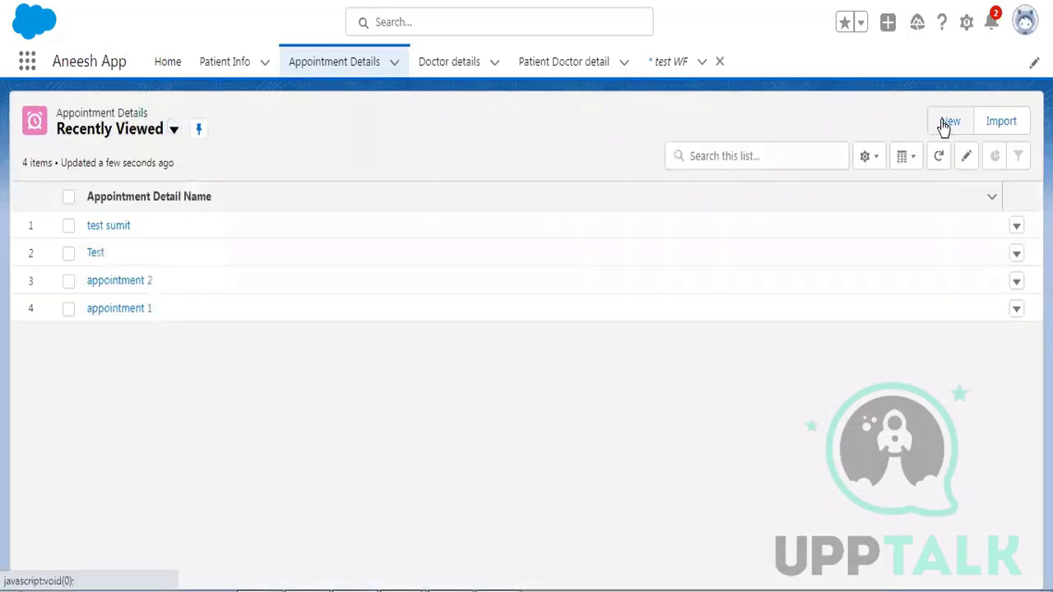
{"action": "left_click", "coordinate": [949, 124]}
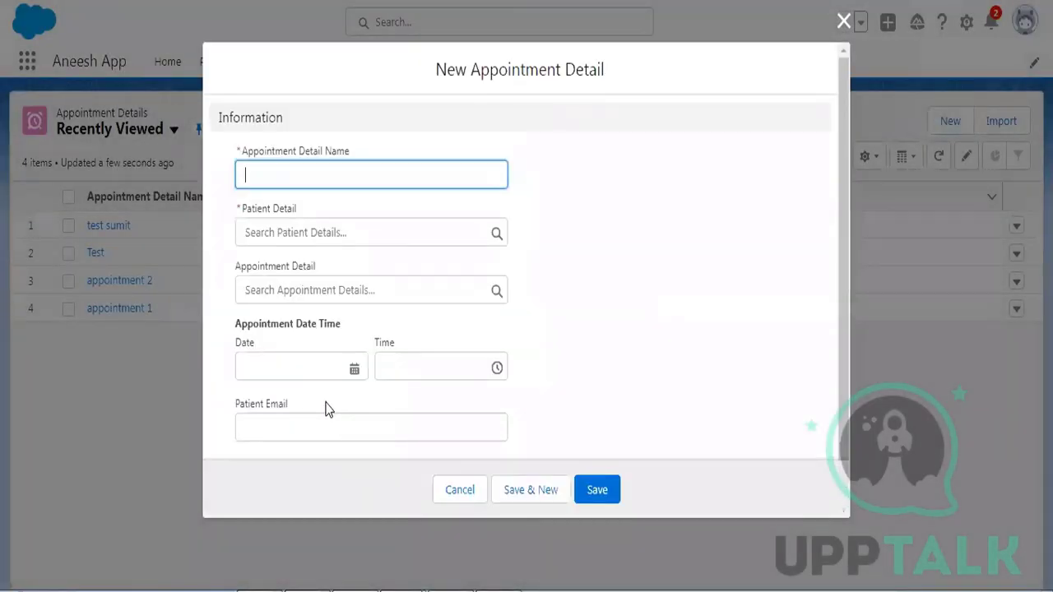
{"action": "left_click", "coordinate": [253, 408]}
{"action": "left_click_drag", "start_coordinate": [287, 422], "coordinate": [231, 425]}
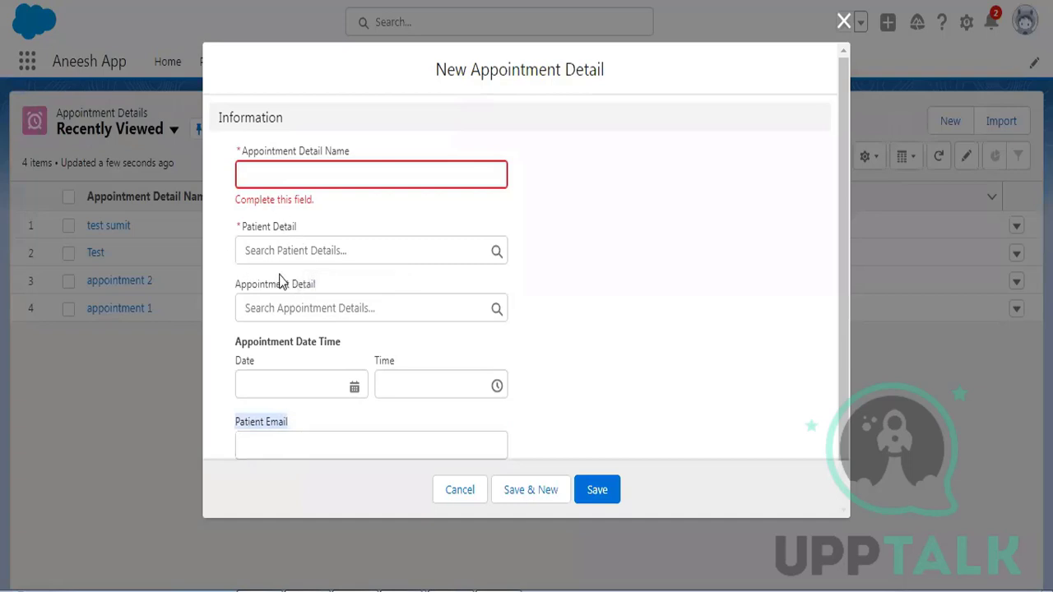
{"action": "left_click", "coordinate": [276, 252]}
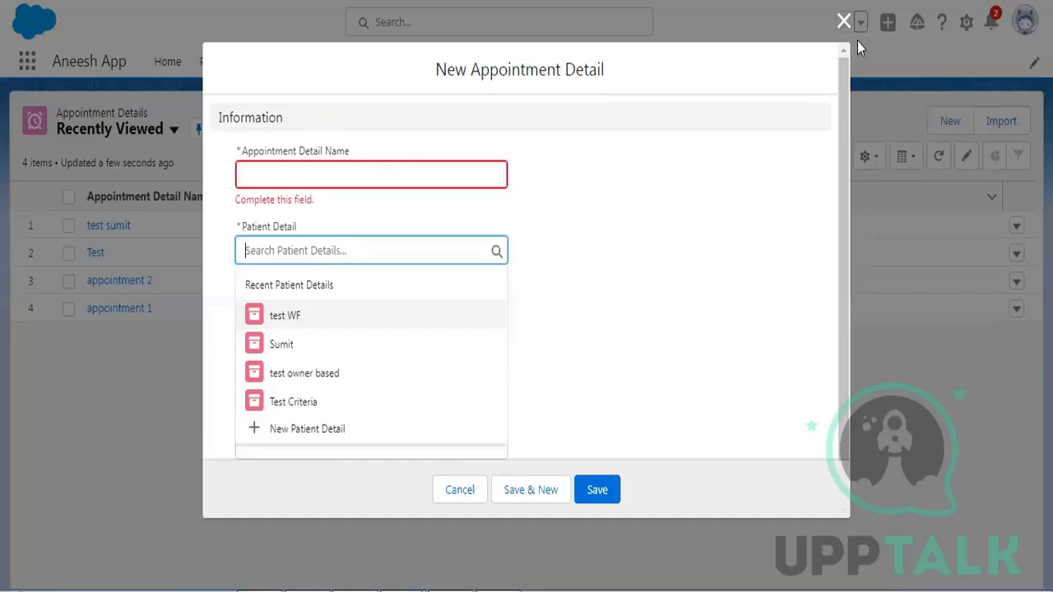
- Discard the unfinished appointment form and open the Patient Details list via an App Launcher search for 'patie'
{"action": "left_click", "coordinate": [845, 22]}
{"action": "left_click", "coordinate": [846, 22]}
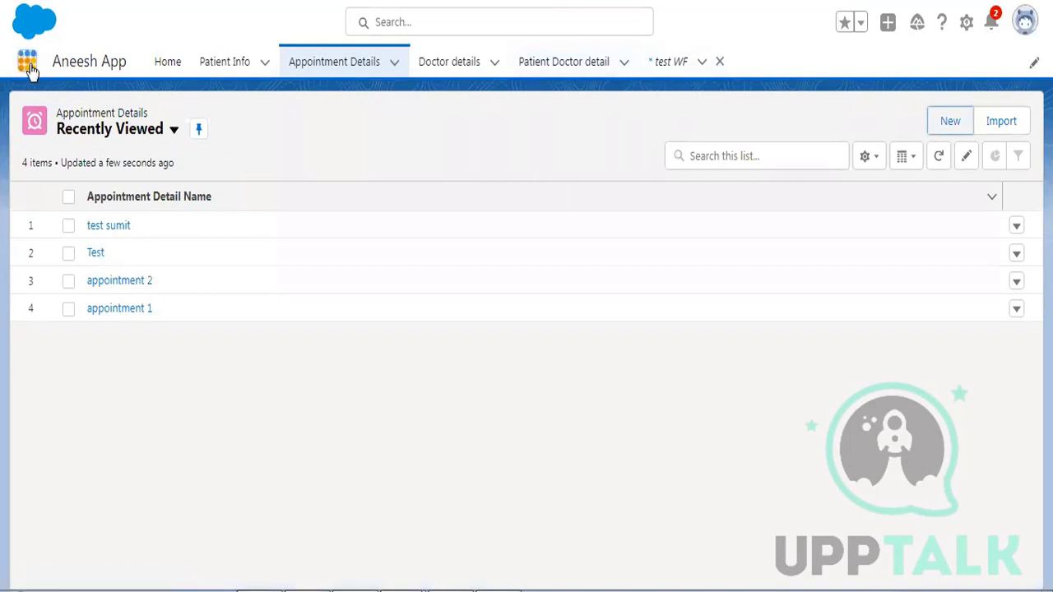
{"action": "left_click", "coordinate": [27, 64]}
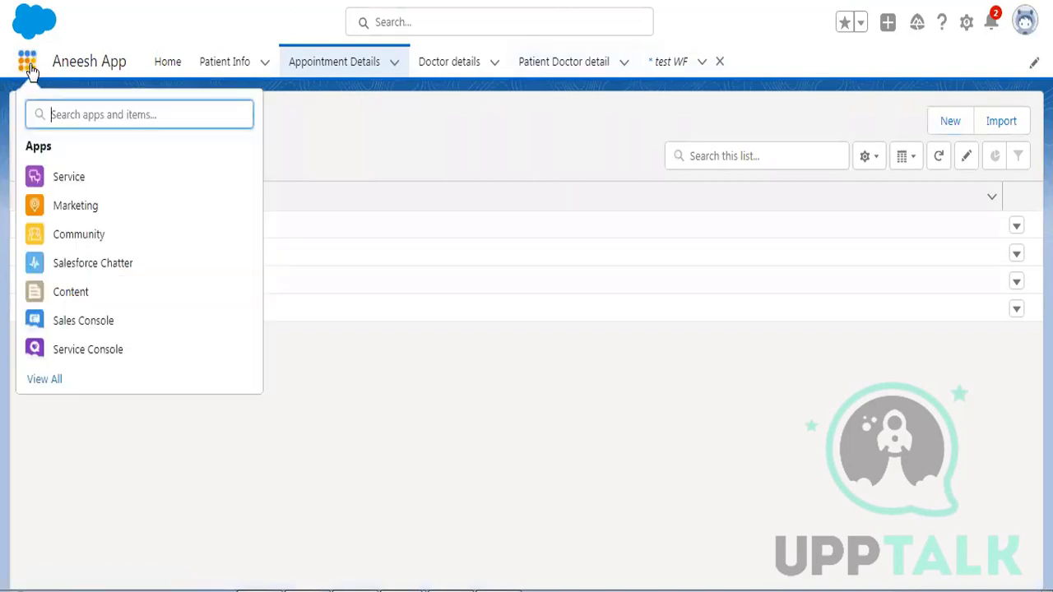
{"action": "type", "text": "patie"}
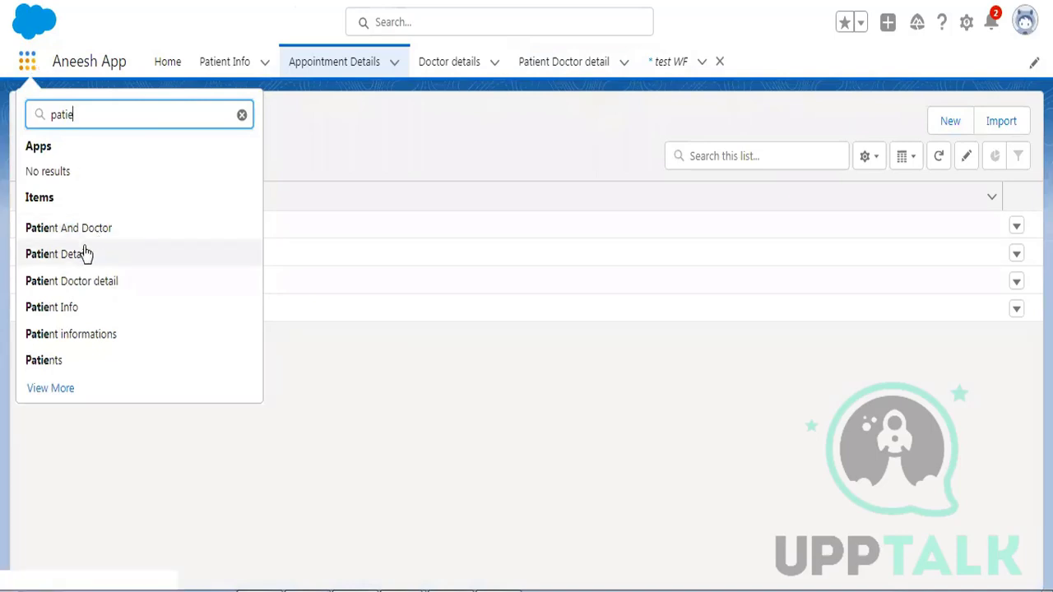
{"action": "left_click", "coordinate": [85, 252]}
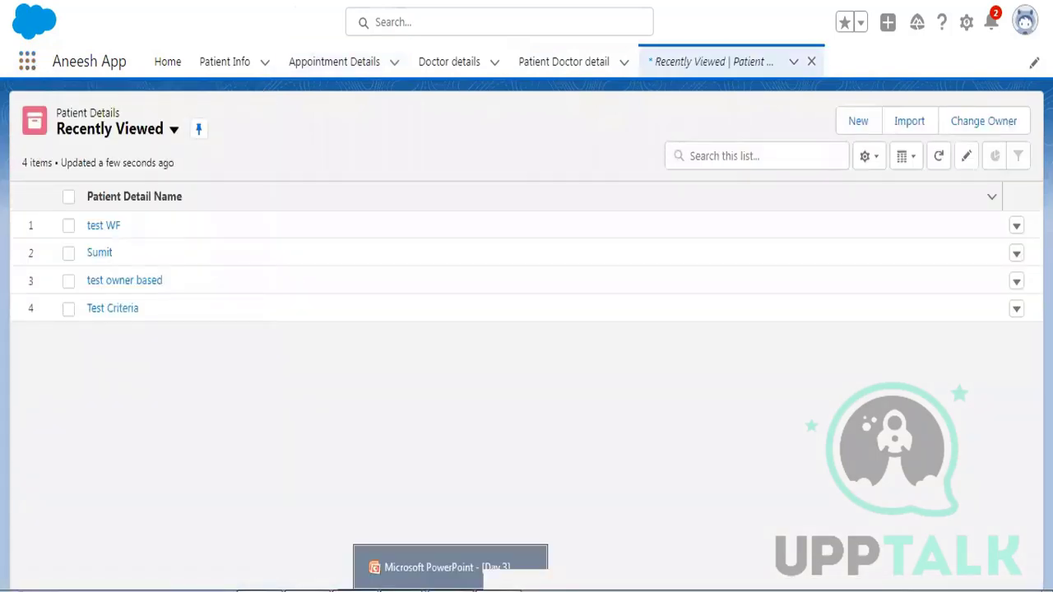
- Review the Project-Admin requirements document, then return to Salesforce
{"action": "left_click", "coordinate": [495, 589]}
{"action": "scroll", "coordinate": [545, 185], "scroll_direction": "up", "scroll_amount": 10}
{"action": "scroll", "coordinate": [544, 185], "scroll_direction": "up", "scroll_amount": 5}
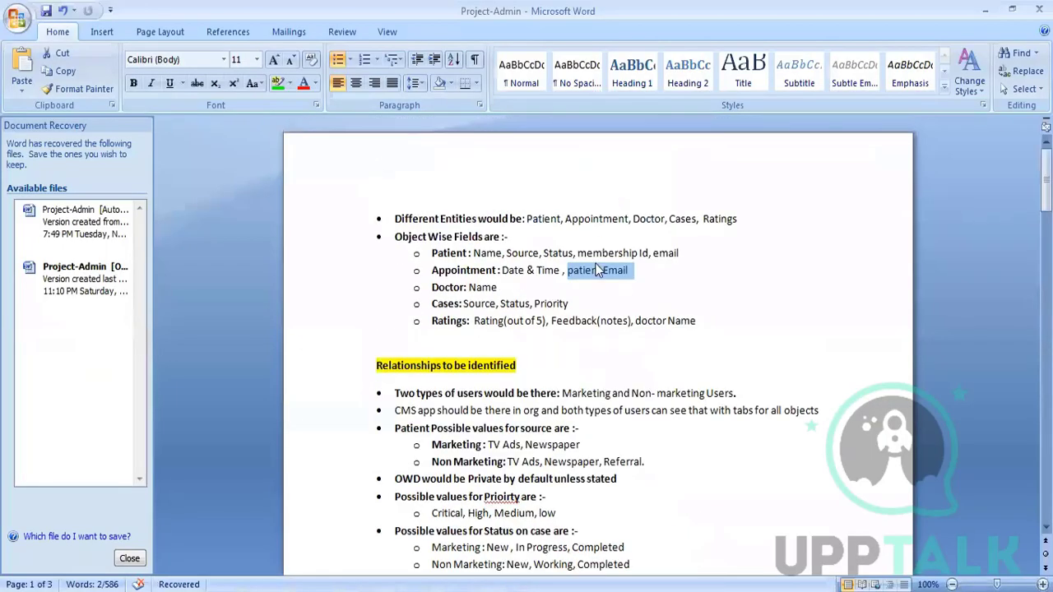
{"action": "left_click_drag", "start_coordinate": [431, 252], "coordinate": [676, 252]}
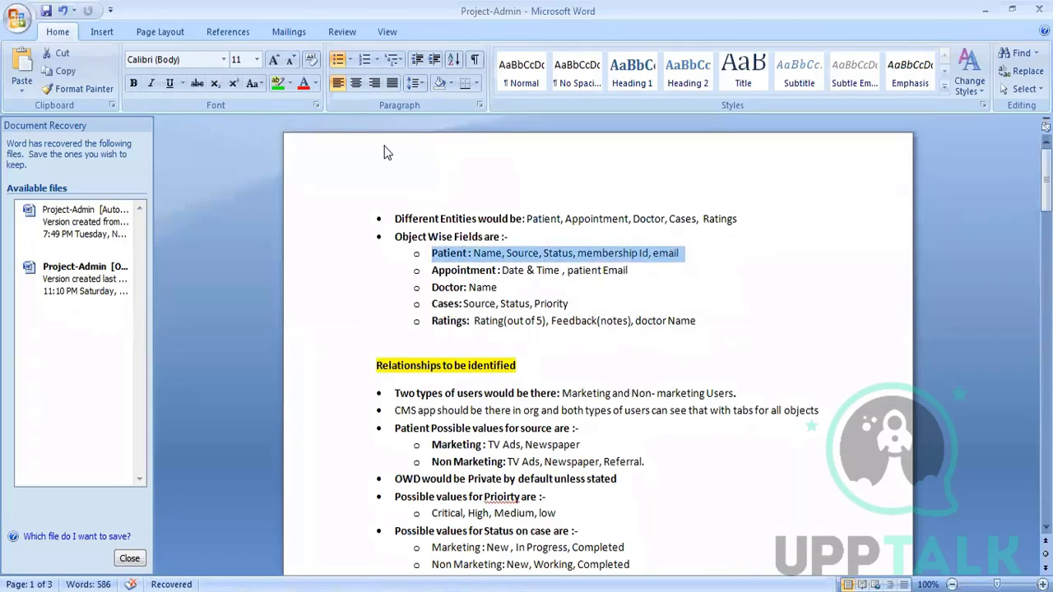
{"action": "key", "text": "alt+Tab"}
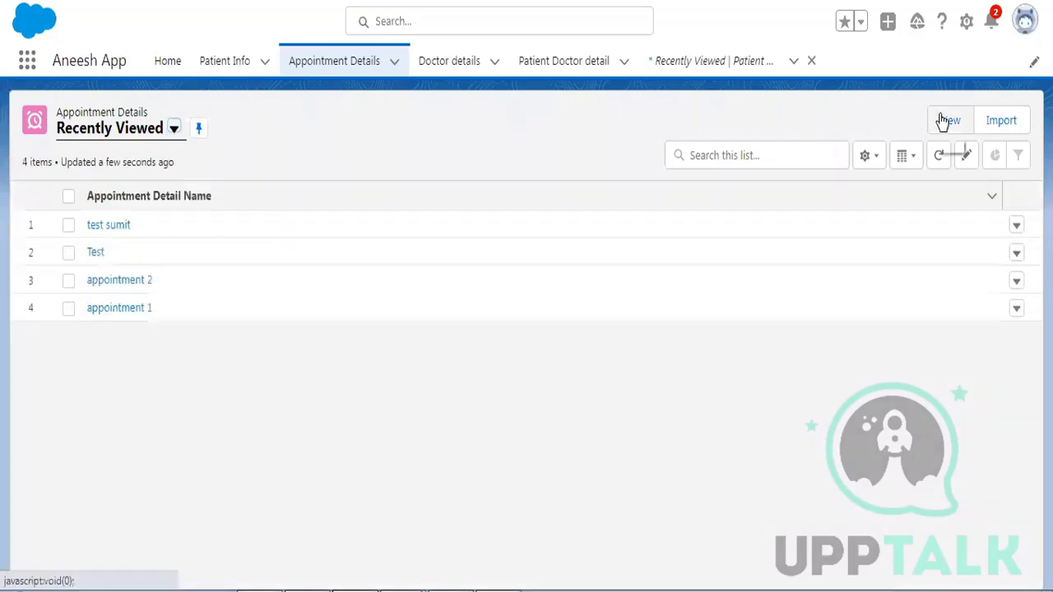
- Start another new Appointment Detail record and review its Patient Email and Patient Detail fields
{"action": "left_click", "coordinate": [946, 121]}
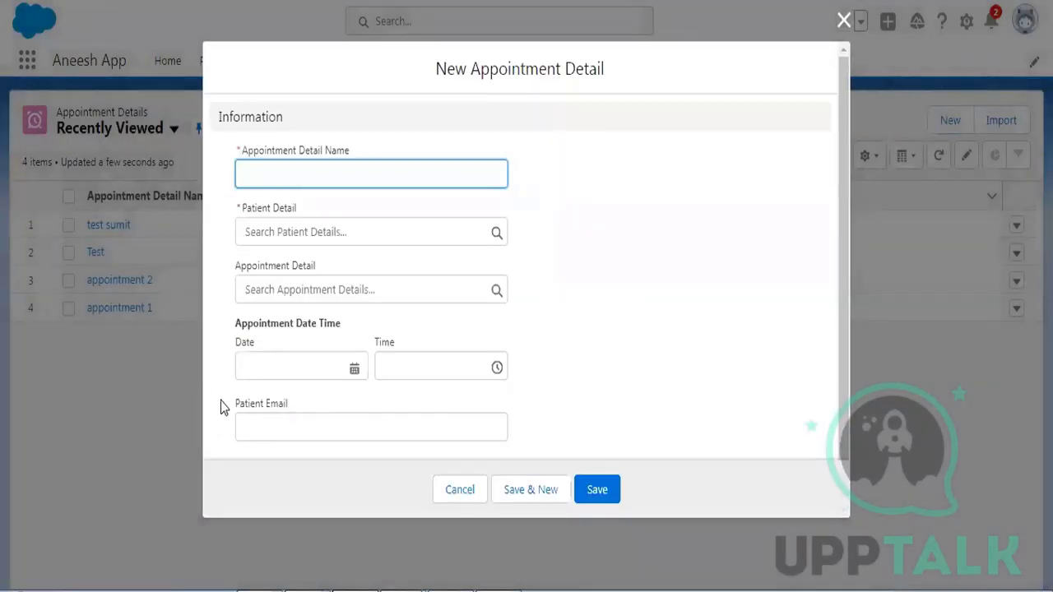
{"action": "left_click", "coordinate": [258, 404]}
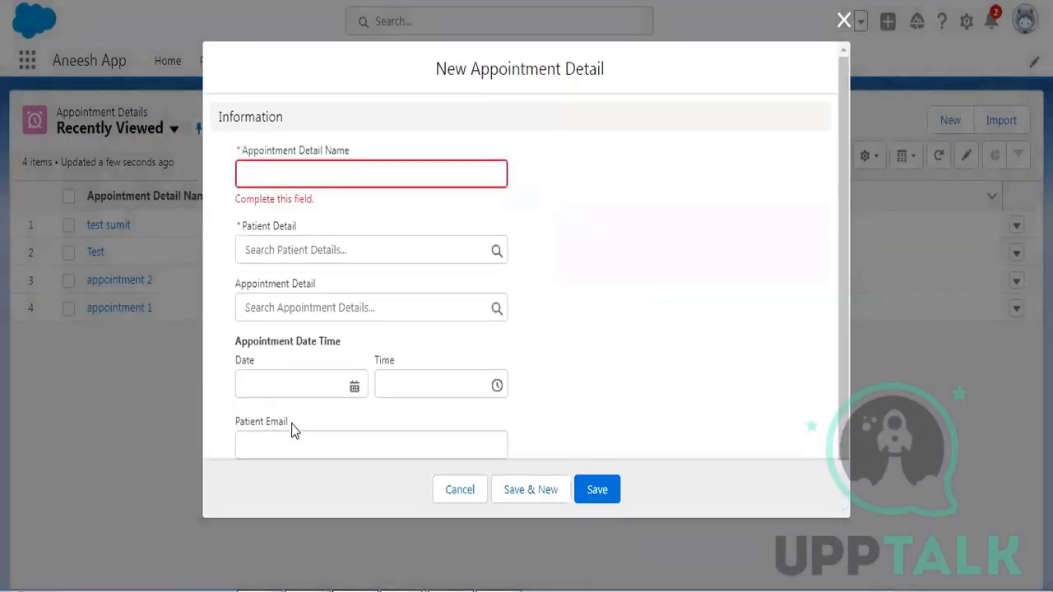
{"action": "left_click_drag", "start_coordinate": [294, 429], "coordinate": [228, 426]}
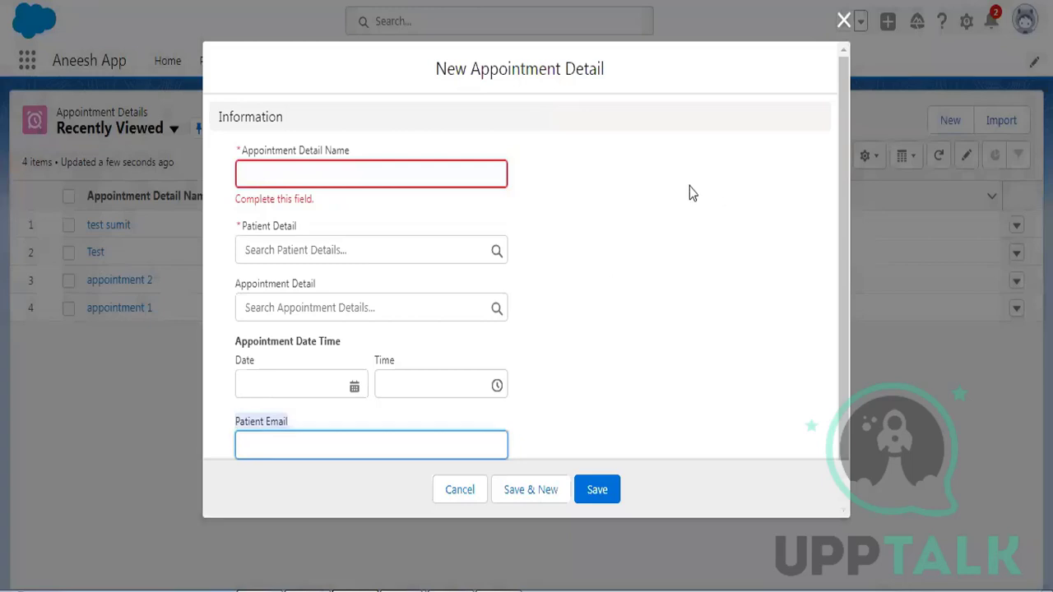
{"action": "left_click_drag", "start_coordinate": [582, 436], "coordinate": [247, 454]}
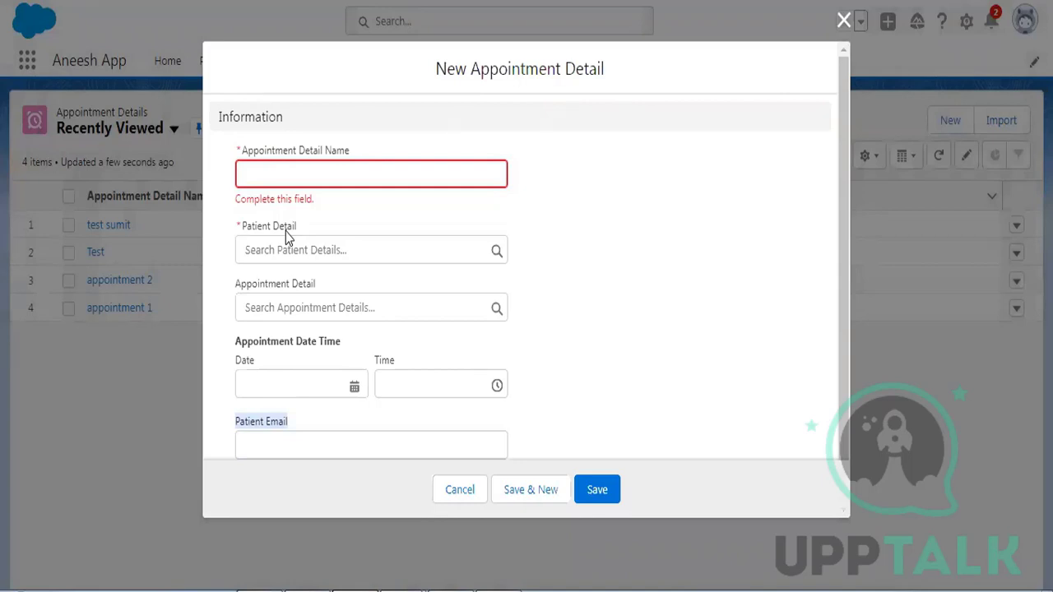
{"action": "scroll", "coordinate": [601, 285], "scroll_direction": "down", "scroll_amount": 1}
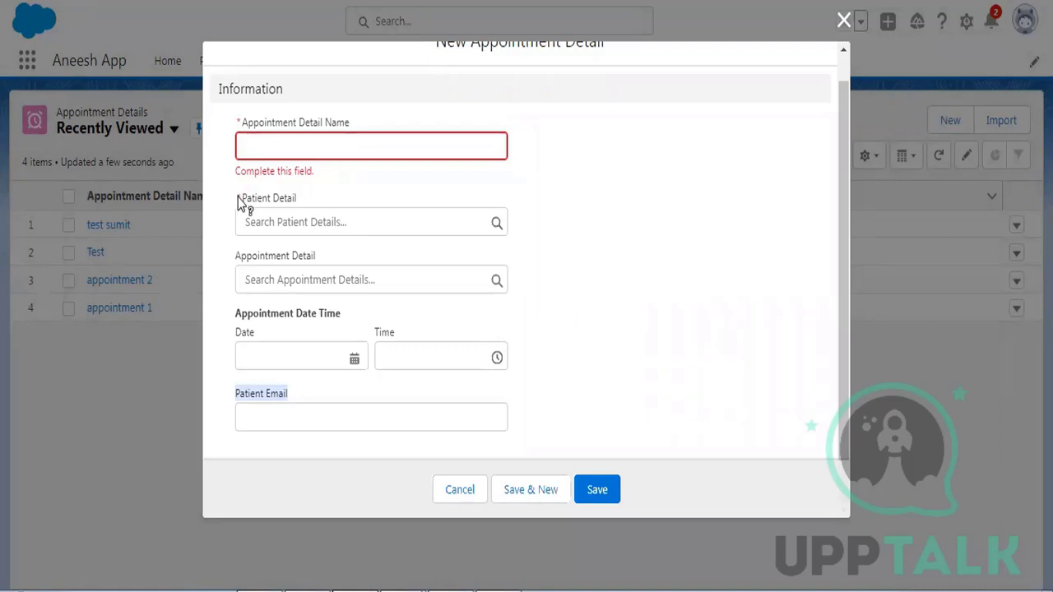
{"action": "left_click_drag", "start_coordinate": [243, 202], "coordinate": [288, 203]}
{"action": "left_click", "coordinate": [689, 194]}
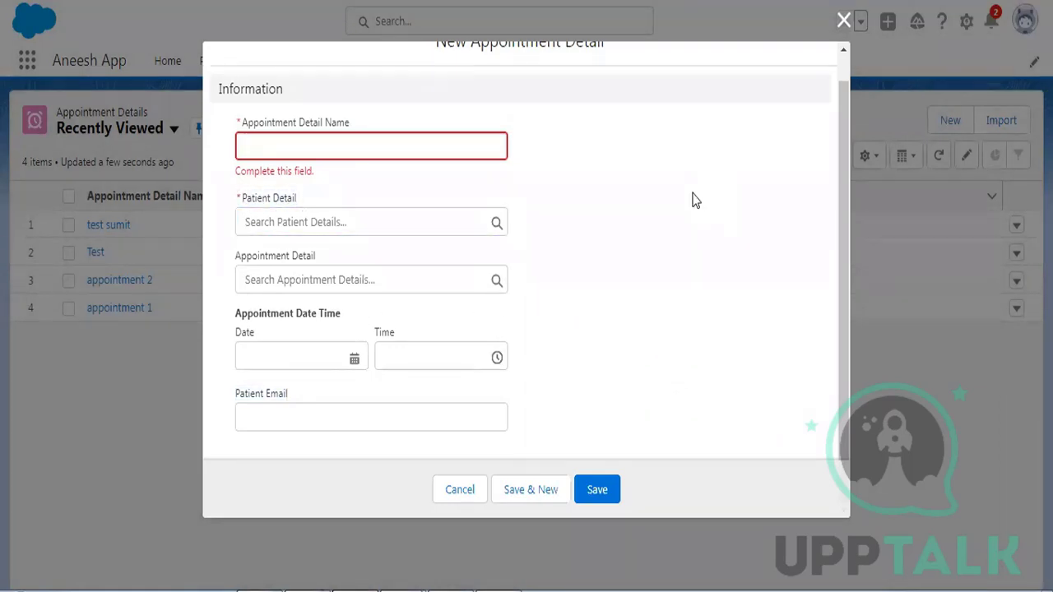